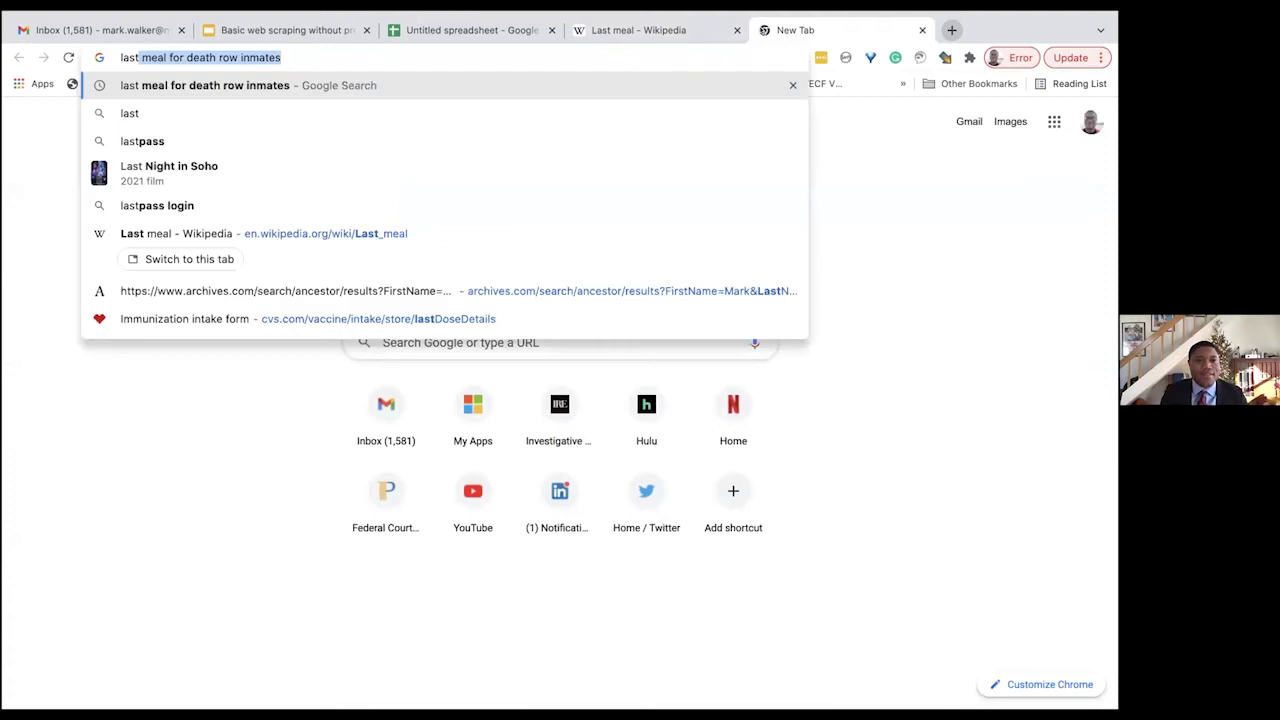
- Search Google for "last meal for death row inmates" and open the Wikipedia article Last meal from the results
key(Right)
key(Return)
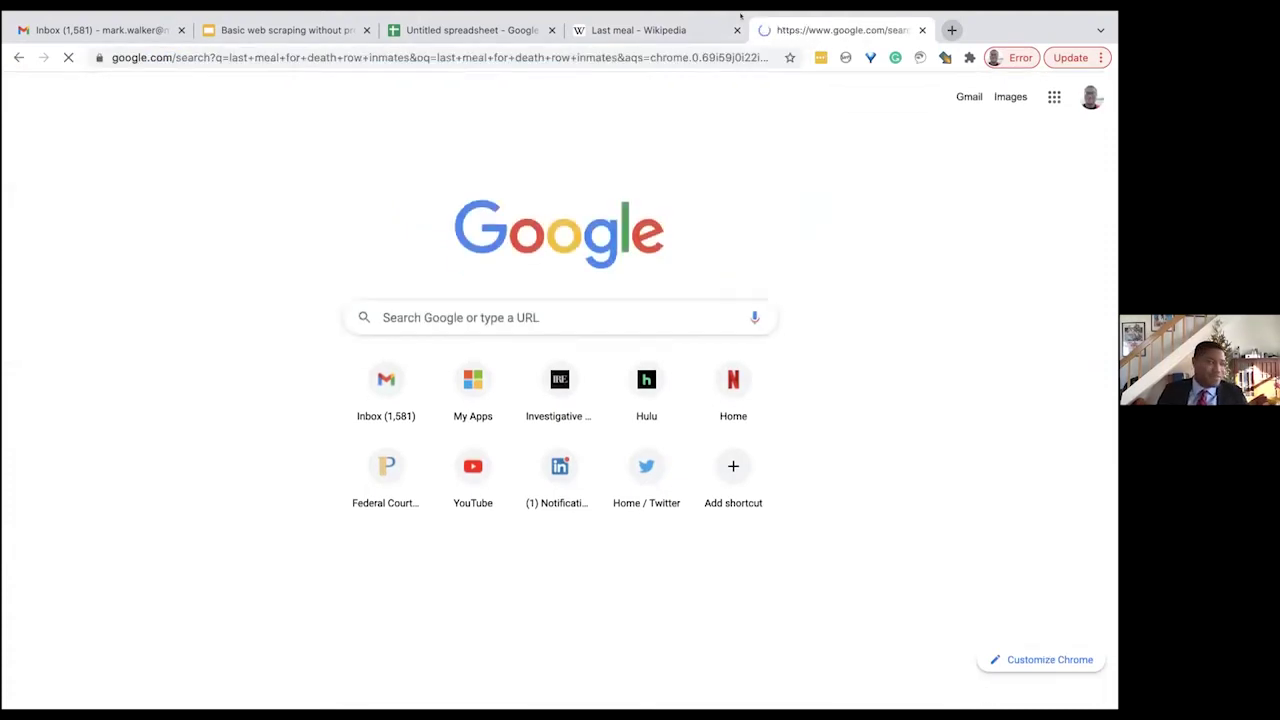
mouse_move(550, 40)
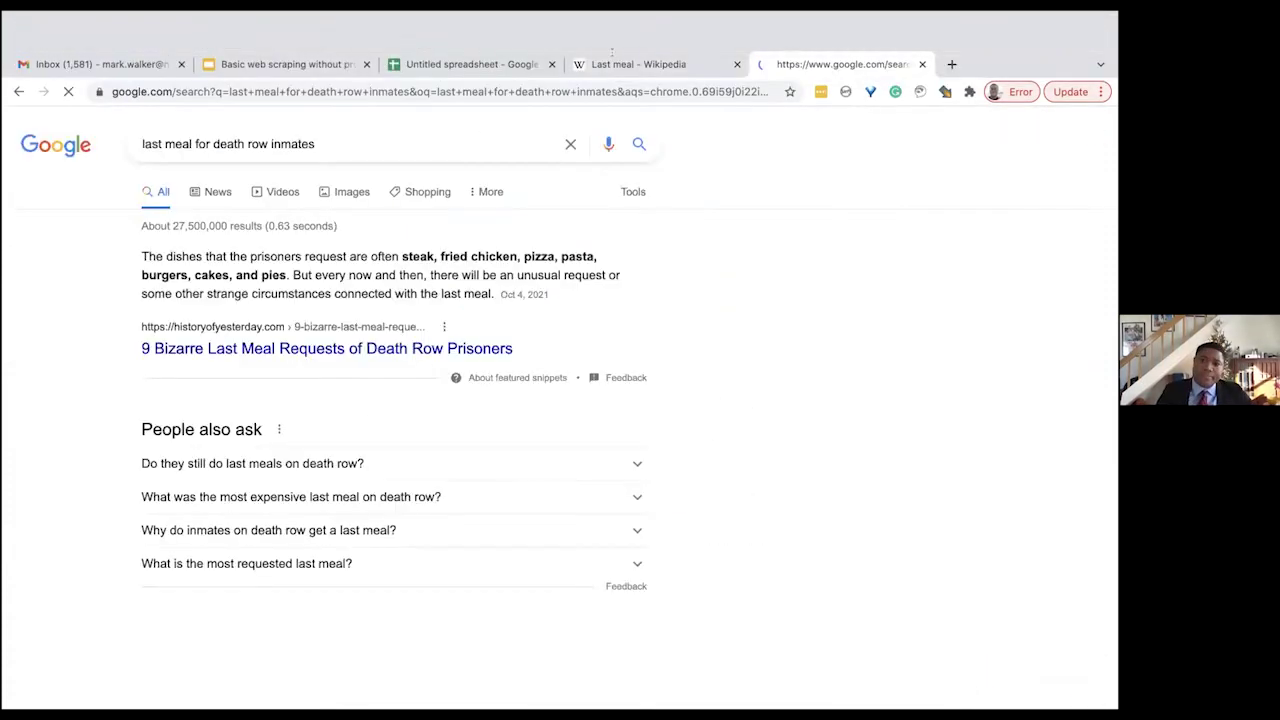
click(625, 30)
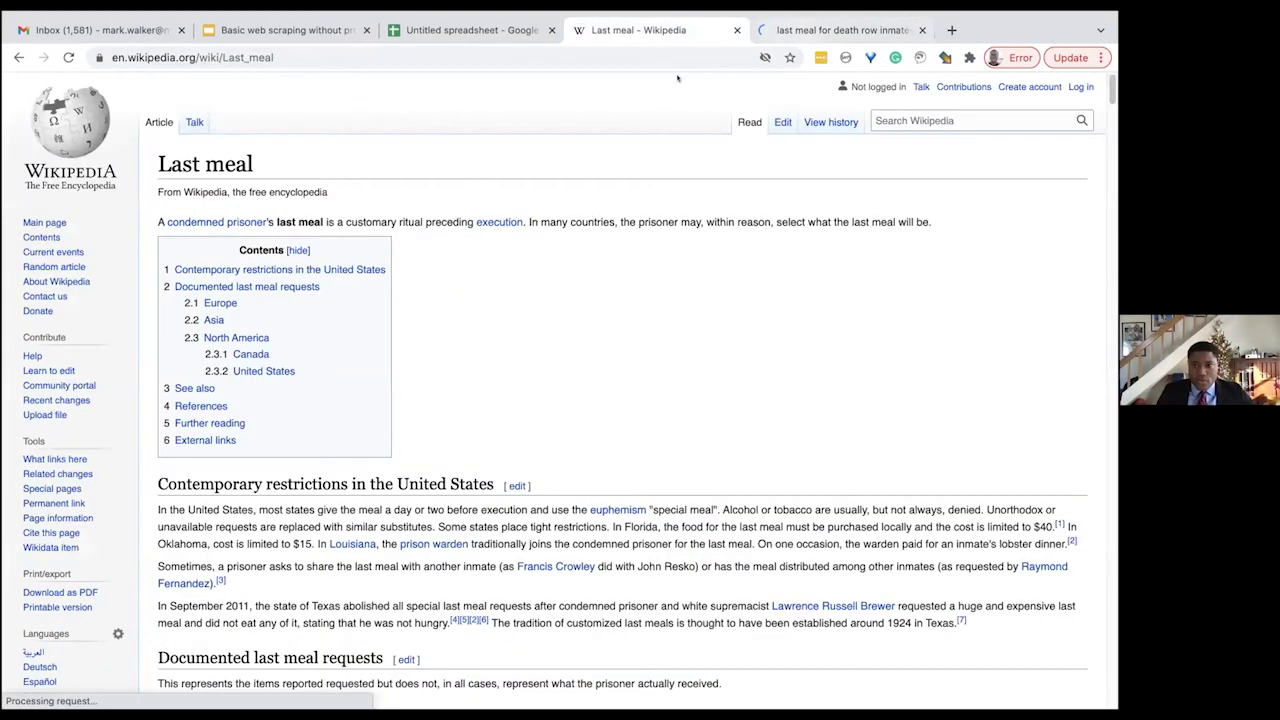
key(ctrl+Tab)
scroll(866, 354, down, 5)
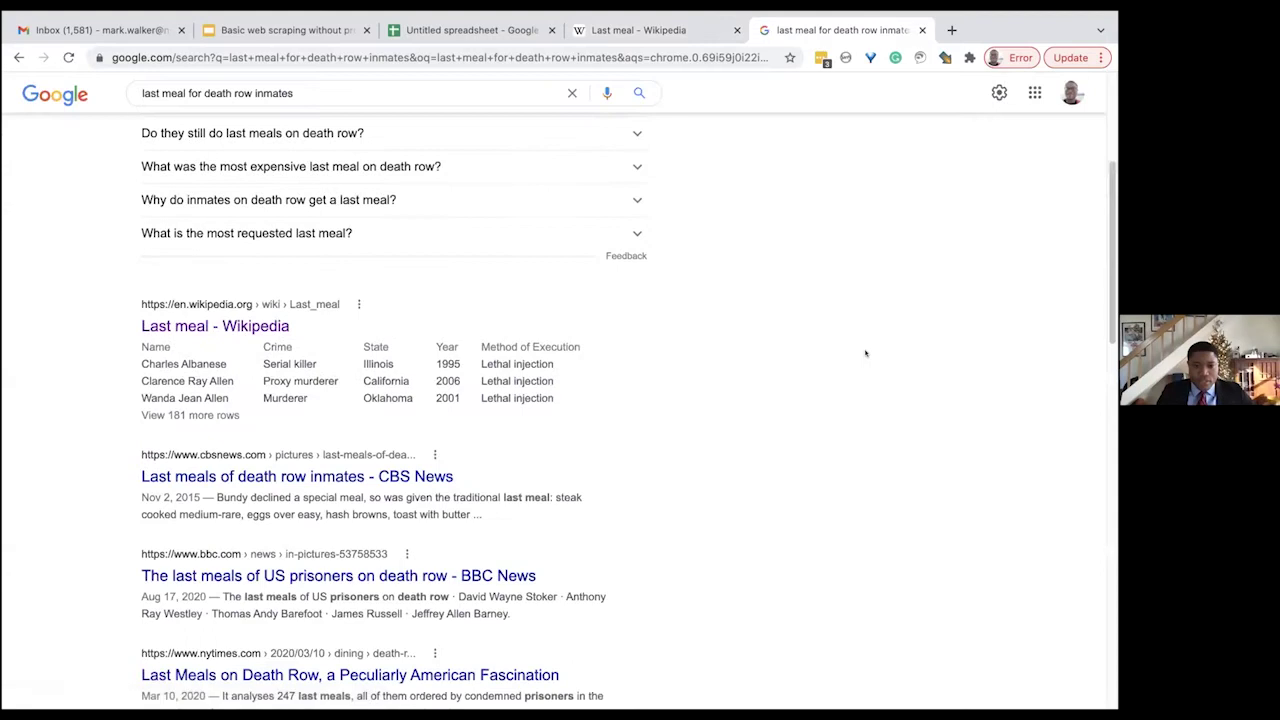
scroll(864, 353, up, 3)
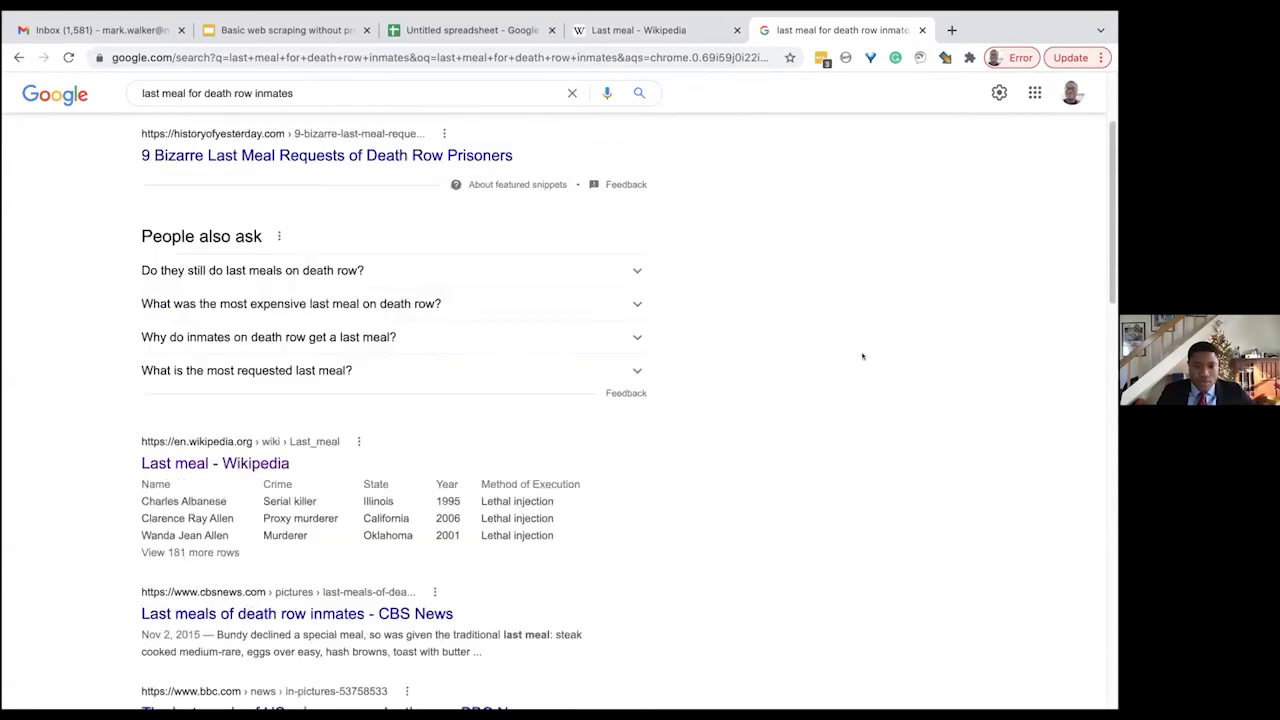
click(210, 460)
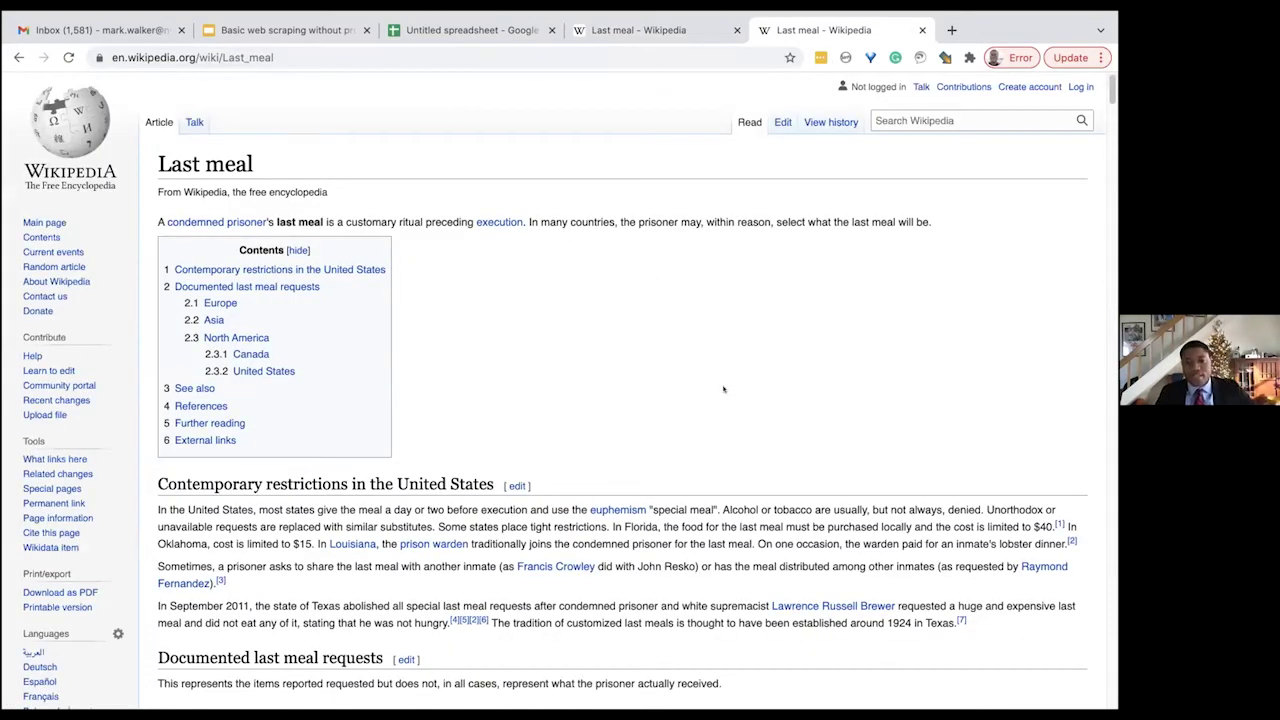
- Compare the two open copies of the Last meal article and close the duplicate opened from the search results
click(628, 31)
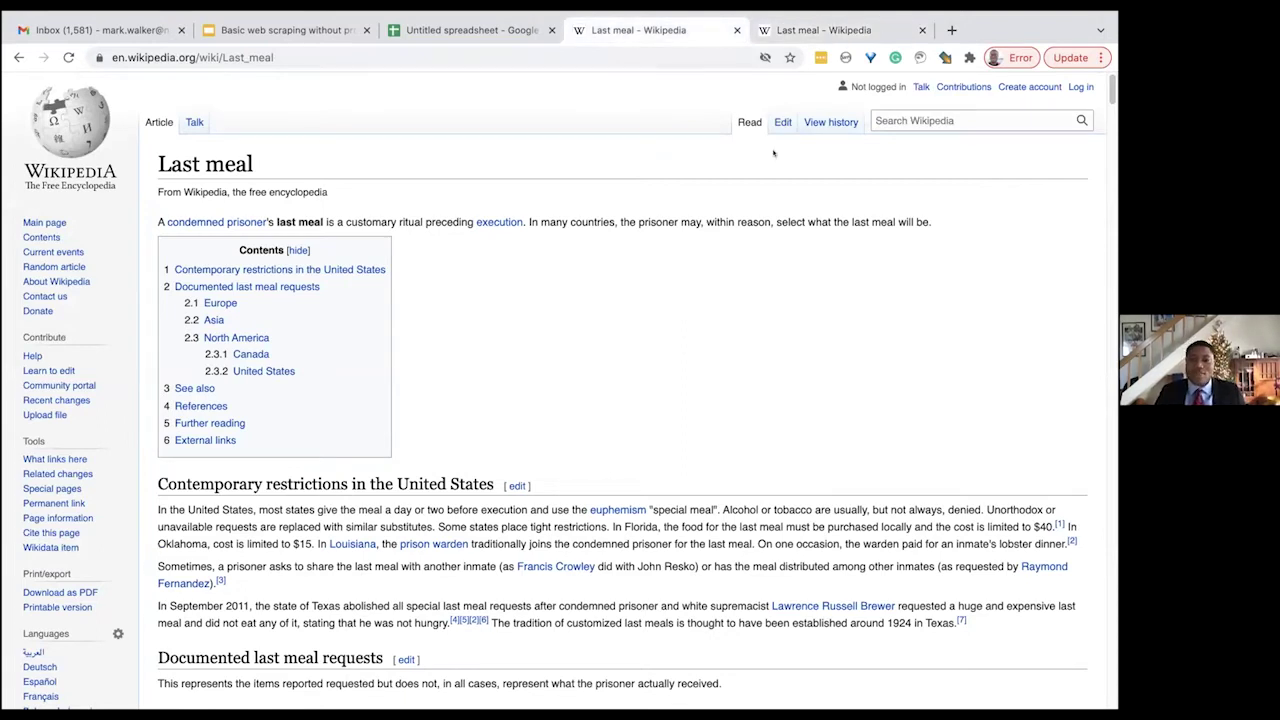
click(905, 30)
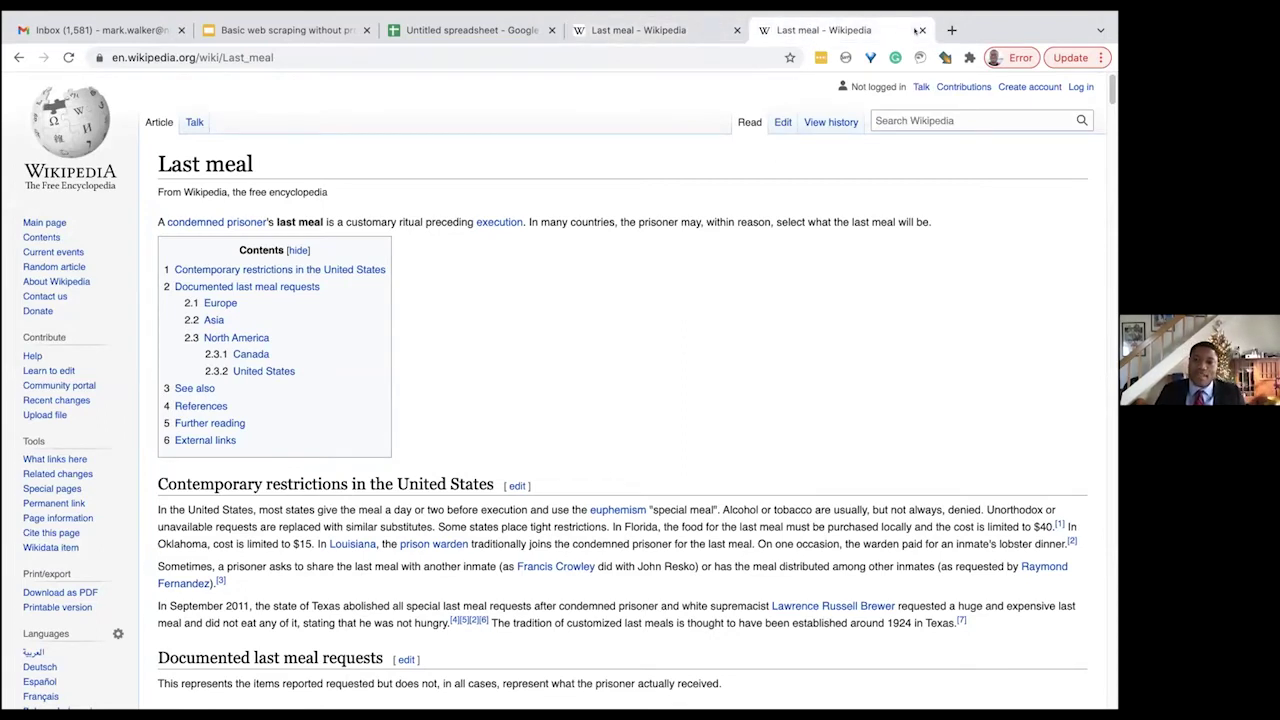
key(ctrl+w)
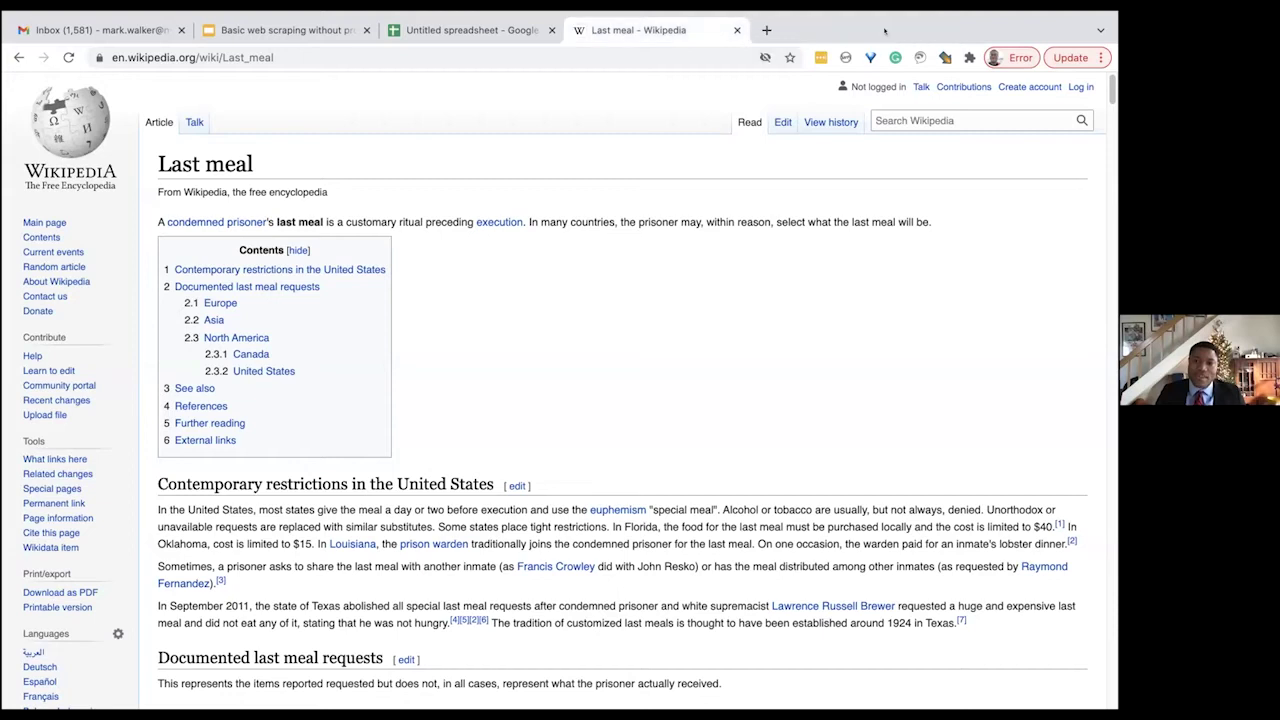
- Examine the article's documented last meal request tables for Europe, Asia, Canada and the United States, including their columns
scroll(740, 340, down, 2)
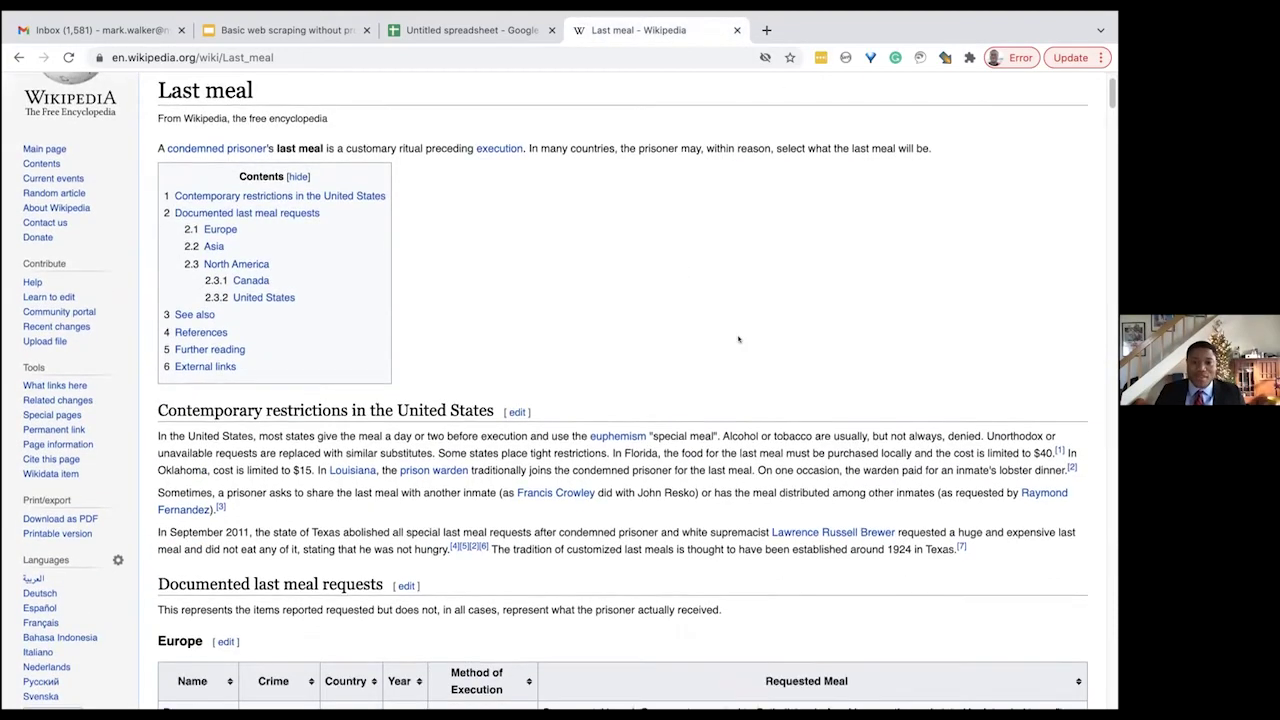
scroll(738, 340, down, 5)
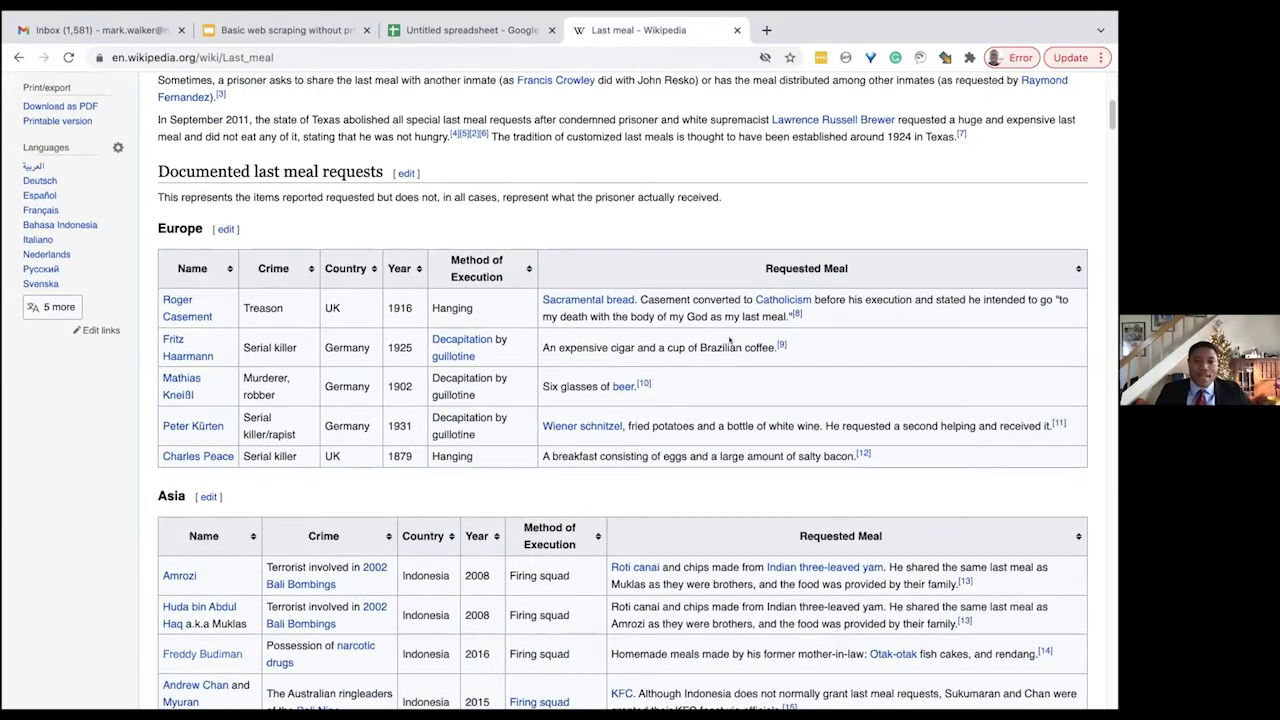
scroll(730, 341, down, 2)
scroll(720, 342, up, 6)
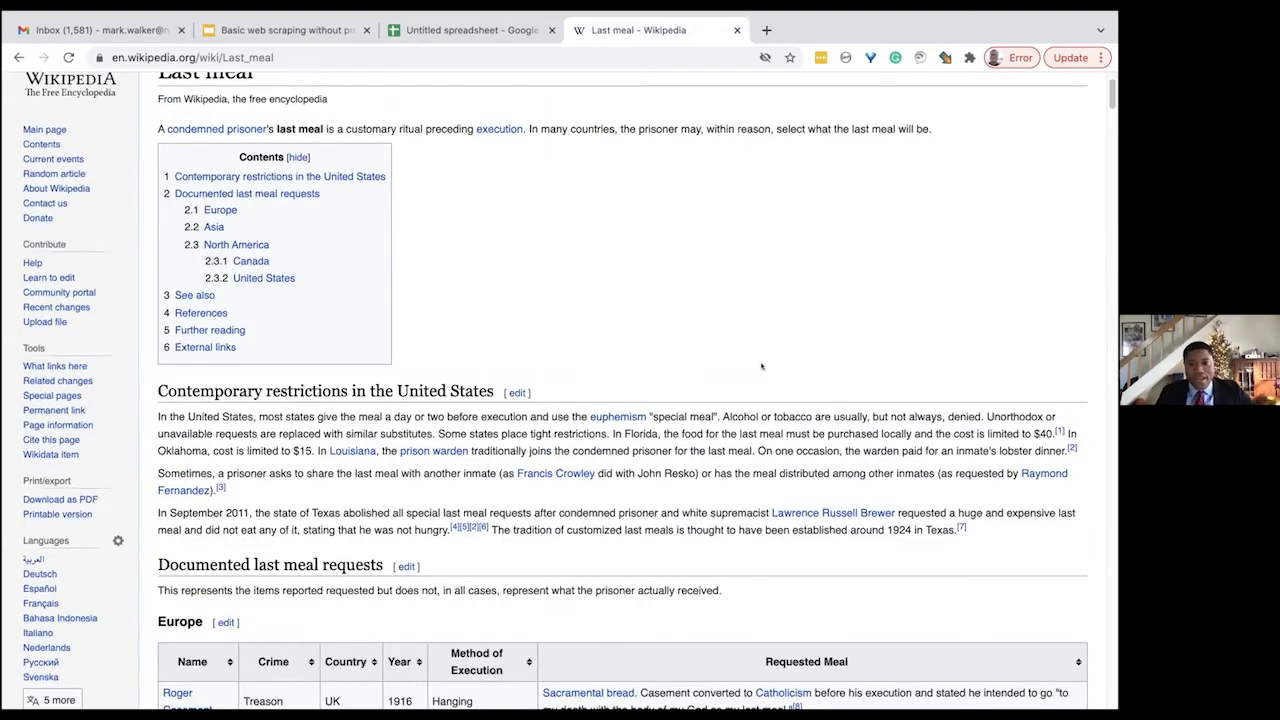
scroll(792, 390, down, 1)
scroll(785, 385, down, 2)
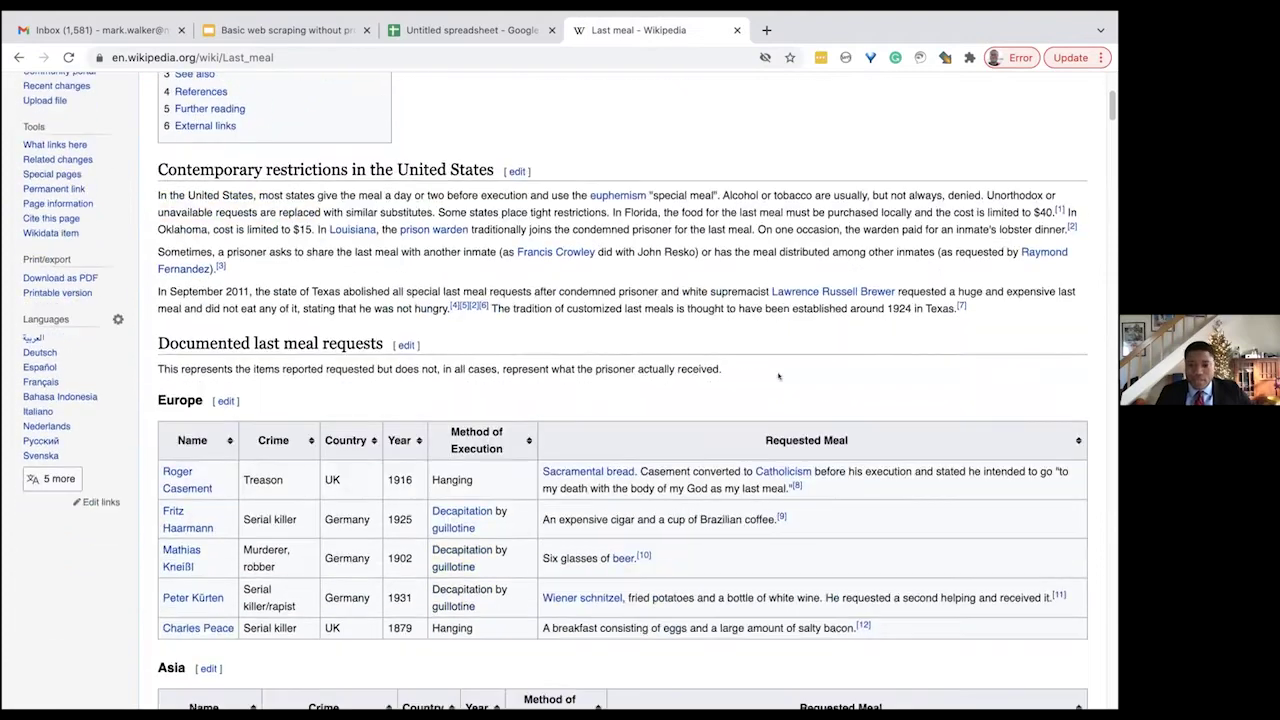
scroll(780, 377, down, 3)
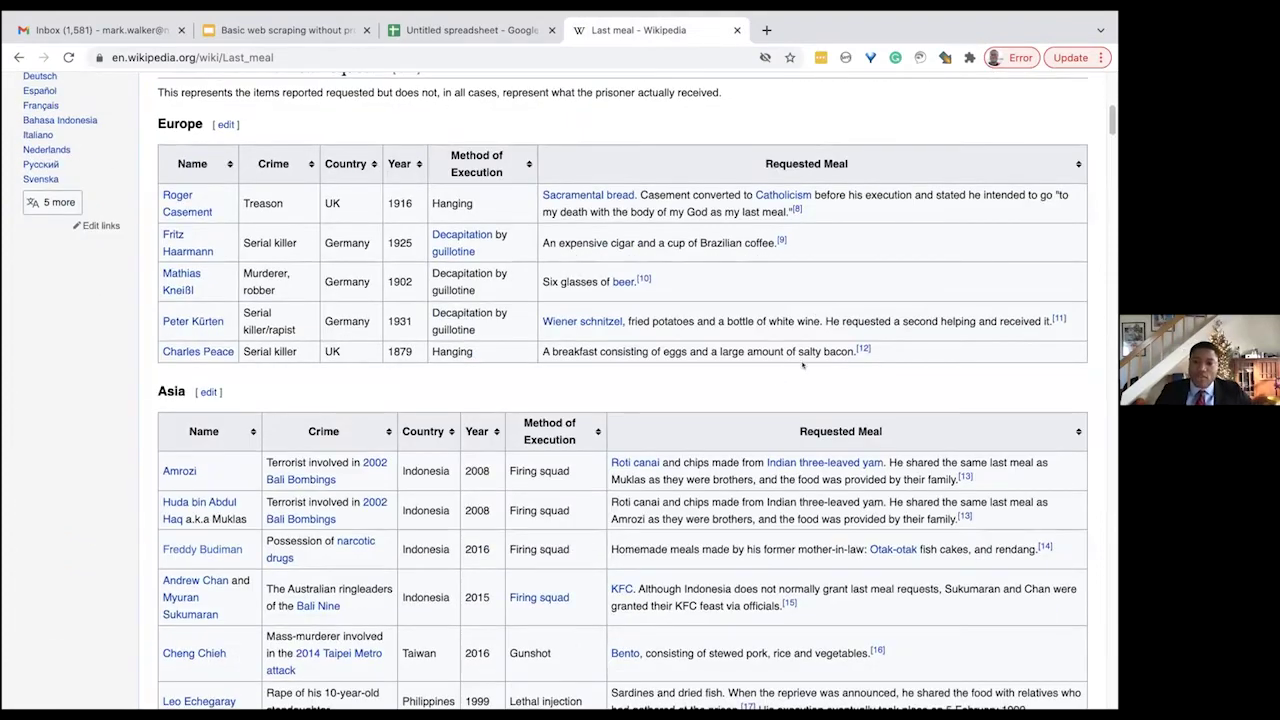
scroll(789, 370, down, 5)
scroll(789, 370, down, 4)
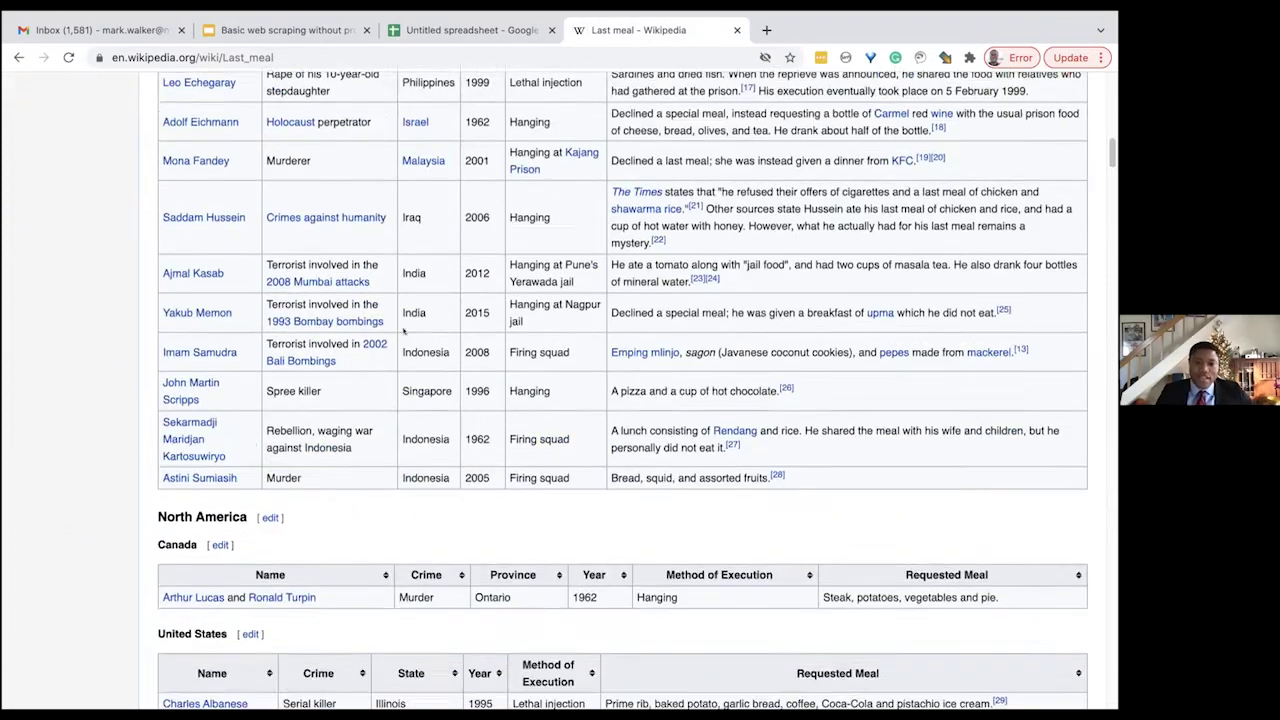
scroll(502, 343, down, 2)
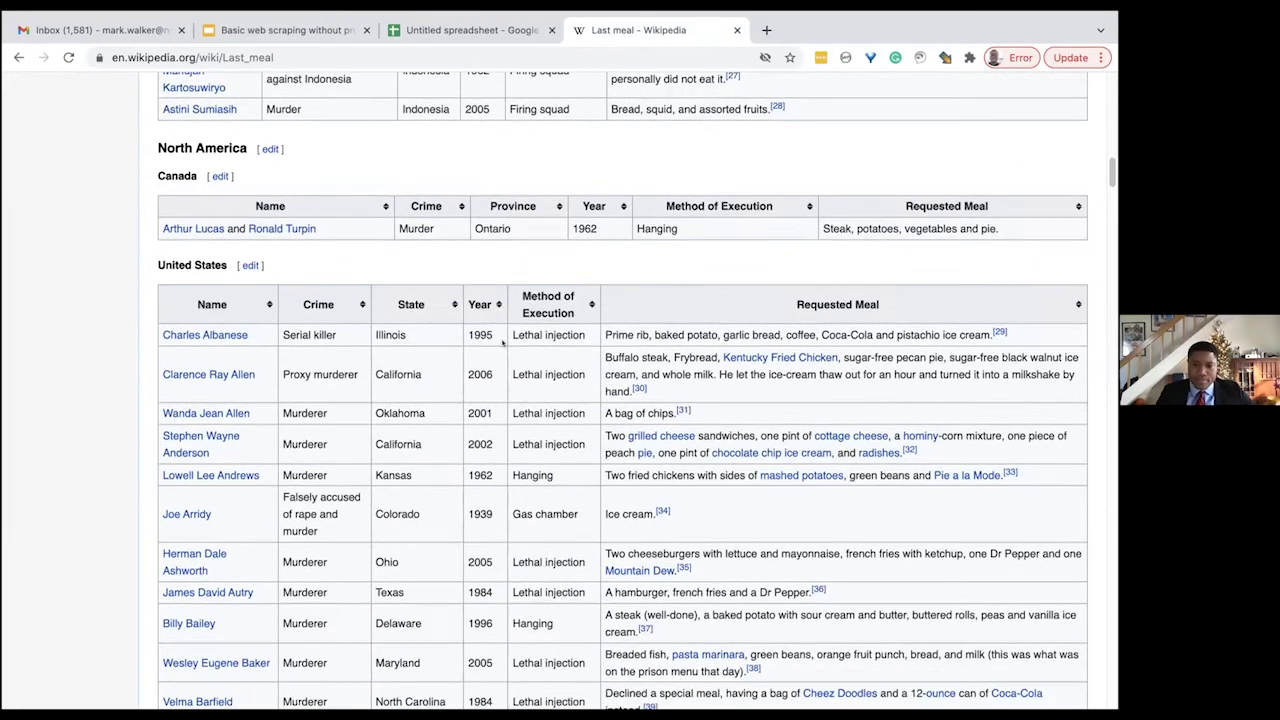
scroll(499, 343, up, 2)
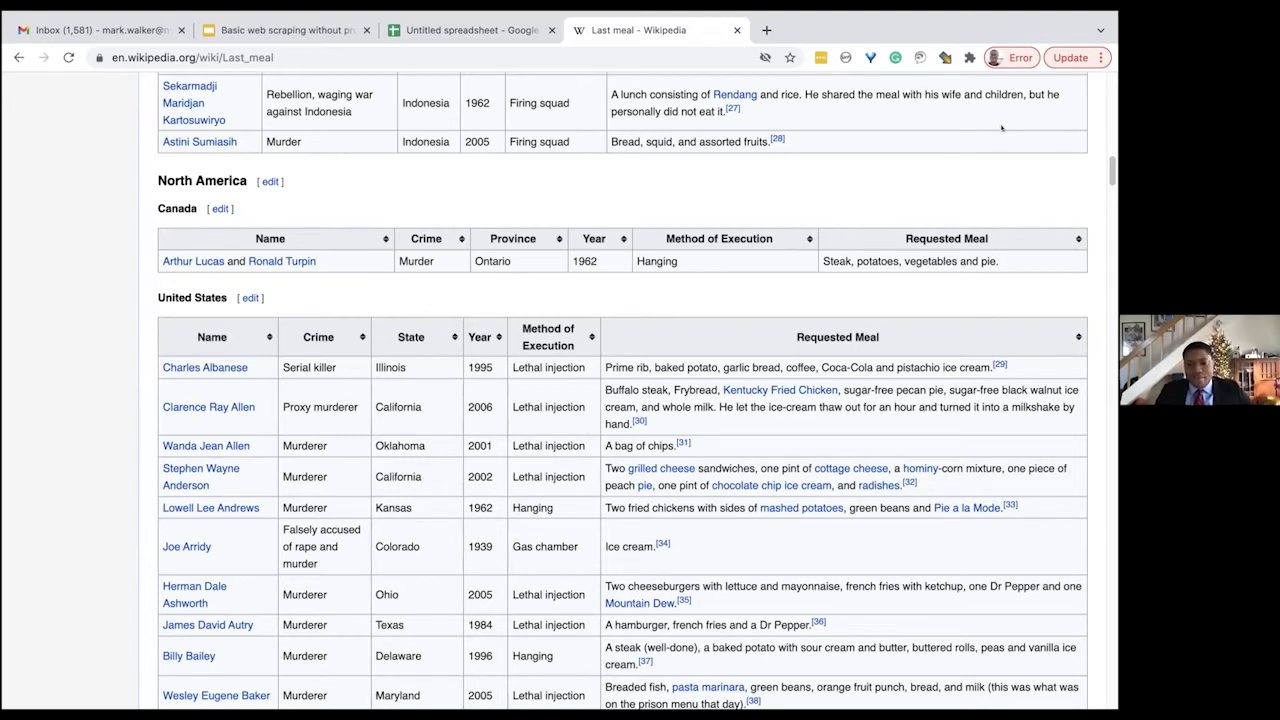
scroll(316, 395, up, 1)
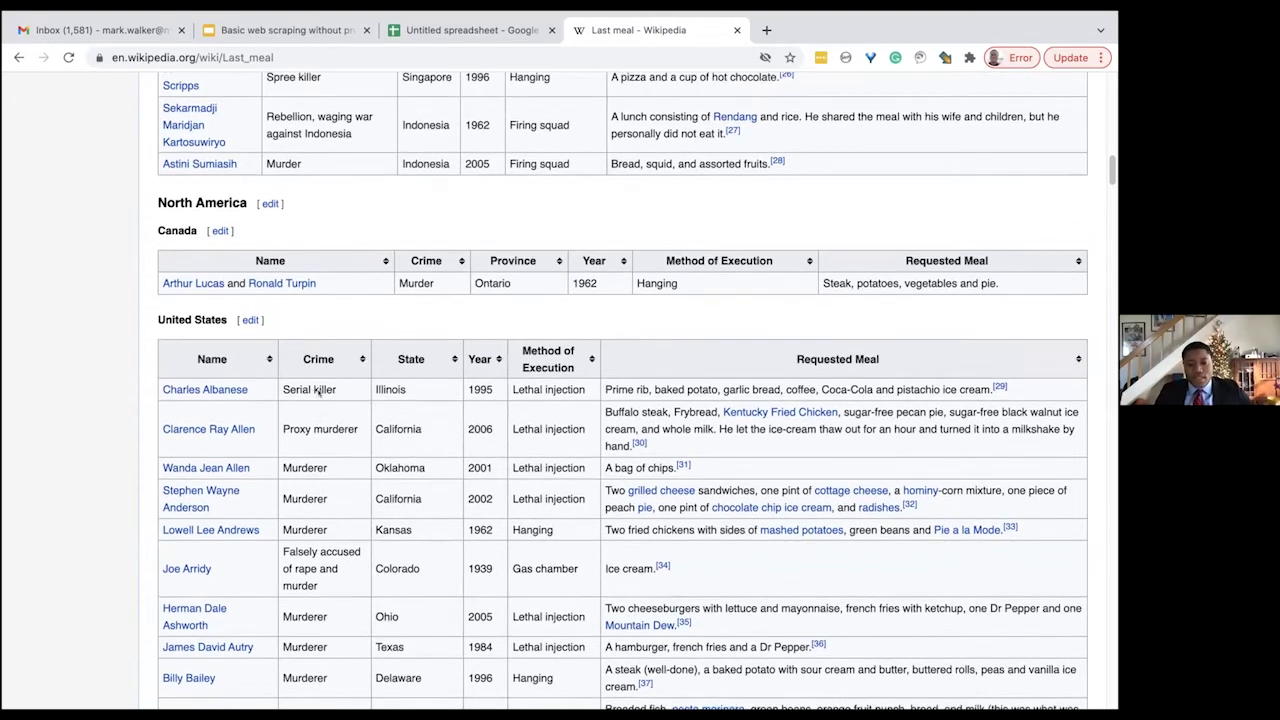
scroll(318, 395, down, 3)
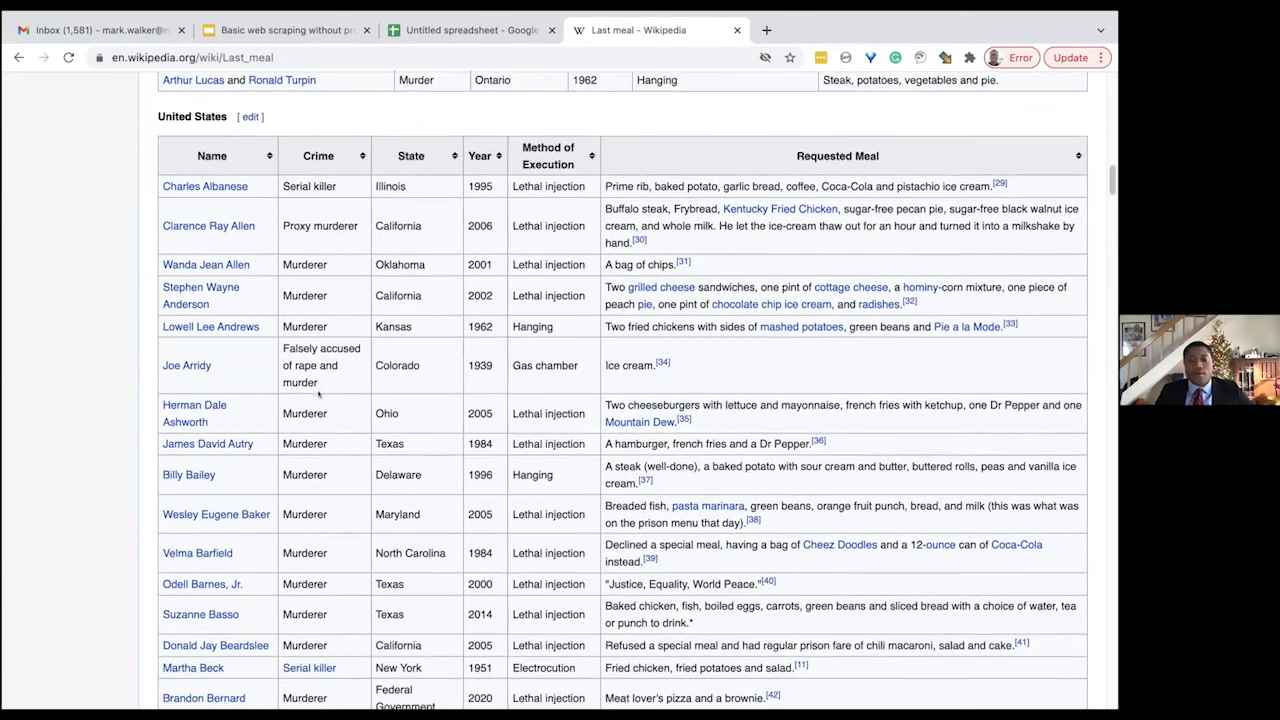
scroll(318, 395, down, 1)
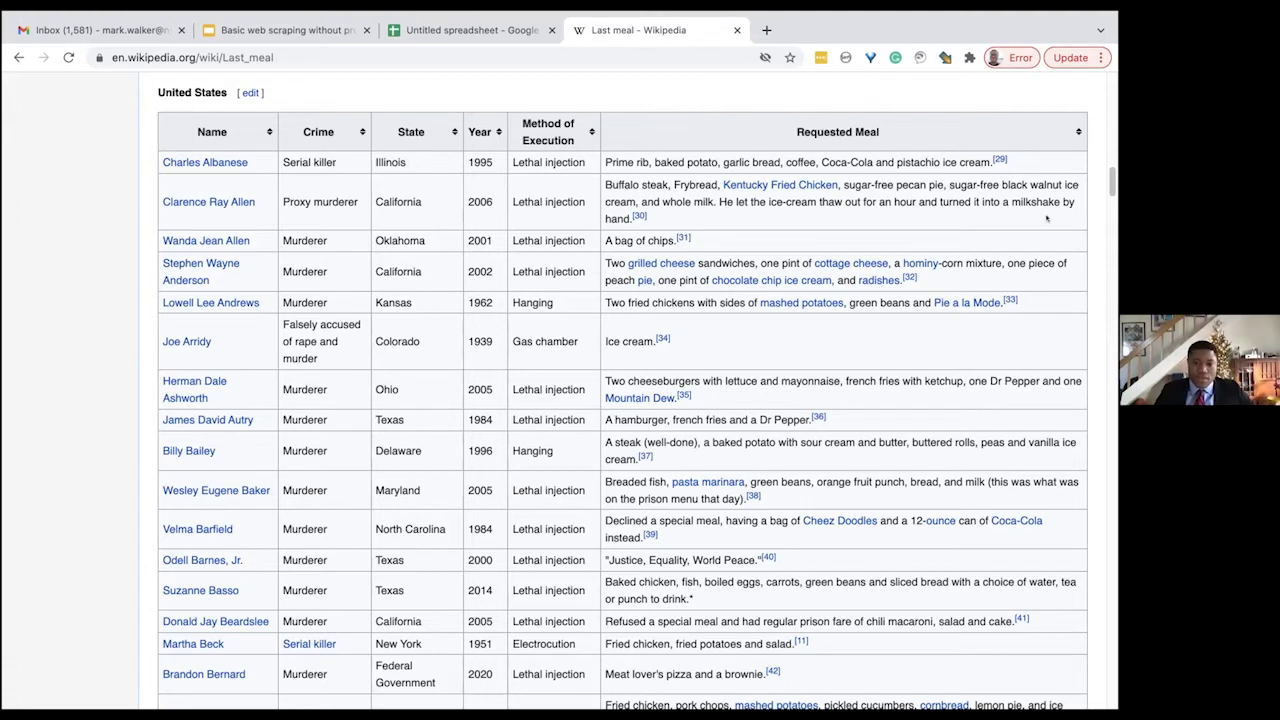
- Switch to the untitled Google Sheets spreadsheet and begin the formula =importhtml(" in cell A1
click(456, 30)
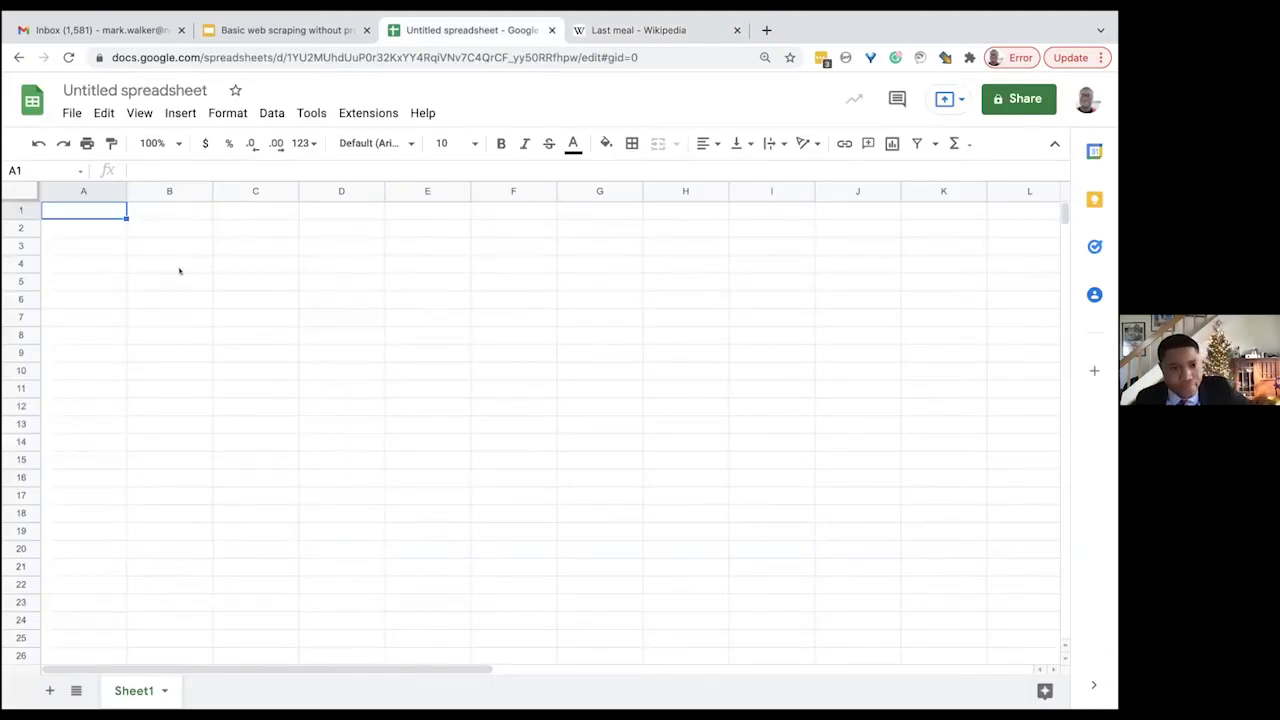
click(180, 278)
click(96, 210)
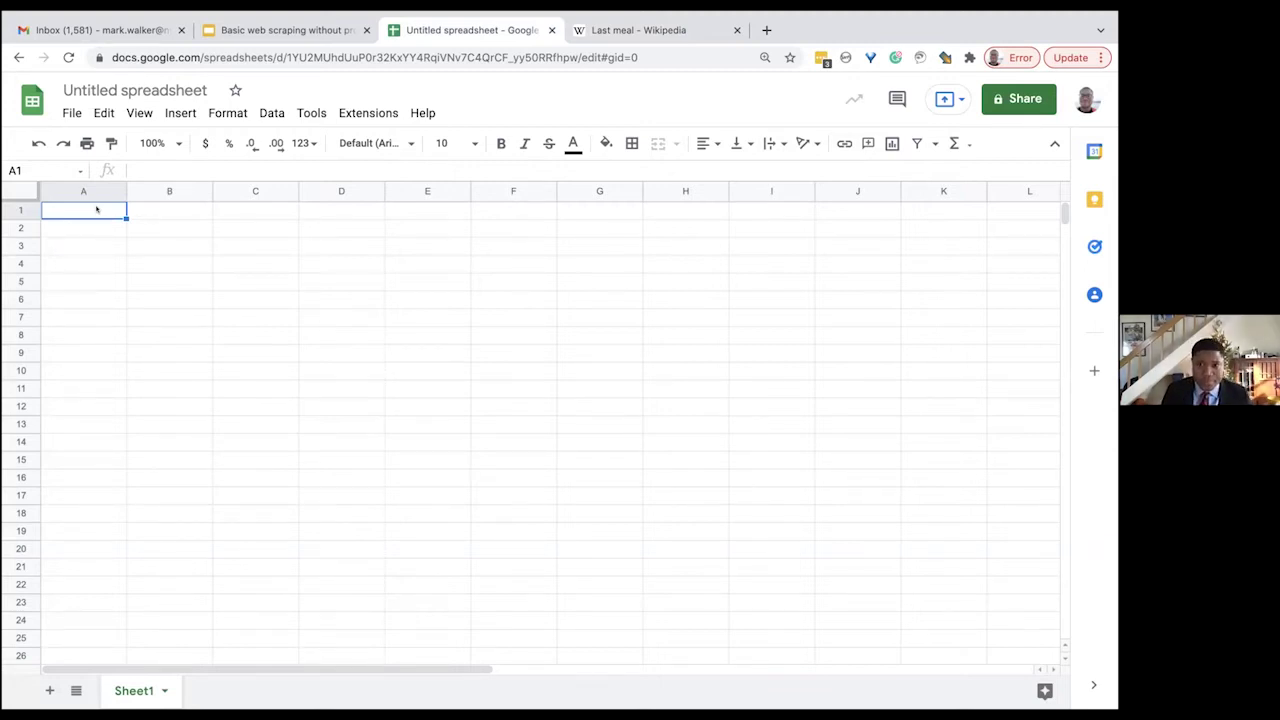
text(=import)
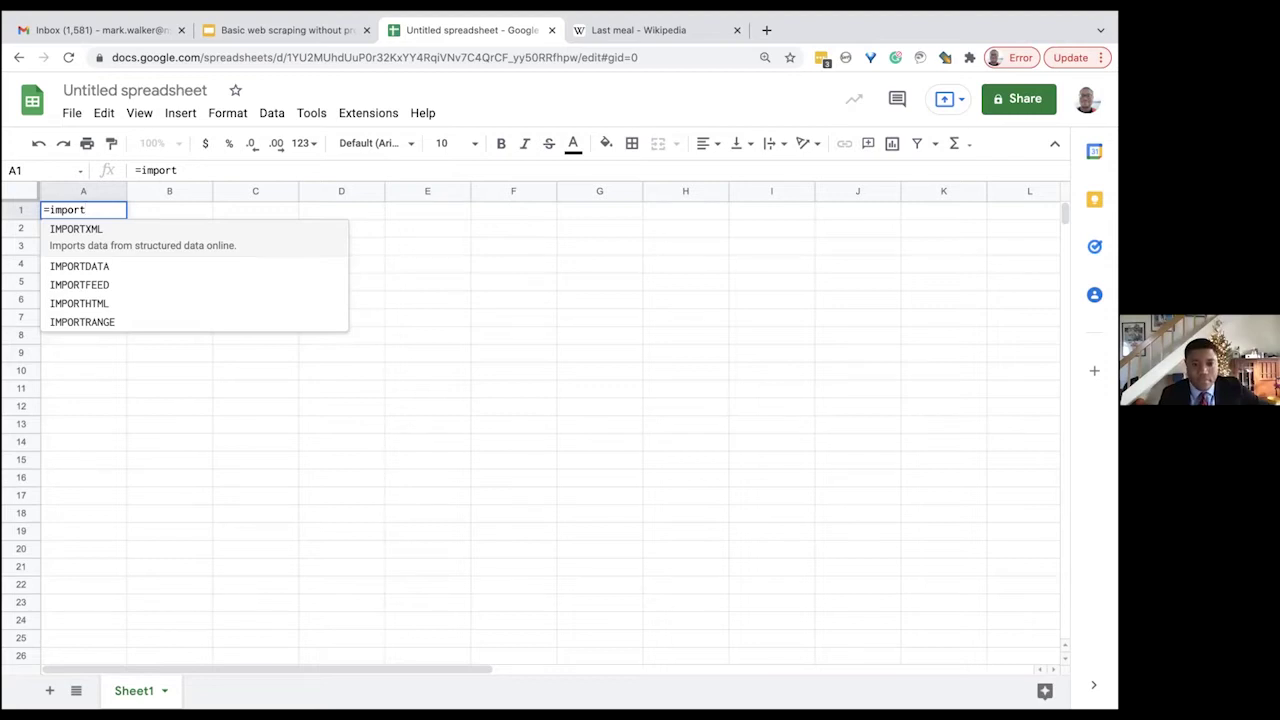
text(h)
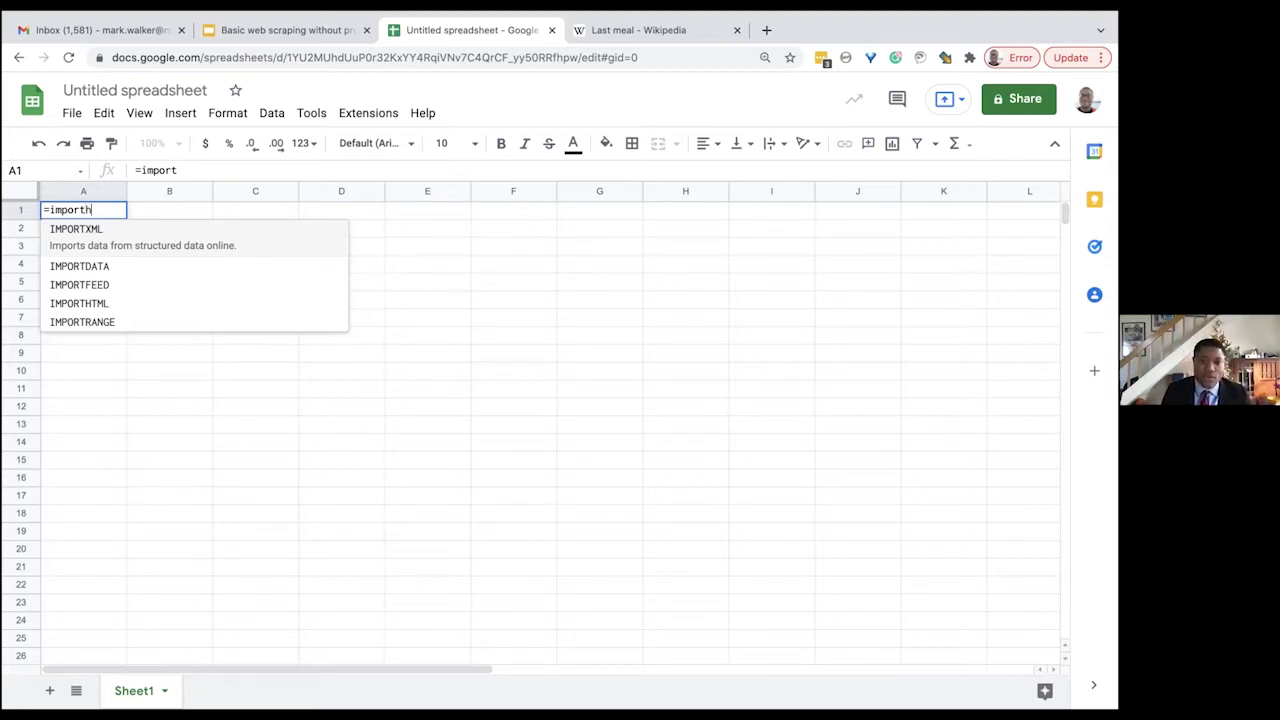
text(tml)
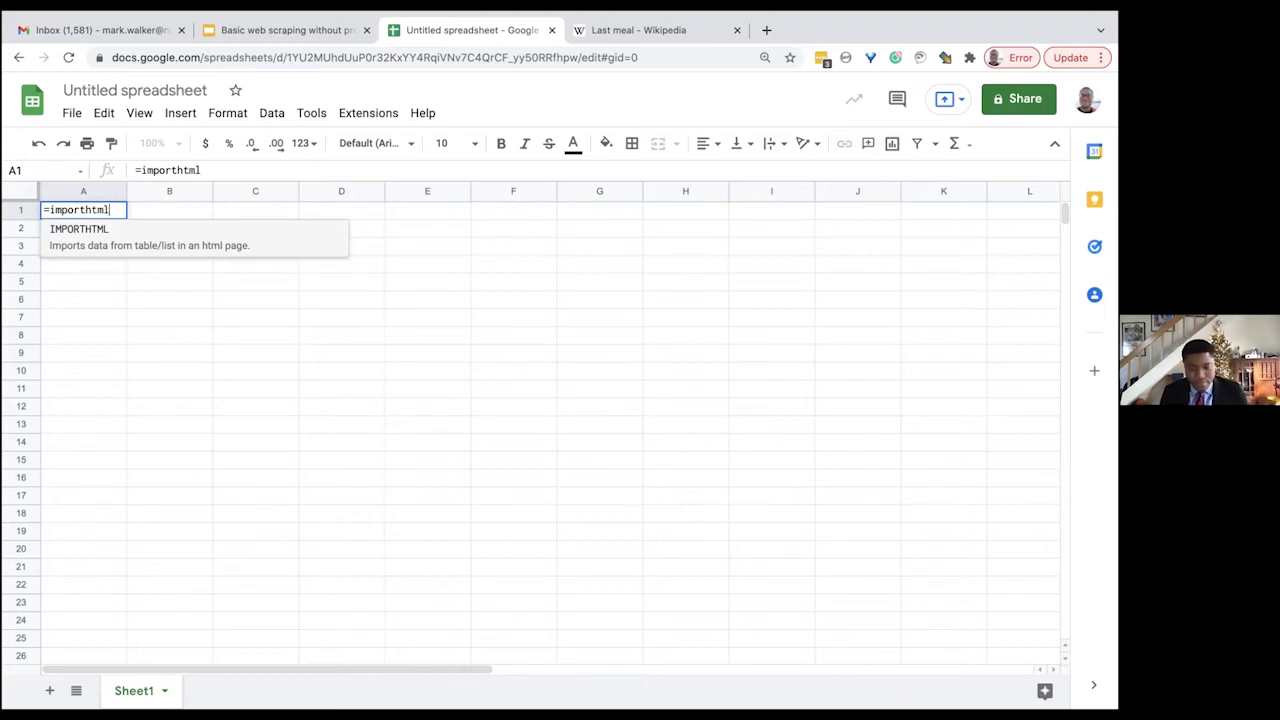
text(()
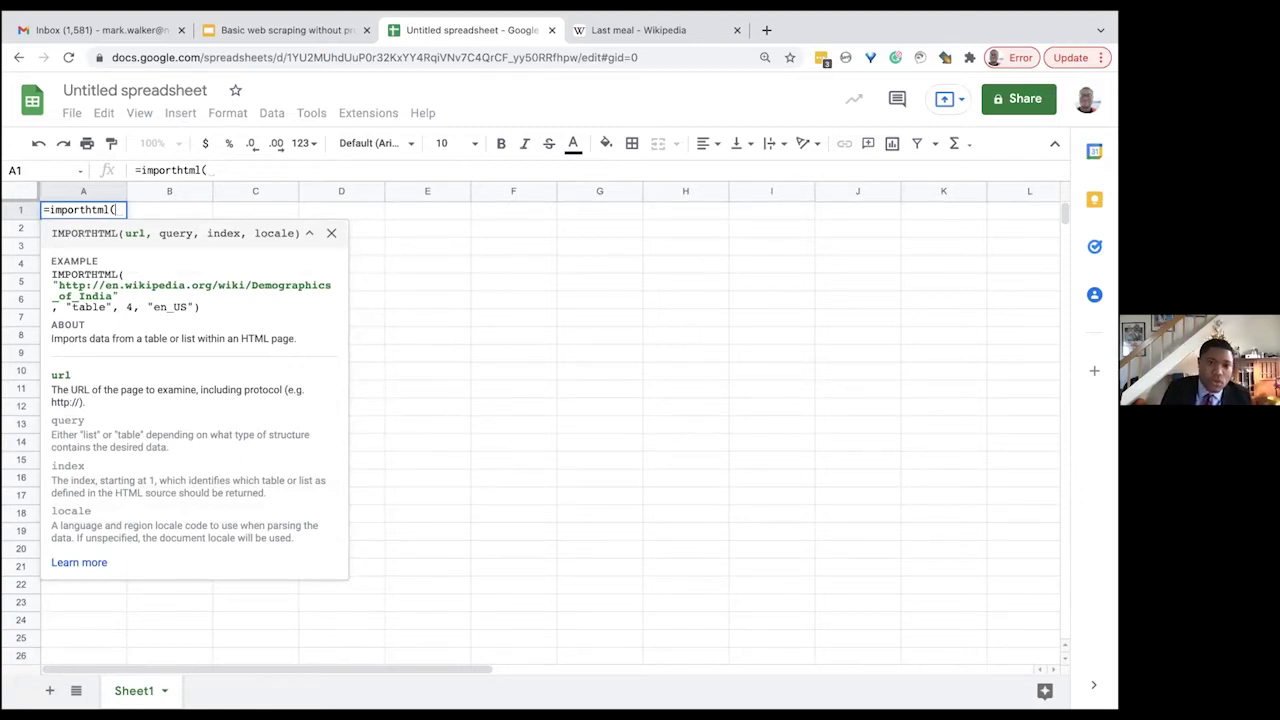
text(")
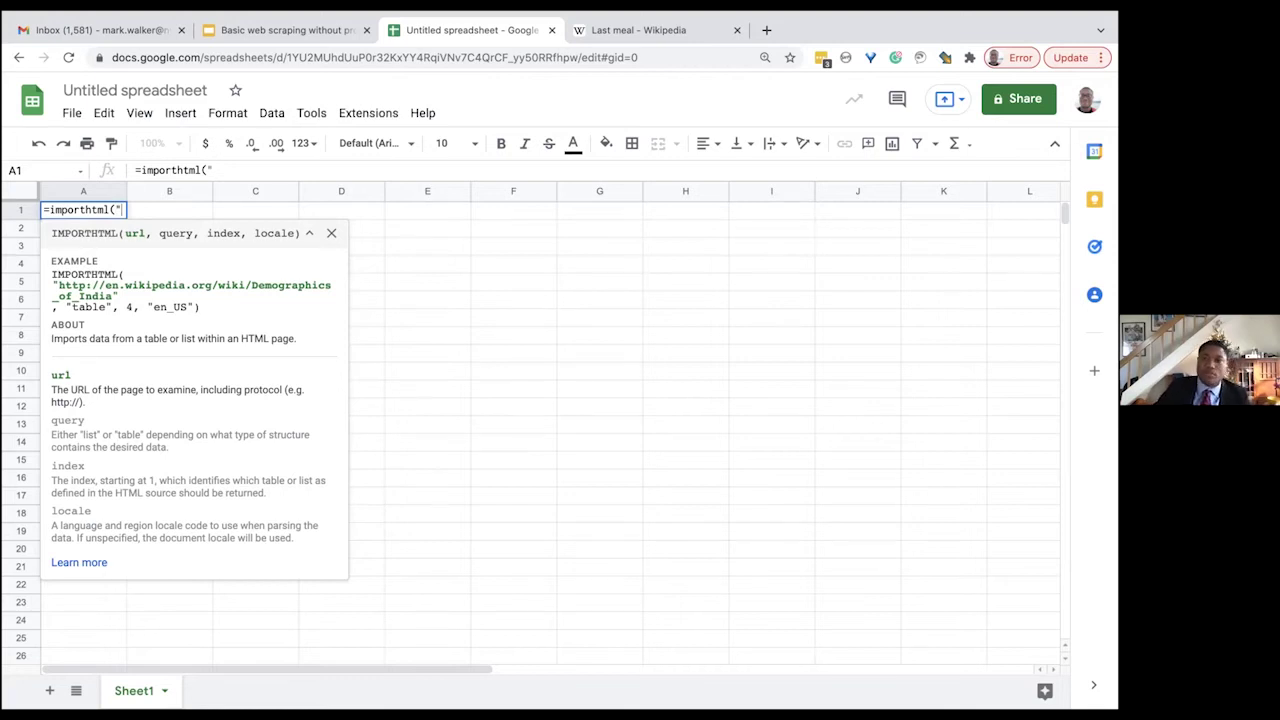
- Copy the Last meal article's Wikipedia URL into the A1 formula as its quoted url argument, followed by a comma
click(664, 32)
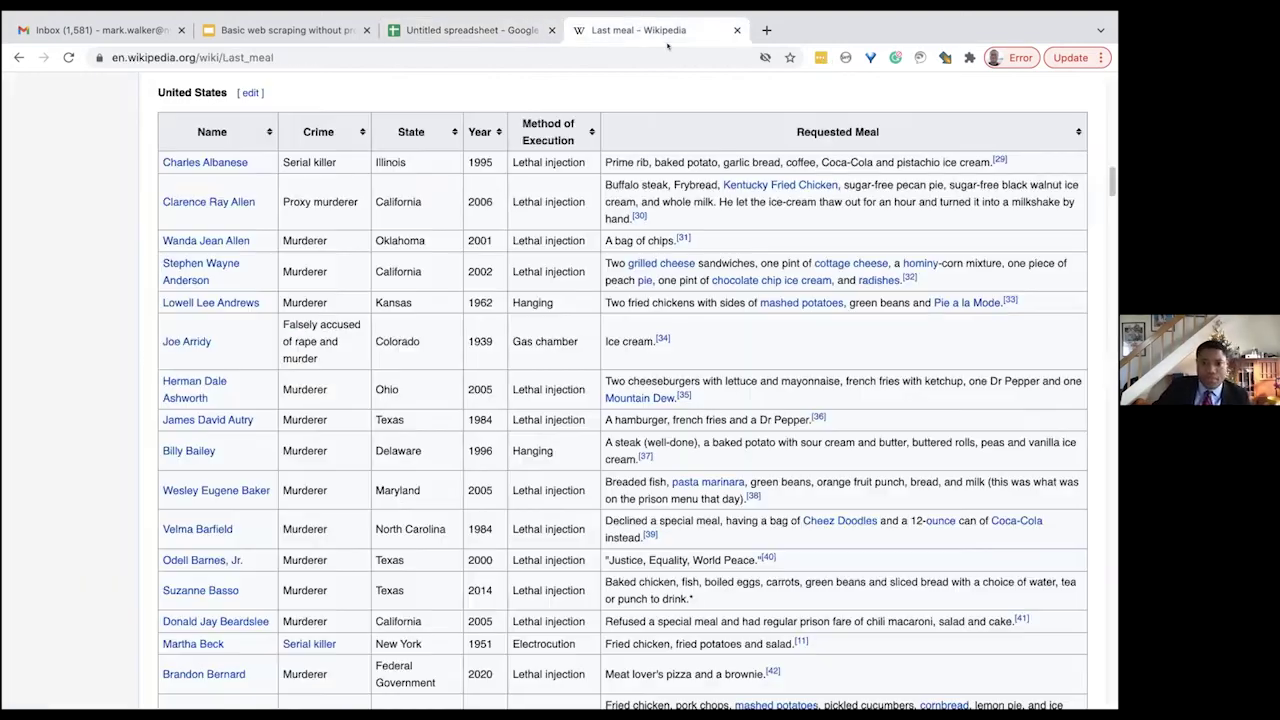
click(197, 55)
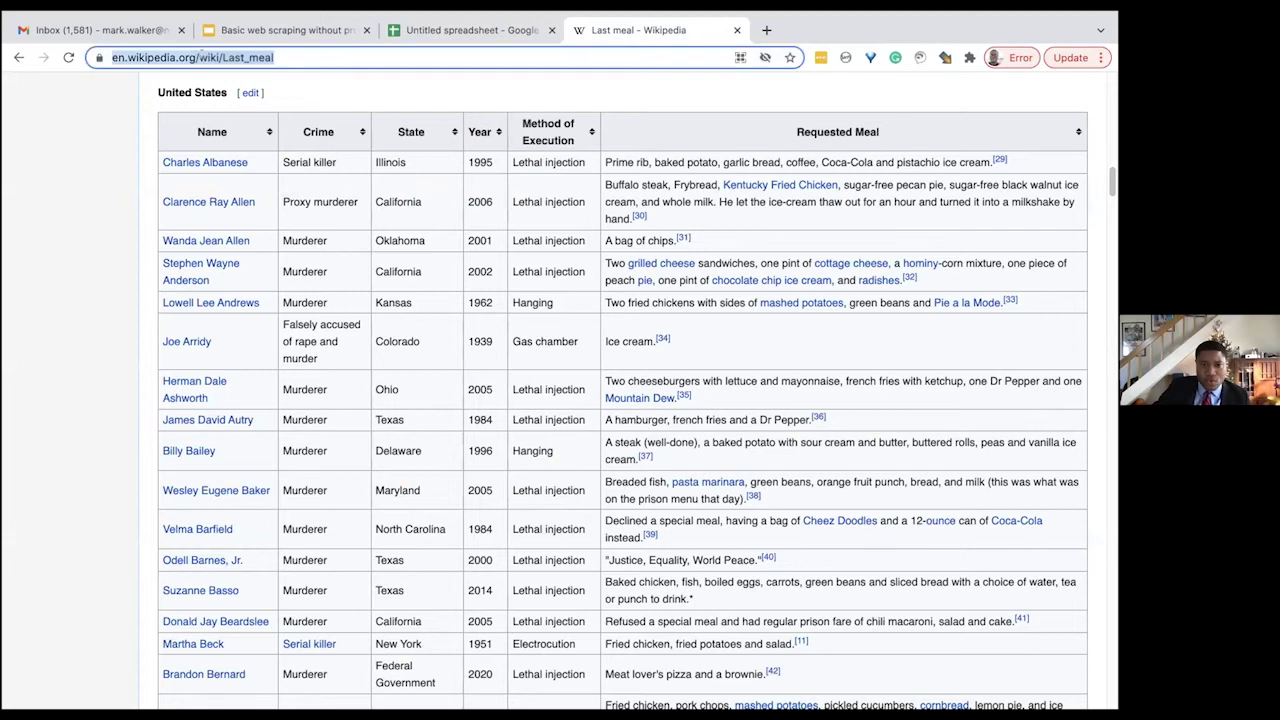
right_click(203, 56)
click(317, 148)
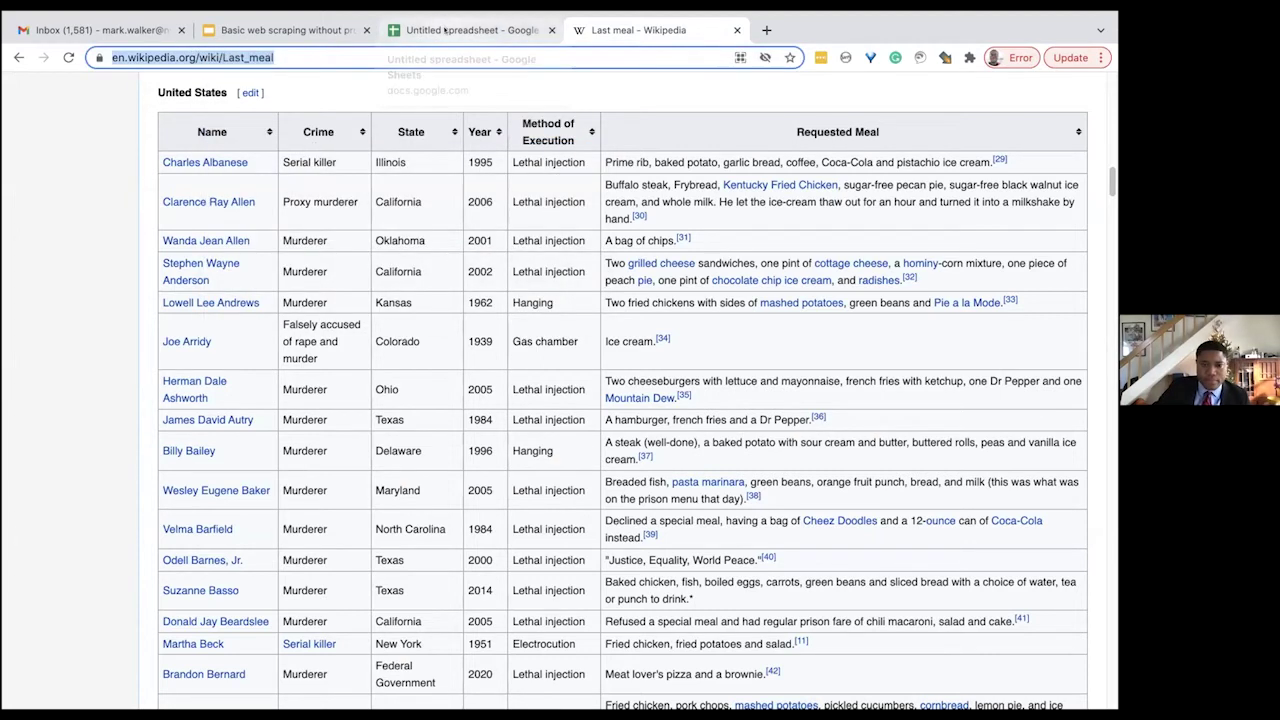
click(445, 30)
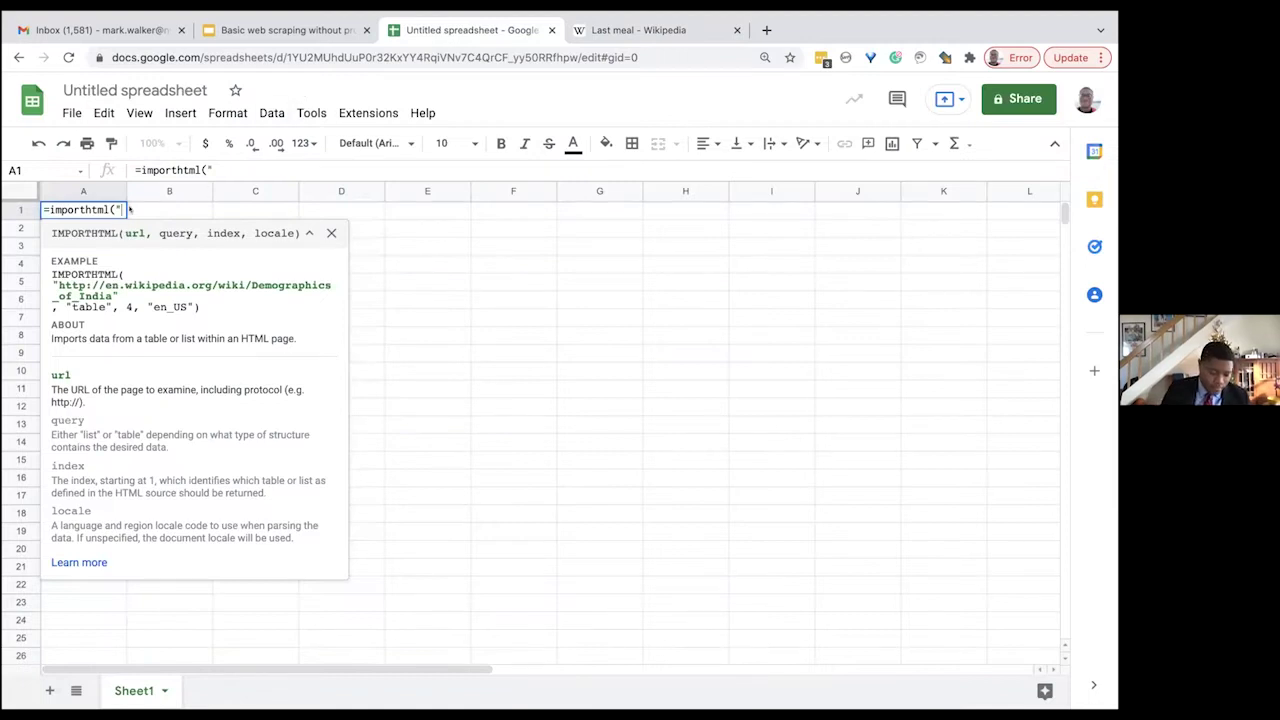
key(ctrl+v)
text(")
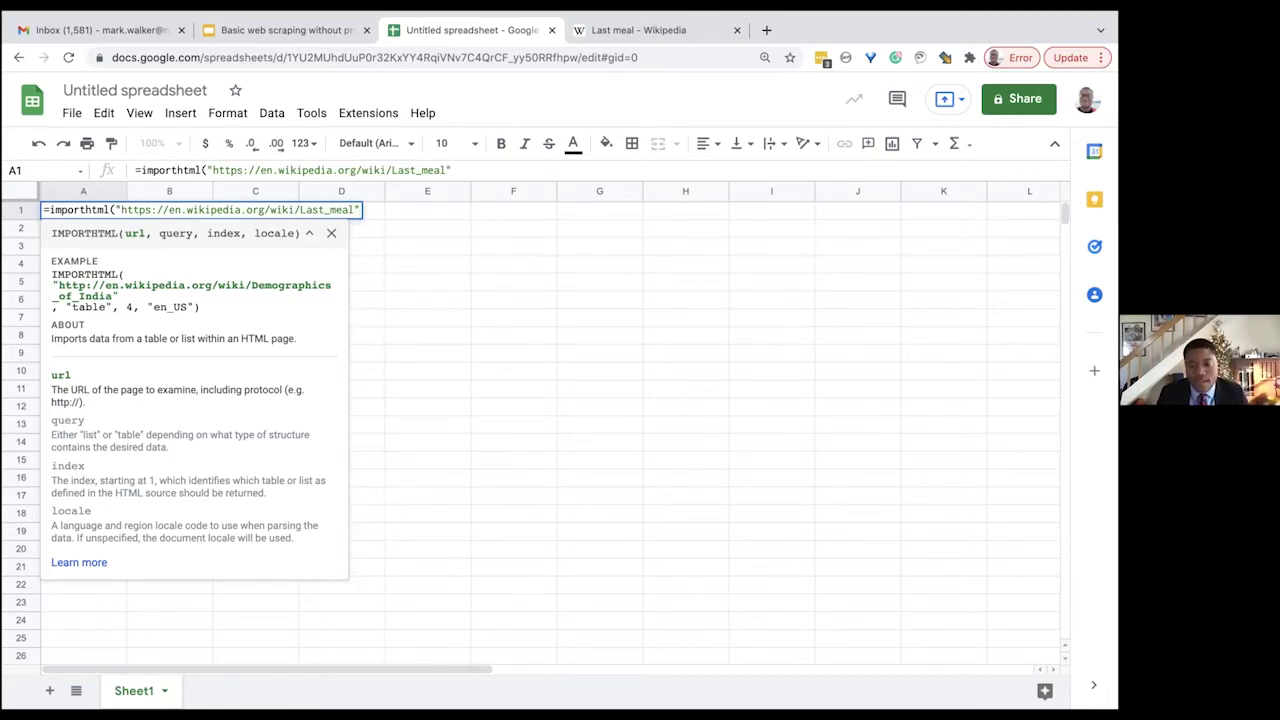
text(,)
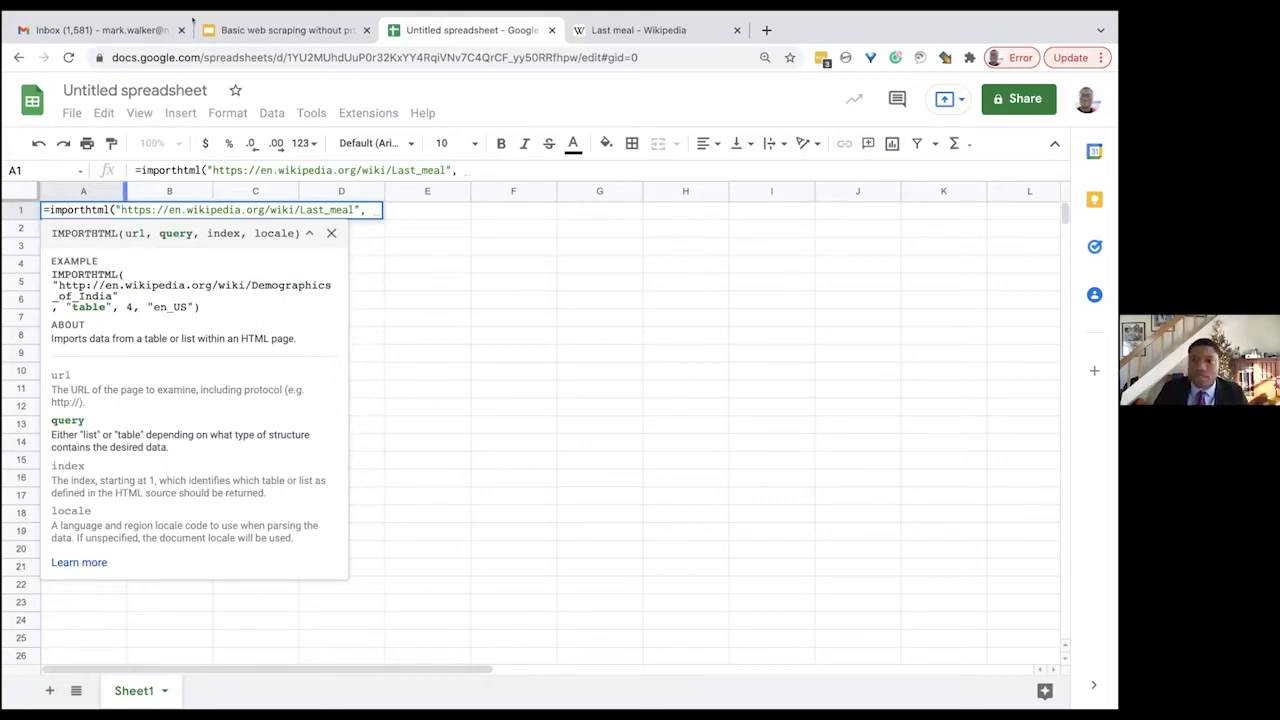
- Return to the Last meal article and inspect the HTML of a requested meal cell in the United States table
click(664, 30)
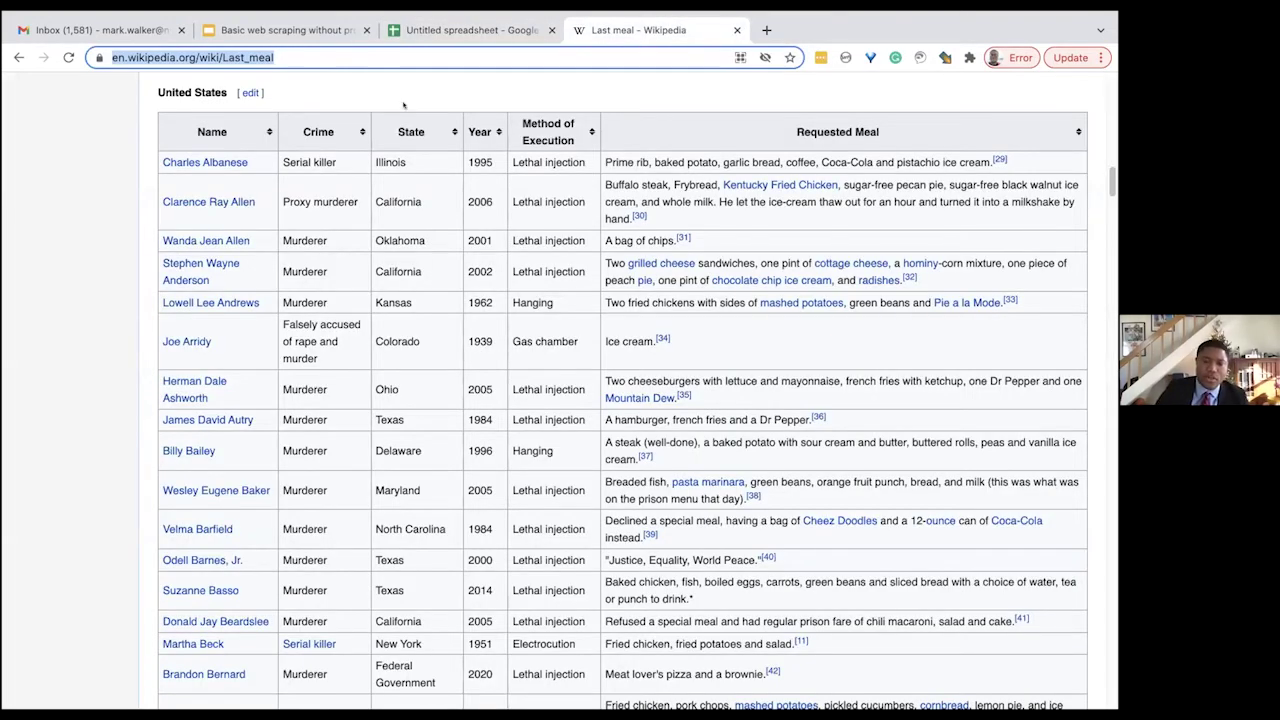
scroll(403, 107, up, 2)
scroll(403, 107, up, 15)
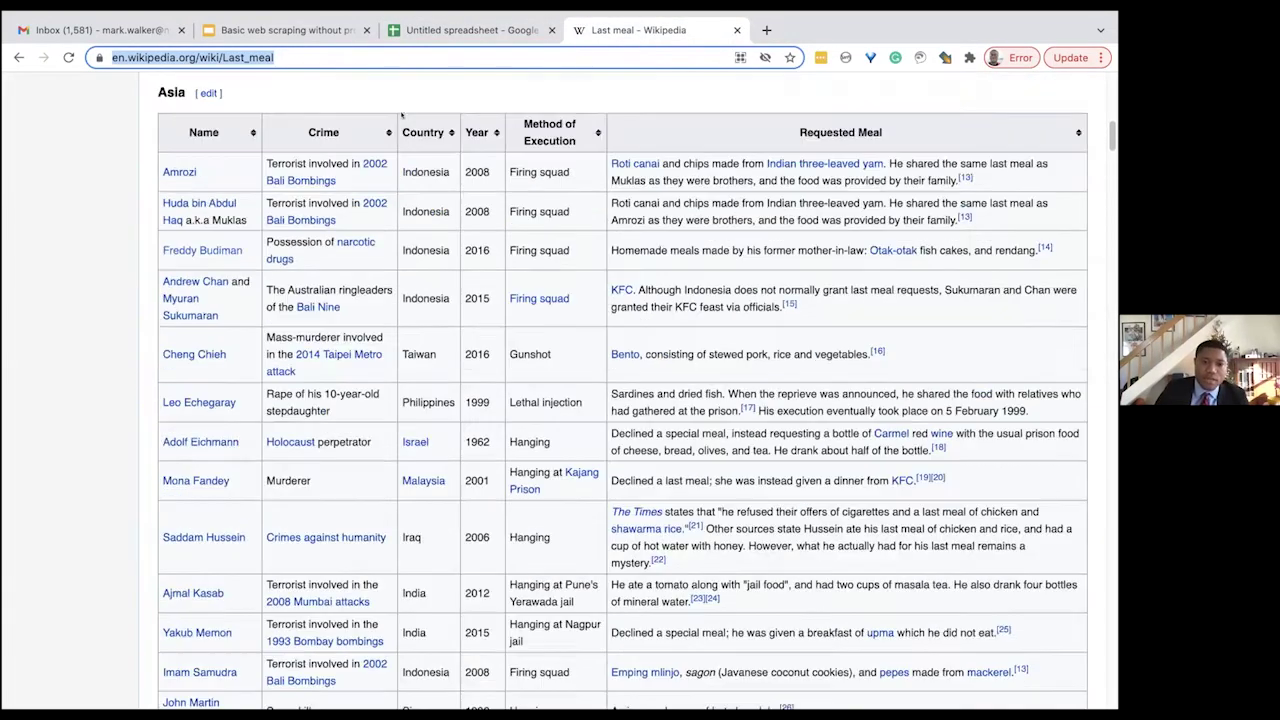
scroll(418, 280, down, 10)
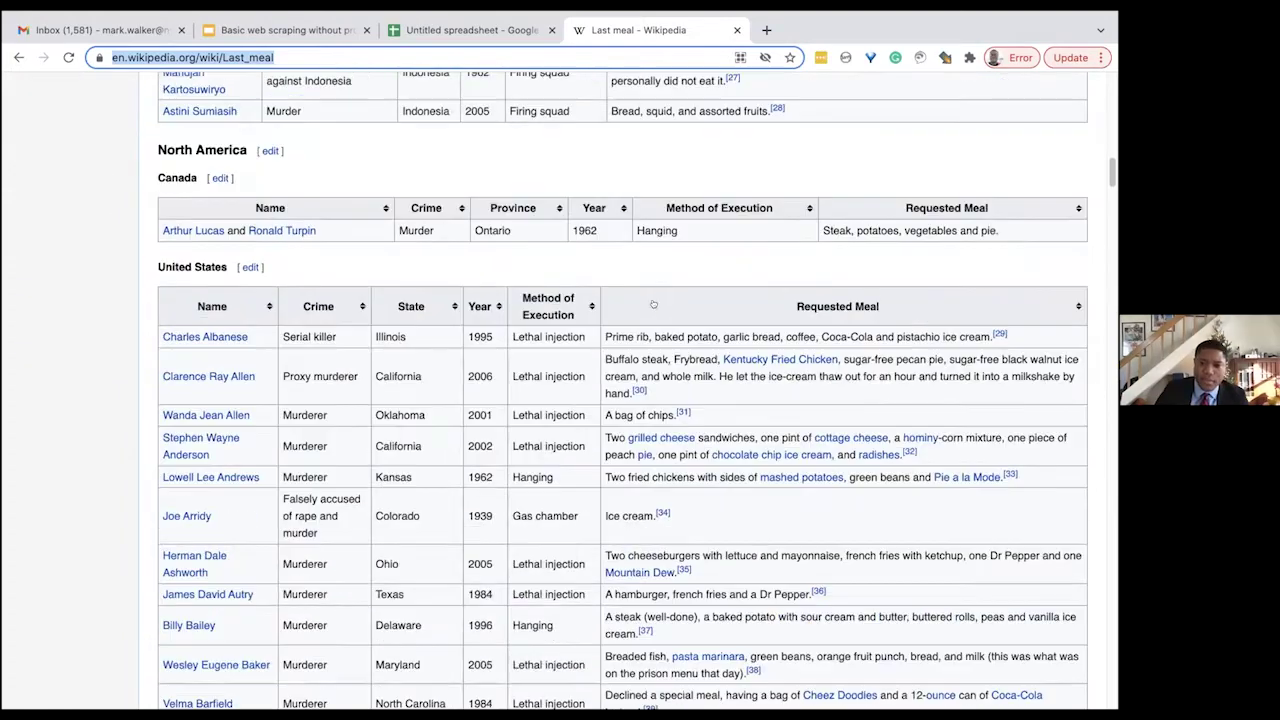
scroll(656, 302, down, 1)
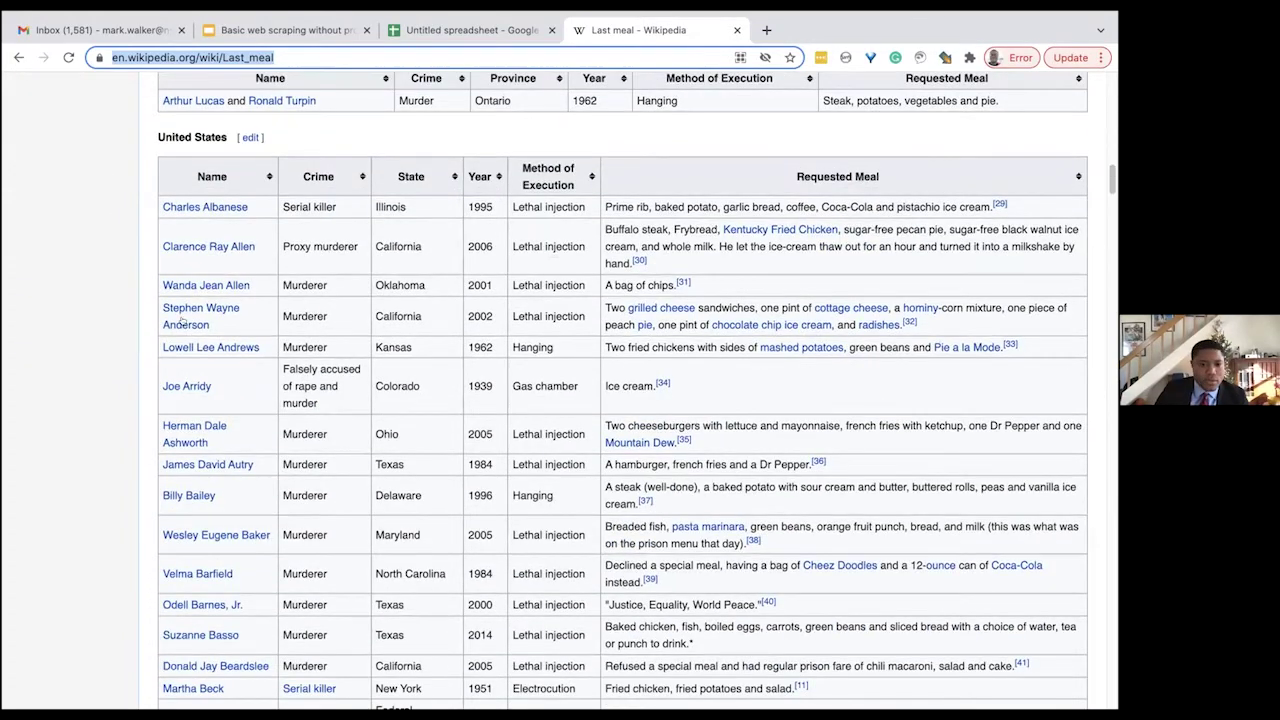
right_click(751, 387)
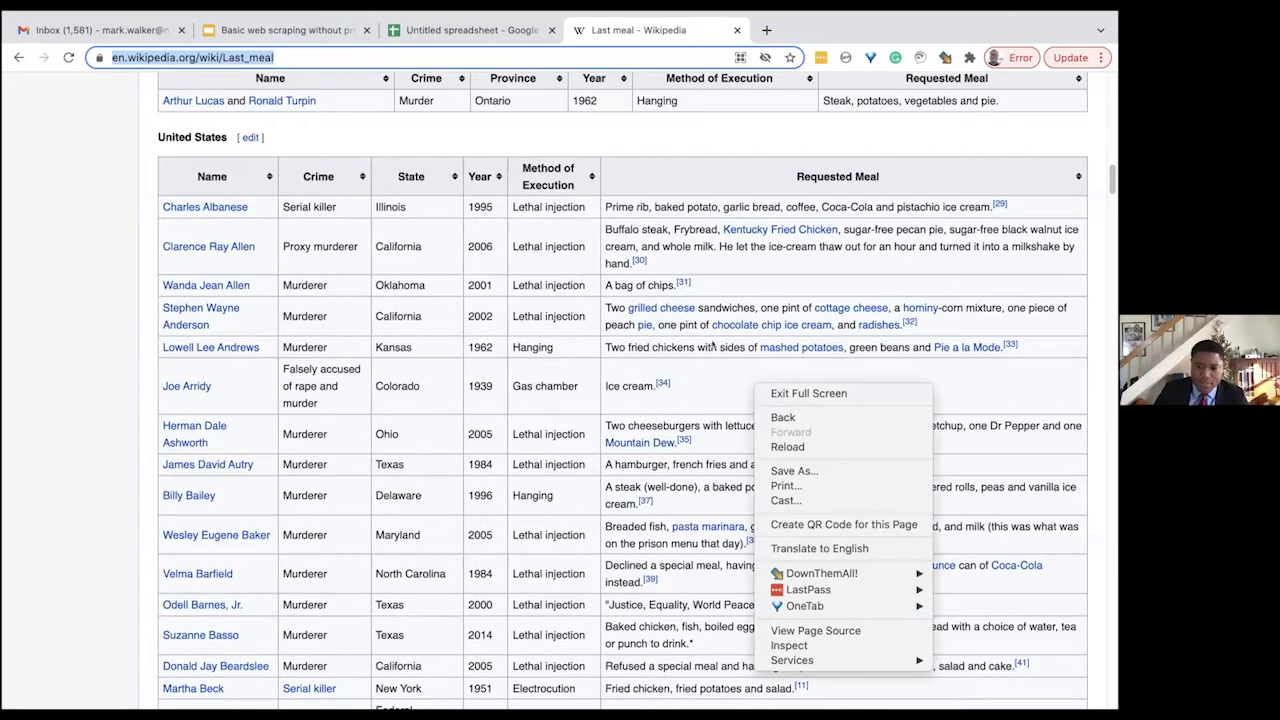
click(860, 647)
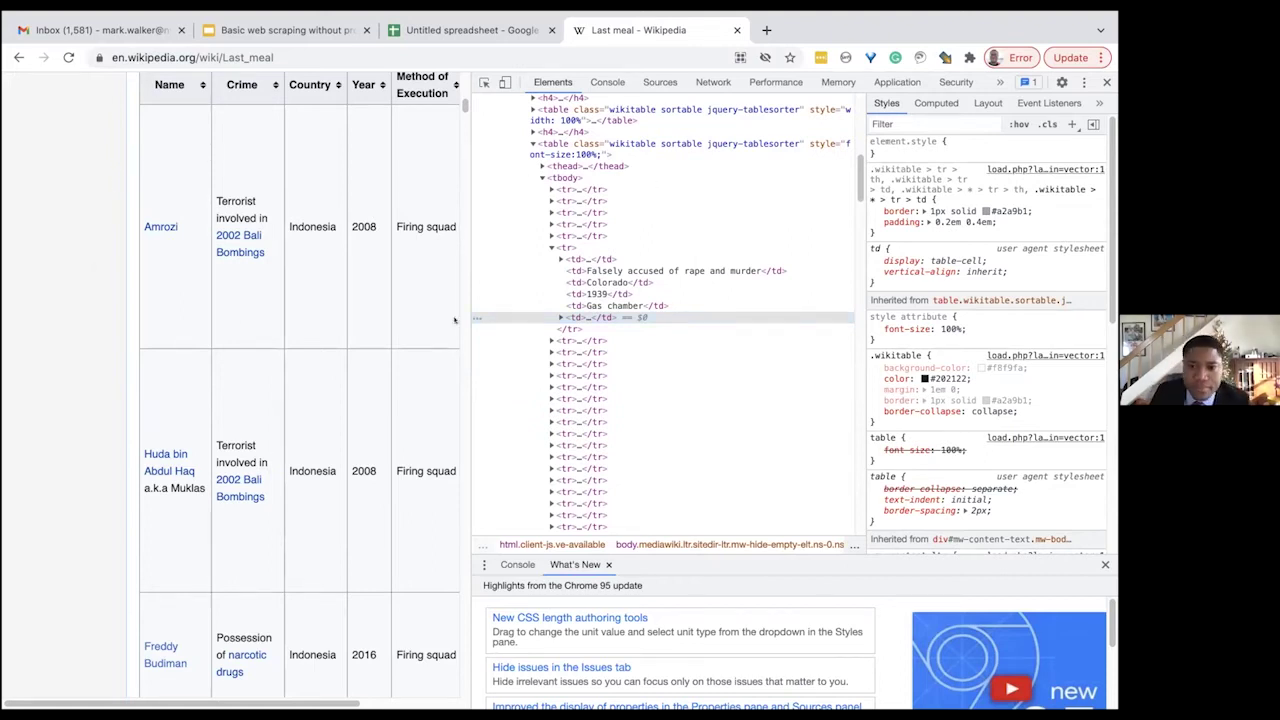
- Examine the United States table's row elements and the start of the page's HTML tree
scroll(611, 364, down, 1)
scroll(611, 364, down, 2)
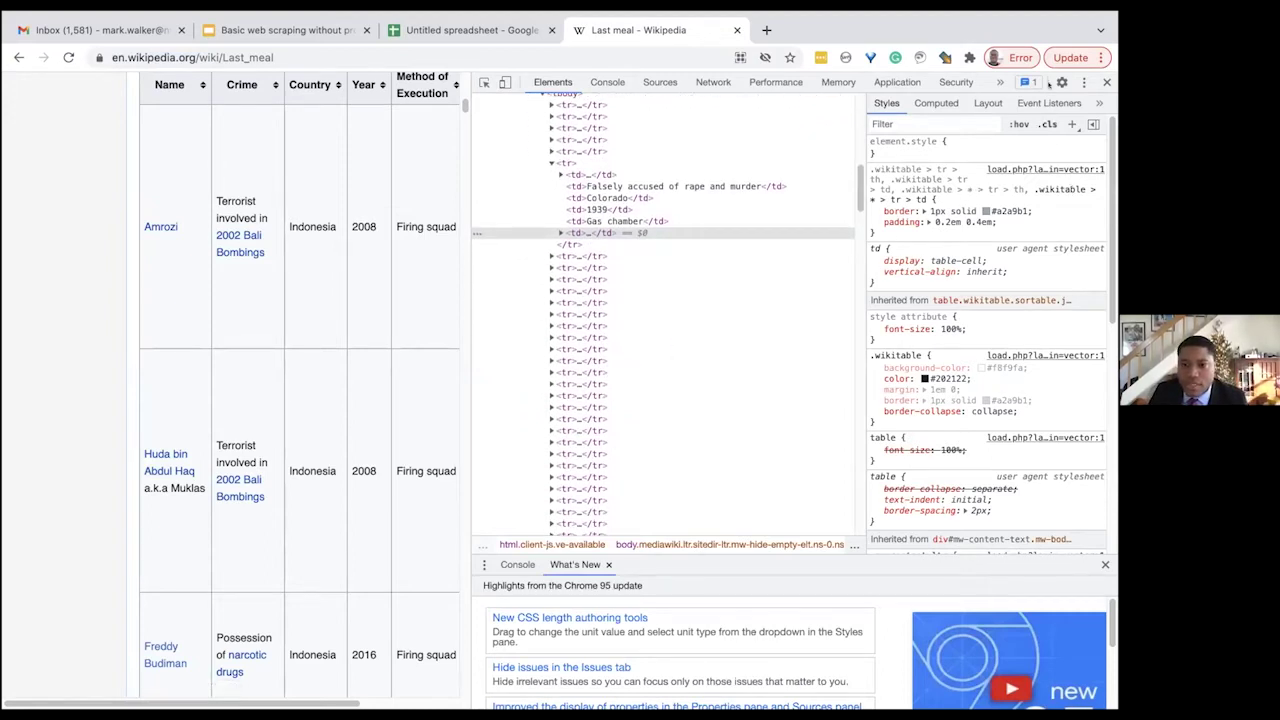
scroll(729, 372, down, 4)
scroll(730, 378, down, 5)
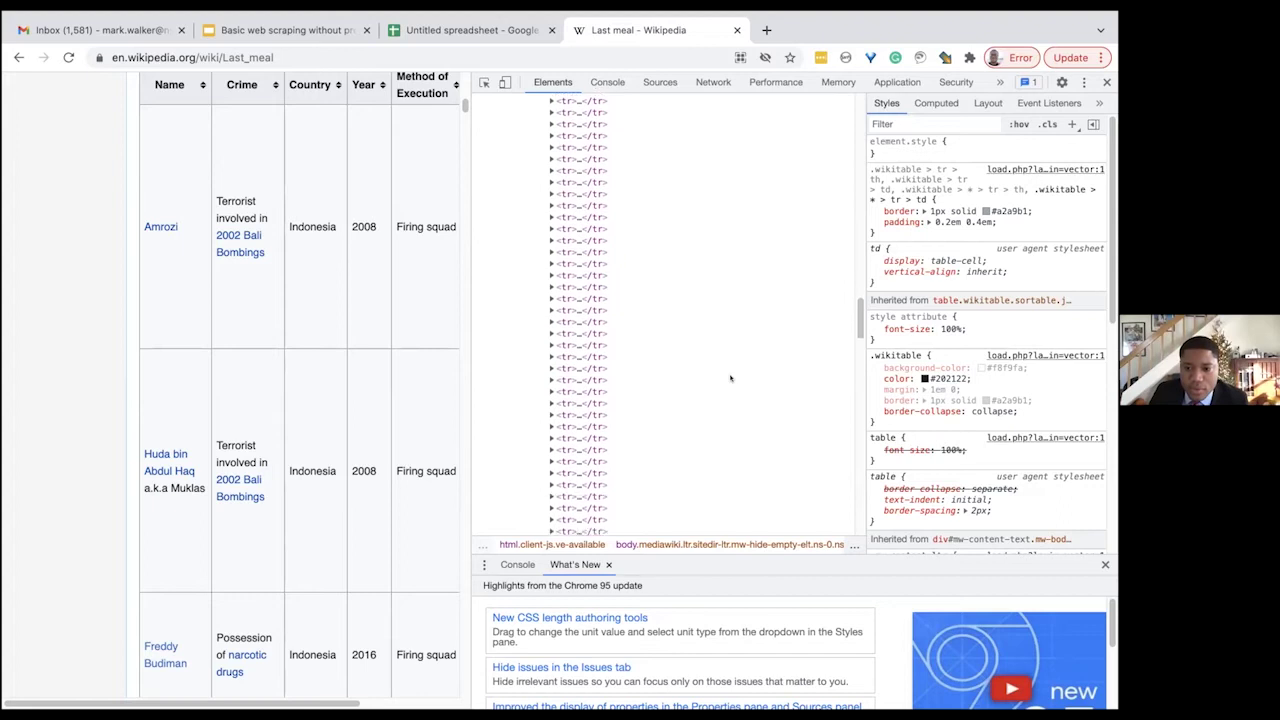
scroll(735, 378, up, 15)
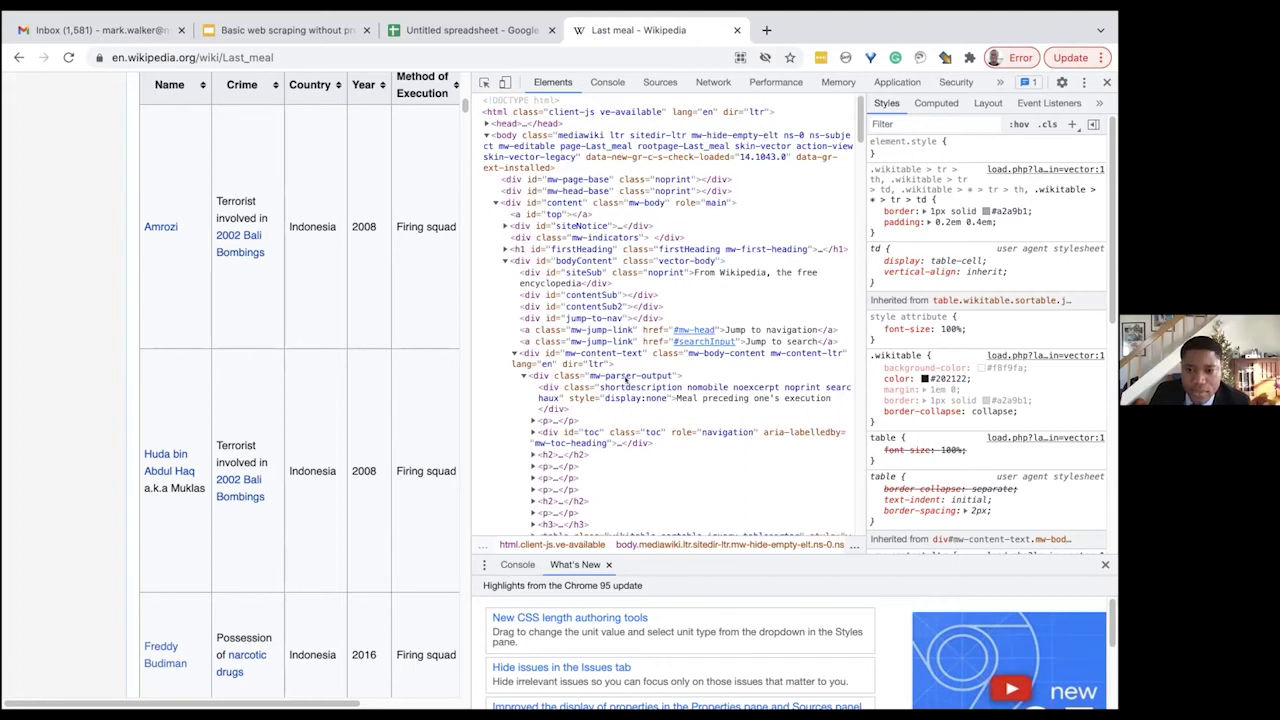
- Inspect individual HTML elements, including mw-content-text, shortdescription, the jump links, firstHeading, siteSub and contentSub
click(752, 355)
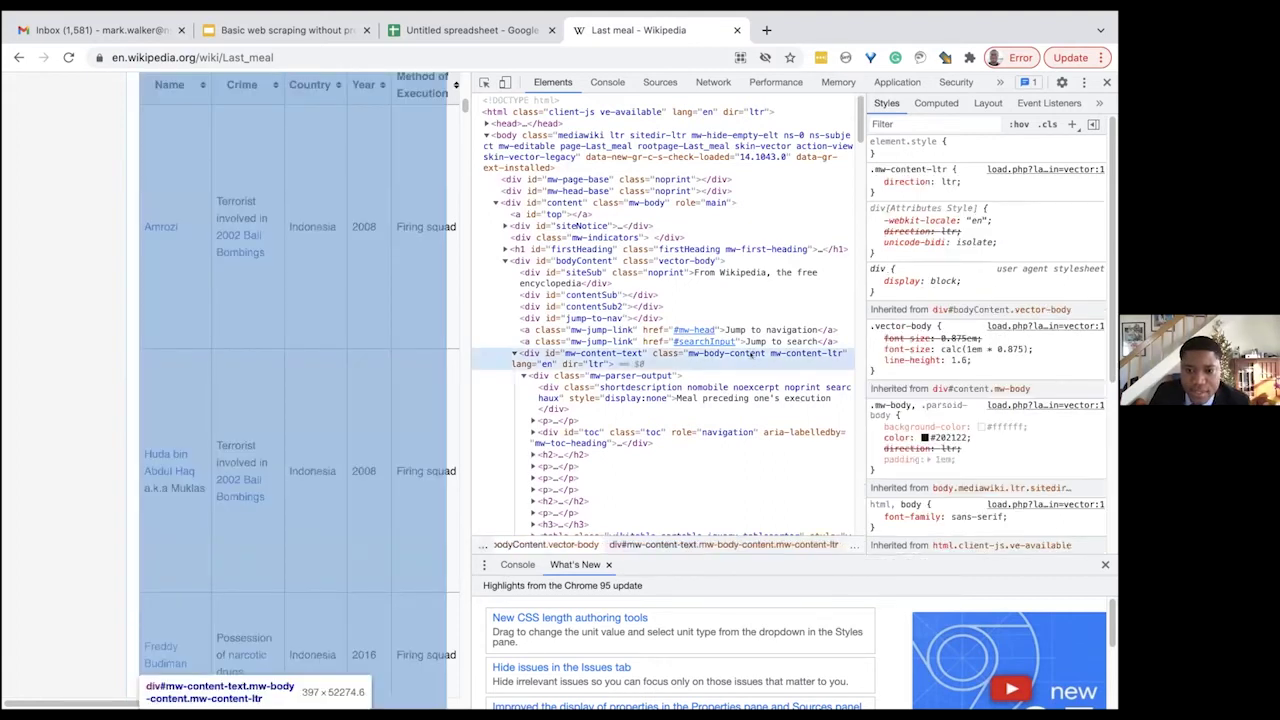
click(645, 388)
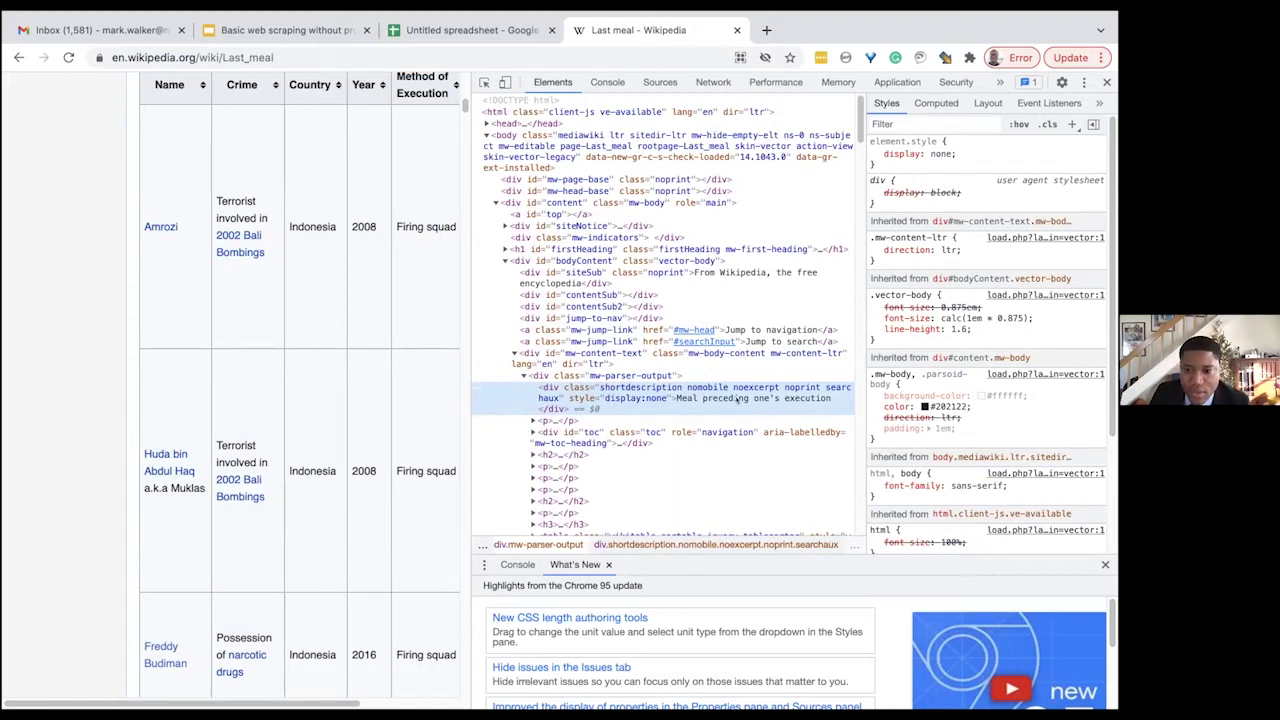
click(750, 353)
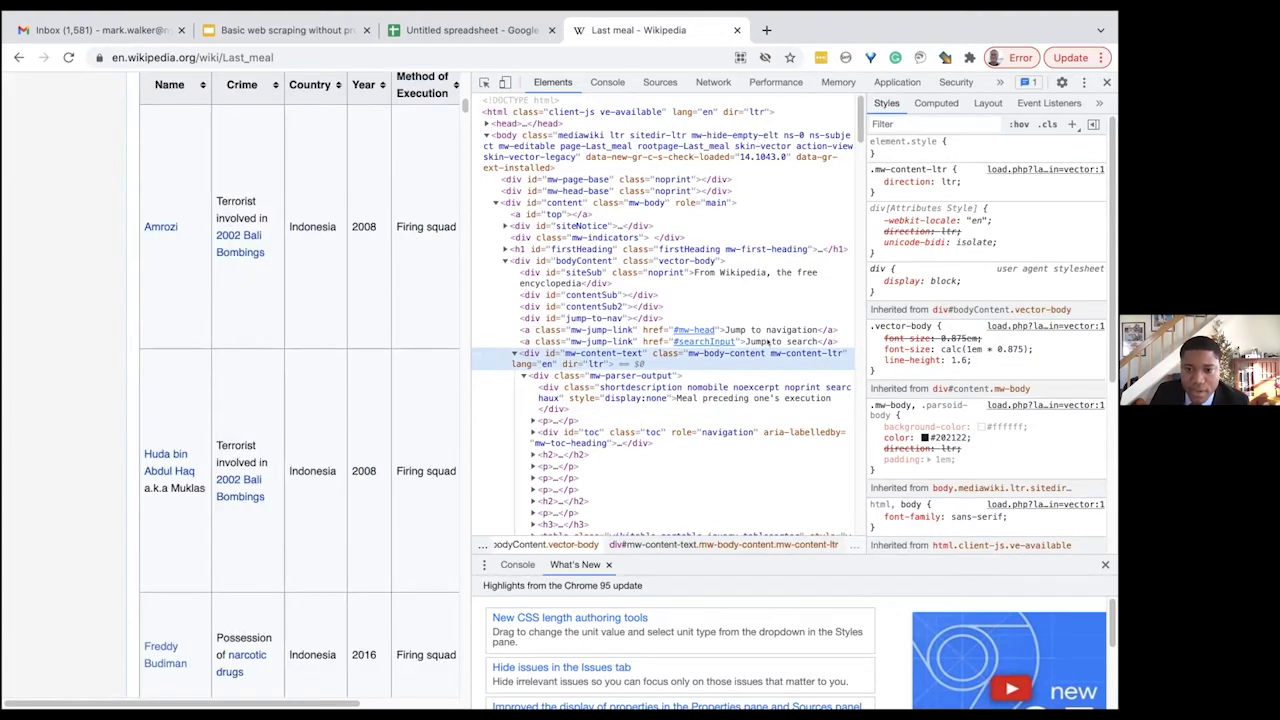
click(772, 342)
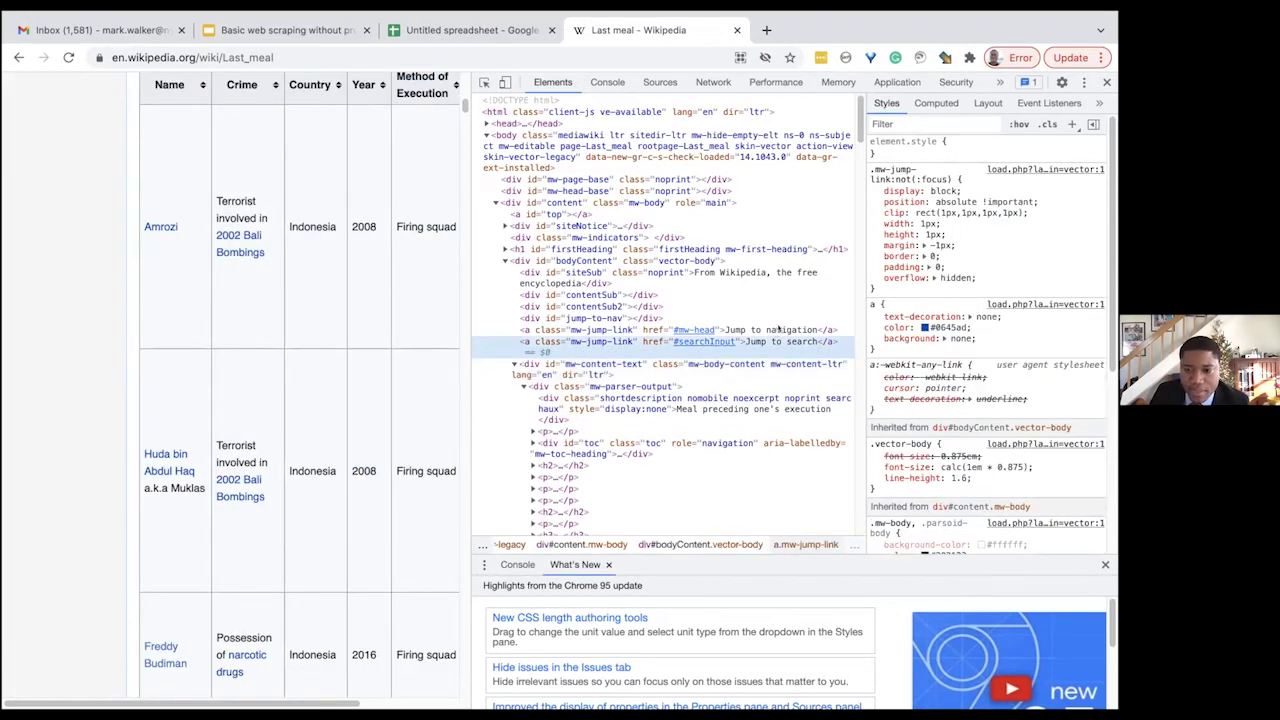
click(778, 329)
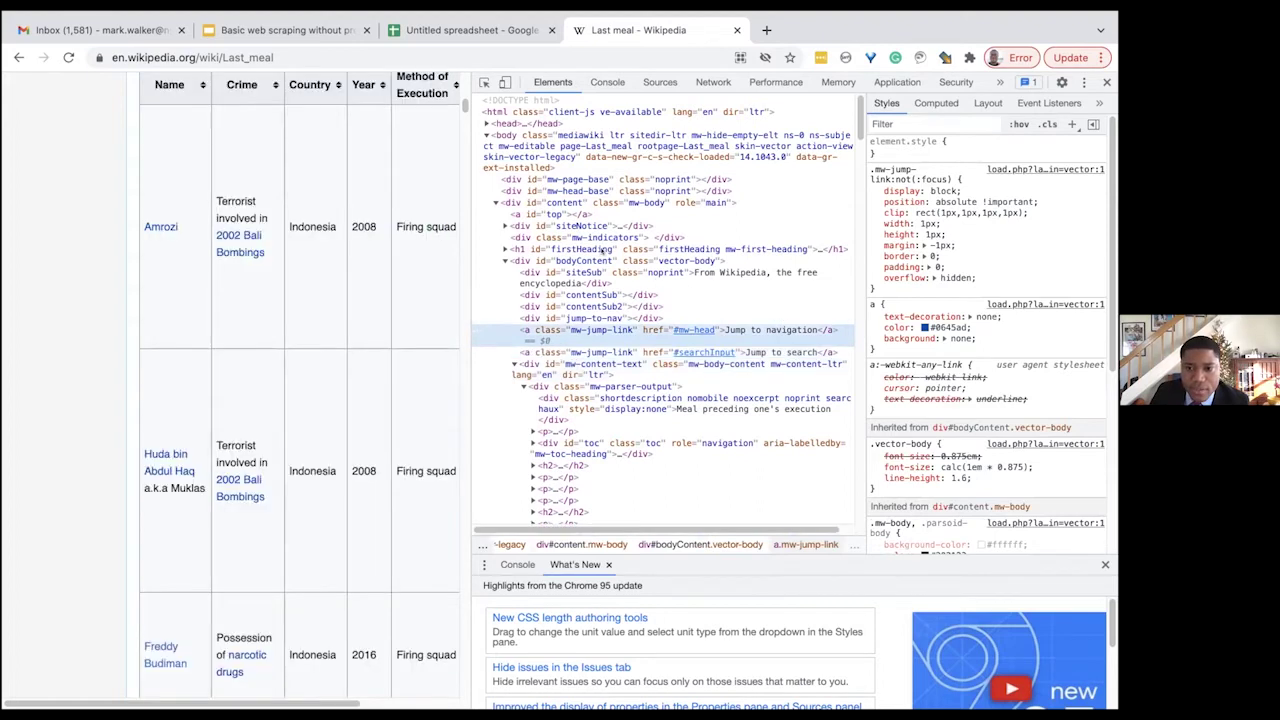
click(589, 251)
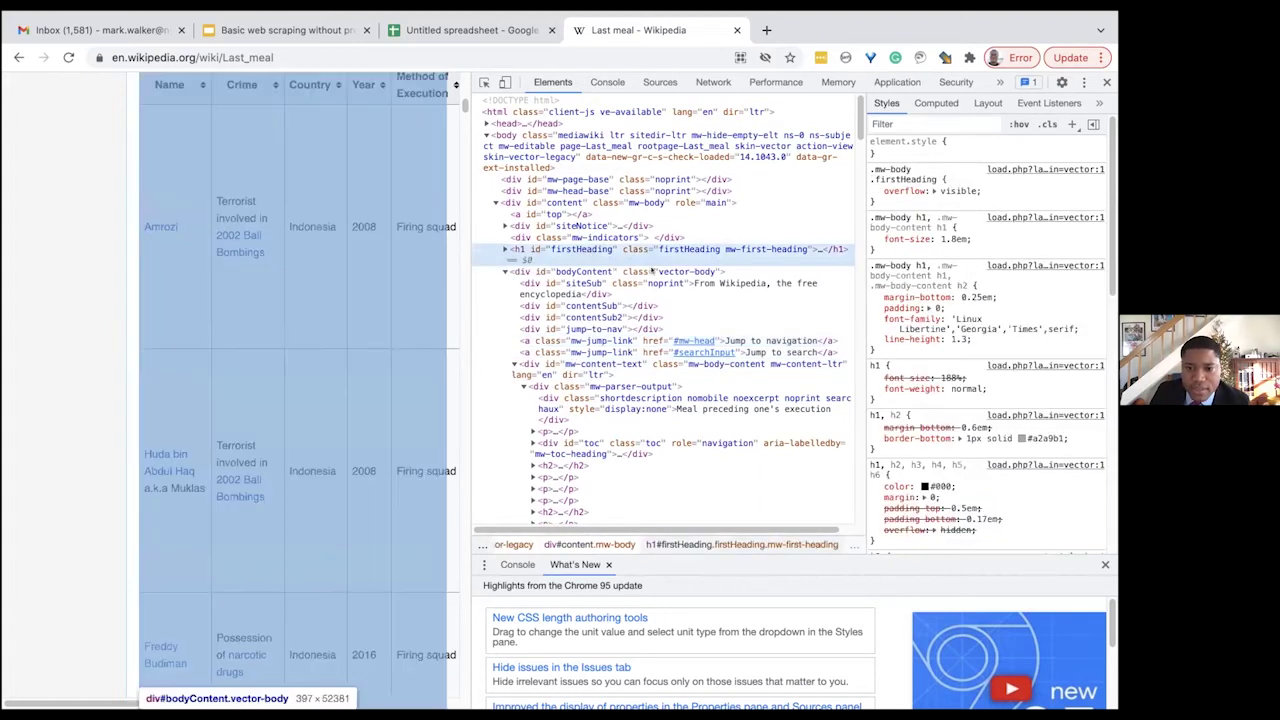
click(664, 271)
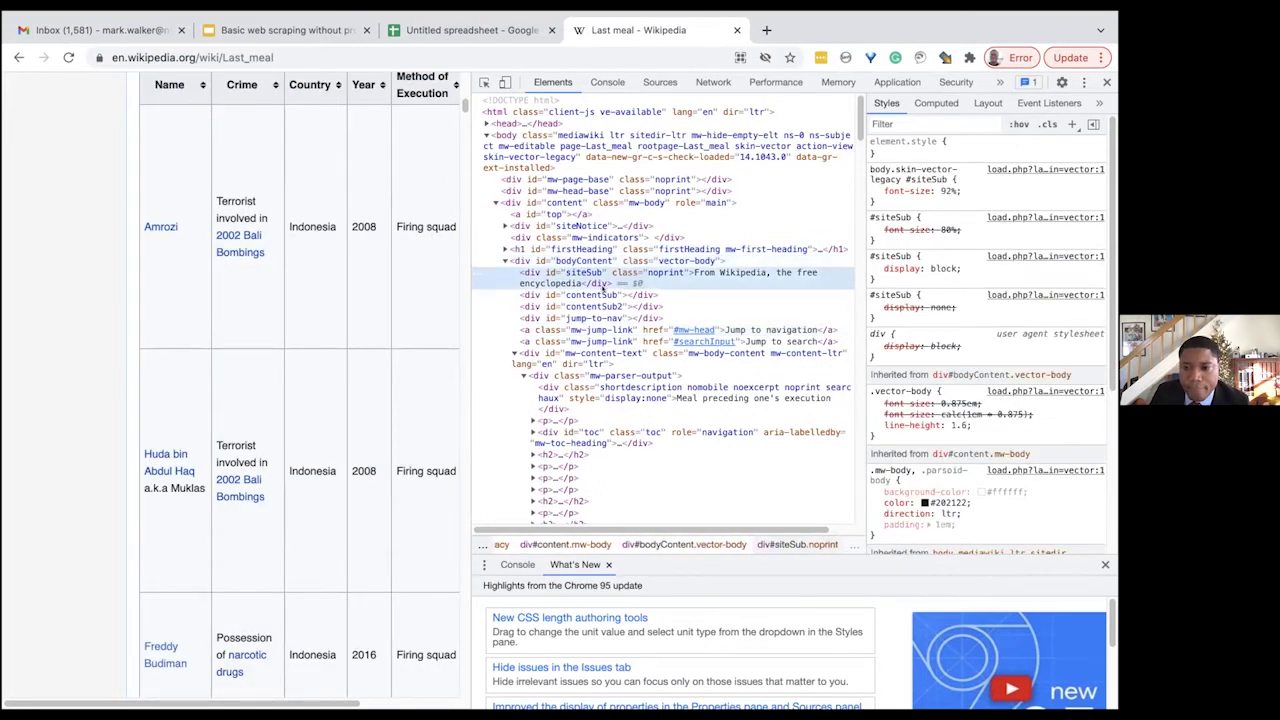
click(604, 292)
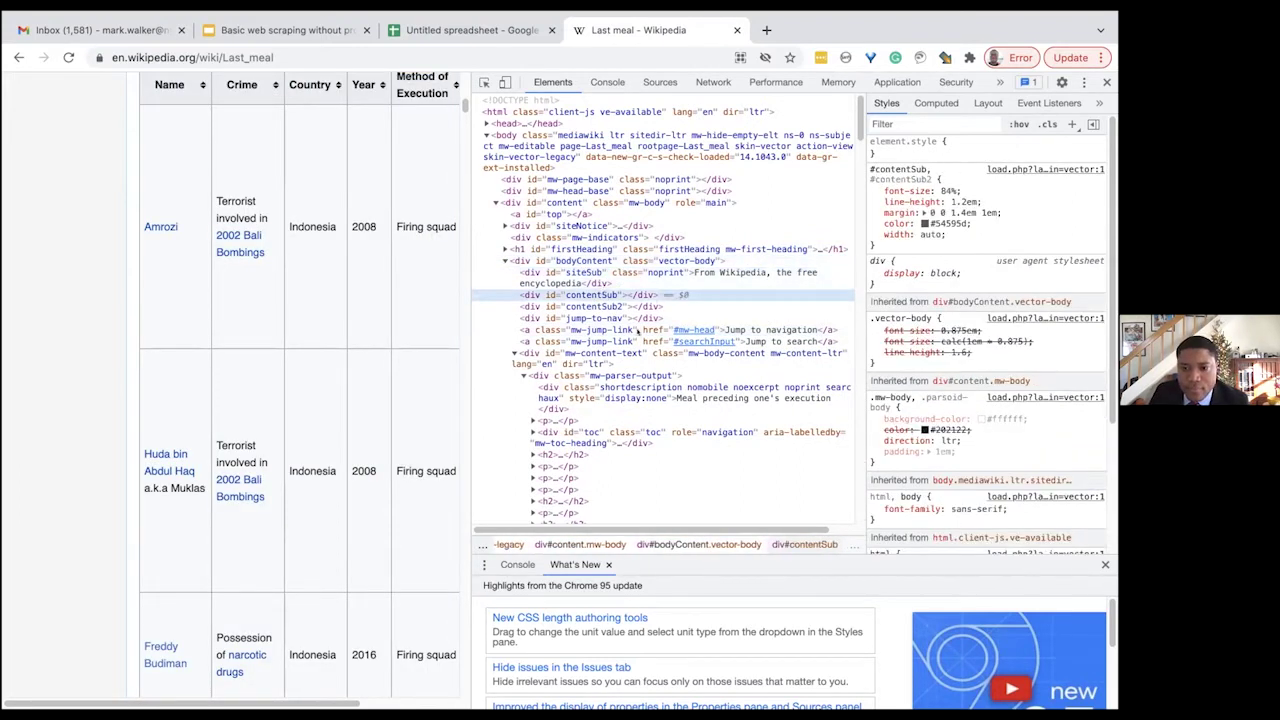
drag(746, 528, 768, 527)
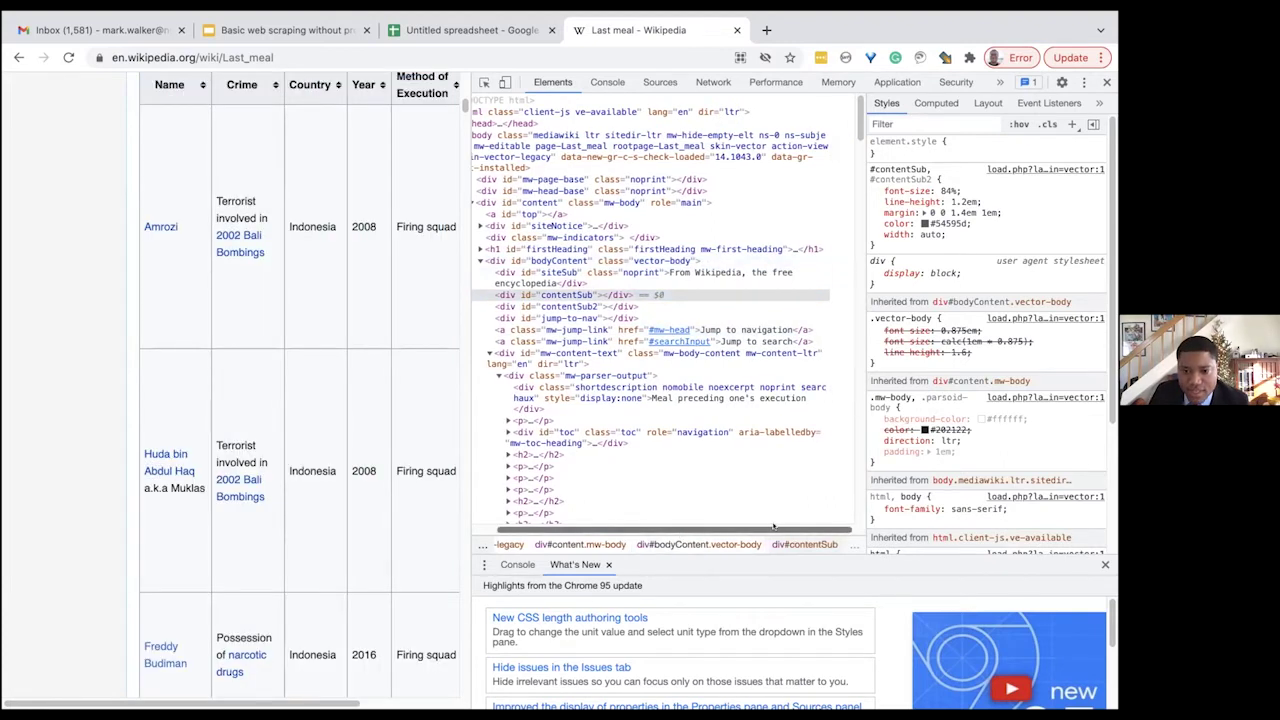
scroll(700, 518, left, 1)
scroll(700, 518, left, 3)
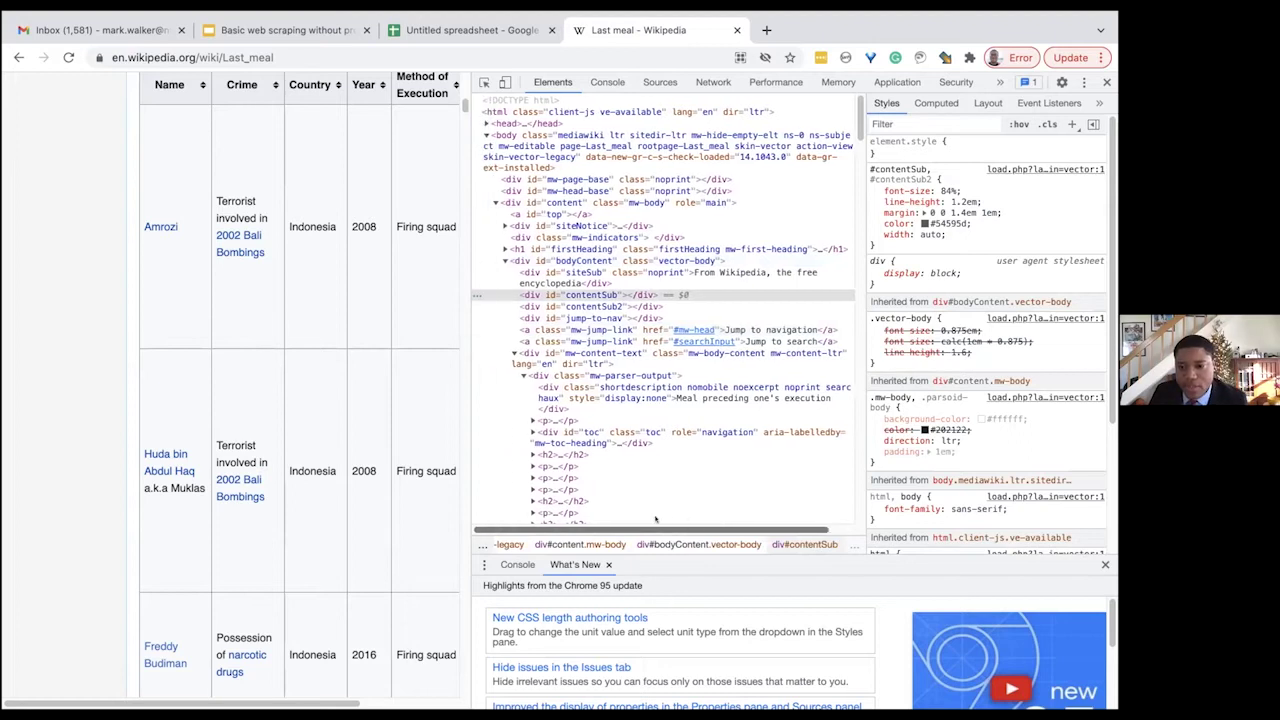
scroll(675, 519, right, 1)
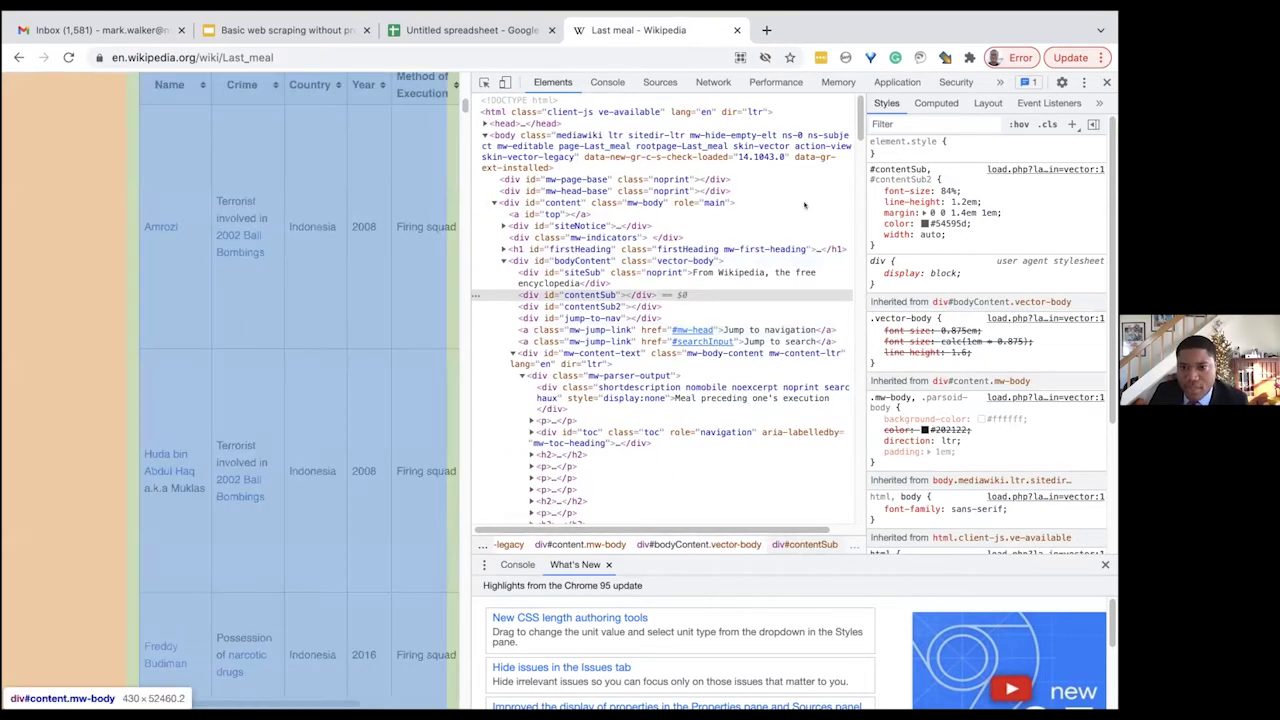
- Step through the top-level HTML elements from the content div up to html and back down to mw-head-base
click(804, 204)
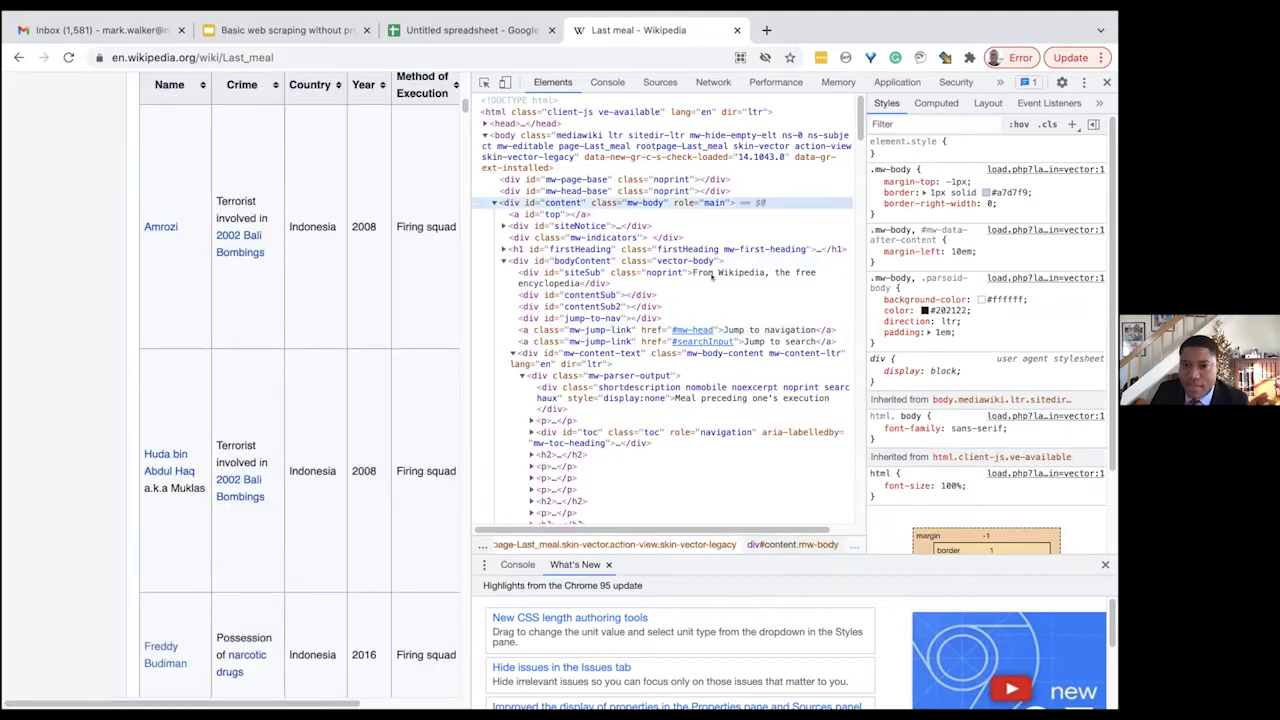
key(Up)
key(Up)
key(Up)
key(Up)
key(Up)
key(Up)
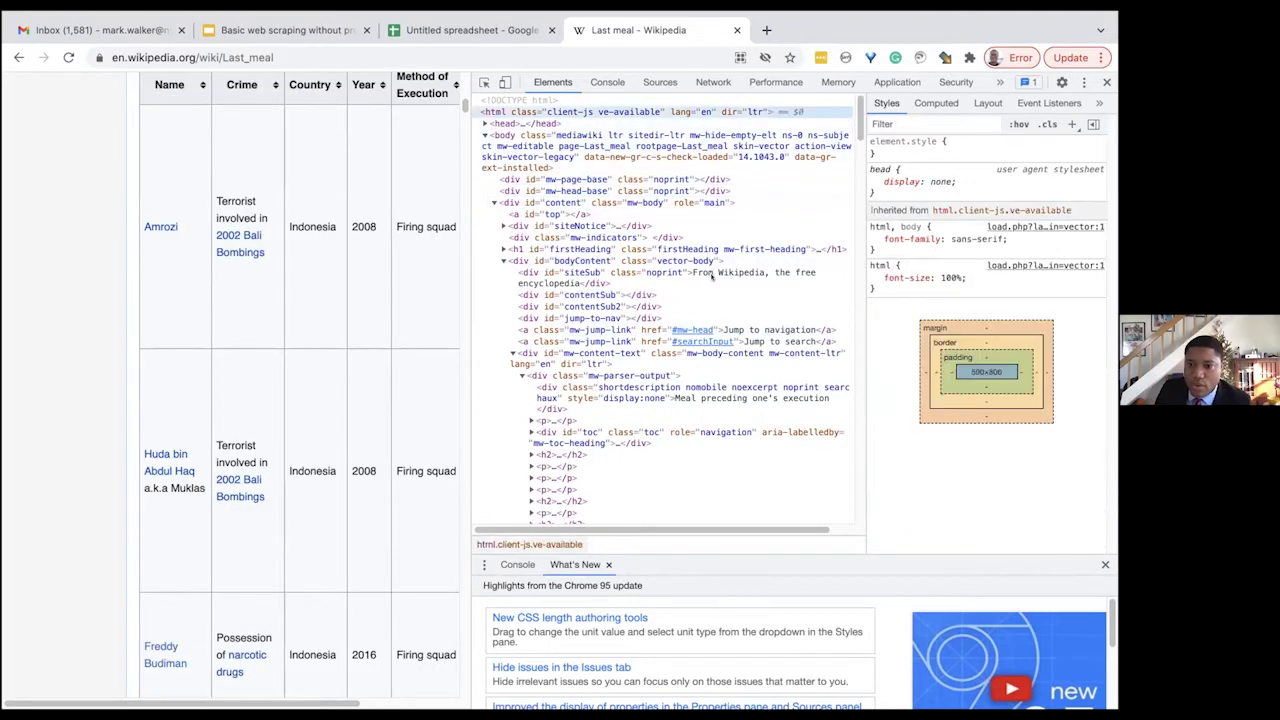
key(Down)
key(Down)
key(Down)
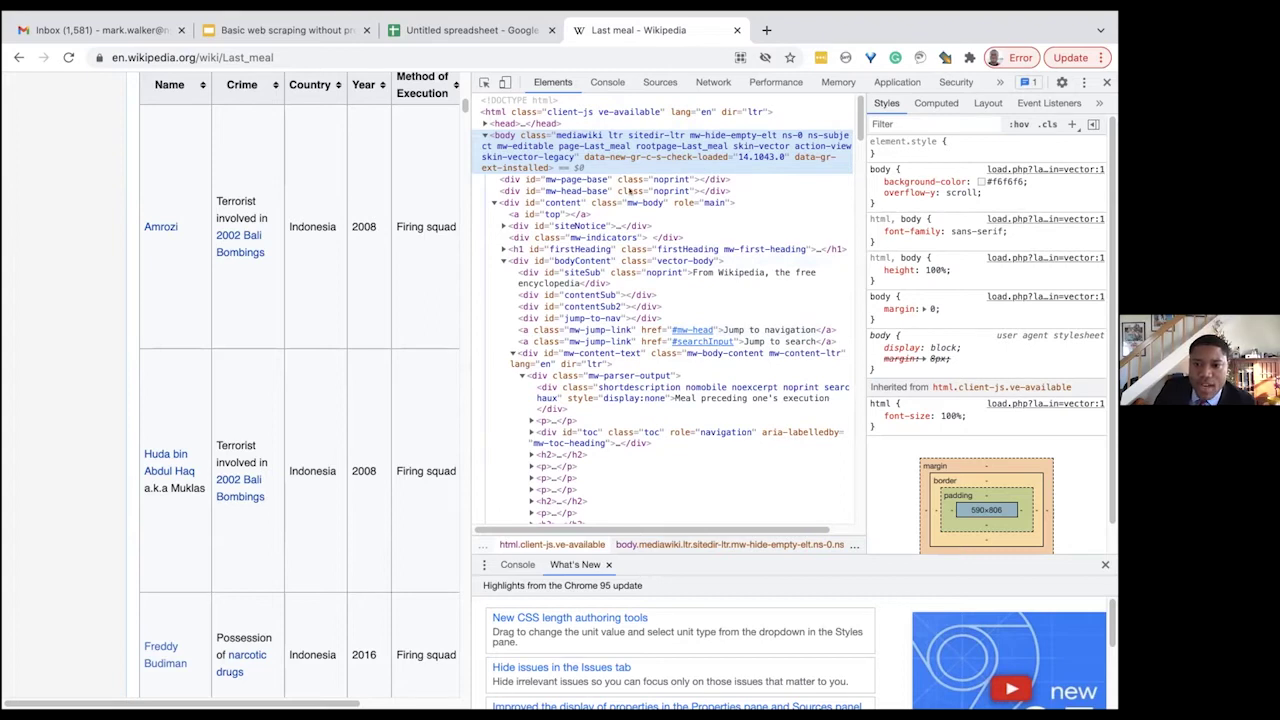
key(Down)
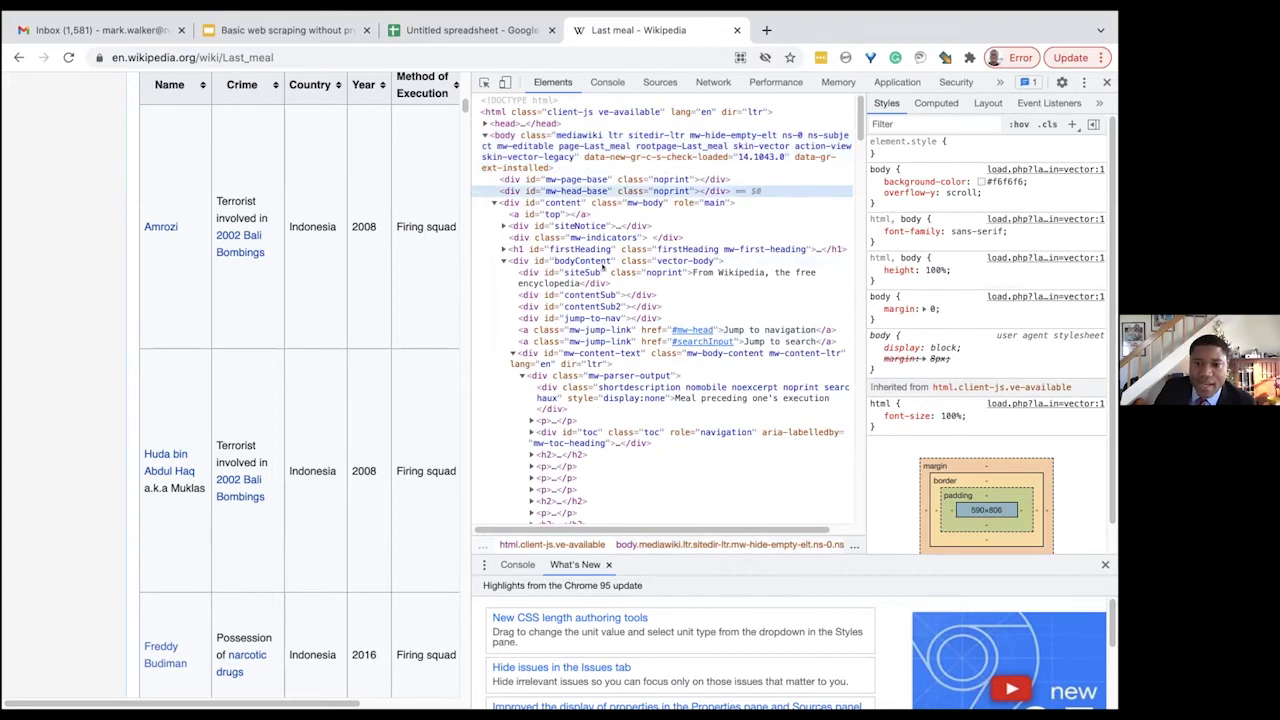
key(Down)
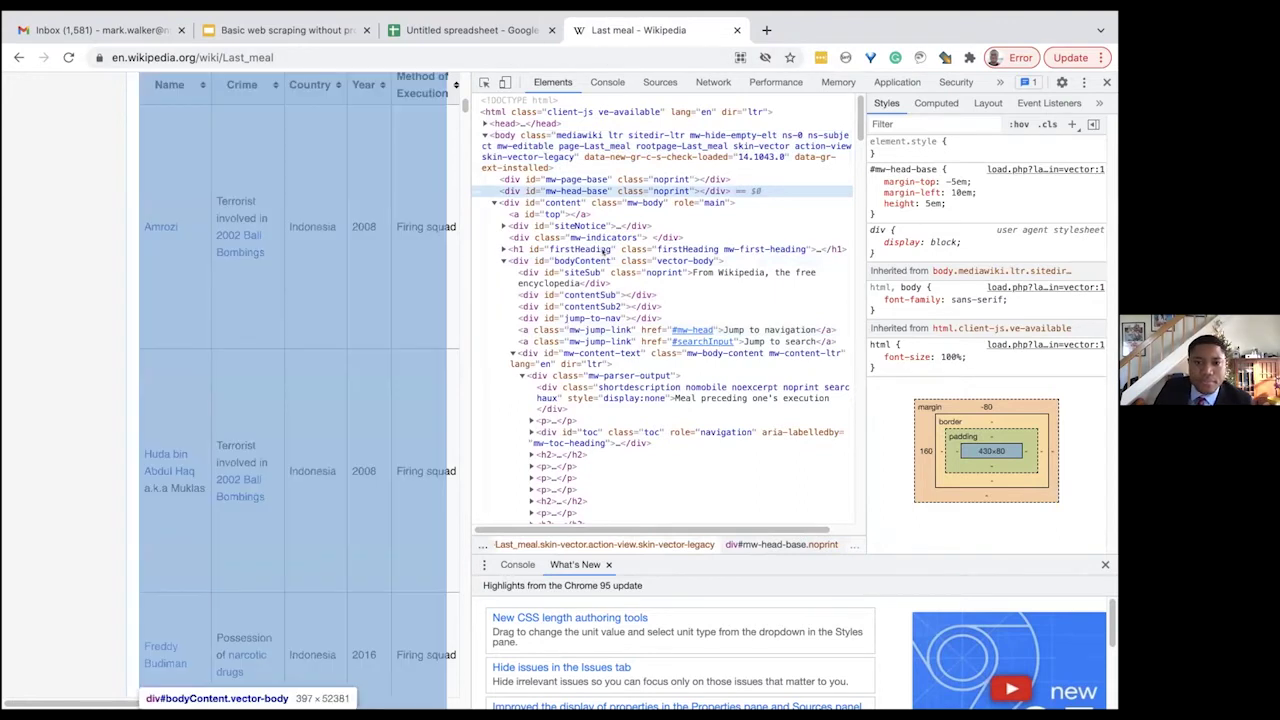
- Switch to the untitled Google Sheets spreadsheet and add "table" as the A1 formula's query argument, followed by a comma
click(463, 32)
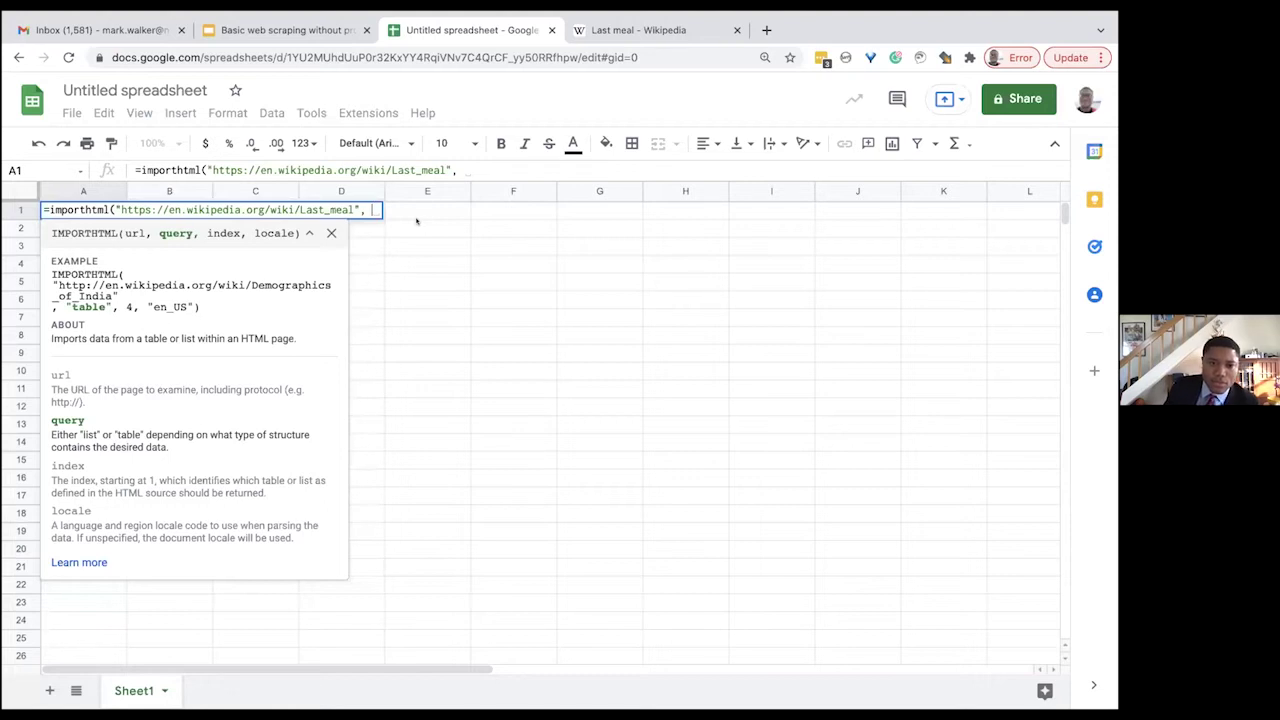
text("table)
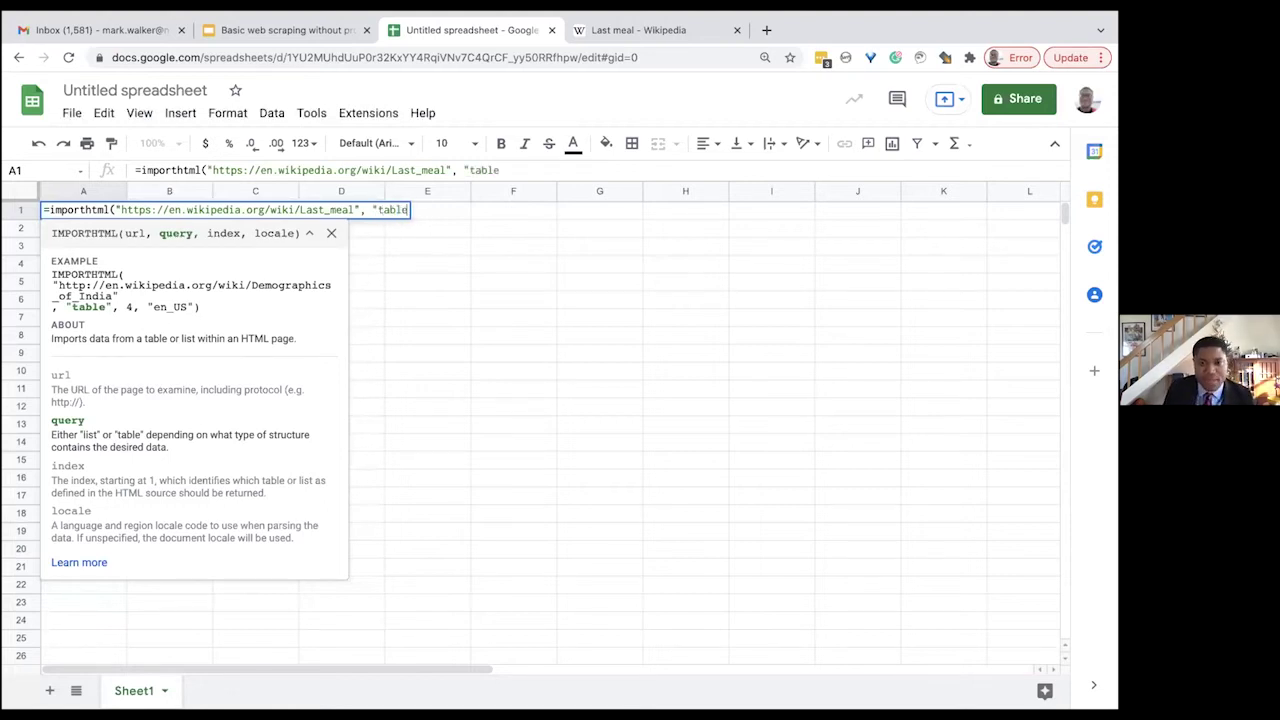
text(")
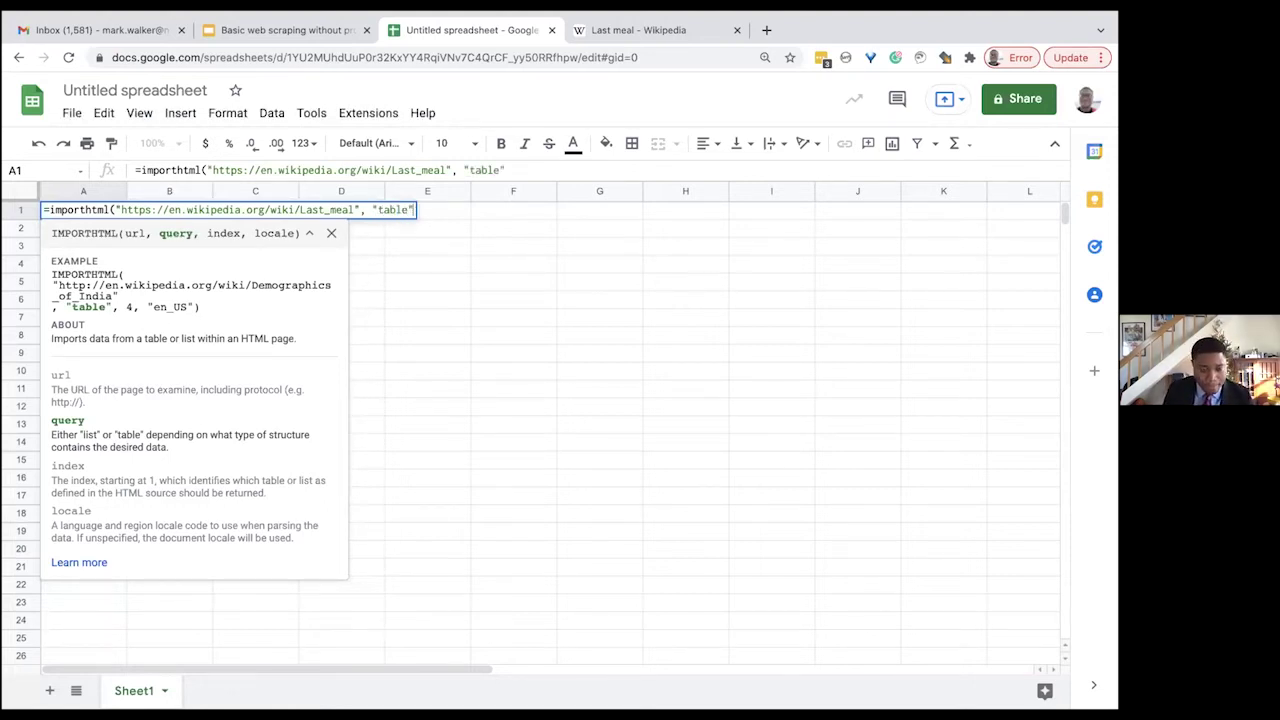
text(,)
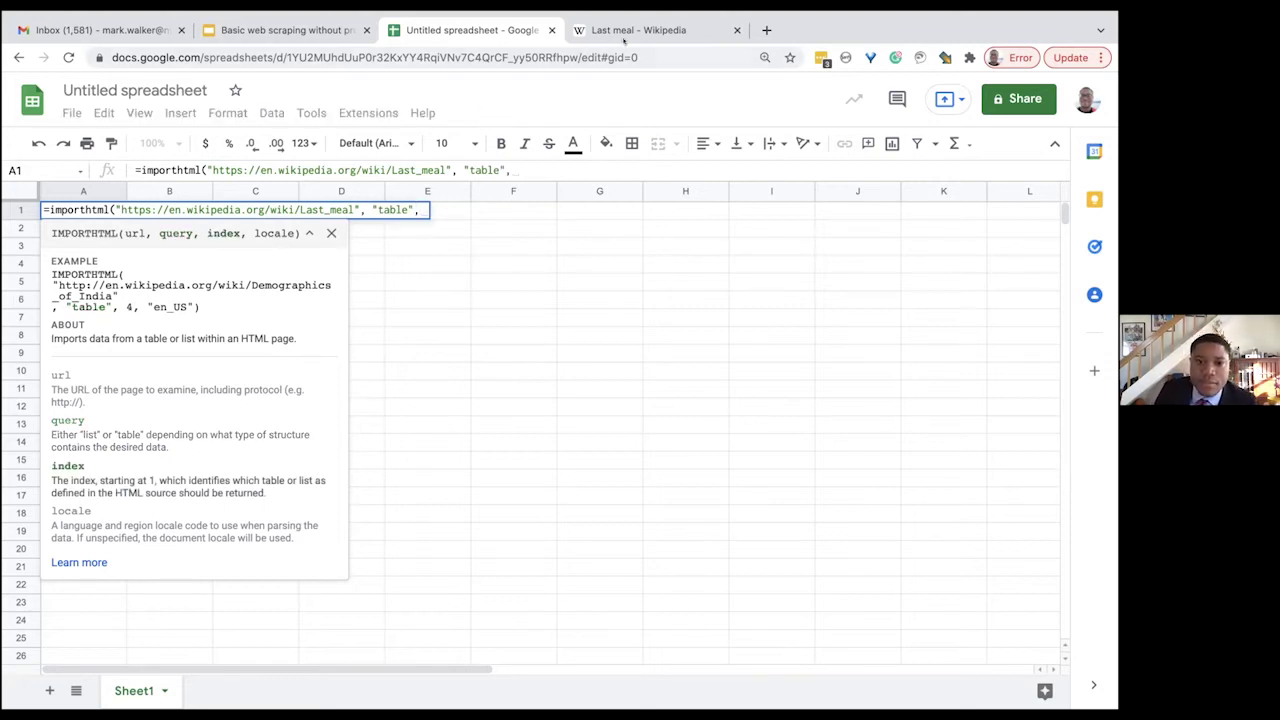
- Switch to the Wikipedia Last meal article, close the developer tools and look through the article's regional tables
key(ctrl+Tab)
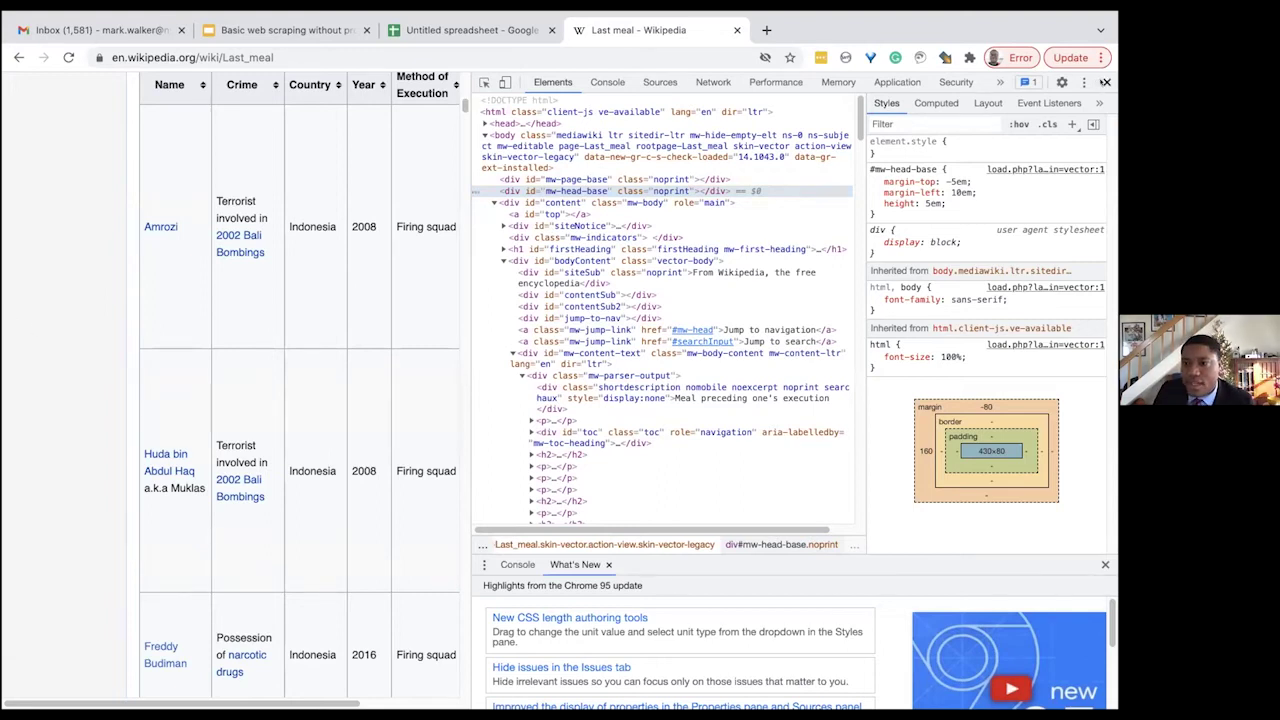
click(1105, 82)
scroll(1035, 243, up, 4)
scroll(1035, 243, up, 10)
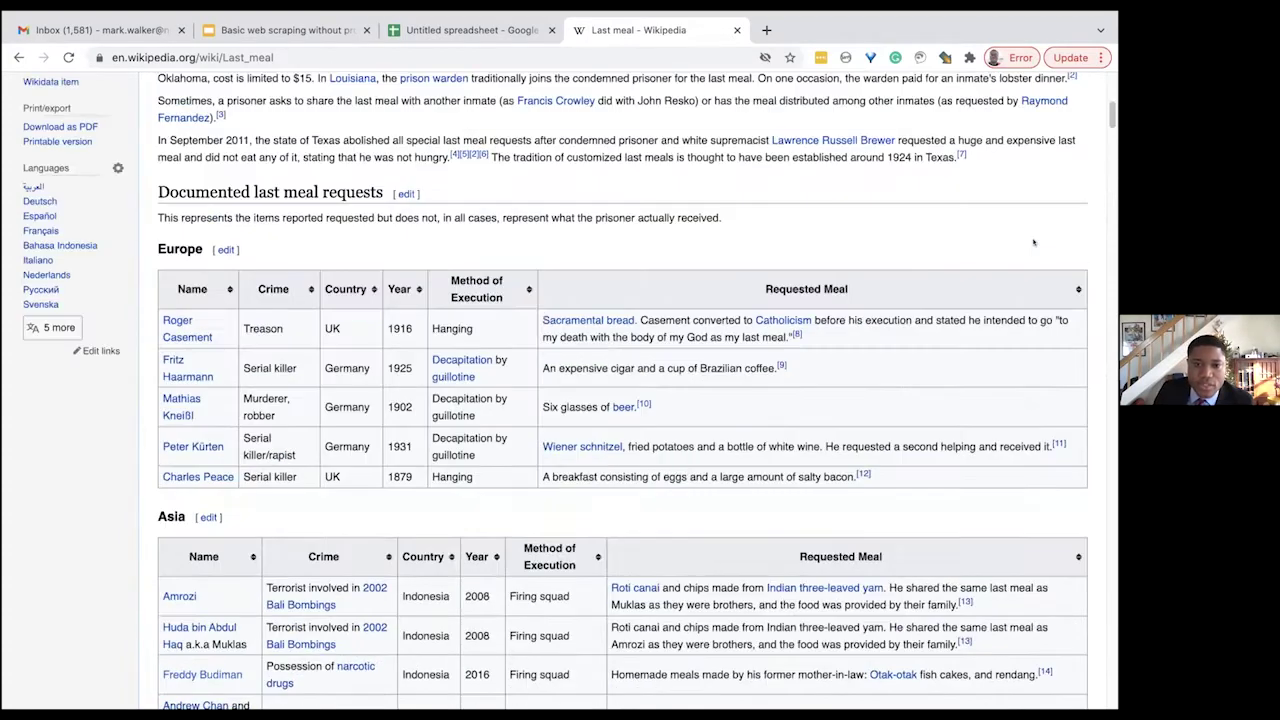
scroll(1034, 242, up, 5)
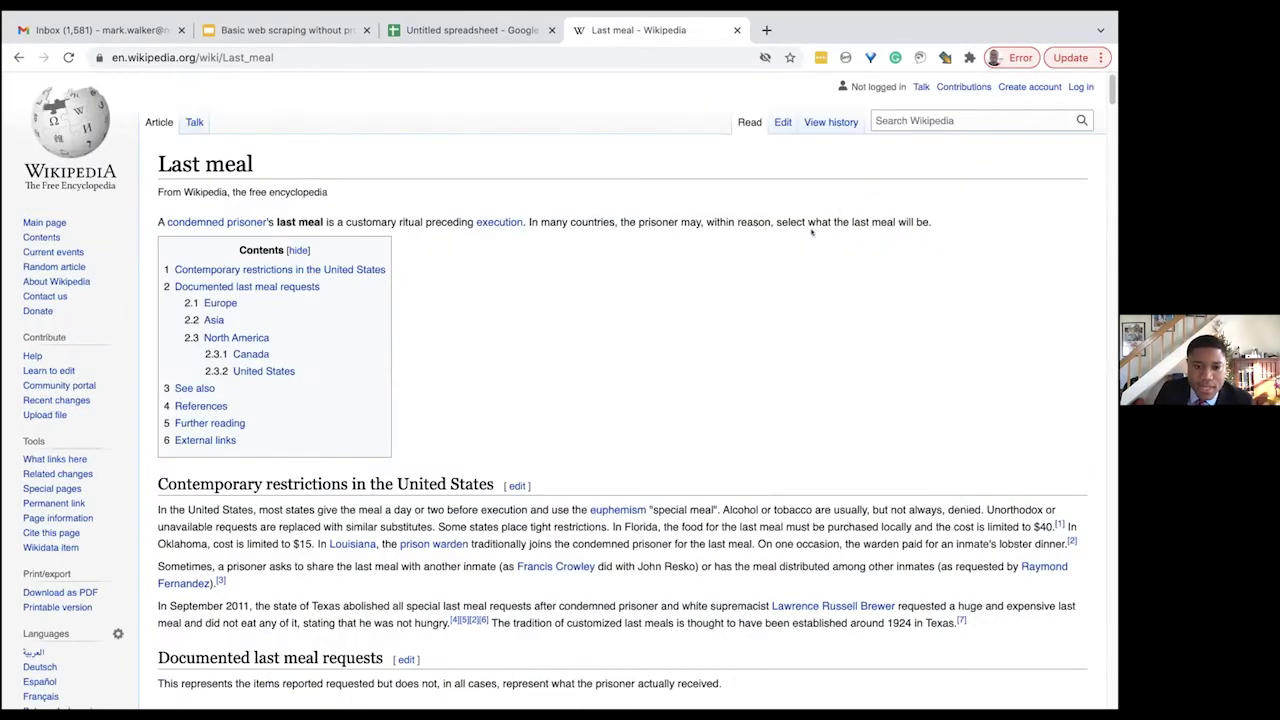
scroll(829, 231, down, 2)
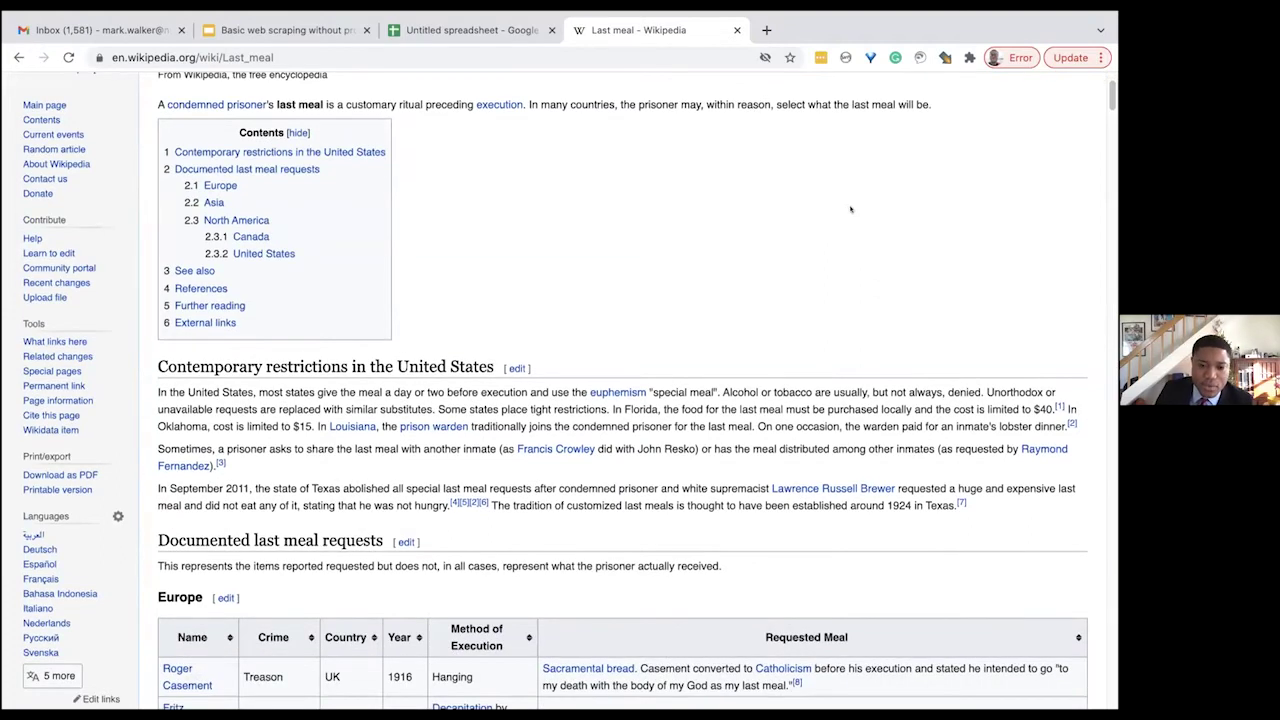
scroll(852, 206, down, 5)
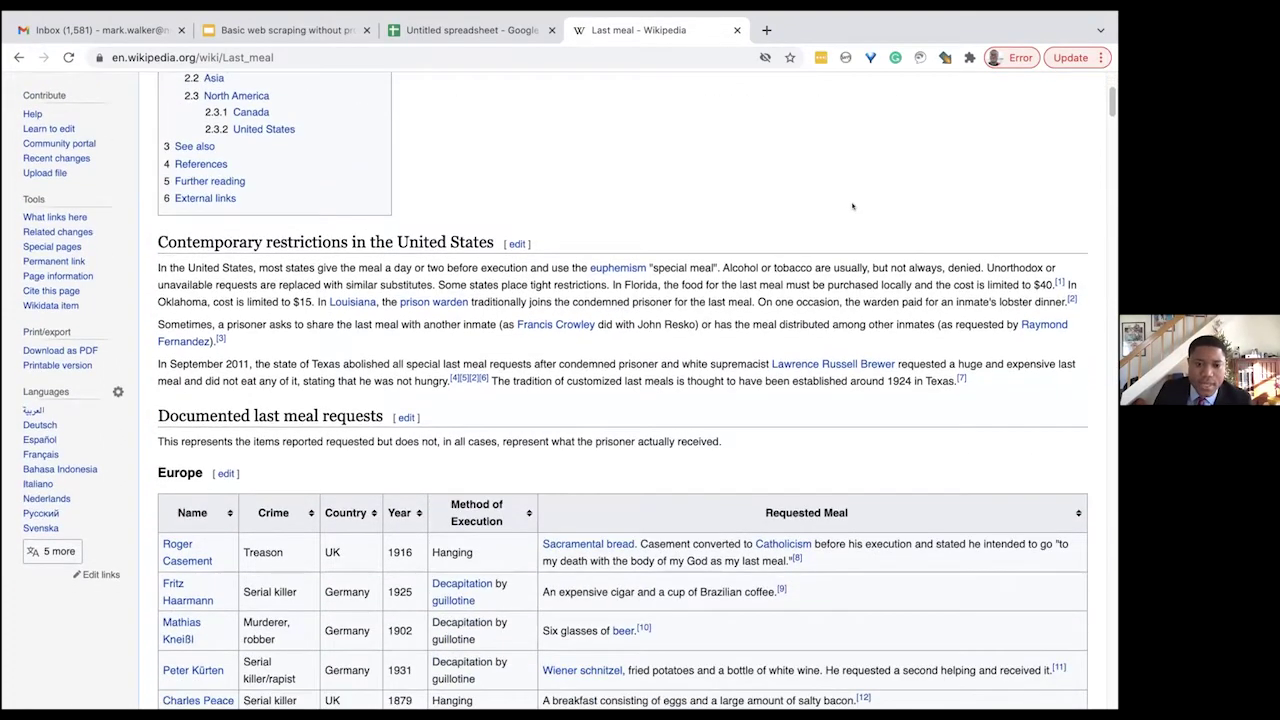
scroll(524, 157, down, 3)
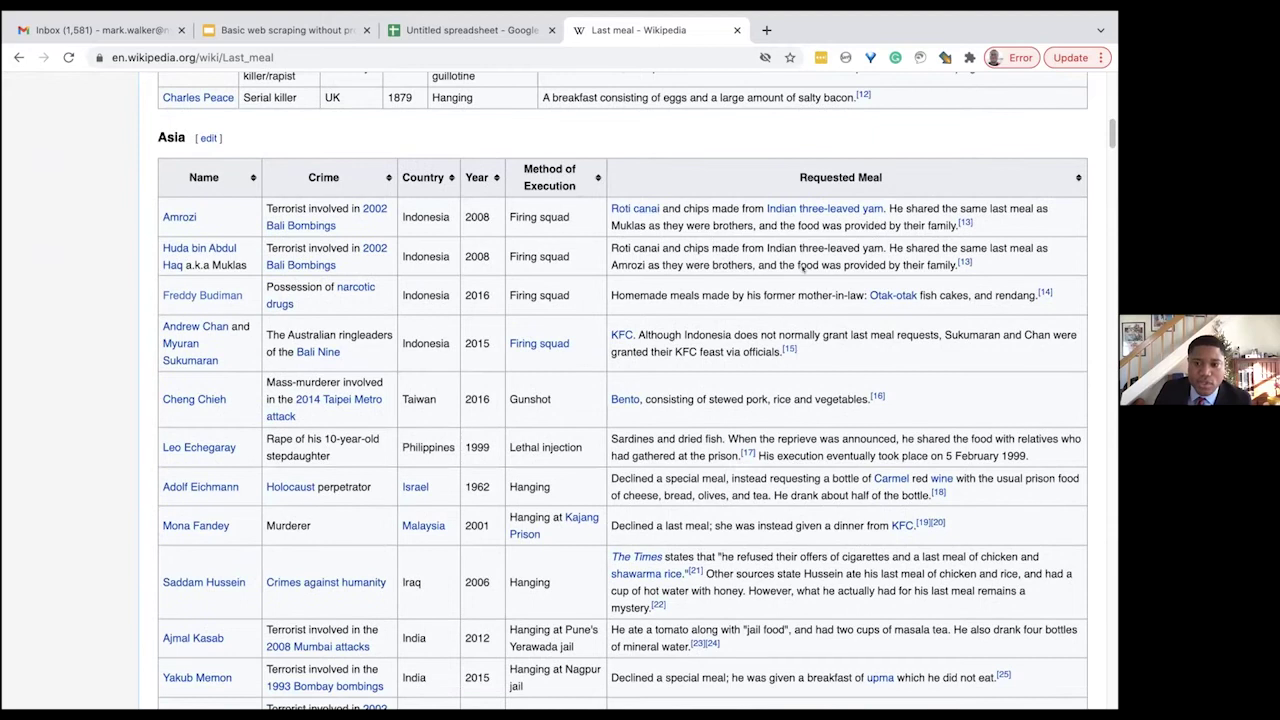
scroll(798, 256, down, 1)
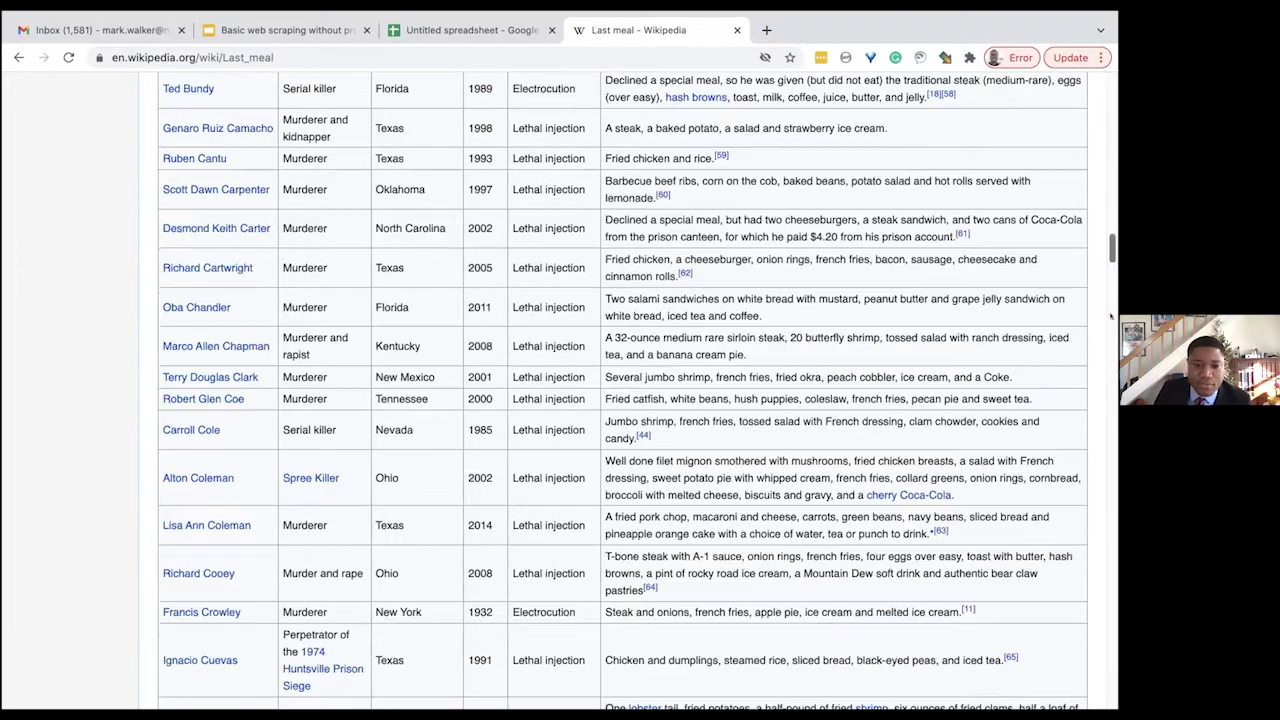
- Go through the article's tables in order from Europe down to United States to determine the United States table's index
scroll(1088, 345, up, 20)
scroll(1098, 93, up, 15)
scroll(1098, 100, down, 2)
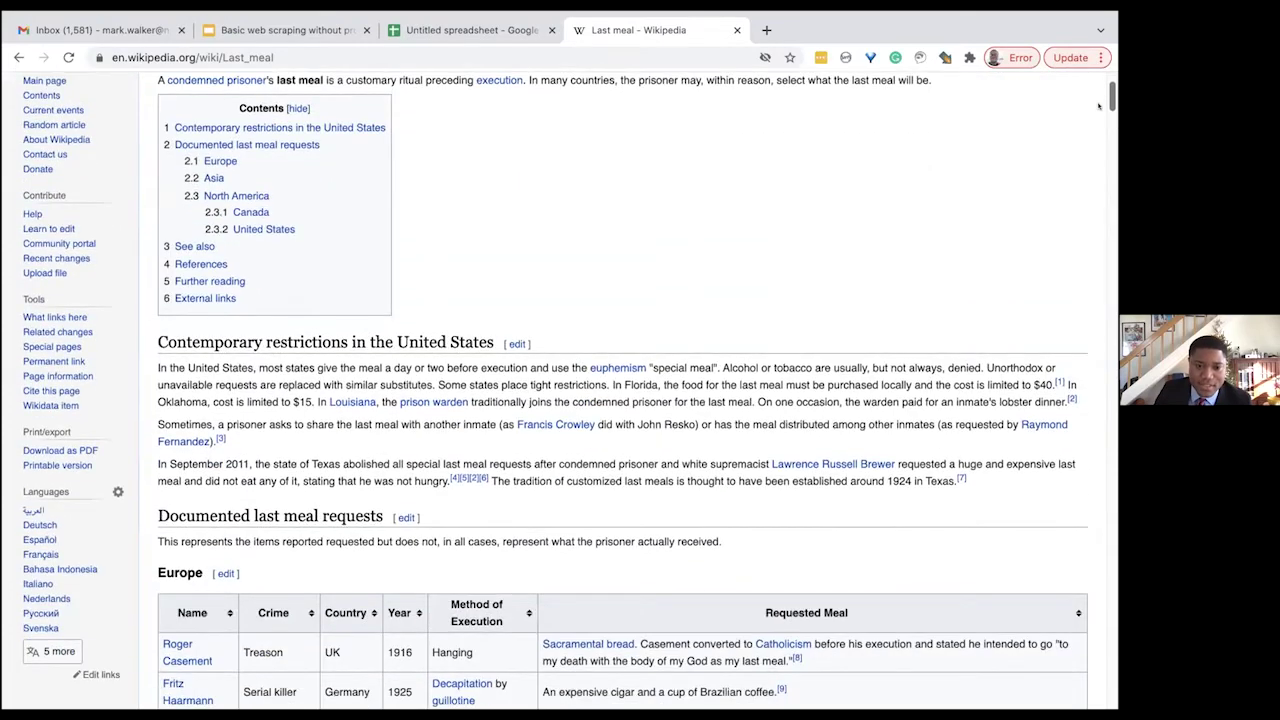
scroll(1098, 105, down, 6)
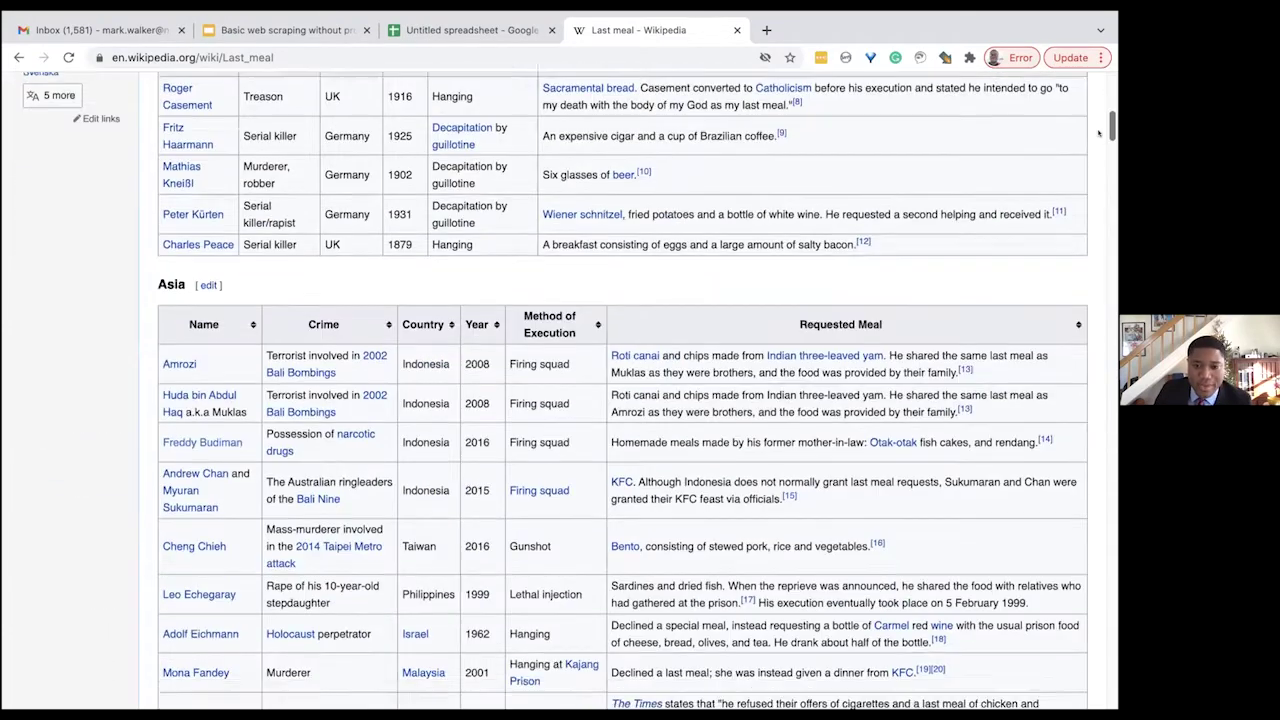
scroll(1099, 133, down, 6)
scroll(1096, 177, down, 5)
scroll(1096, 177, up, 3)
scroll(1096, 177, down, 1)
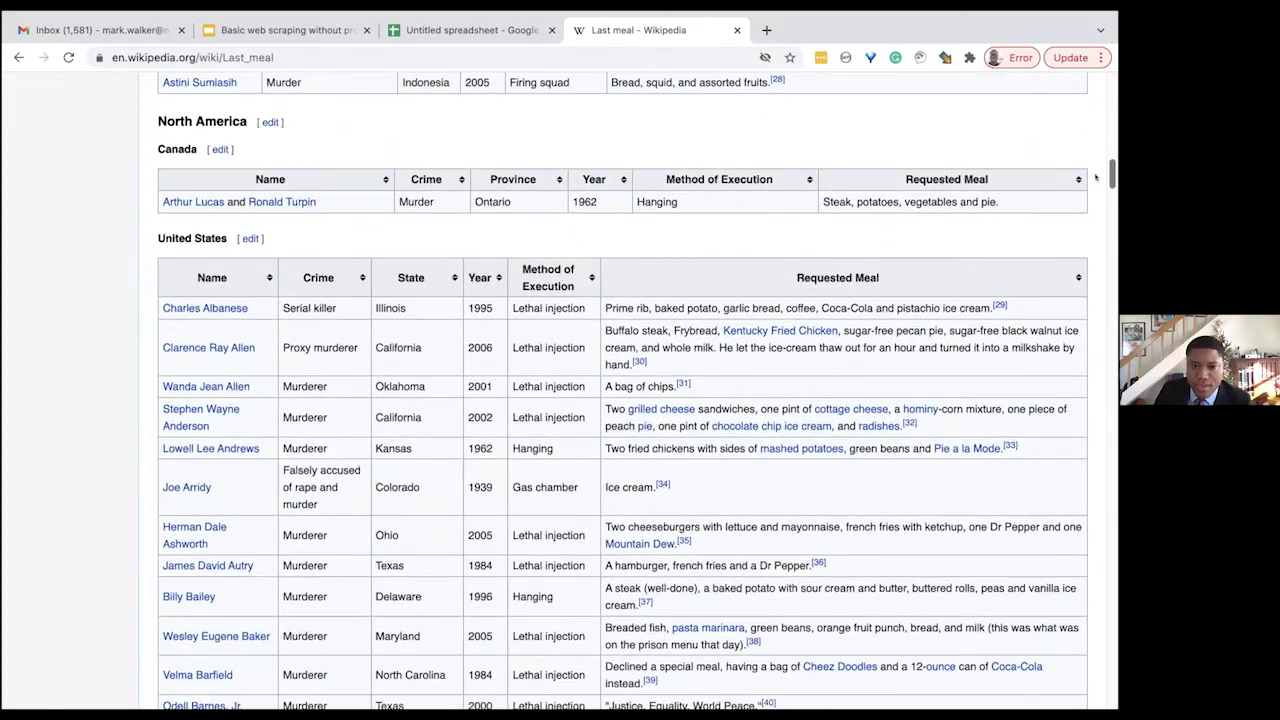
scroll(1096, 177, down, 2)
scroll(1098, 172, up, 1)
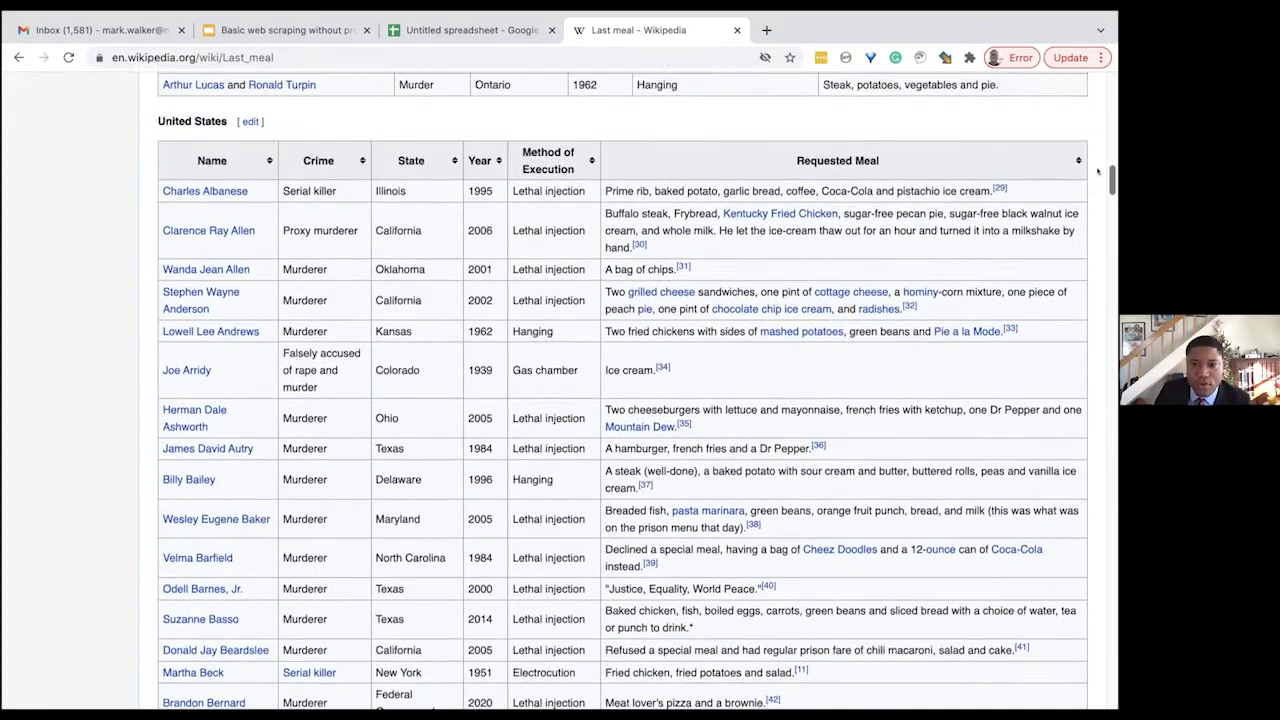
scroll(1098, 172, up, 1)
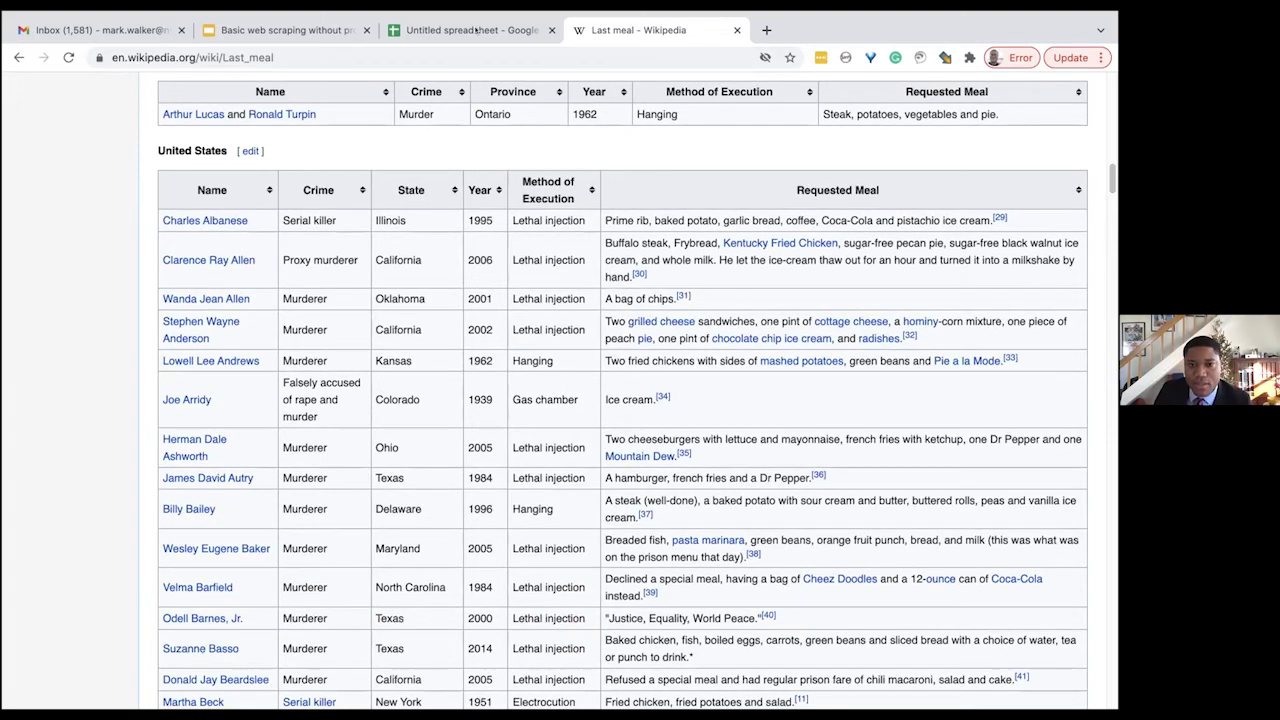
- Switch back to the untitled spreadsheet and enter the A1 formula with 4 as the index argument
click(470, 30)
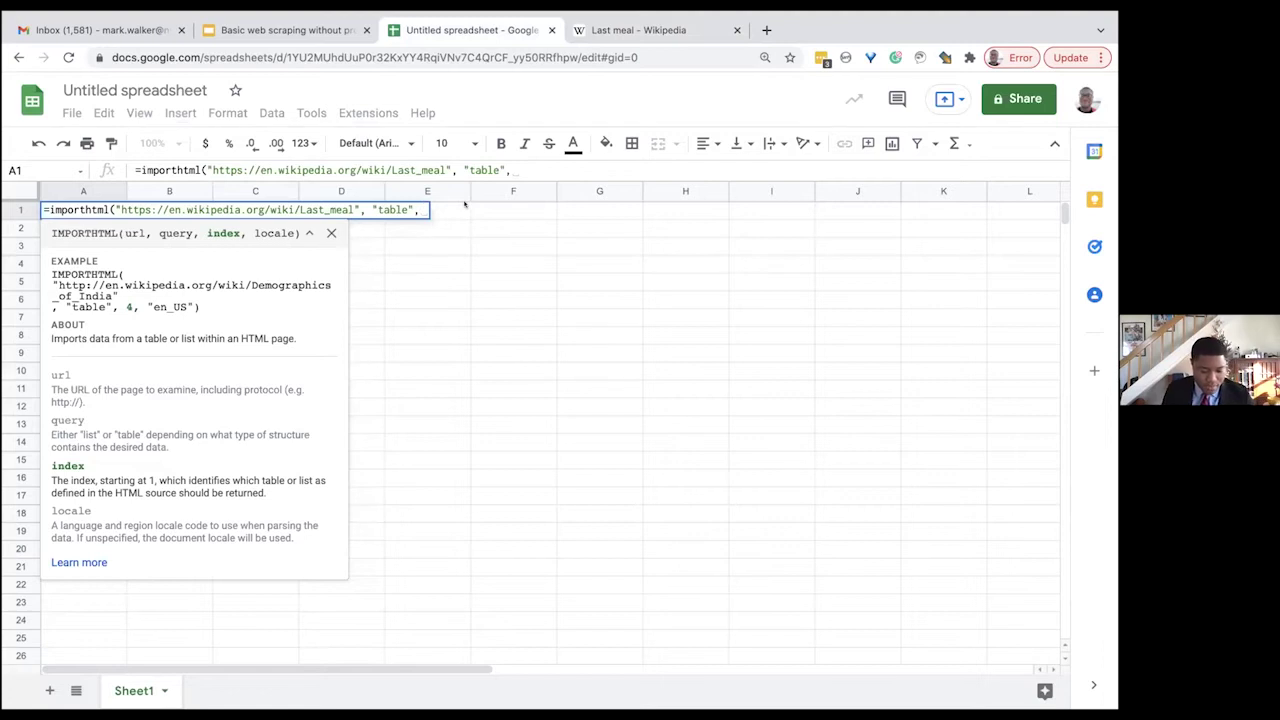
text(4)
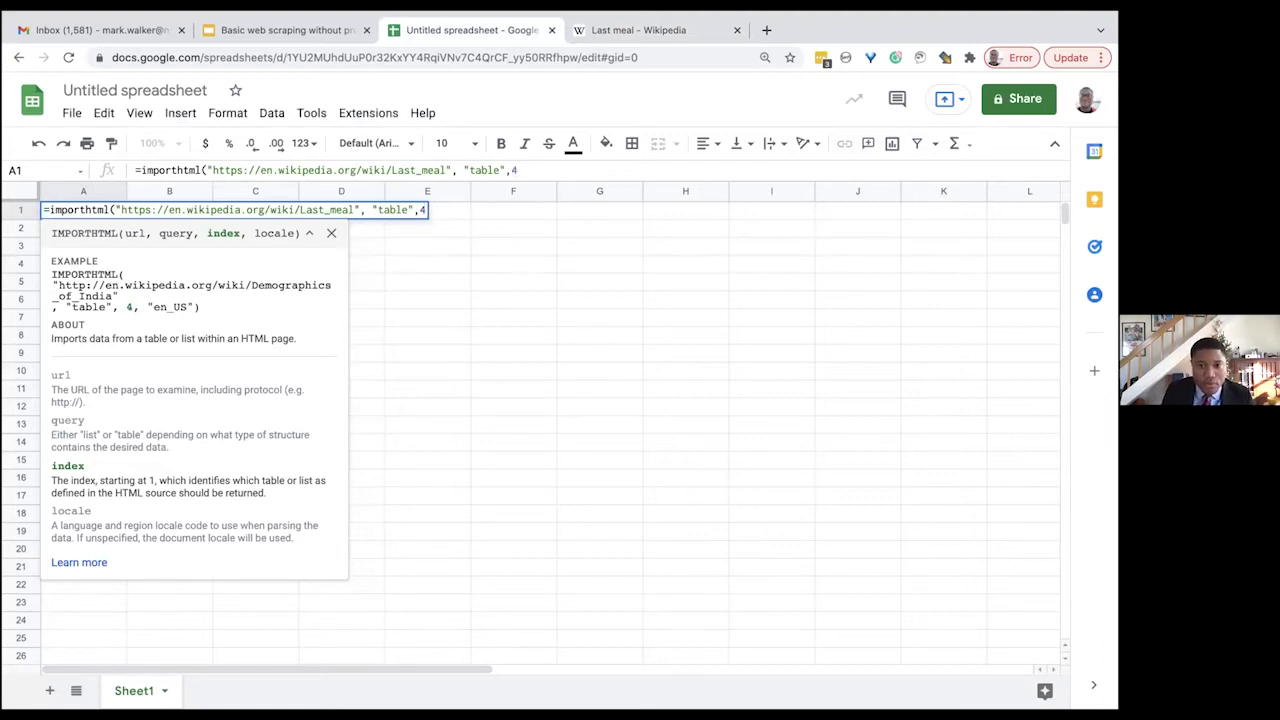
text(")
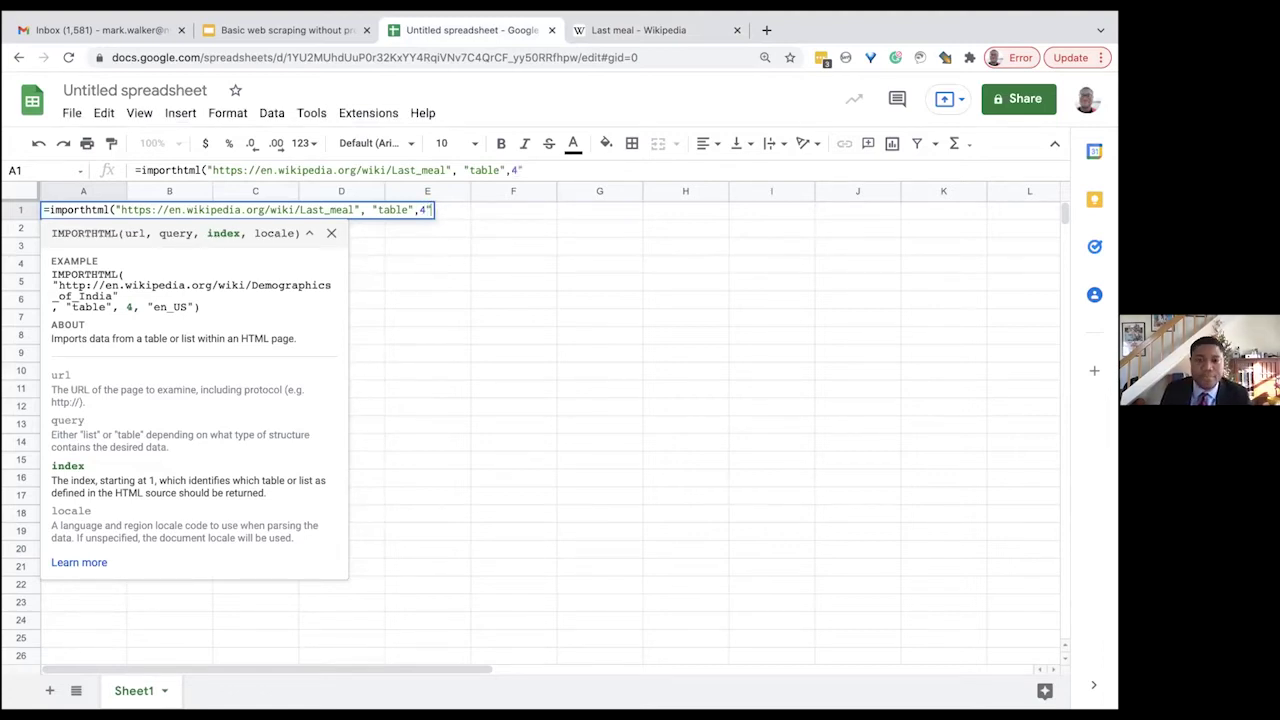
key(Return)
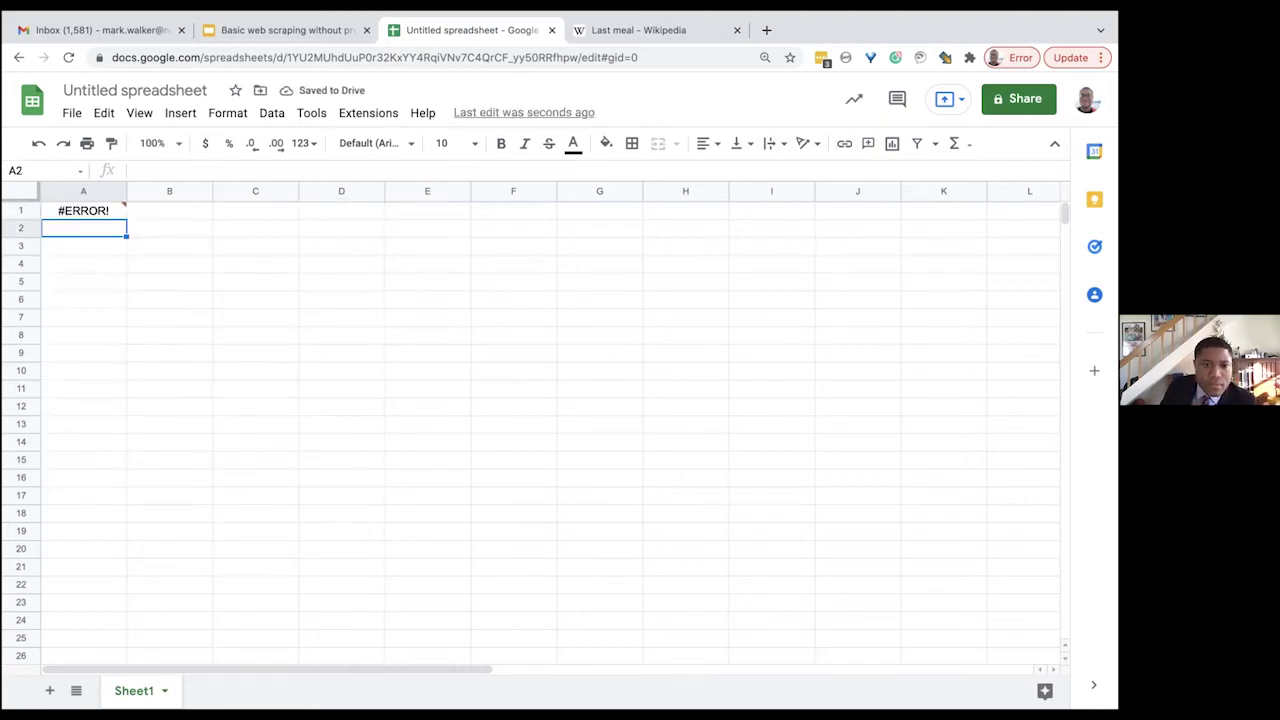
- Try to remove the stray quotation marks after the index in A1's formula
key(Up)
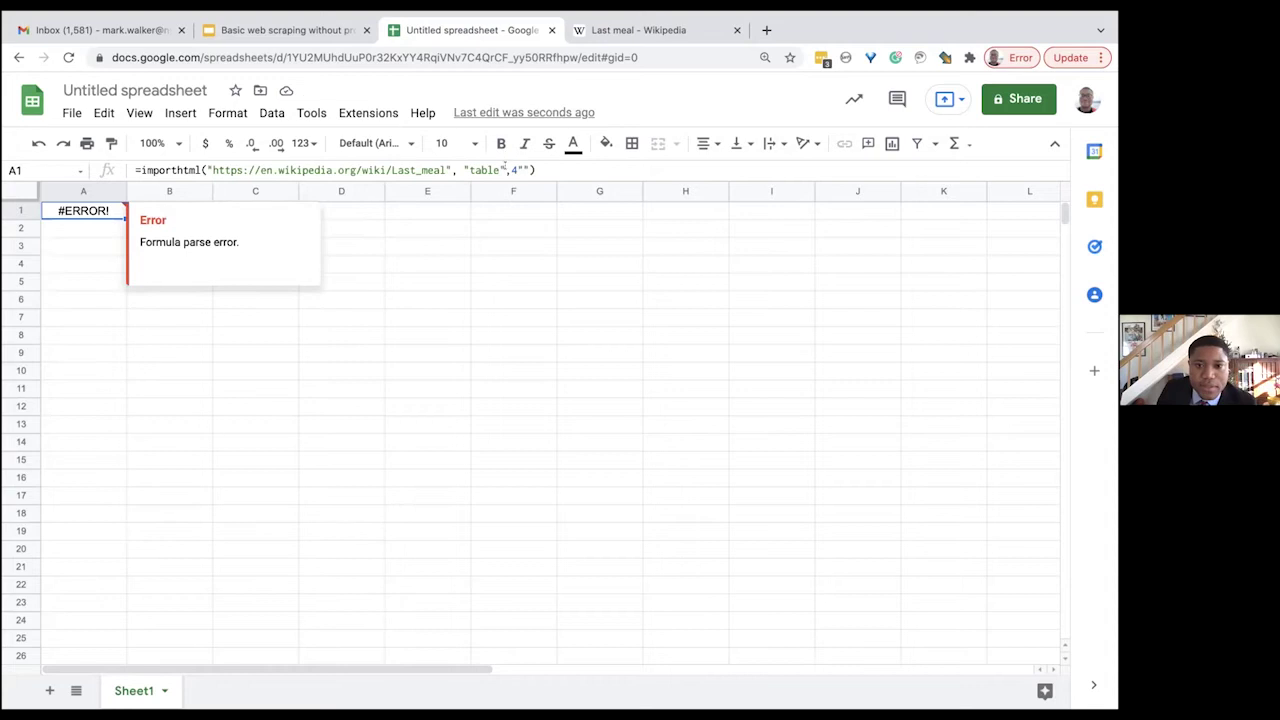
click(512, 170)
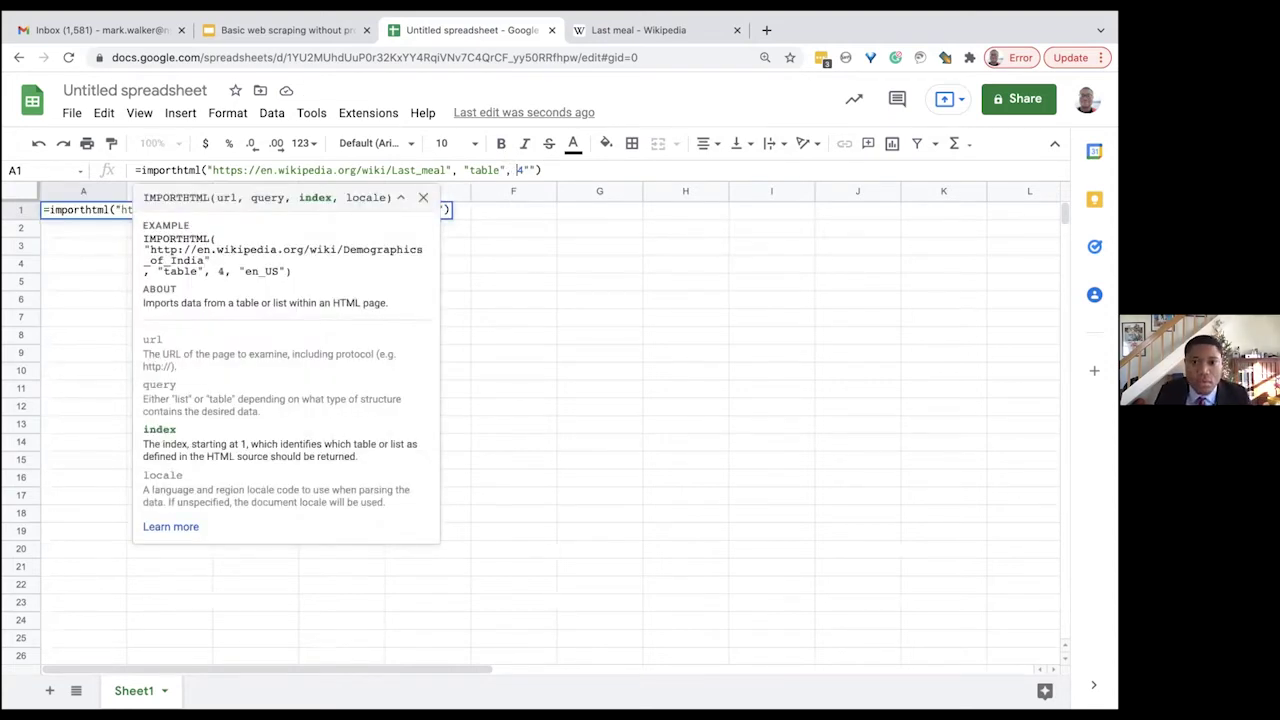
key(Right)
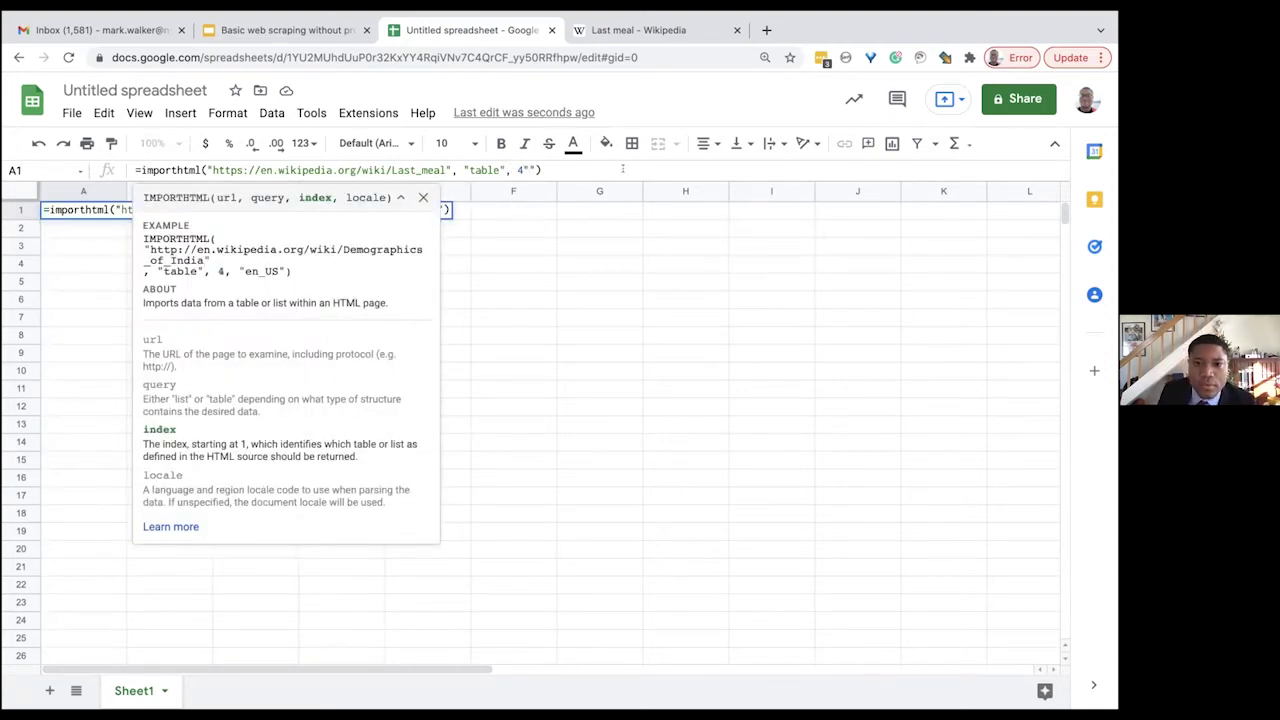
key(BackSpace)
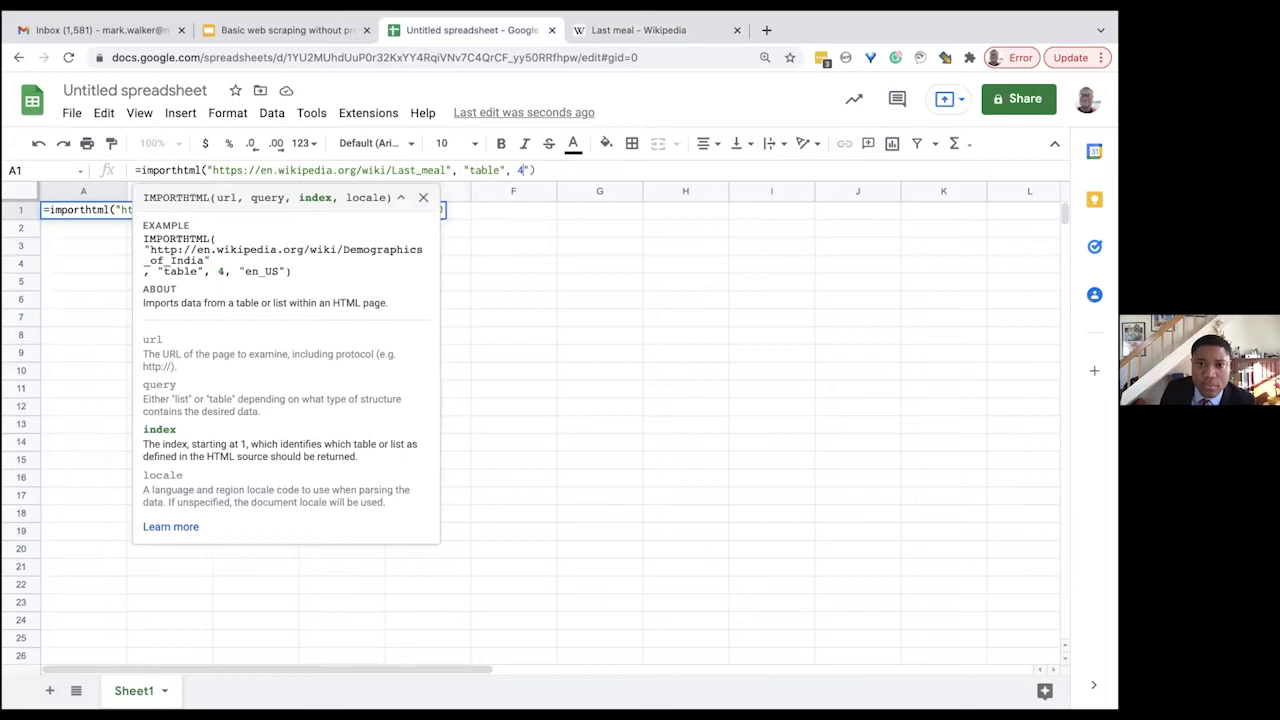
click(616, 232)
click(93, 211)
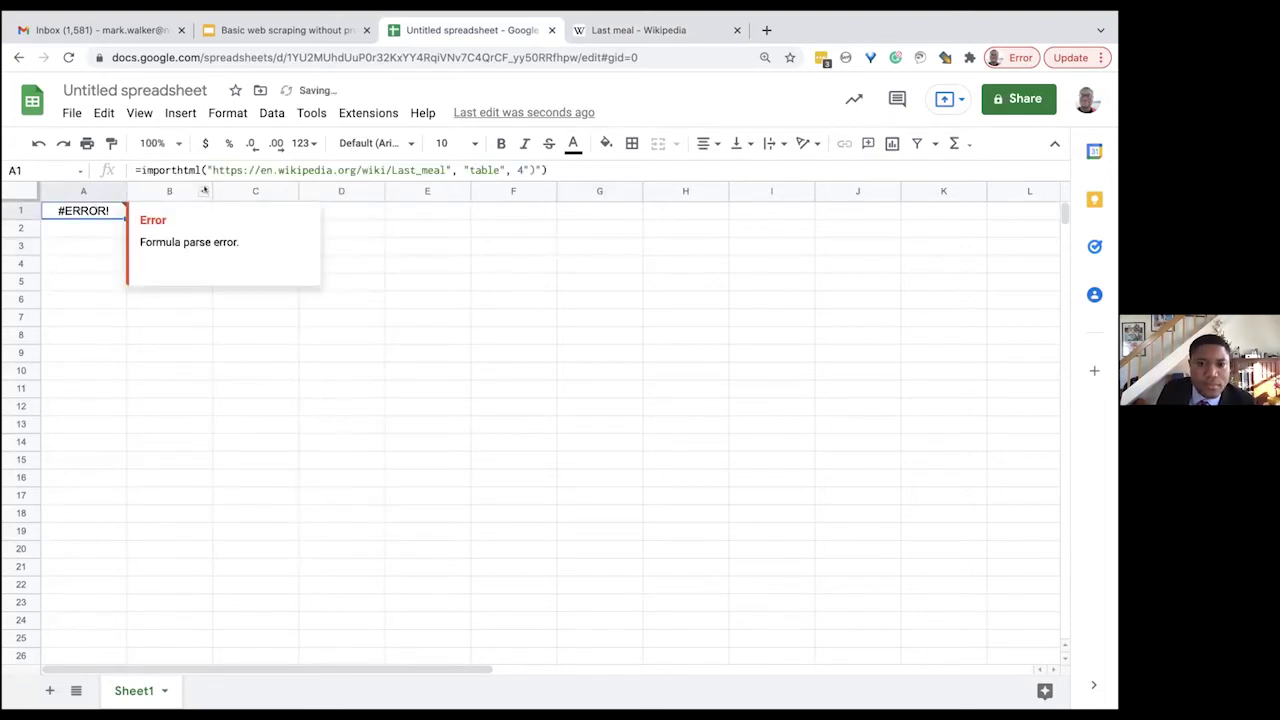
- Correct the end of A1's IMPORTHTML formula so that only the index 4 and one closing parenthesis follow the "table" argument
click(325, 168)
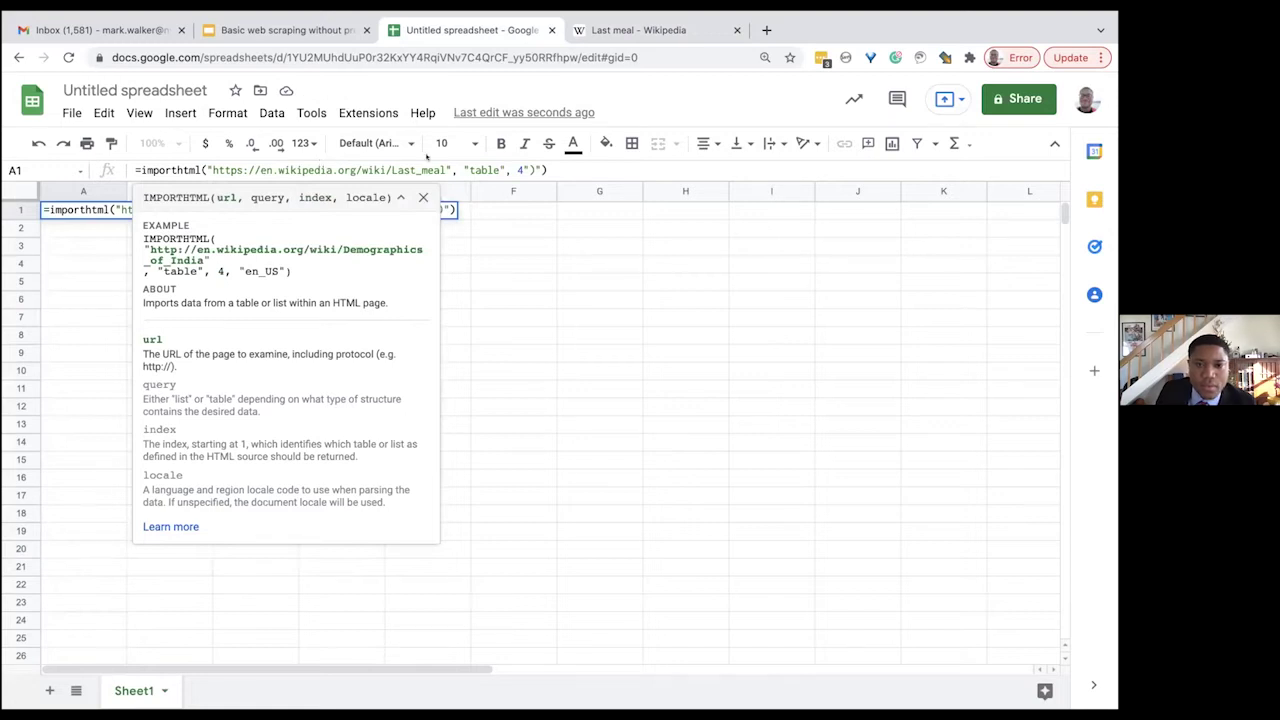
click(590, 168)
key(BackSpace)
key(BackSpace)
key(BackSpace)
key(BackSpace)
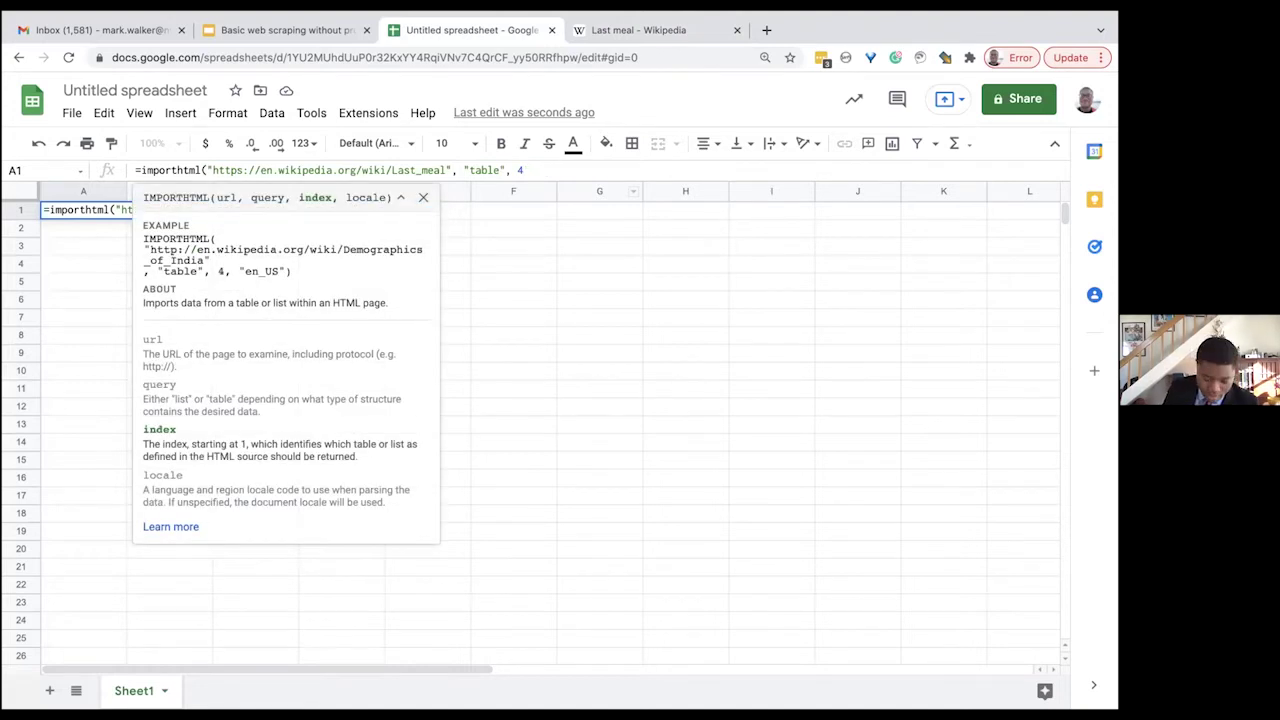
text())
key(Return)
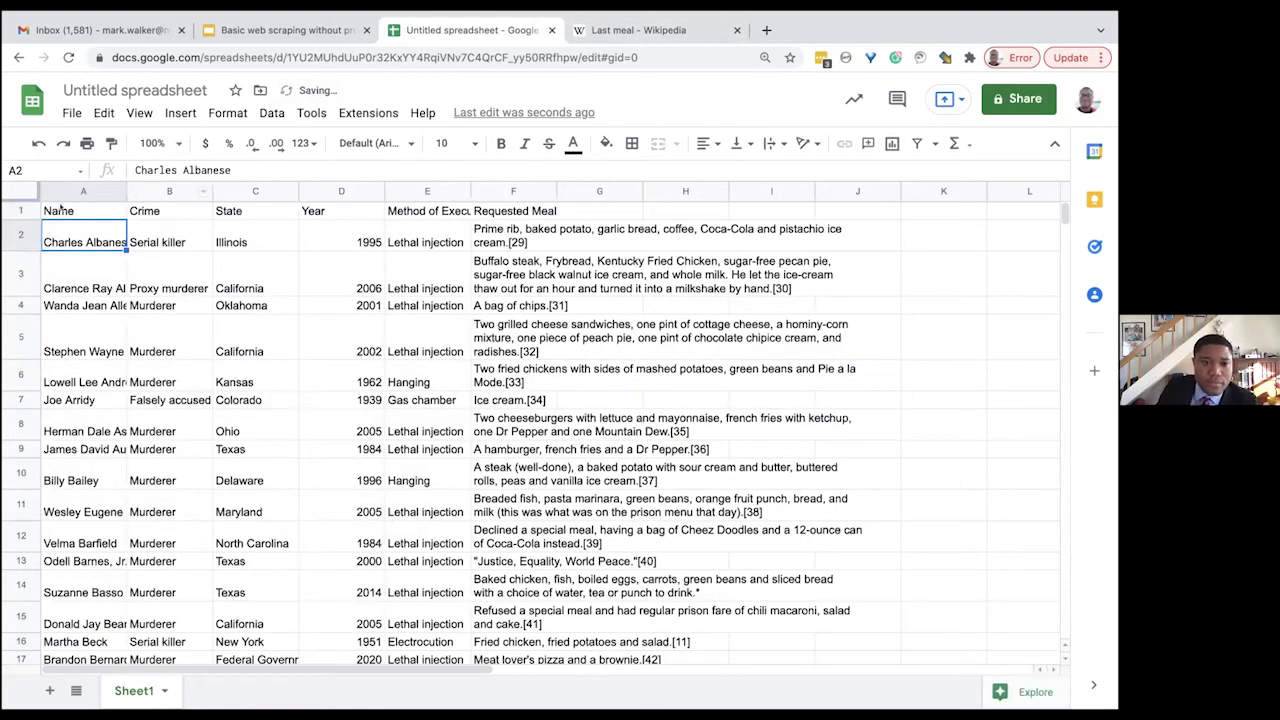
- Enlarge the formula bar, zoom the sheet to 150% with columns widened to fit the text, and select A1
key(Up)
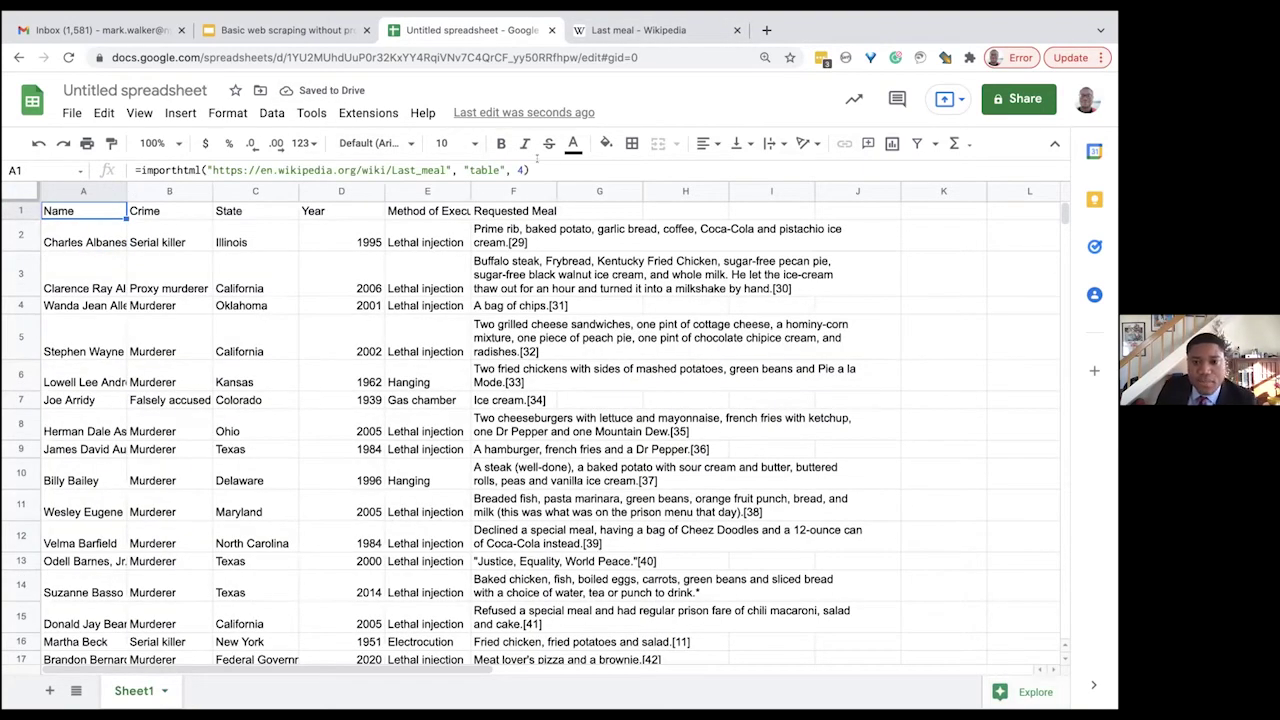
drag(668, 182, 676, 317)
click(139, 113)
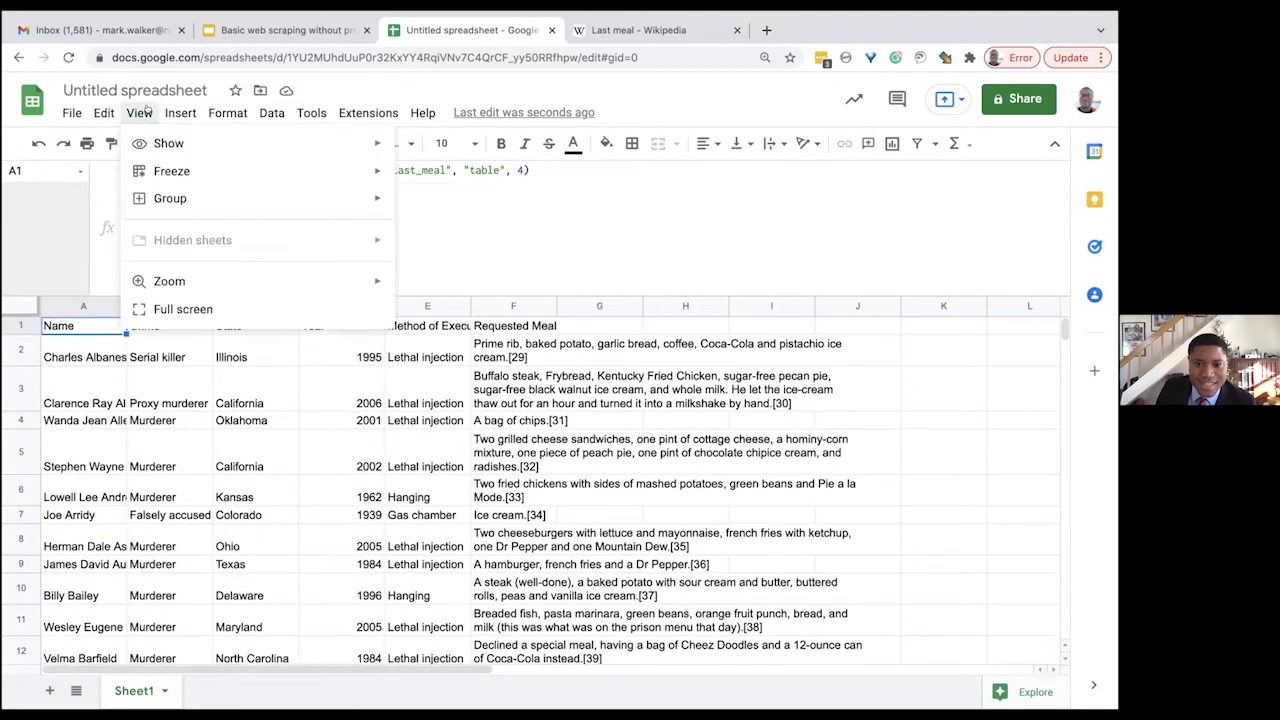
mouse_move(335, 284)
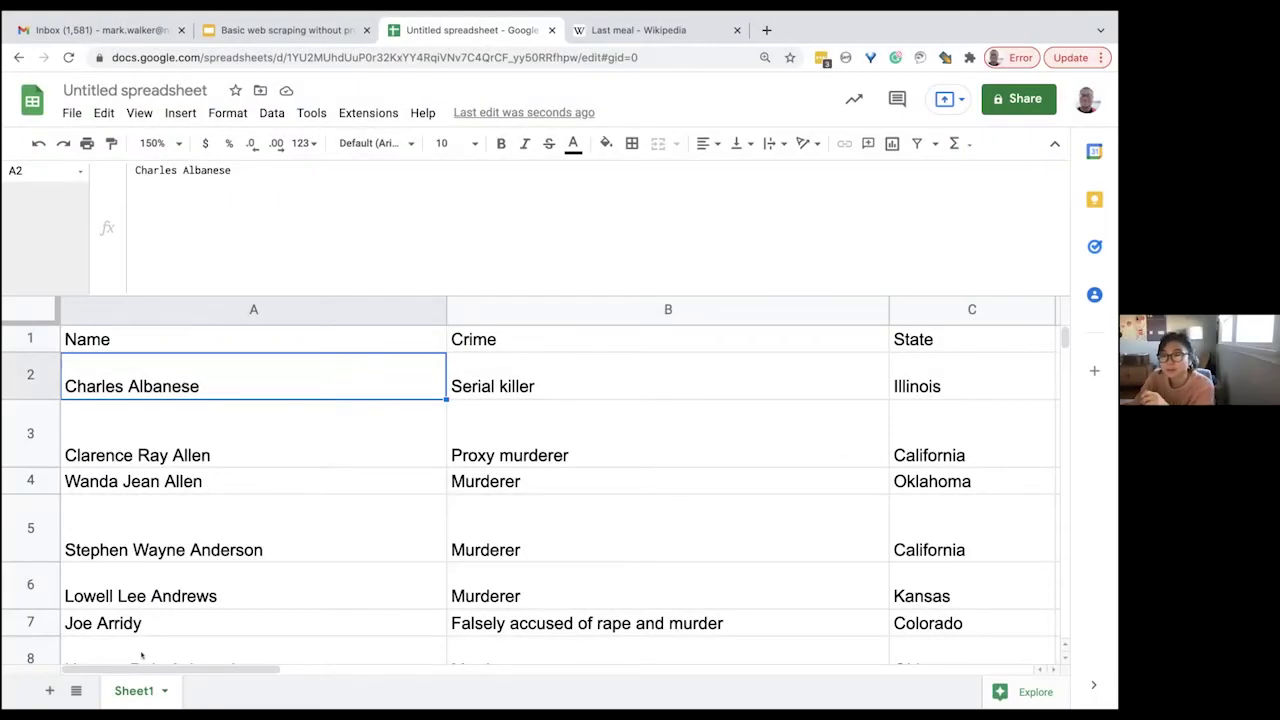
click(220, 340)
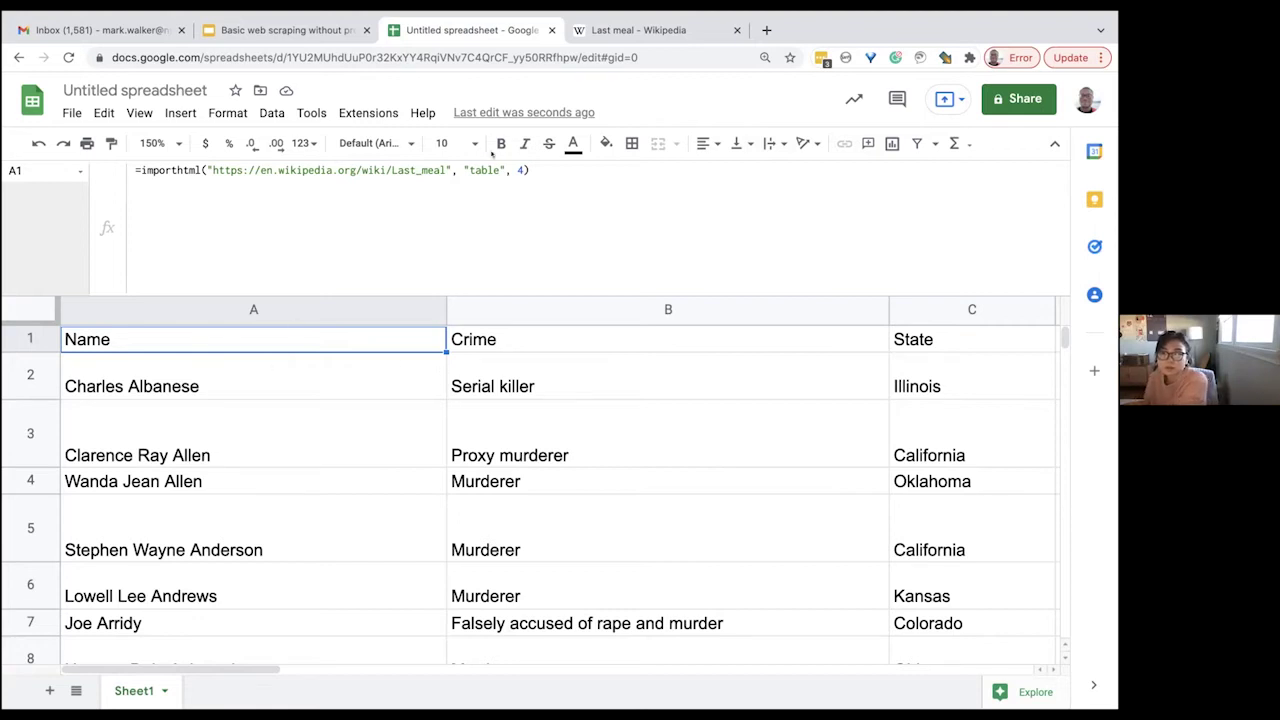
- Check the order of the tables in the Wikipedia article and set the index in the spreadsheet's A1 formula to 2
click(636, 29)
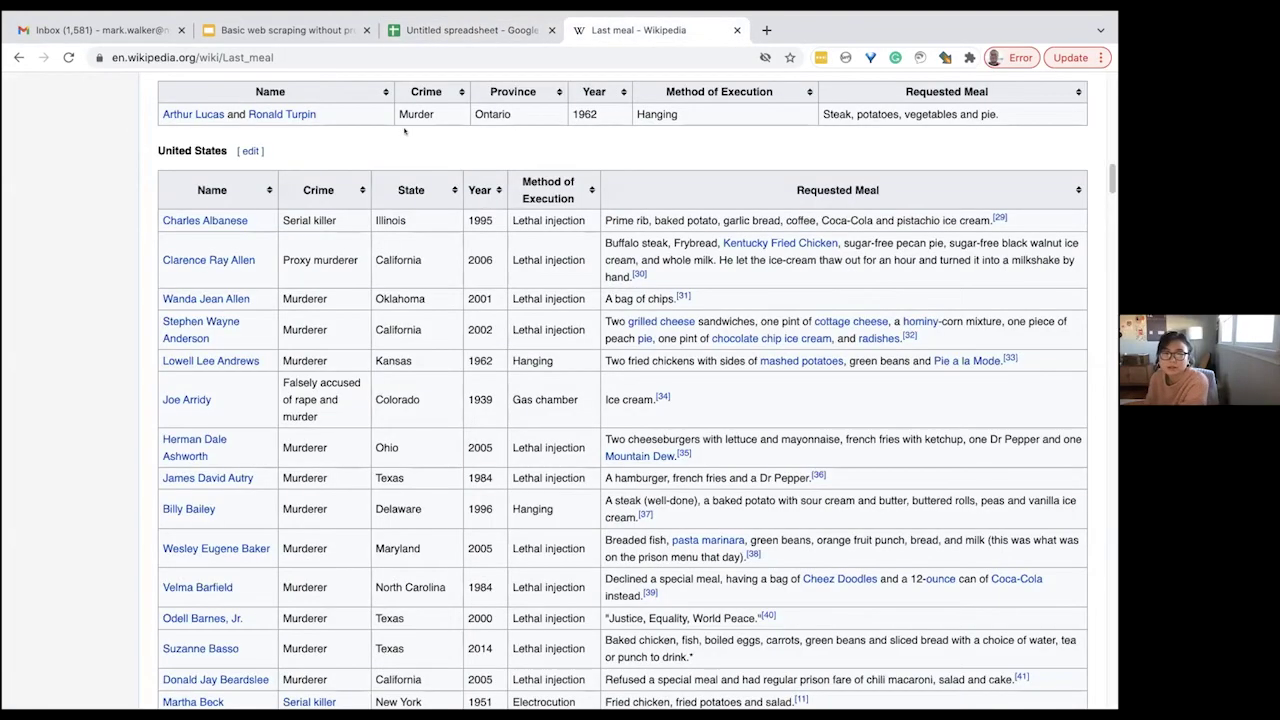
scroll(475, 250, up, 20)
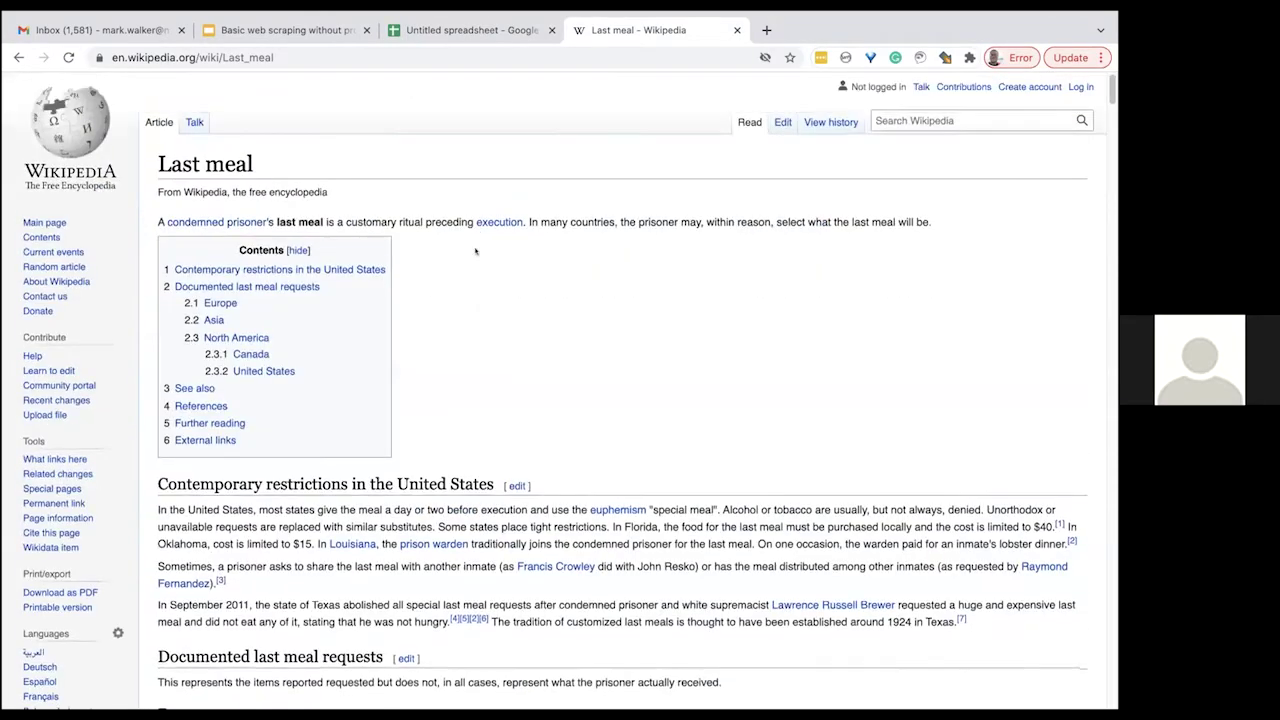
scroll(469, 254, down, 8)
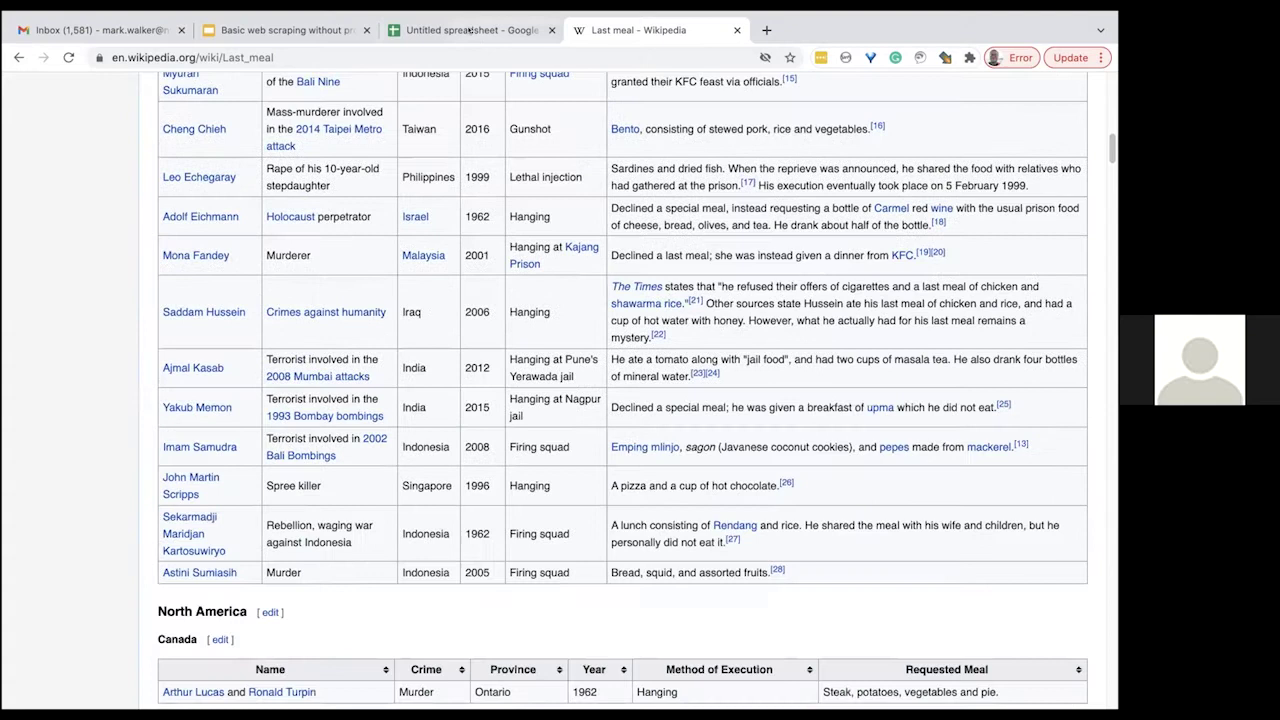
click(470, 30)
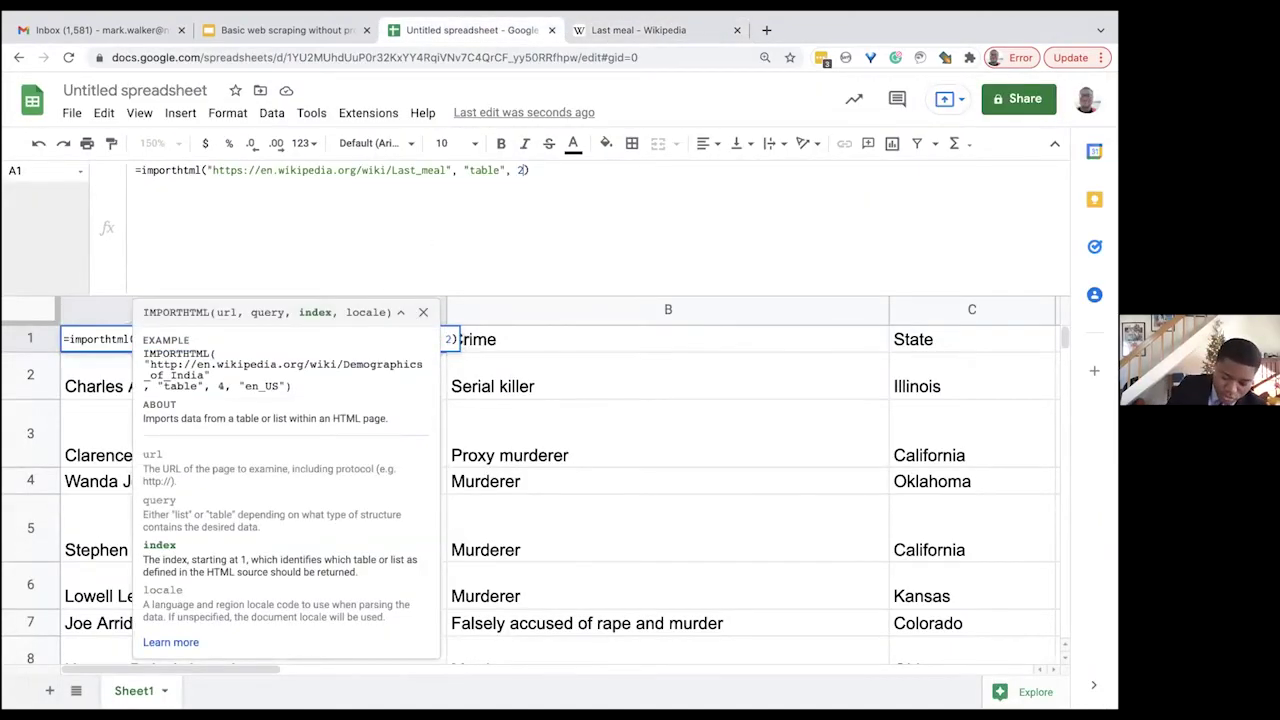
key(Return)
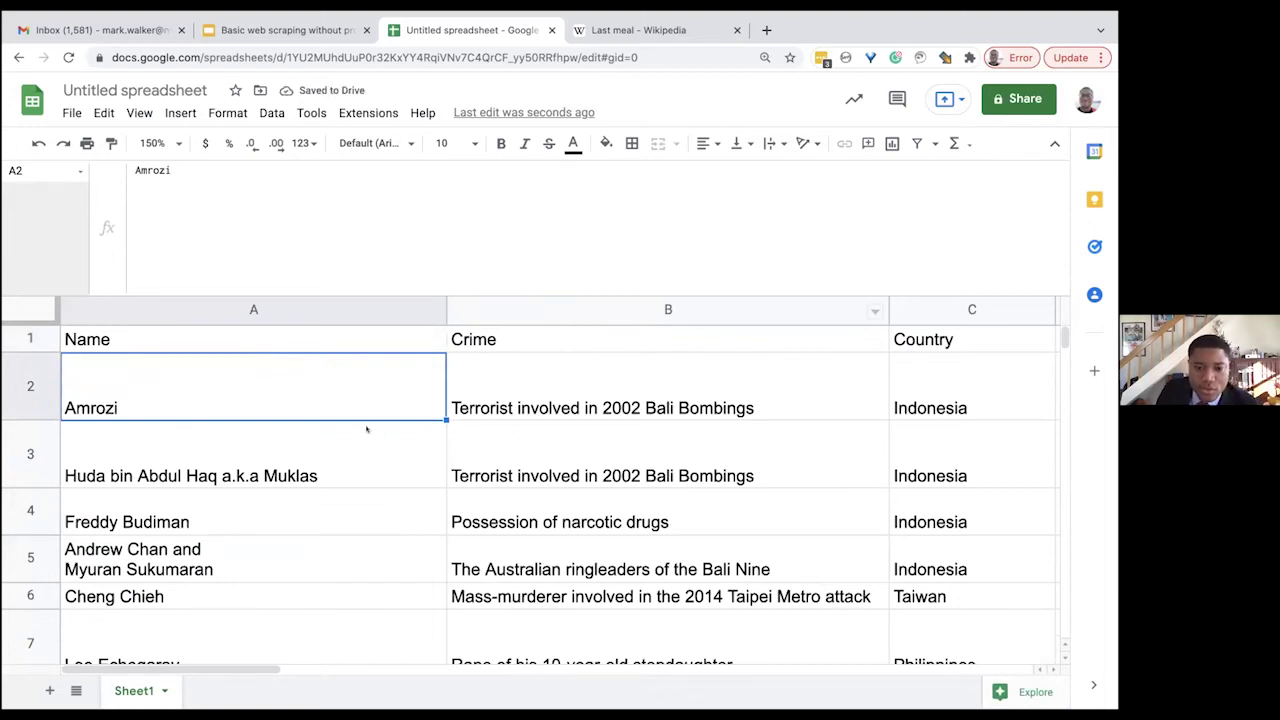
- Look across the columns of the imported Asia table up to Year and return to the formula in A1
key(Right)
key(Right)
key(Right)
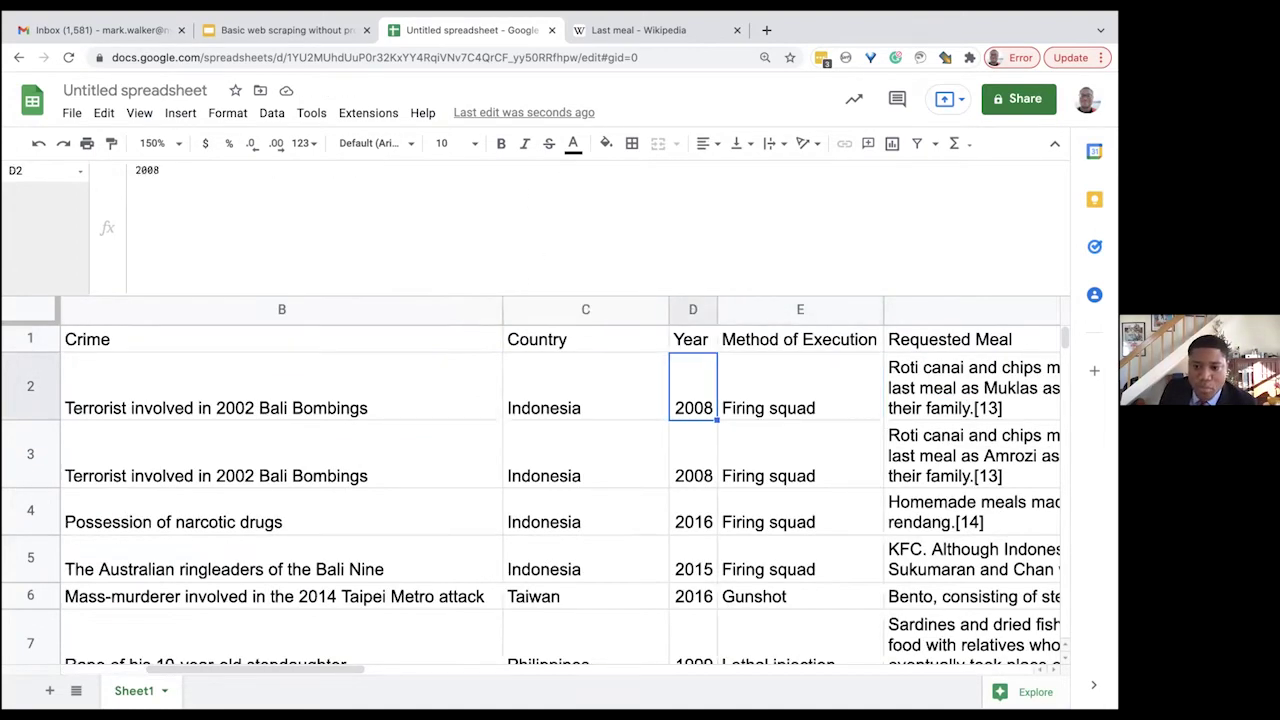
key(Left)
key(Left)
key(Left)
key(Up)
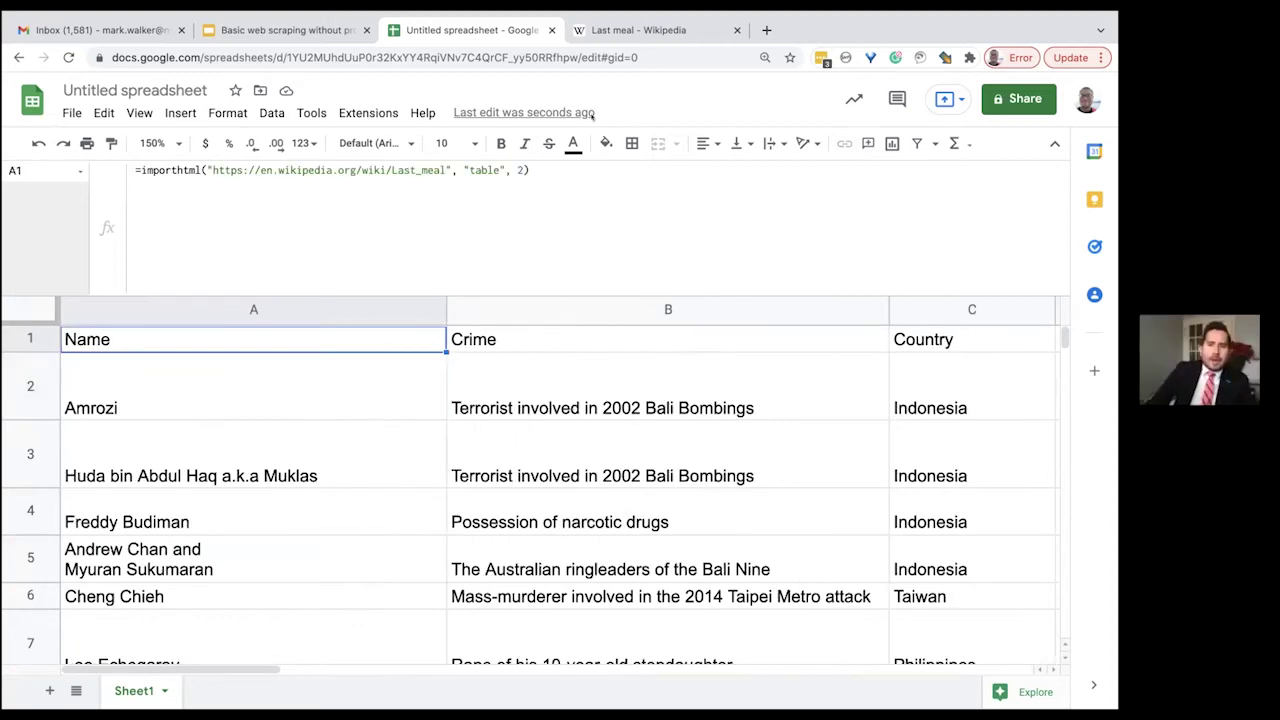
- Compare the order of the tables in the Wikipedia article, including Asia, Canada and United States, with the table imported into the spreadsheet
click(626, 30)
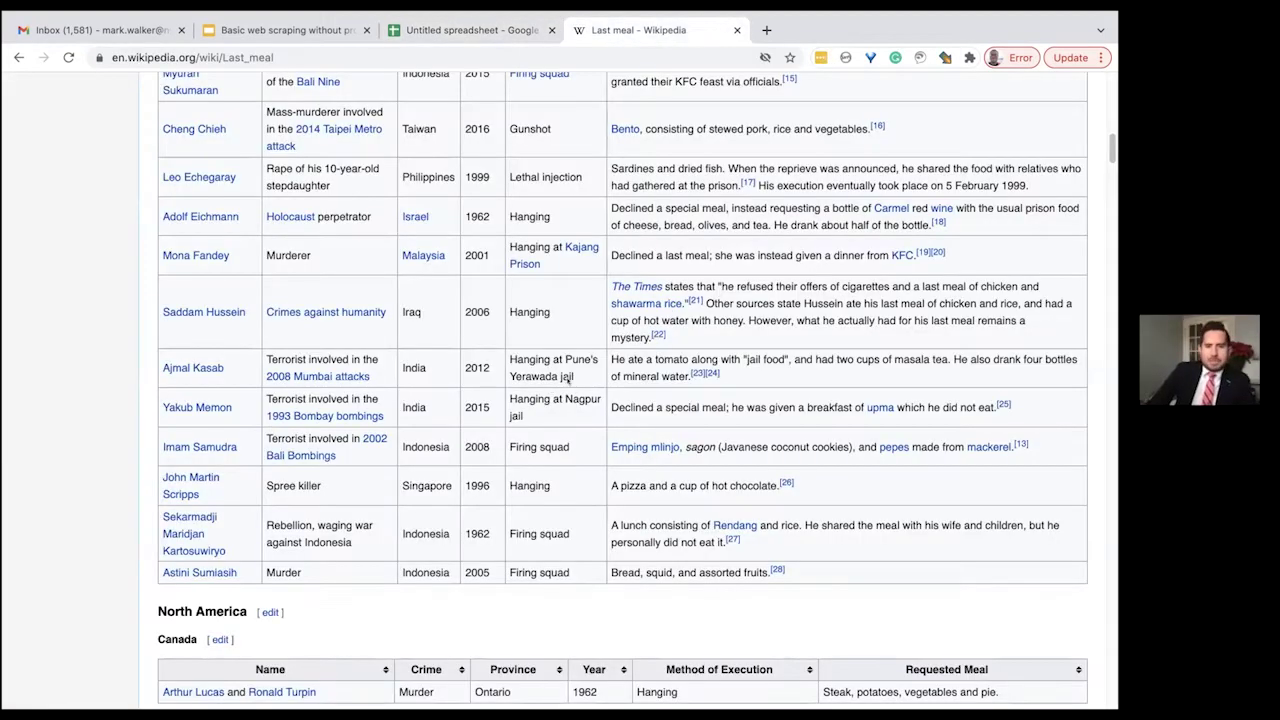
scroll(568, 377, up, 15)
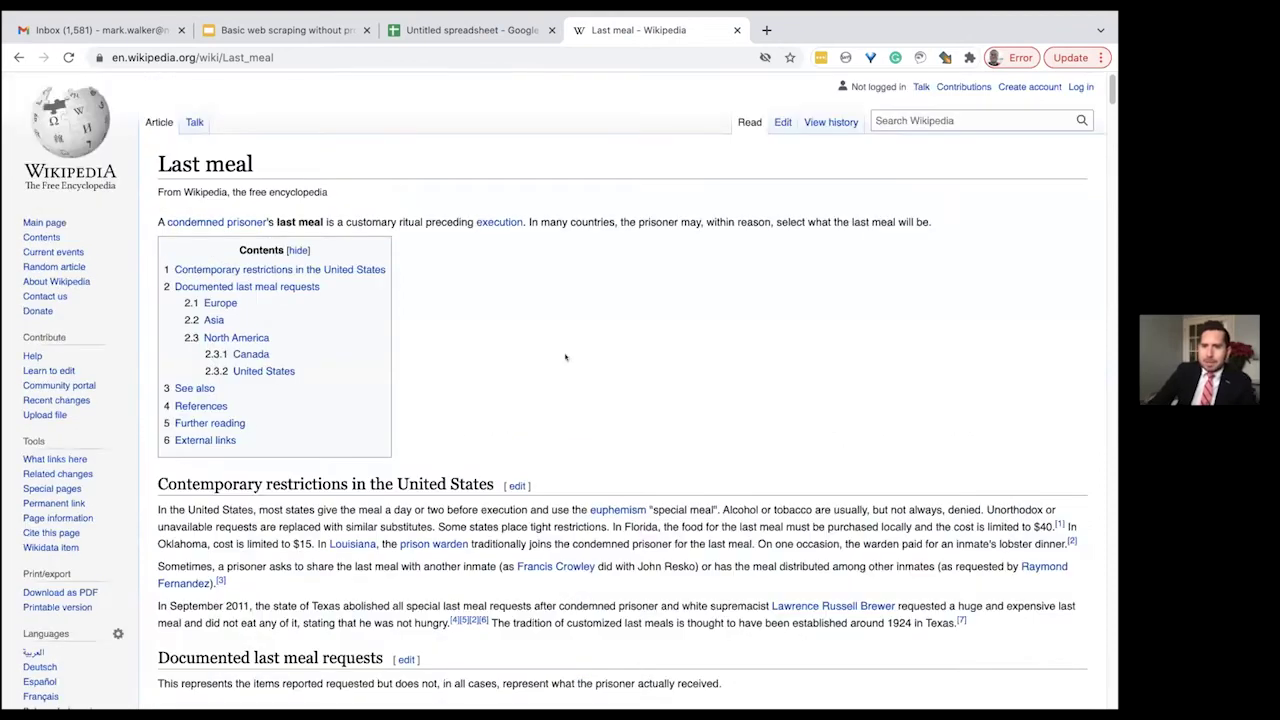
scroll(565, 357, down, 15)
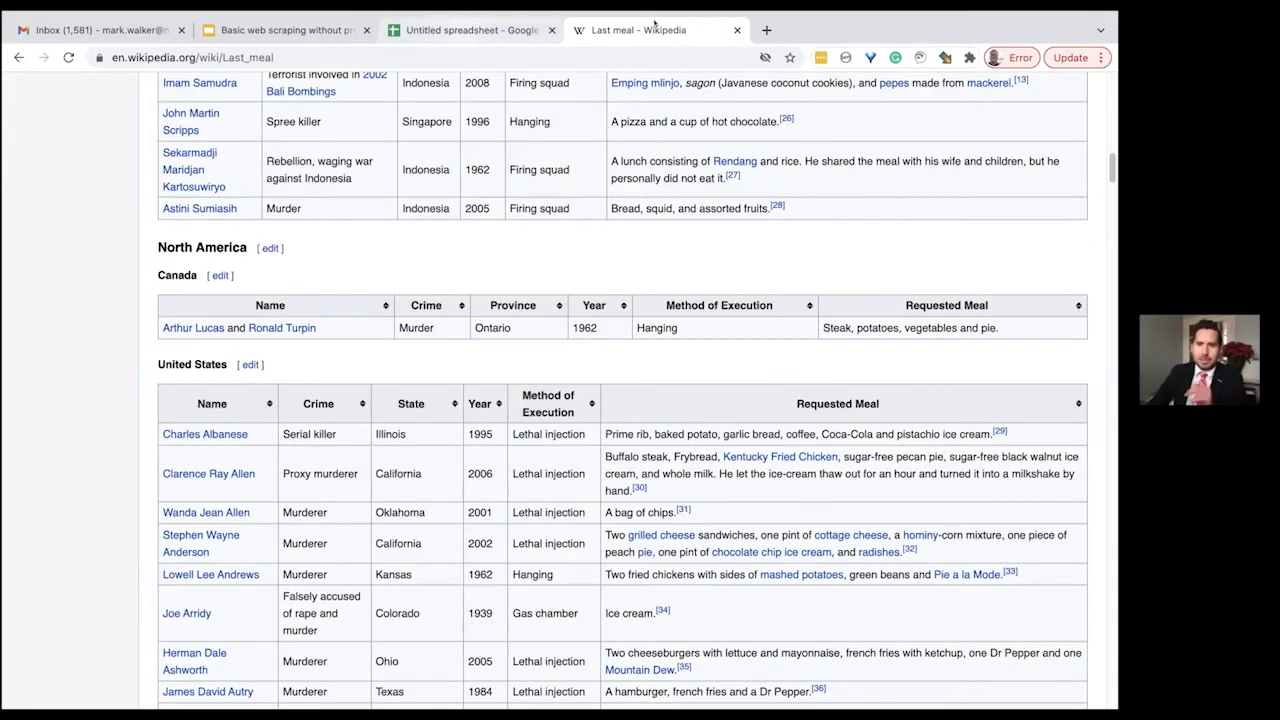
key(ctrl+shift+Tab)
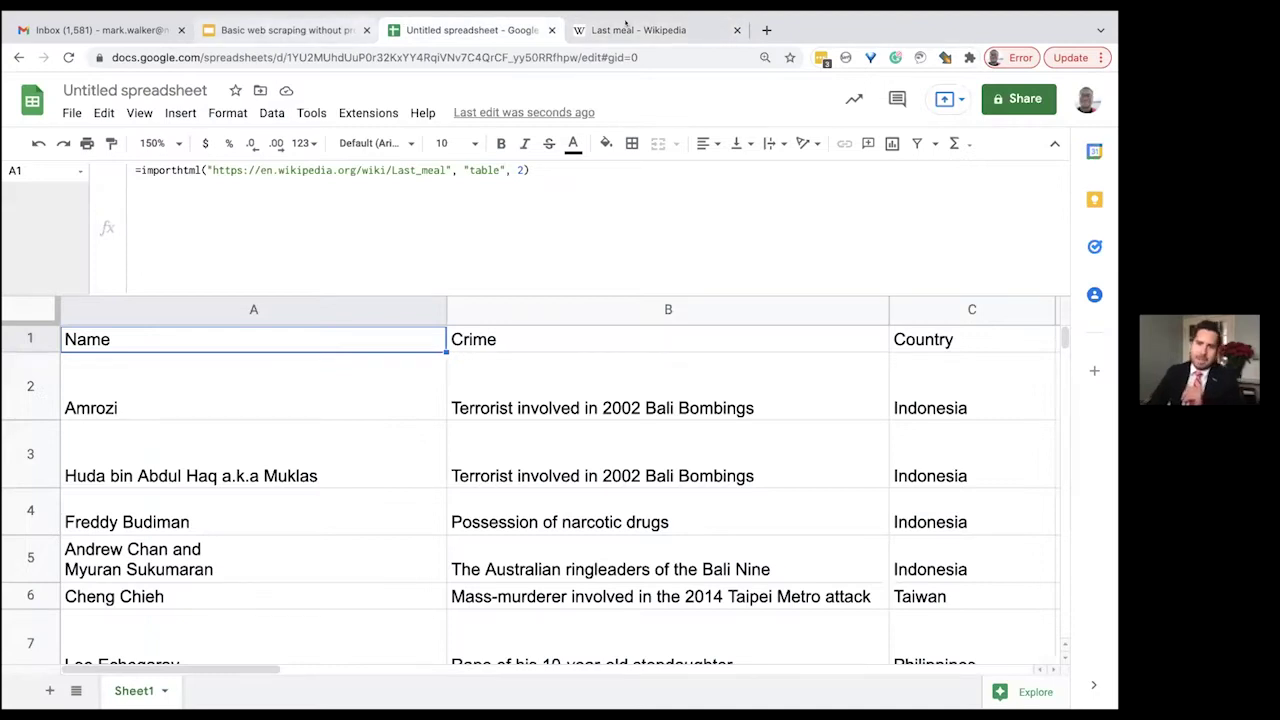
click(626, 22)
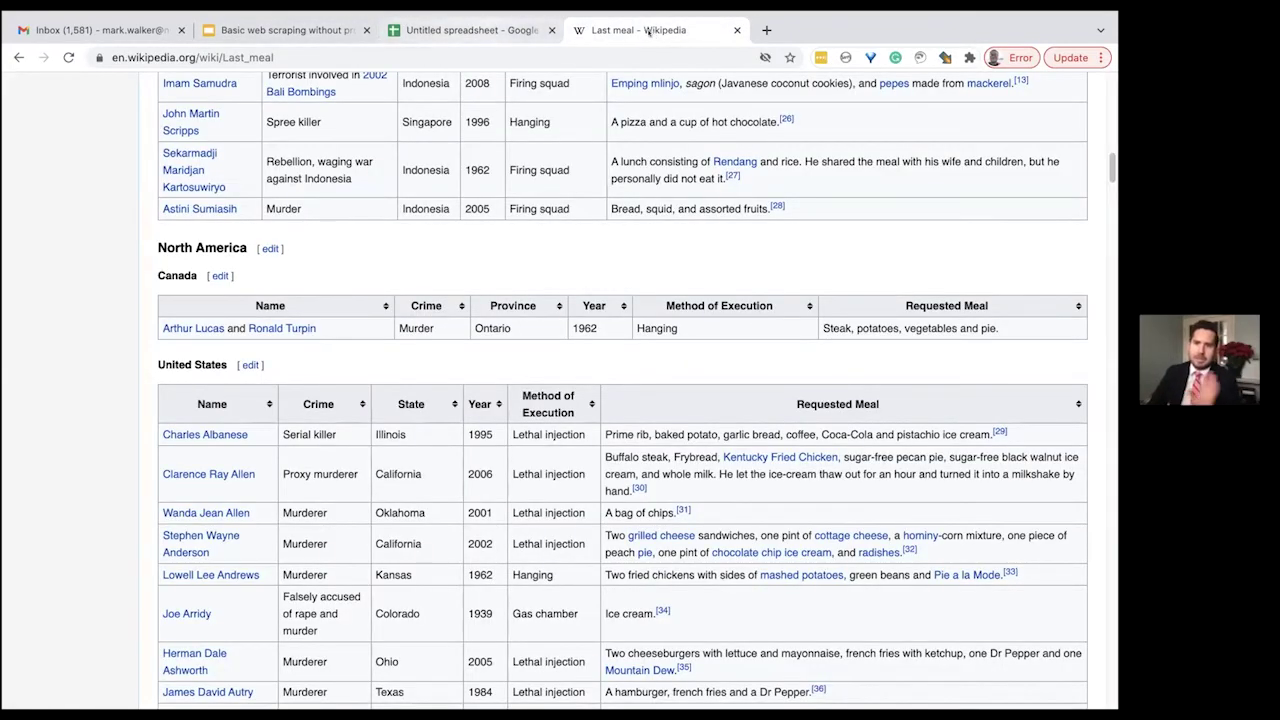
click(457, 30)
scroll(687, 326, down, 3)
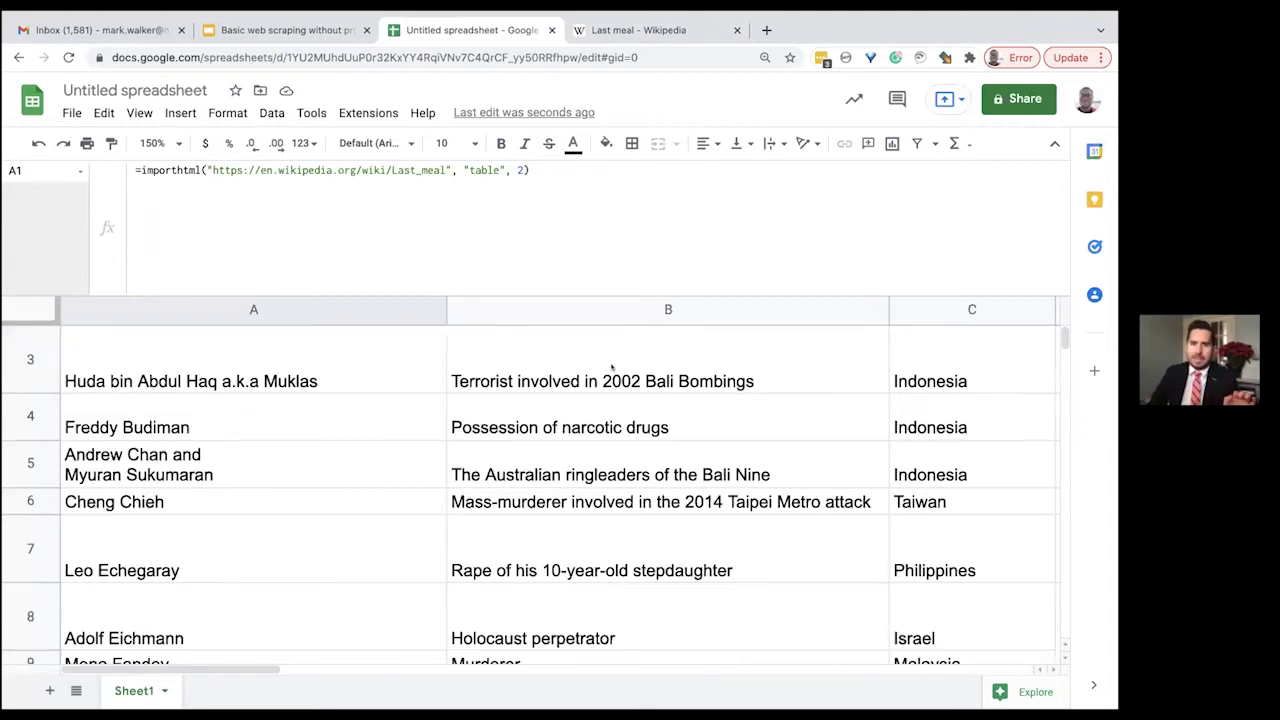
scroll(687, 400, up, 3)
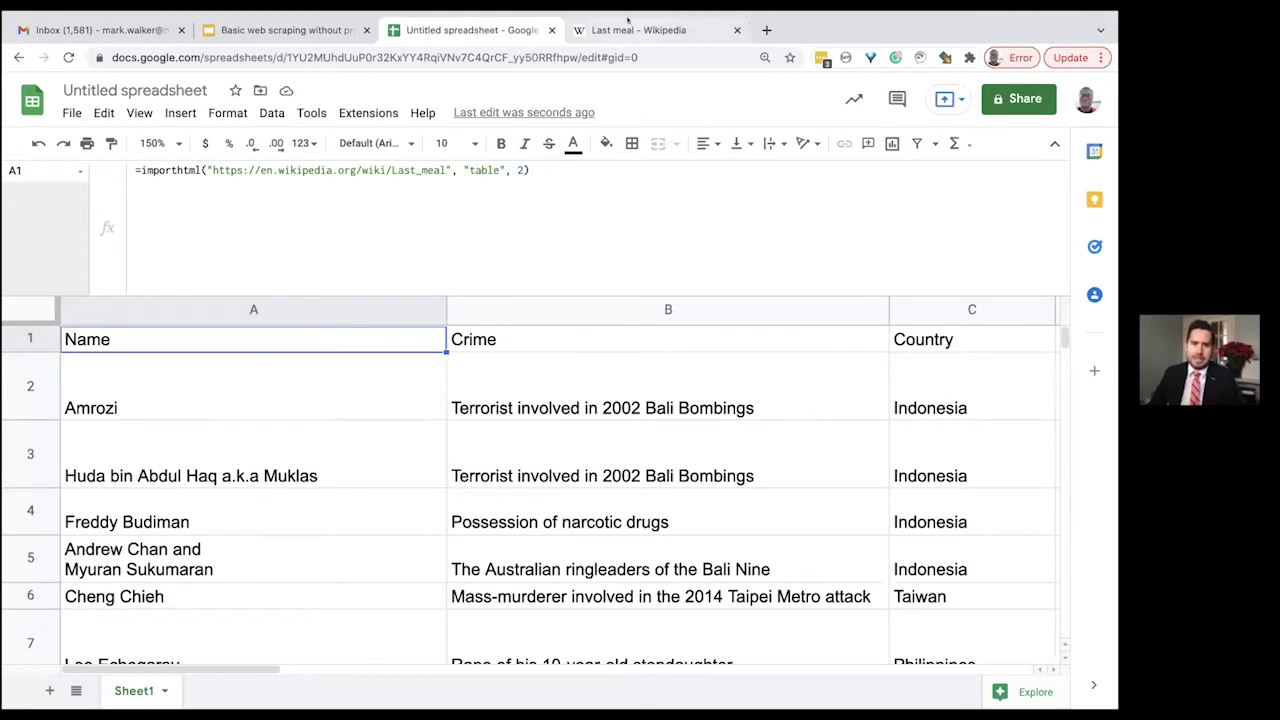
click(633, 24)
scroll(395, 403, up, 5)
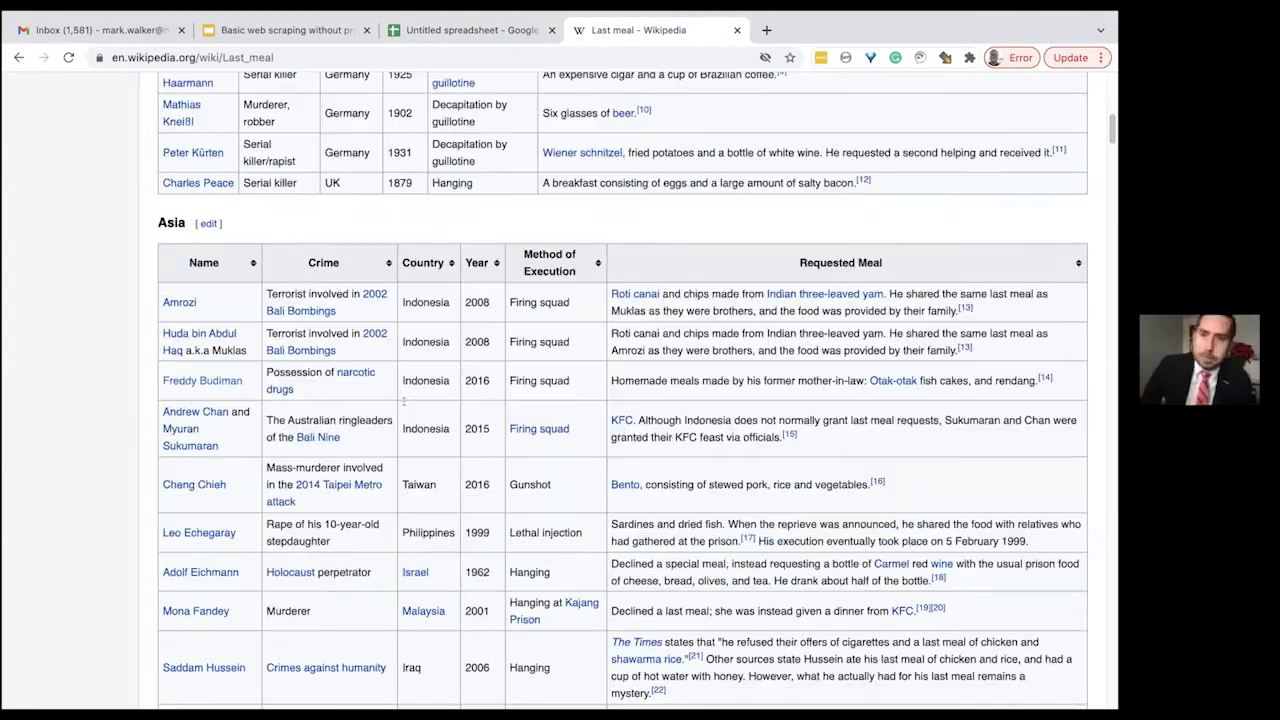
scroll(428, 376, up, 10)
click(460, 30)
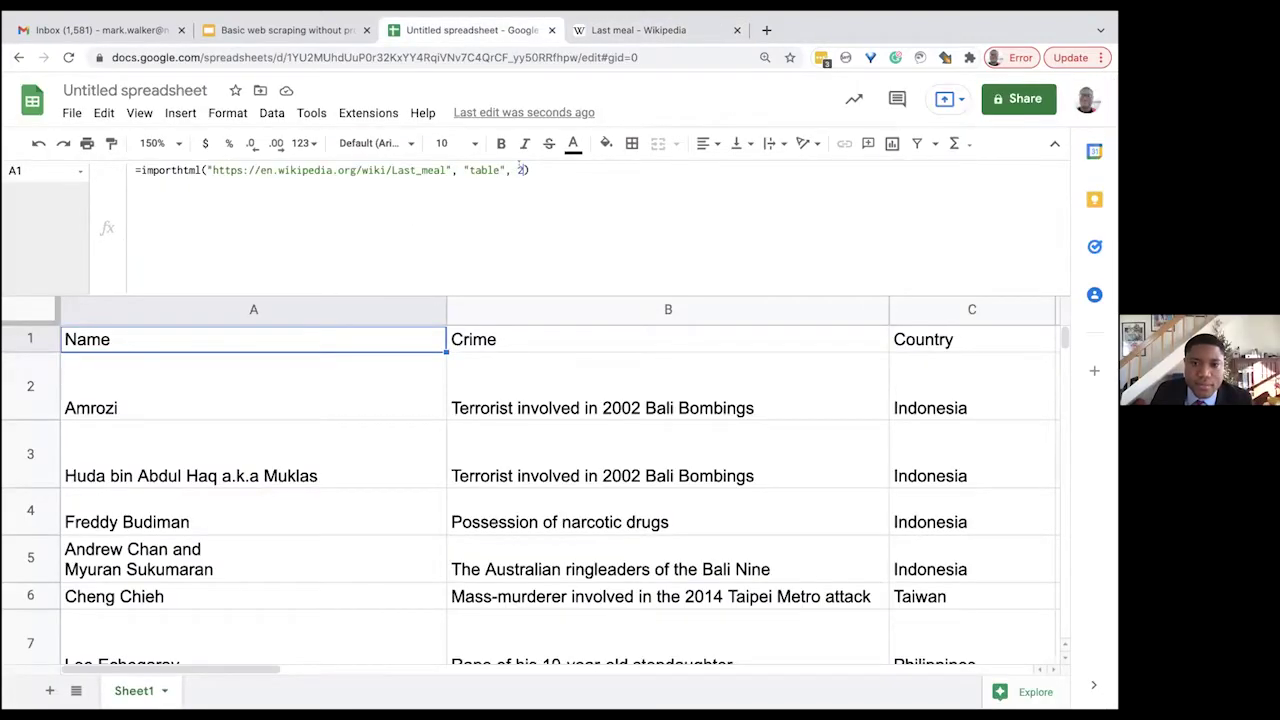
- Set the table index in A1's IMPORTHTML formula to 0 and reselect A1
click(522, 170)
key(BackSpace)
text(3)
key(Return)
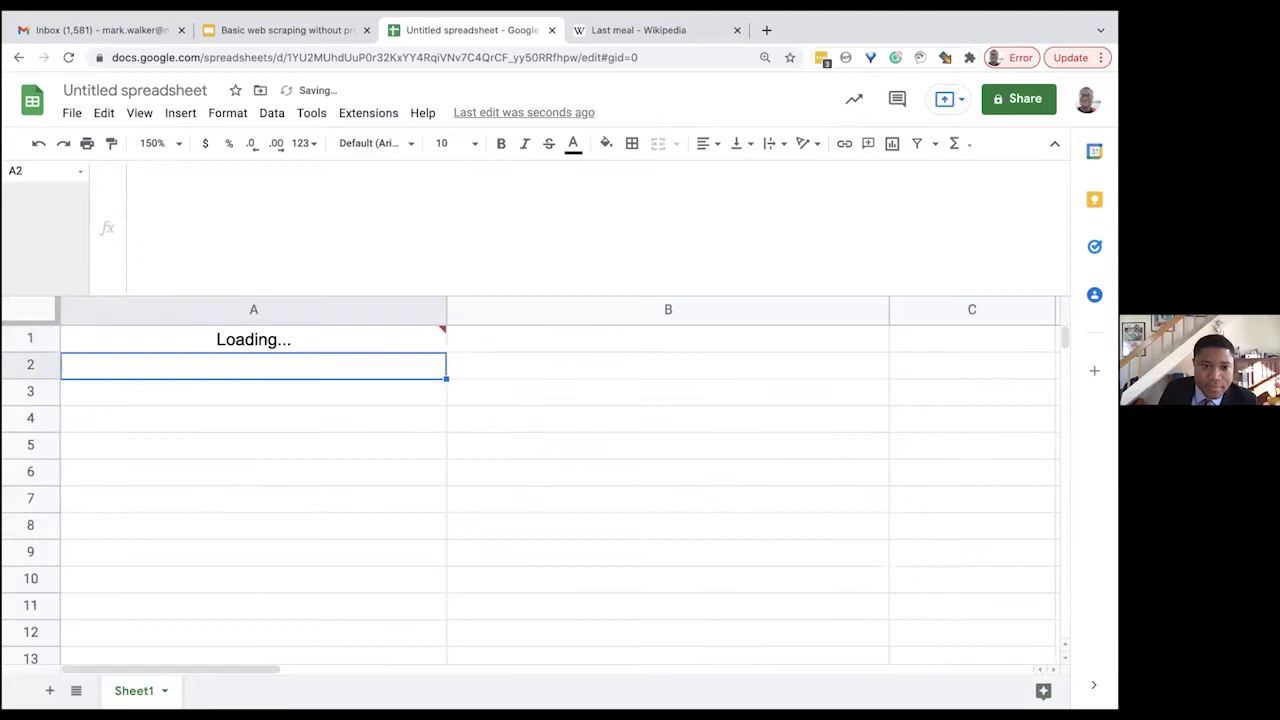
click(320, 337)
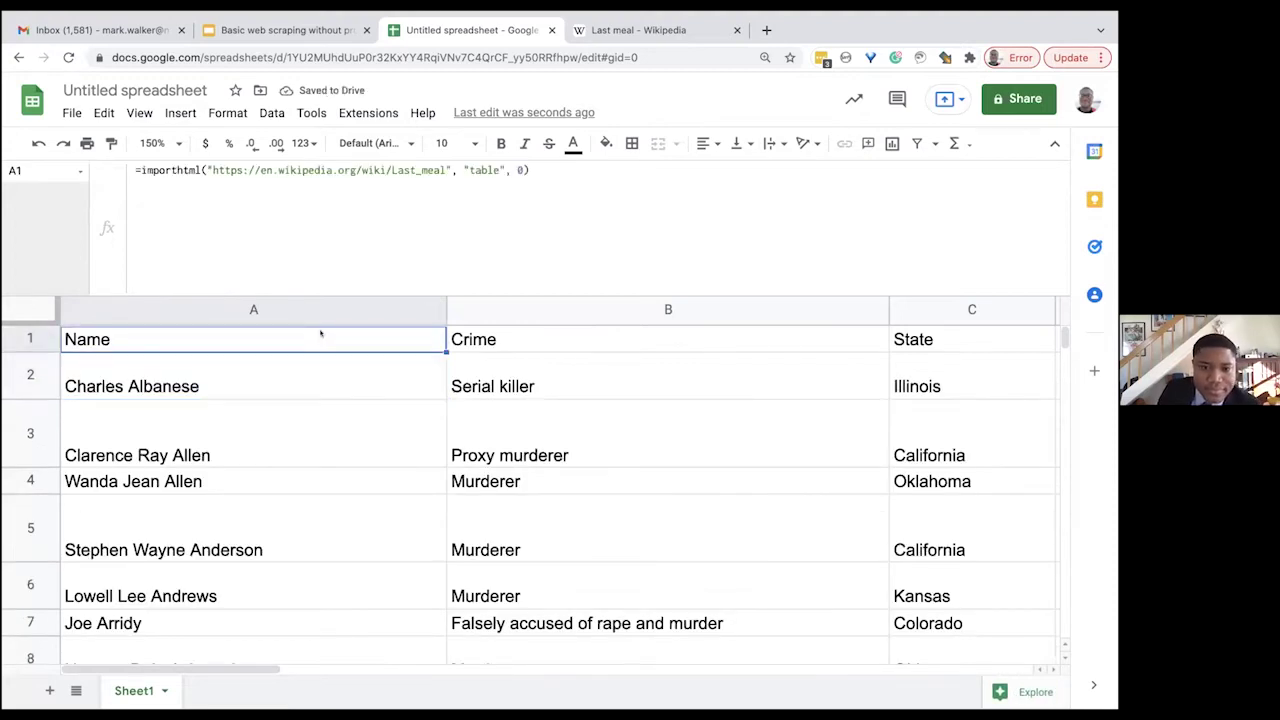
- Go through the Wikipedia article's tables and inspect a Requested Meal cell of the United States table in the page source
click(638, 30)
scroll(616, 440, down, 6)
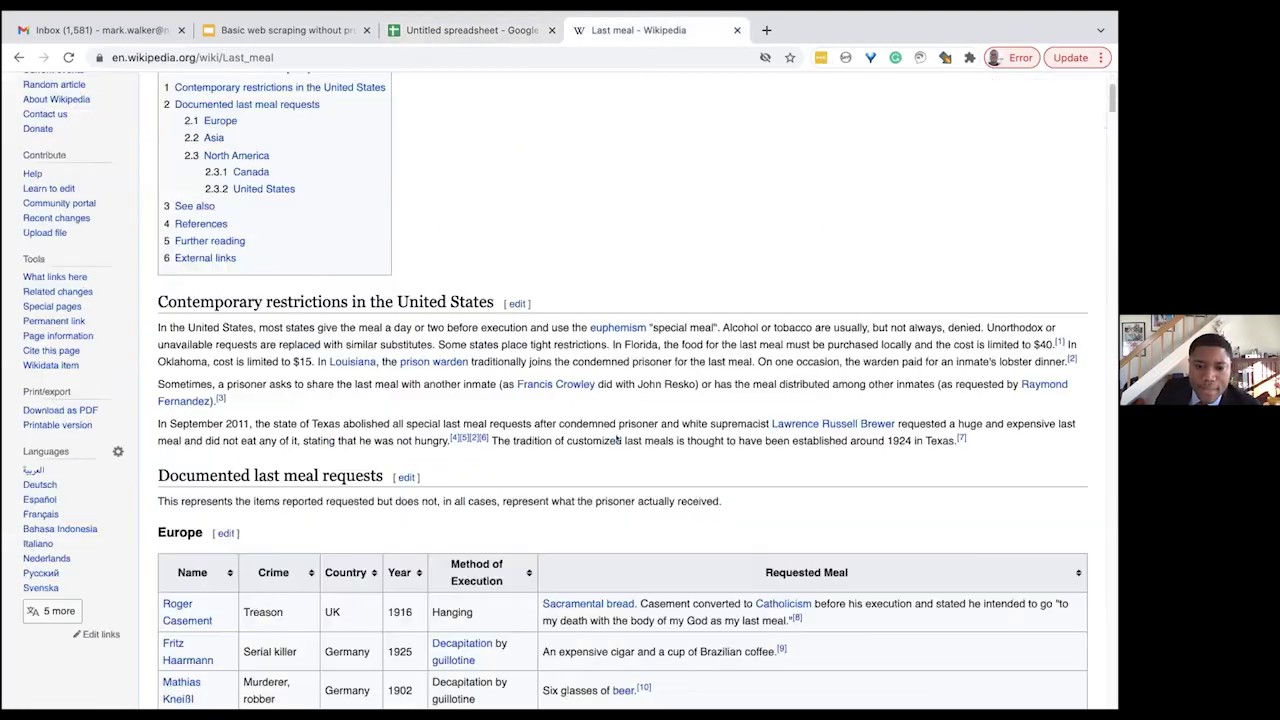
scroll(616, 440, down, 15)
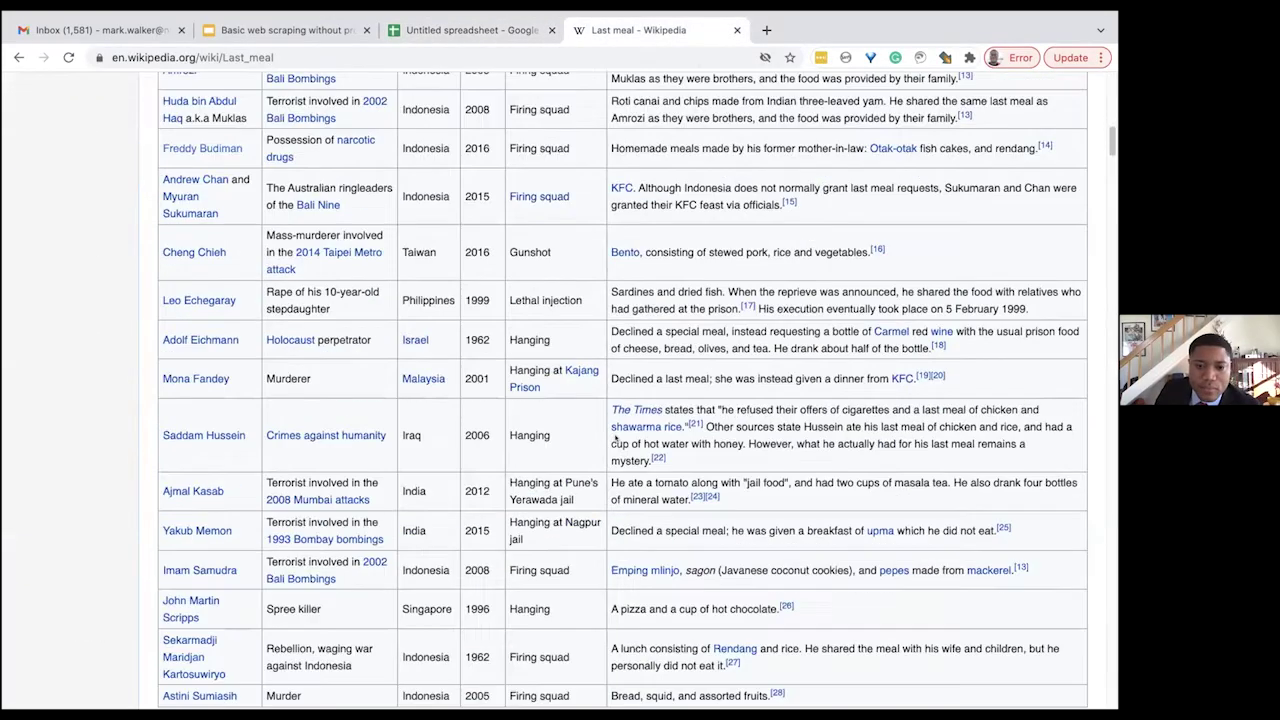
scroll(615, 432, down, 15)
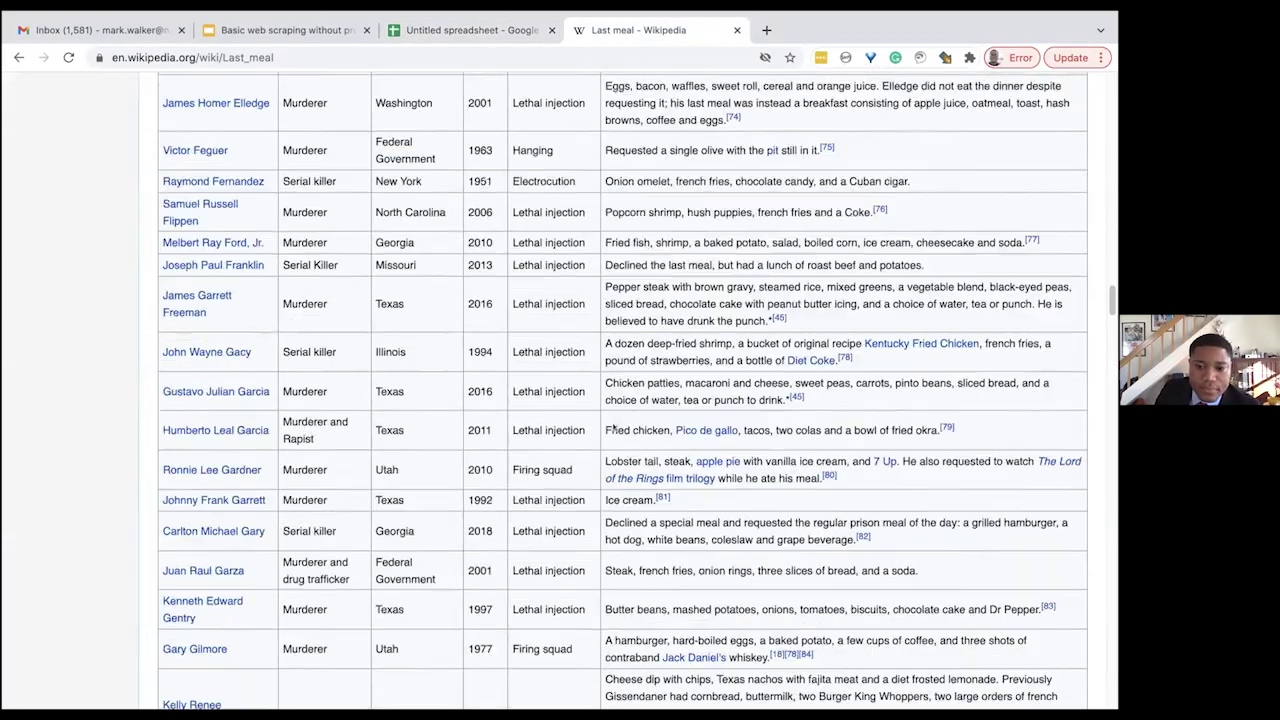
right_click(616, 427)
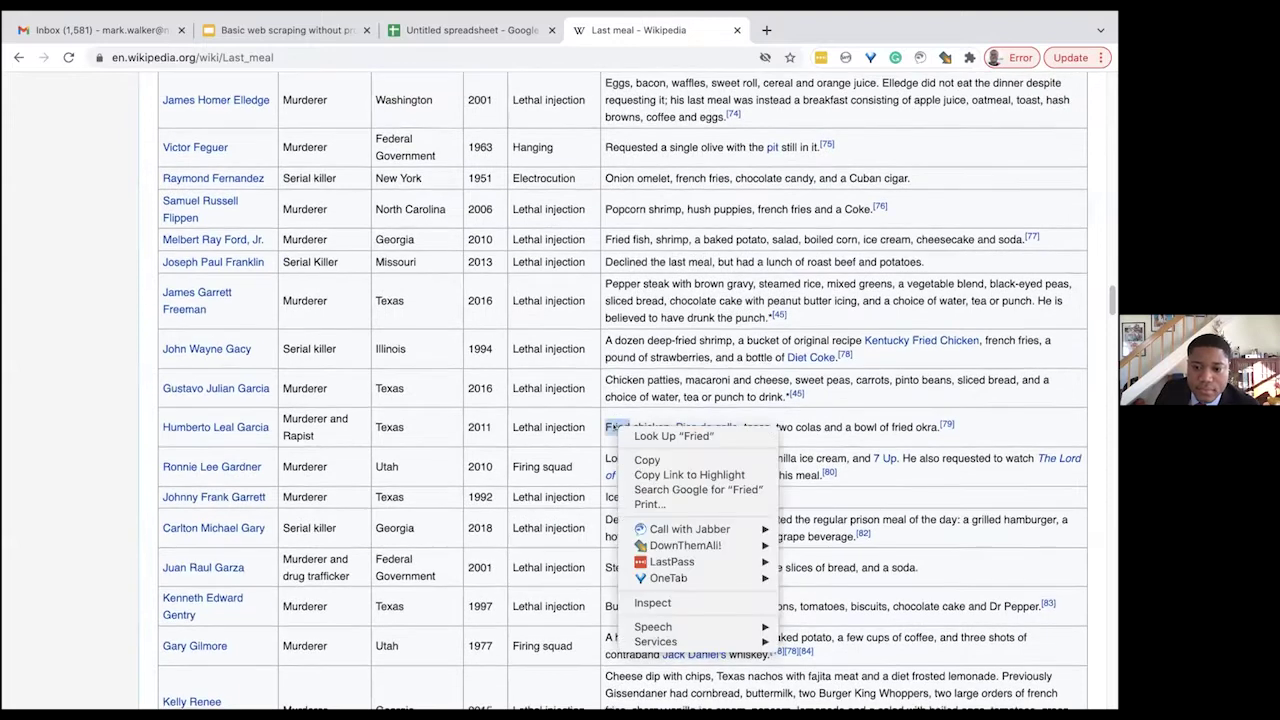
click(704, 602)
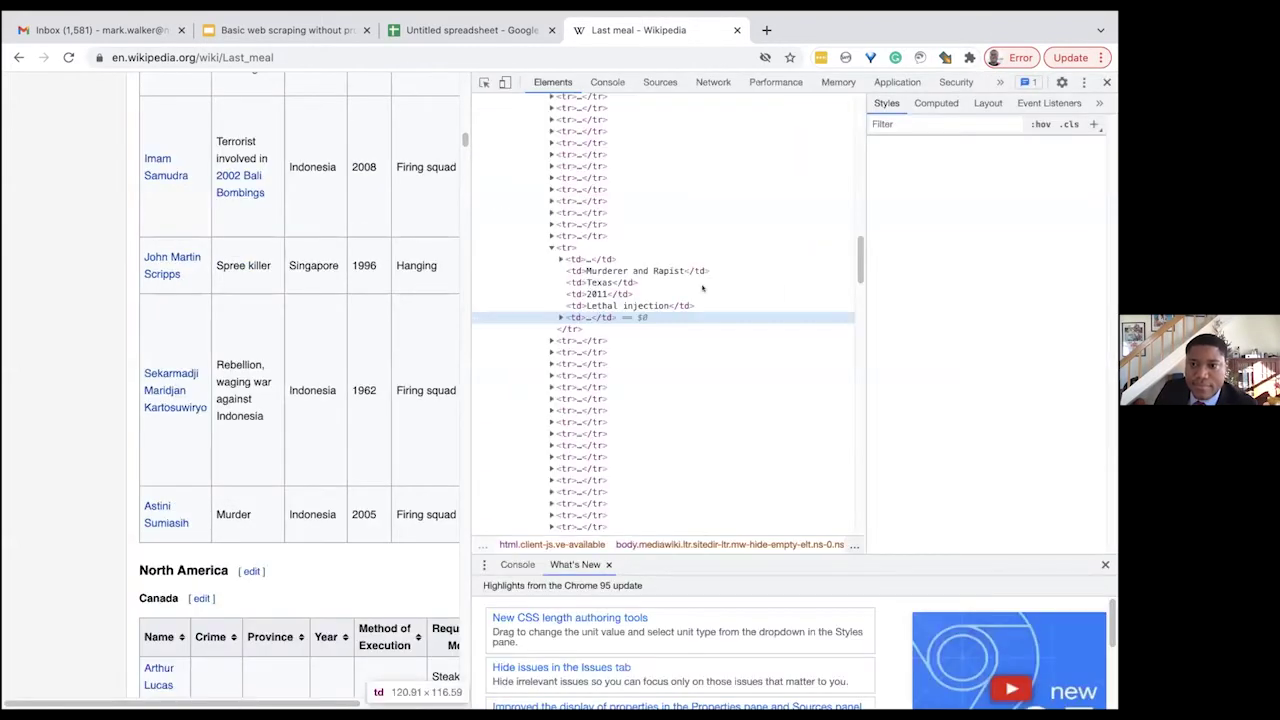
- Examine the table elements in the article's HTML source, selecting the second wikitable element to match it with its table on the page
scroll(851, 140, up, 5)
scroll(853, 125, up, 2)
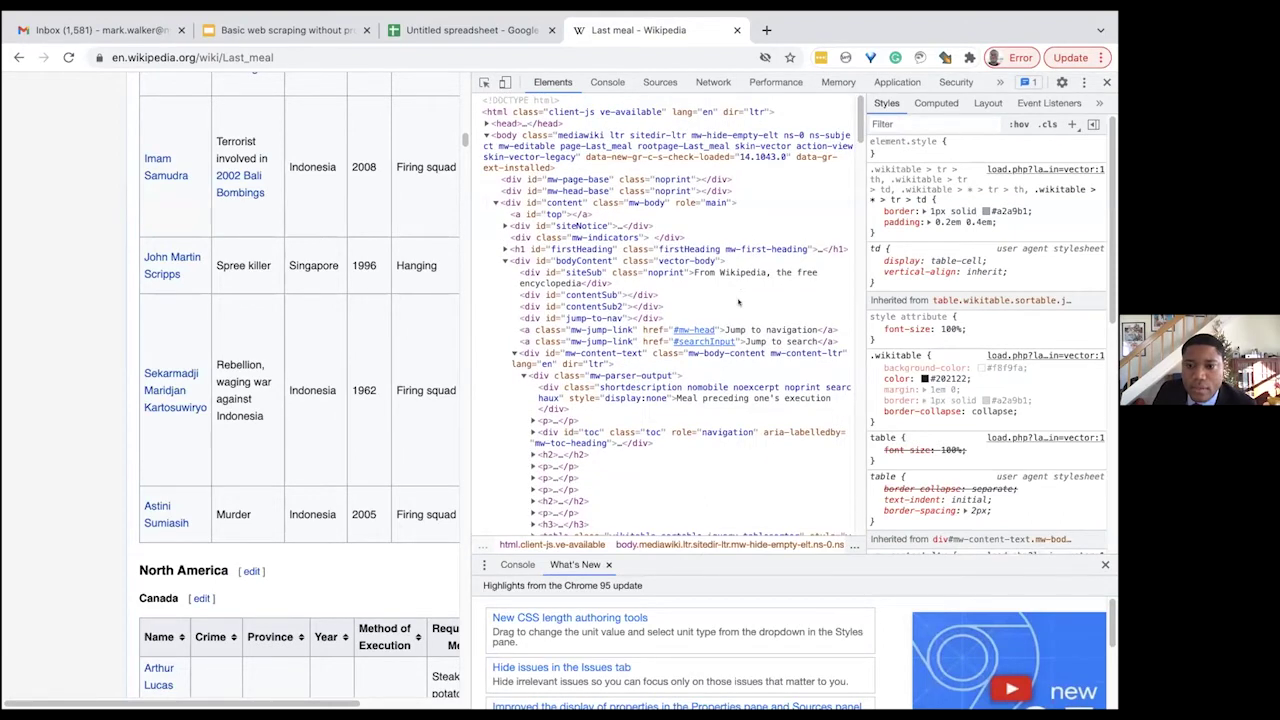
scroll(738, 302, down, 4)
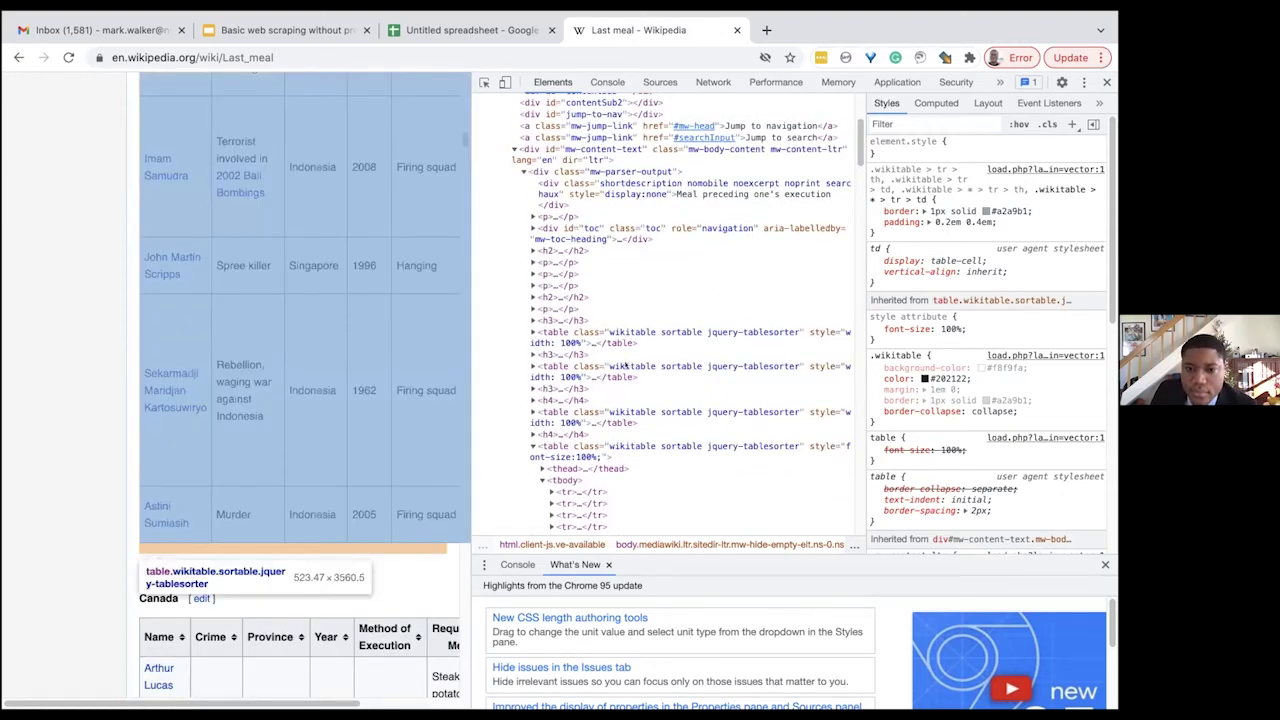
click(624, 367)
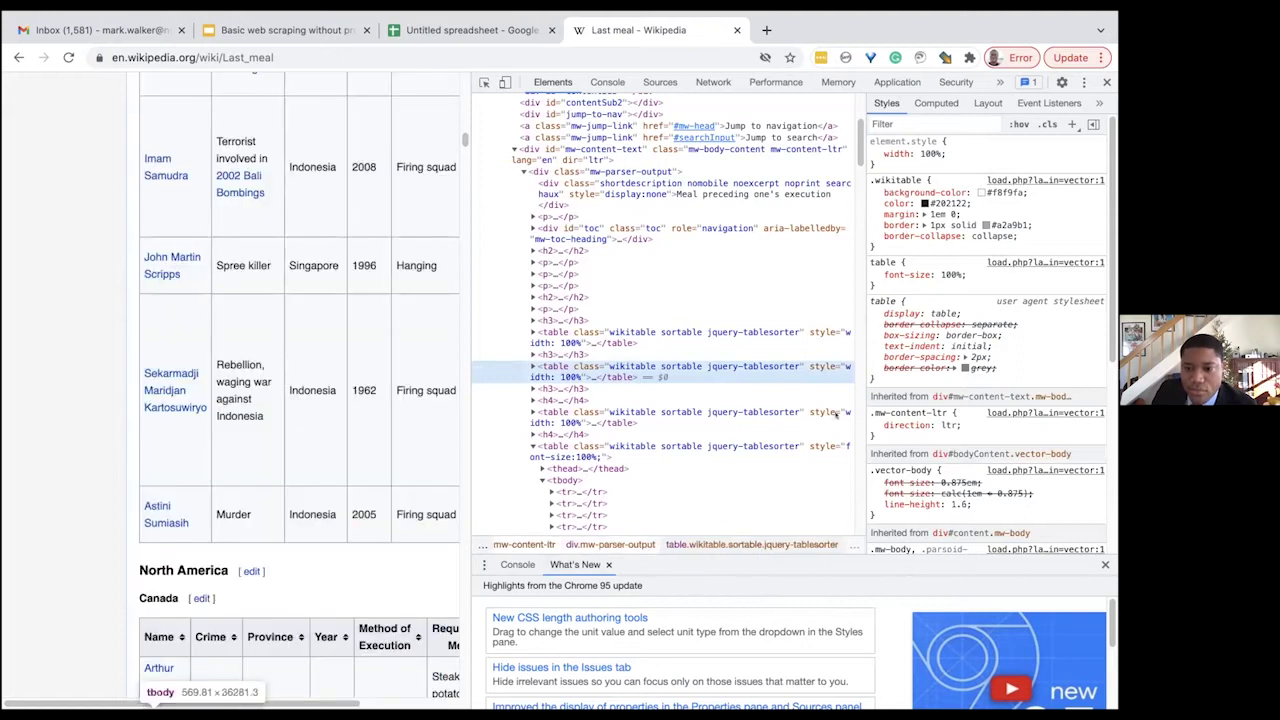
mouse_move(856, 150)
mouse_down()
mouse_move(858, 179)
mouse_move(850, 141)
mouse_up()
scroll(850, 141, up, 3)
right_click(853, 154)
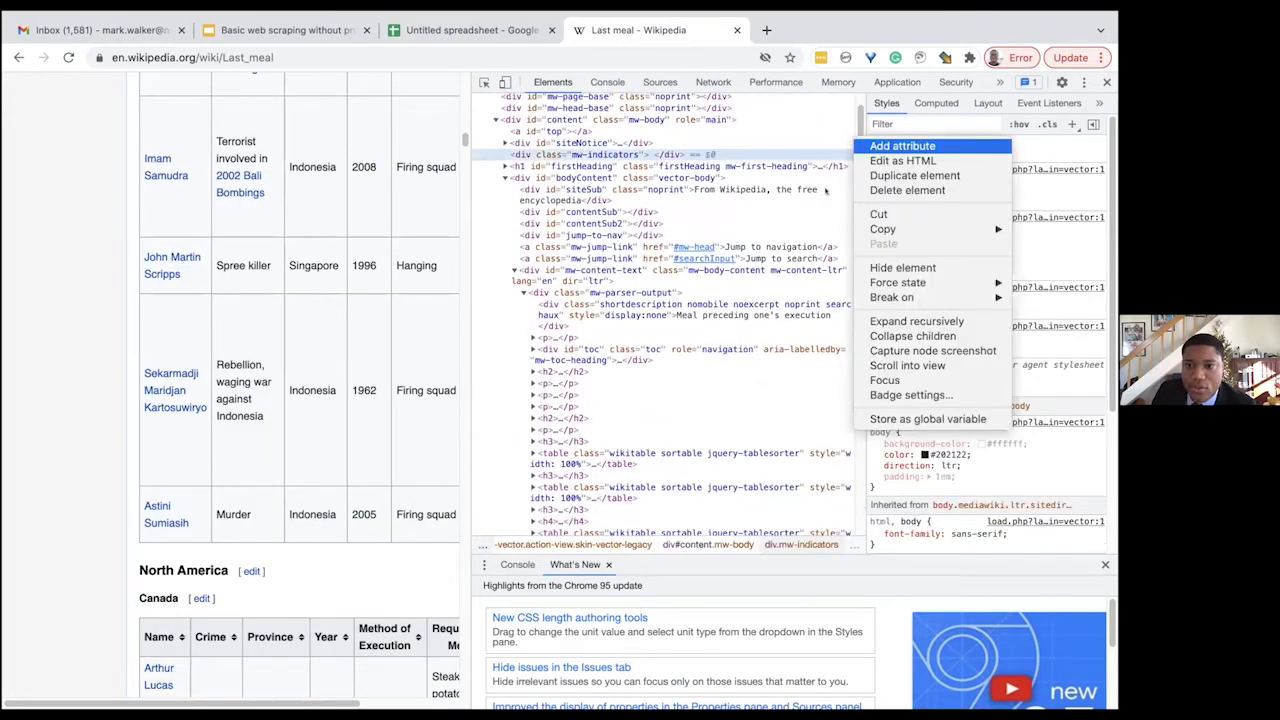
click(813, 206)
scroll(813, 206, down, 10)
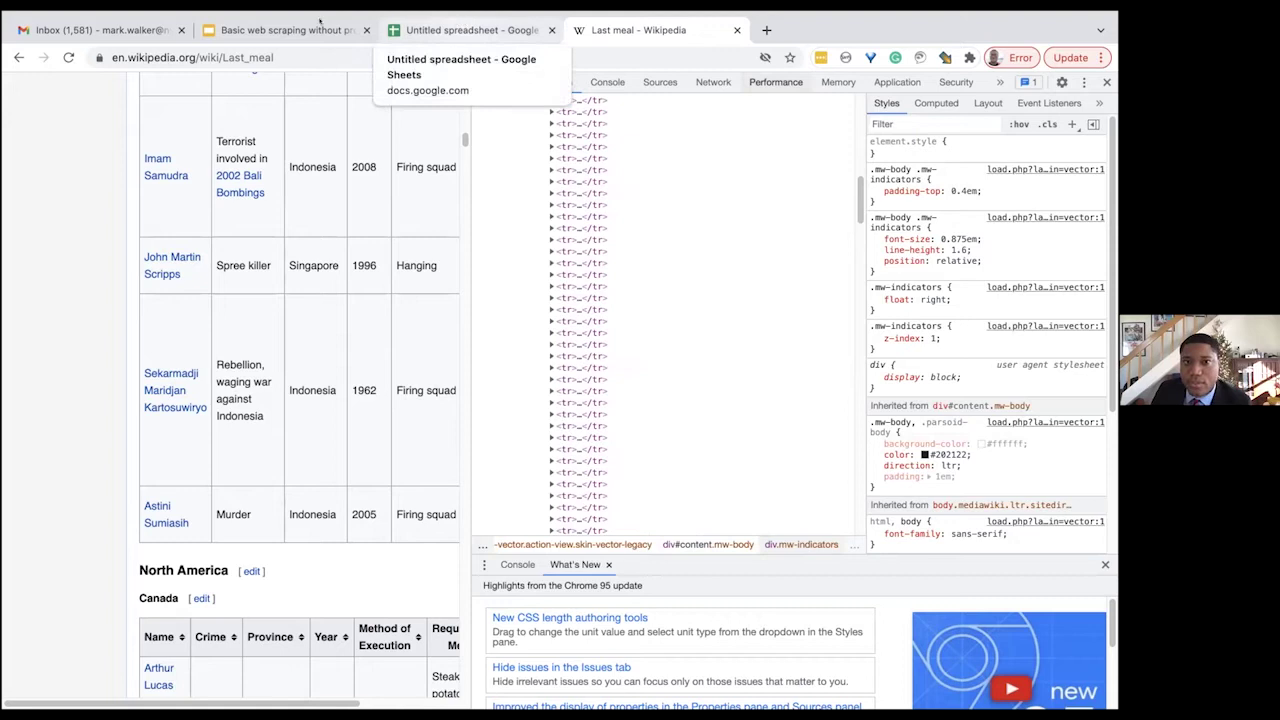
- Close the developer tools on the Wikipedia article, check its table order, and set the index in the spreadsheet's A1 formula to 3
click(269, 29)
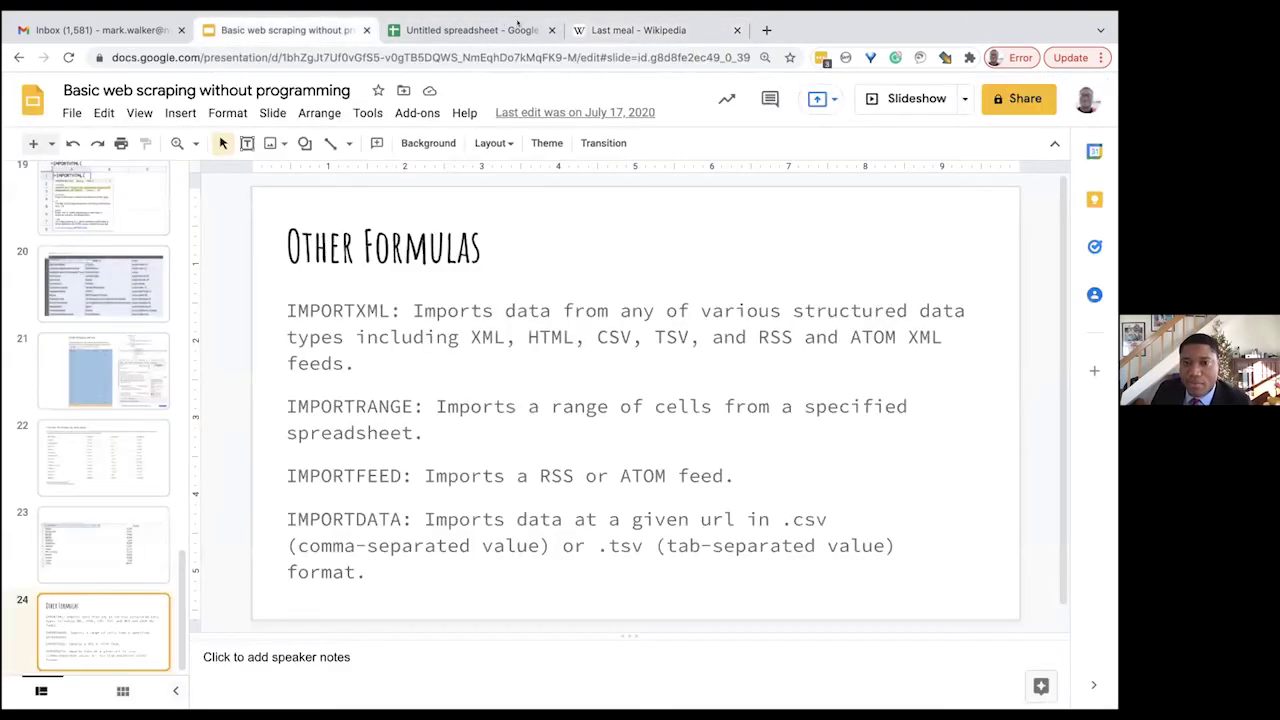
click(420, 31)
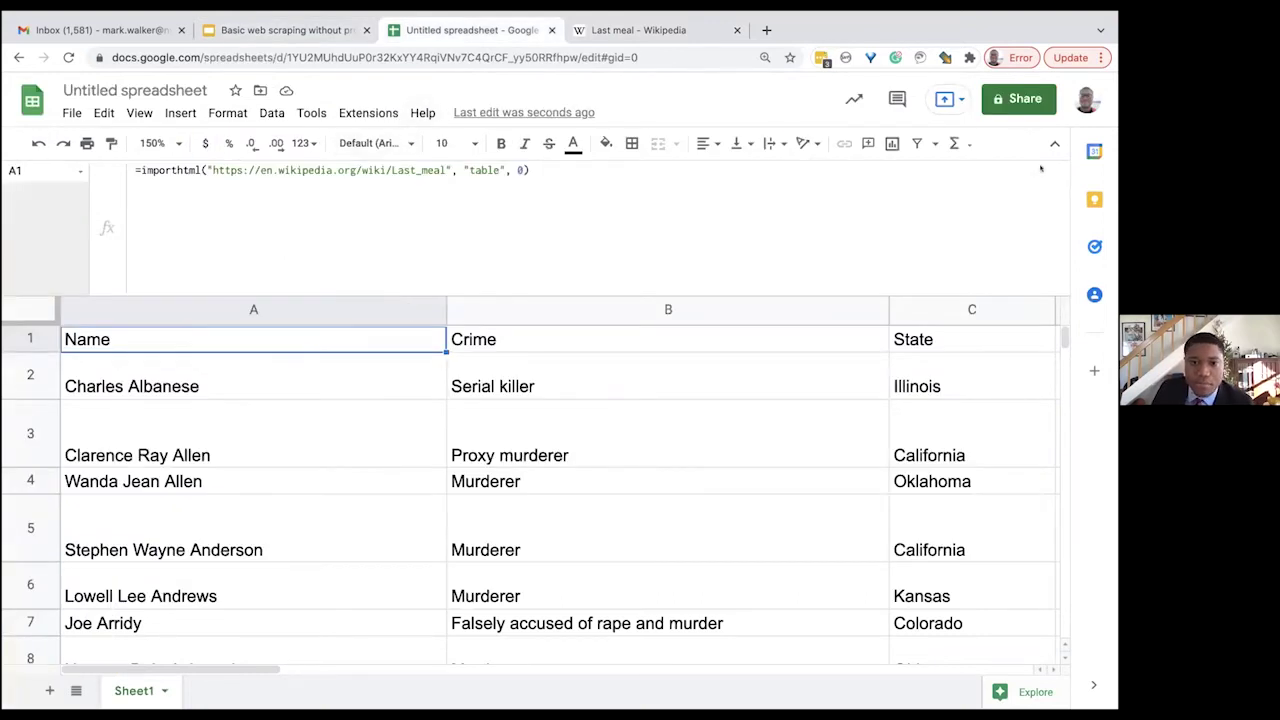
click(519, 169)
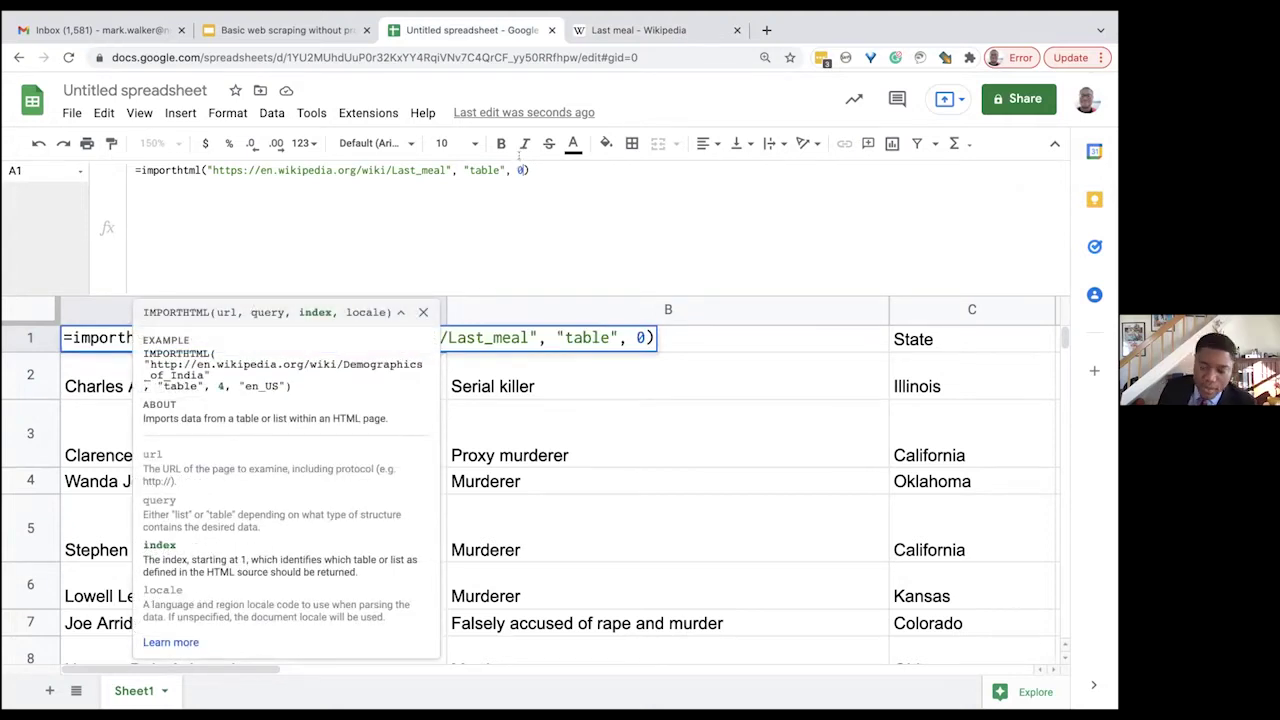
key(Delete)
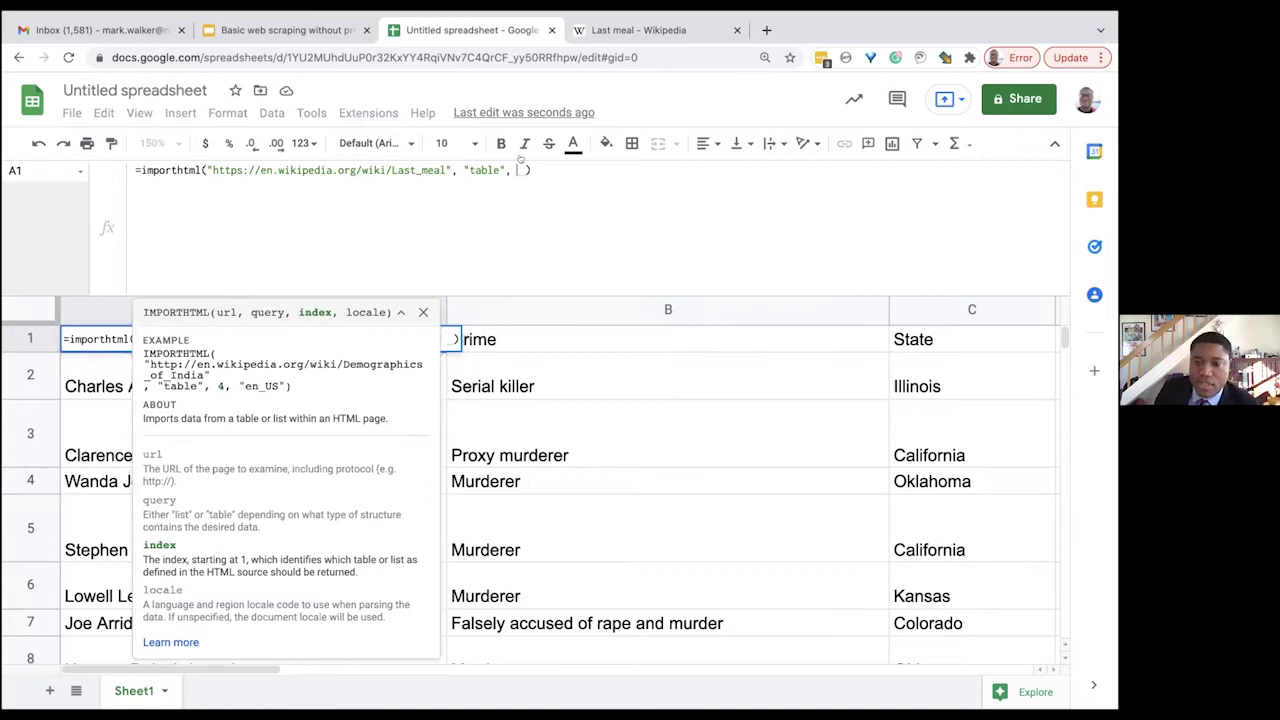
click(640, 30)
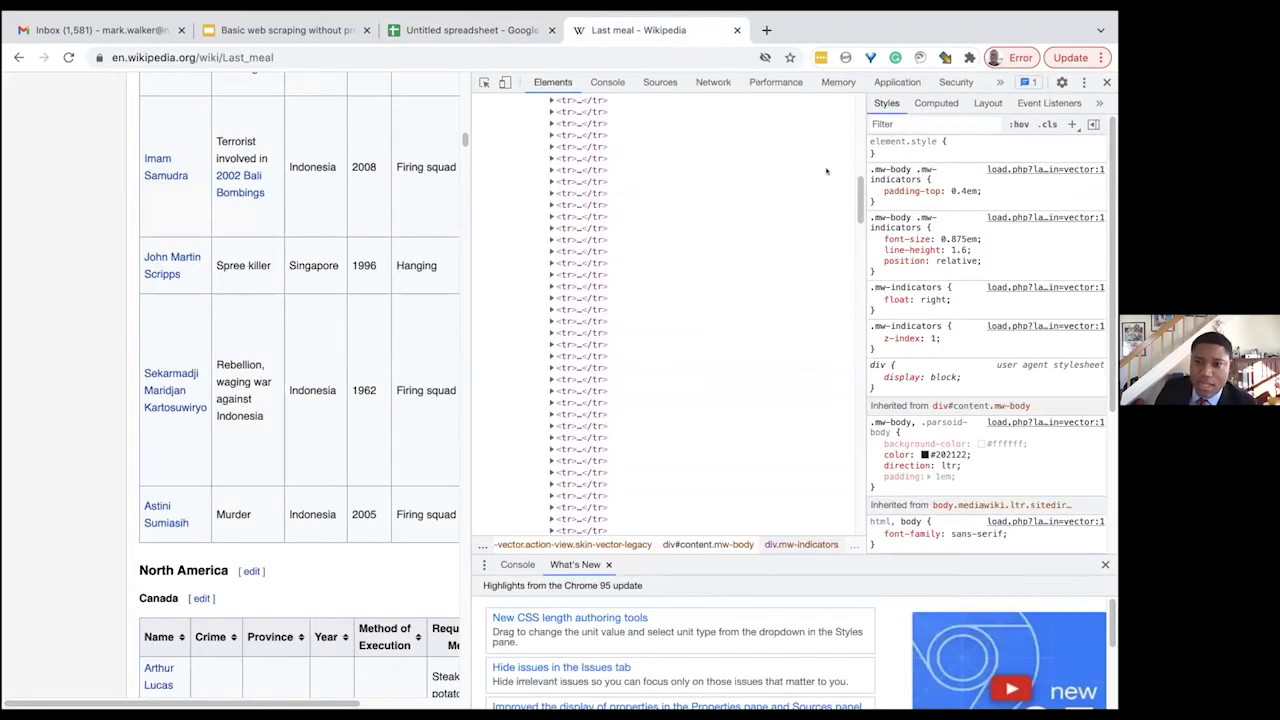
key(super+alt+i)
scroll(368, 328, up, 10)
scroll(368, 328, up, 15)
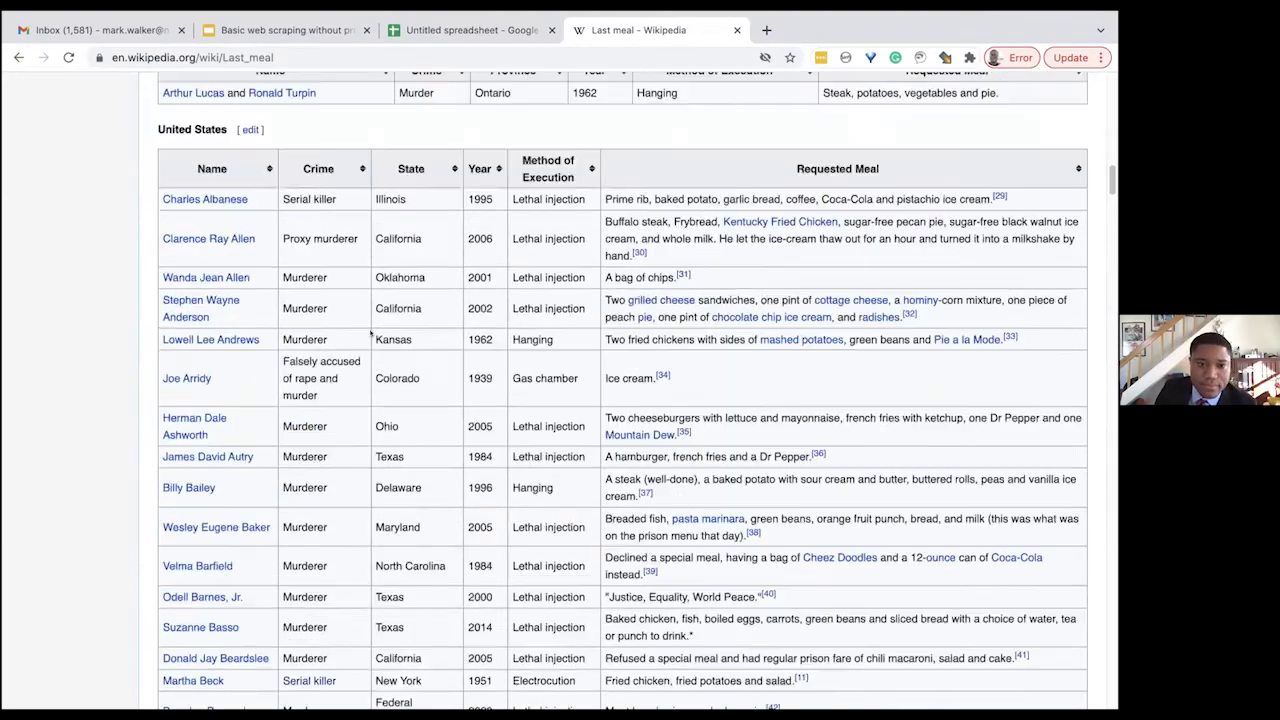
click(441, 32)
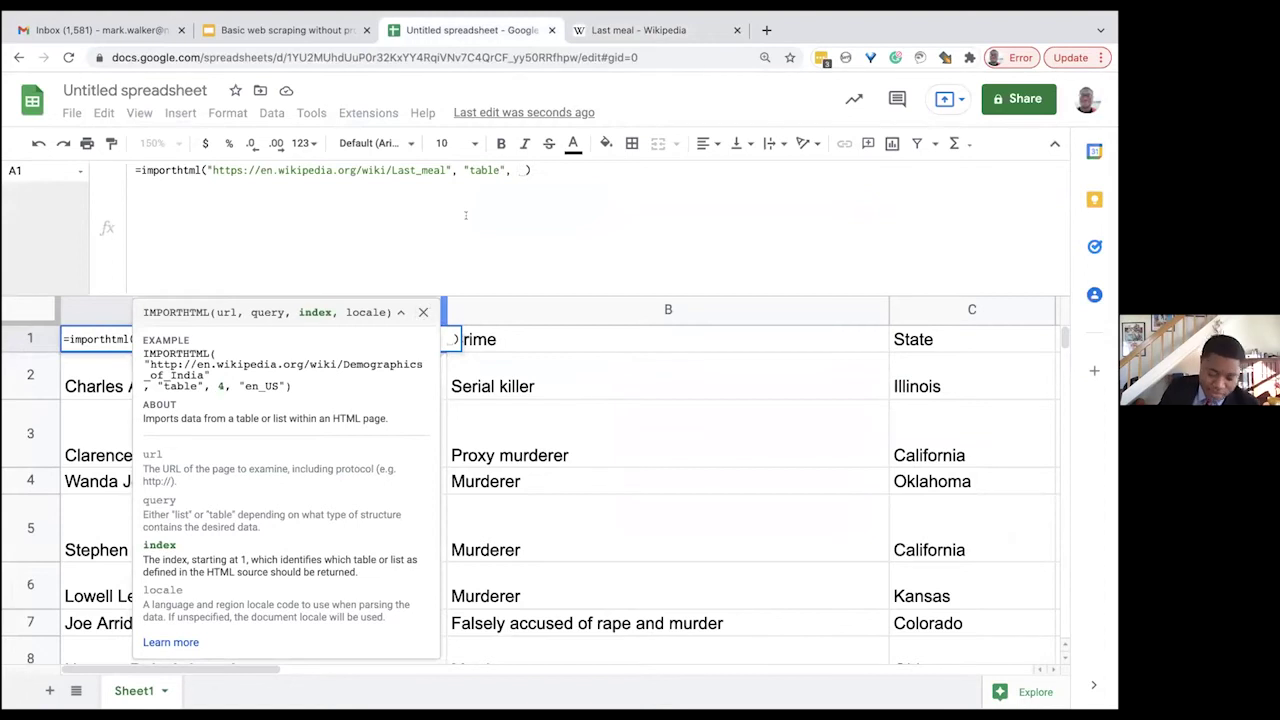
text(3)
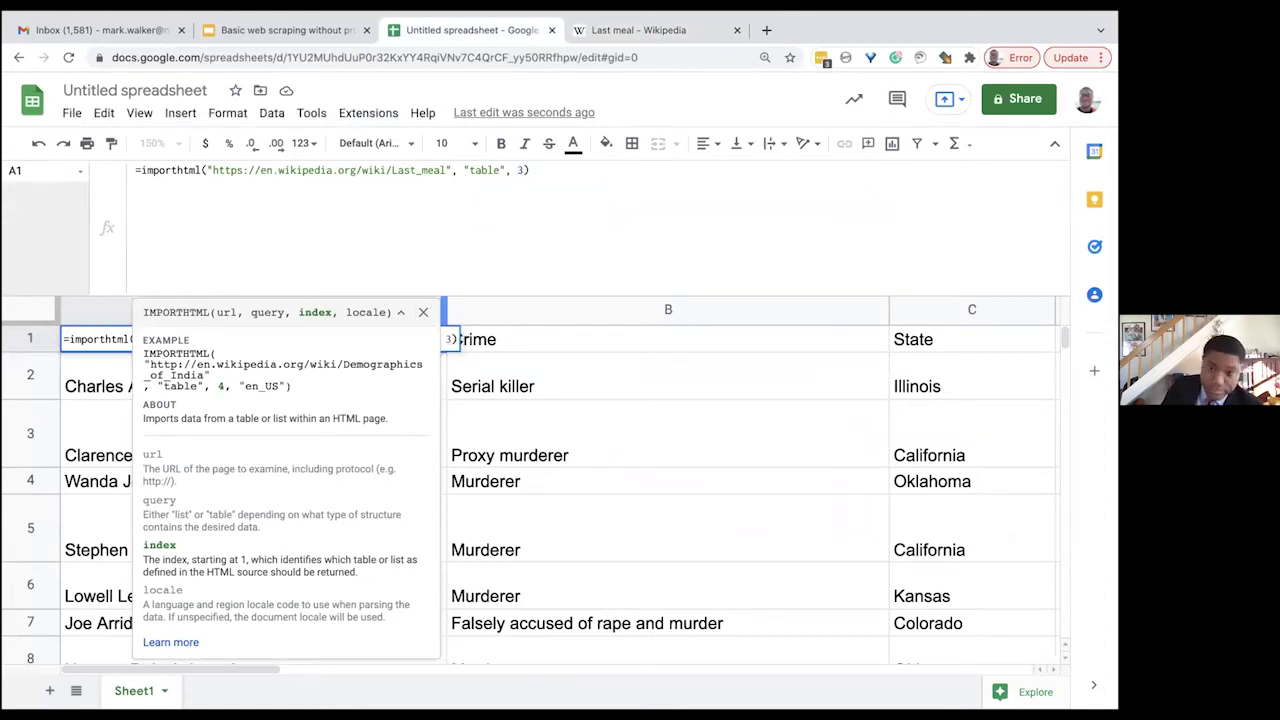
key(Return)
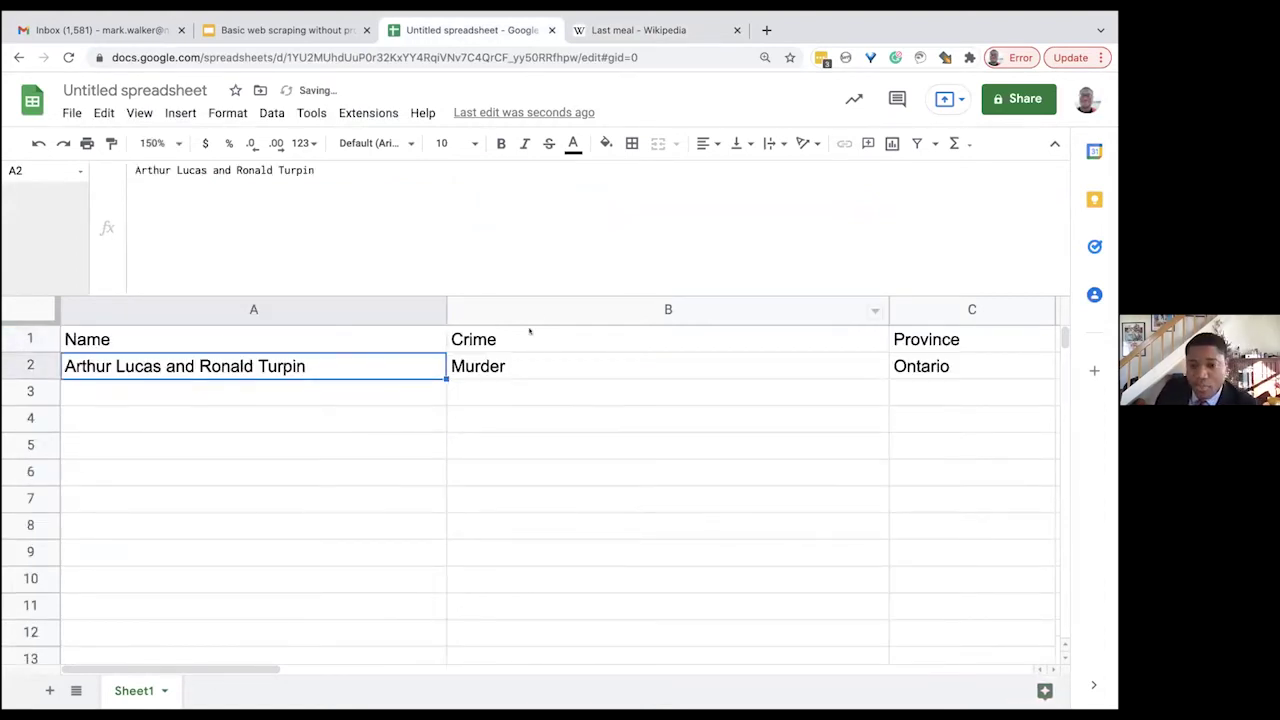
- Look across the columns of the imported Canada table past Requested Meal and return to column A
click(517, 363)
click(517, 343)
click(253, 339)
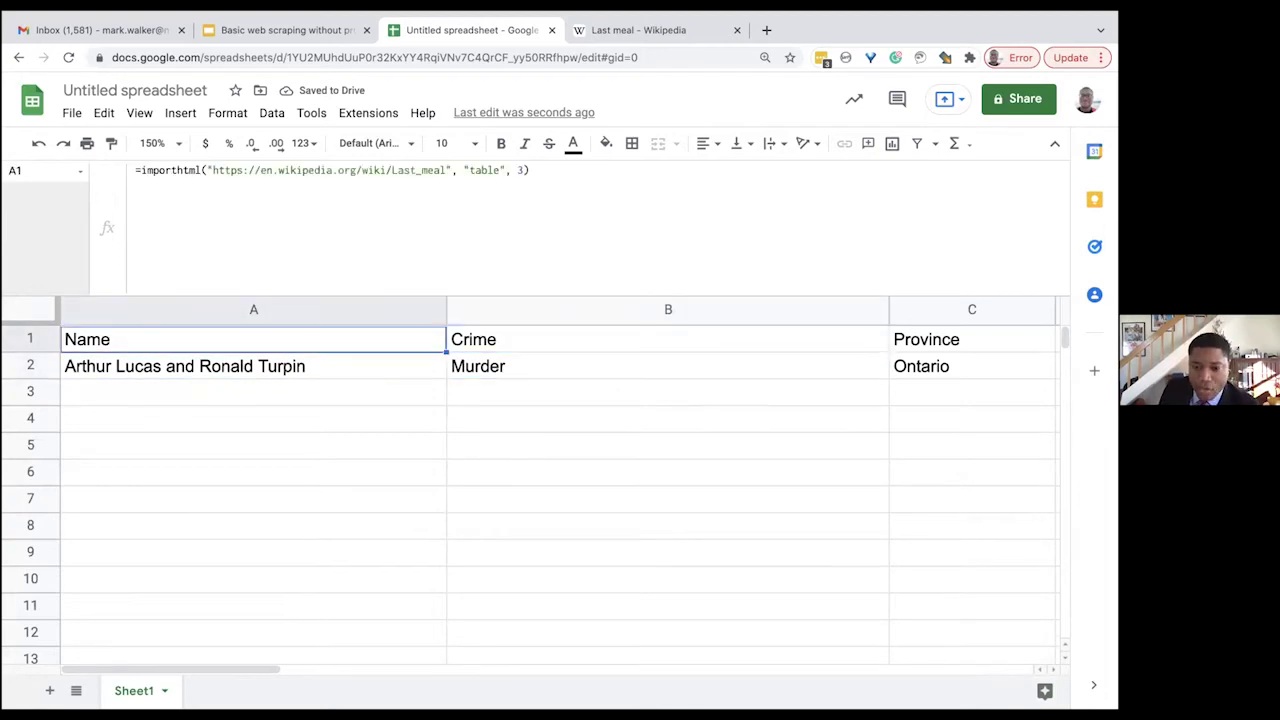
key(Down)
key(Right)
key(Right)
key(Right)
key(Right)
key(Right)
key(Right)
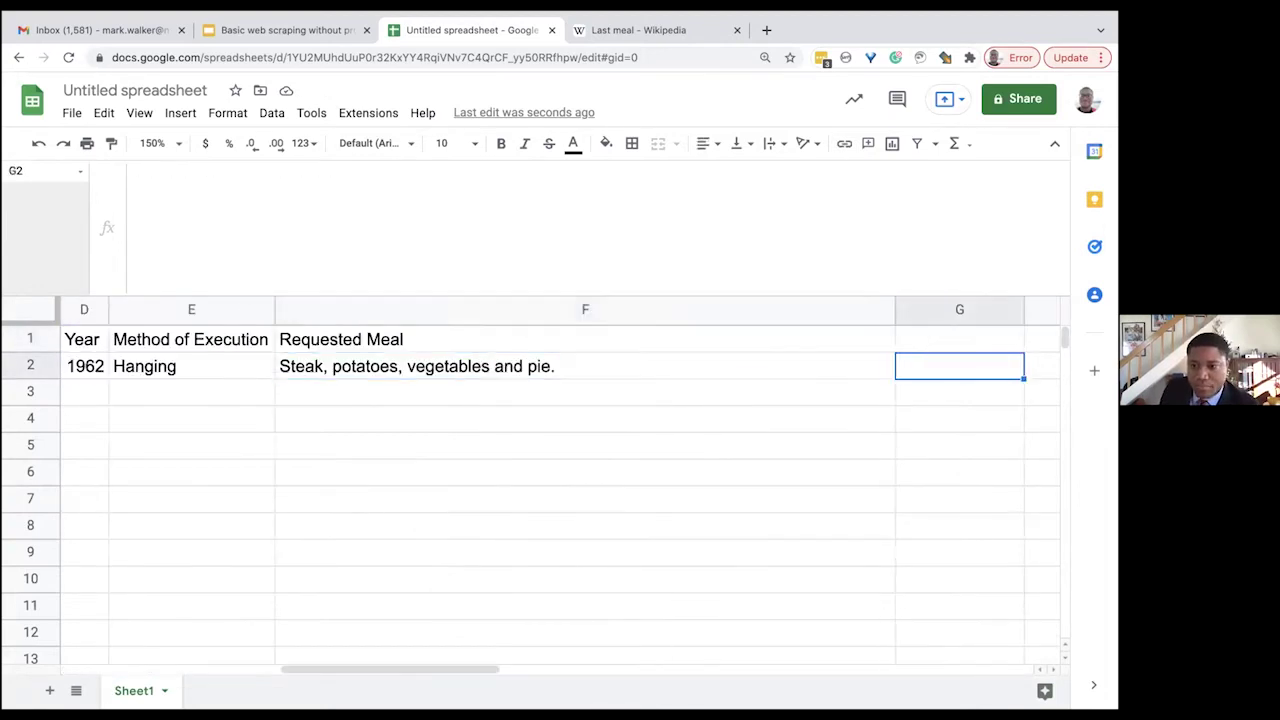
key(Left)
key(Left)
key(Left)
key(Left)
key(Left)
key(Left)
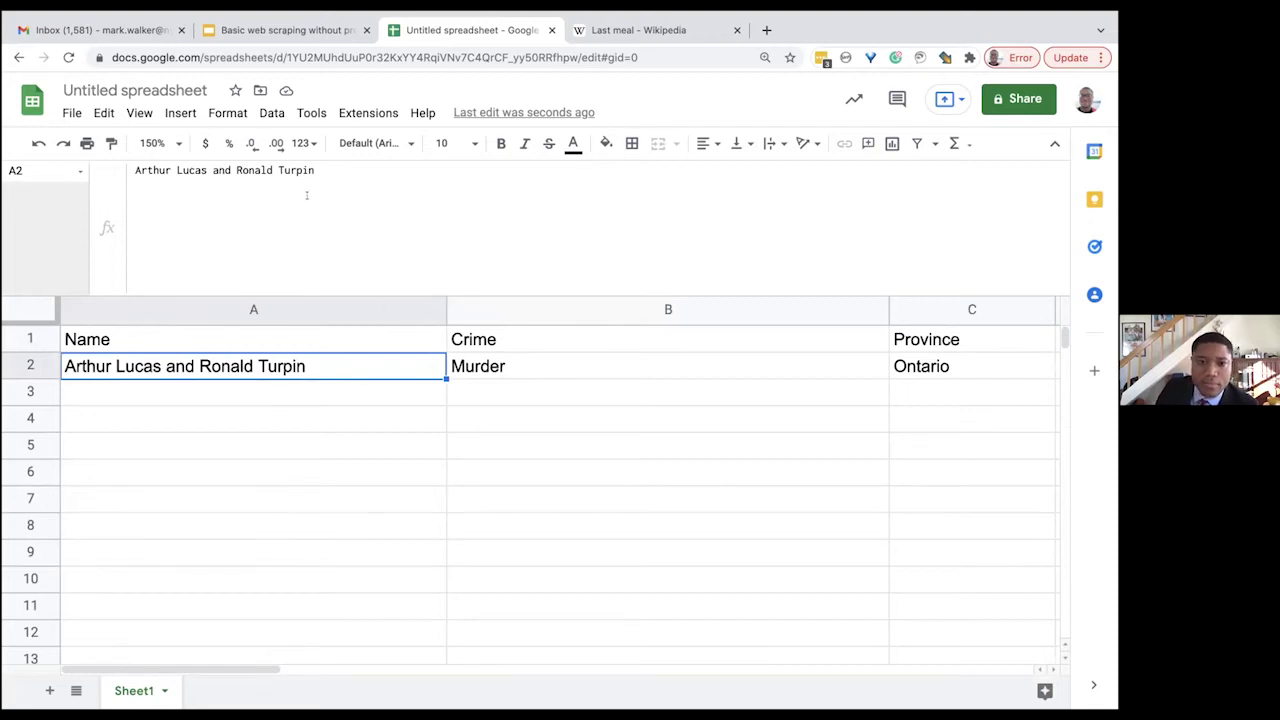
- Set the index in the A1 IMPORTHTML formula to 4
click(320, 317)
click(291, 339)
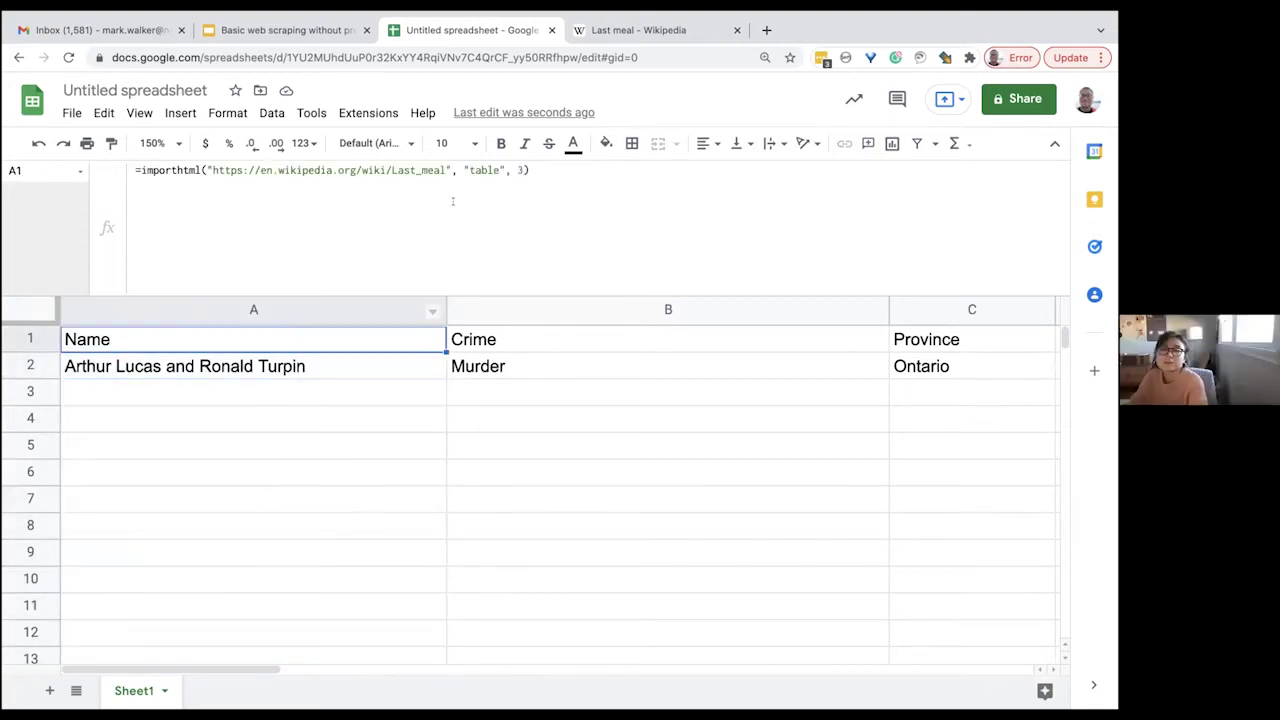
click(519, 170)
key(BackSpace)
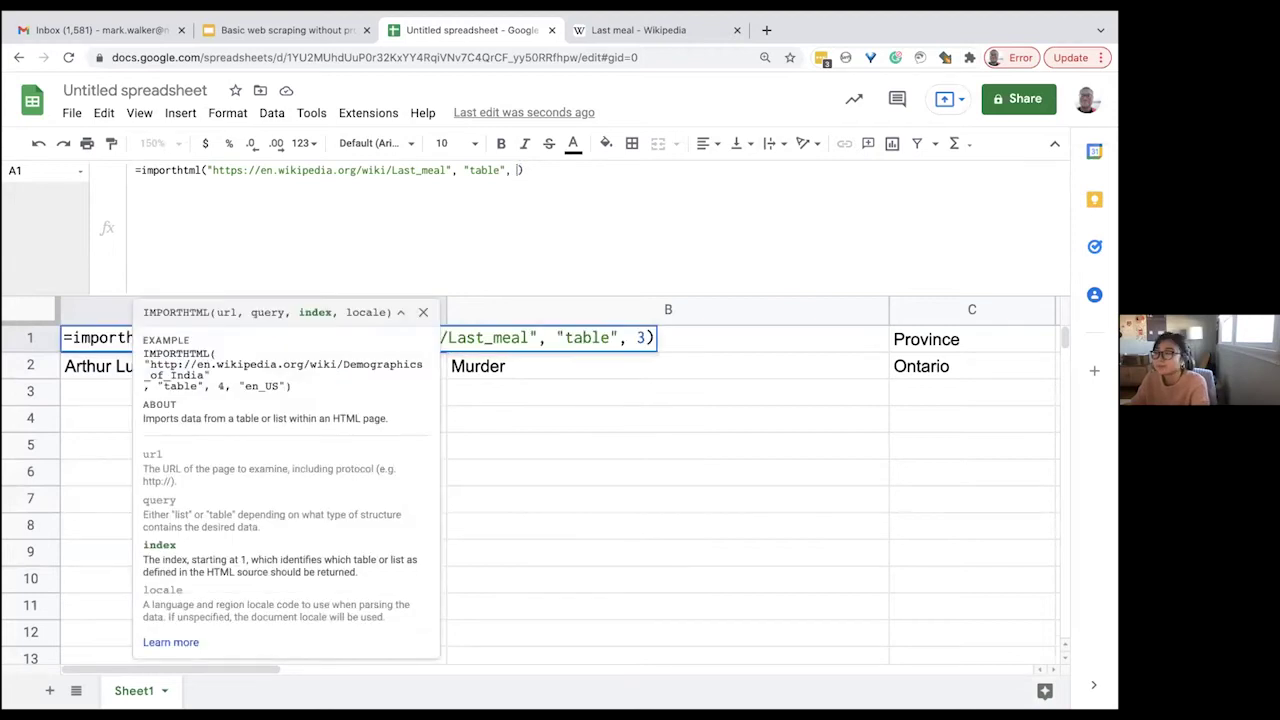
text(4)
key(Return)
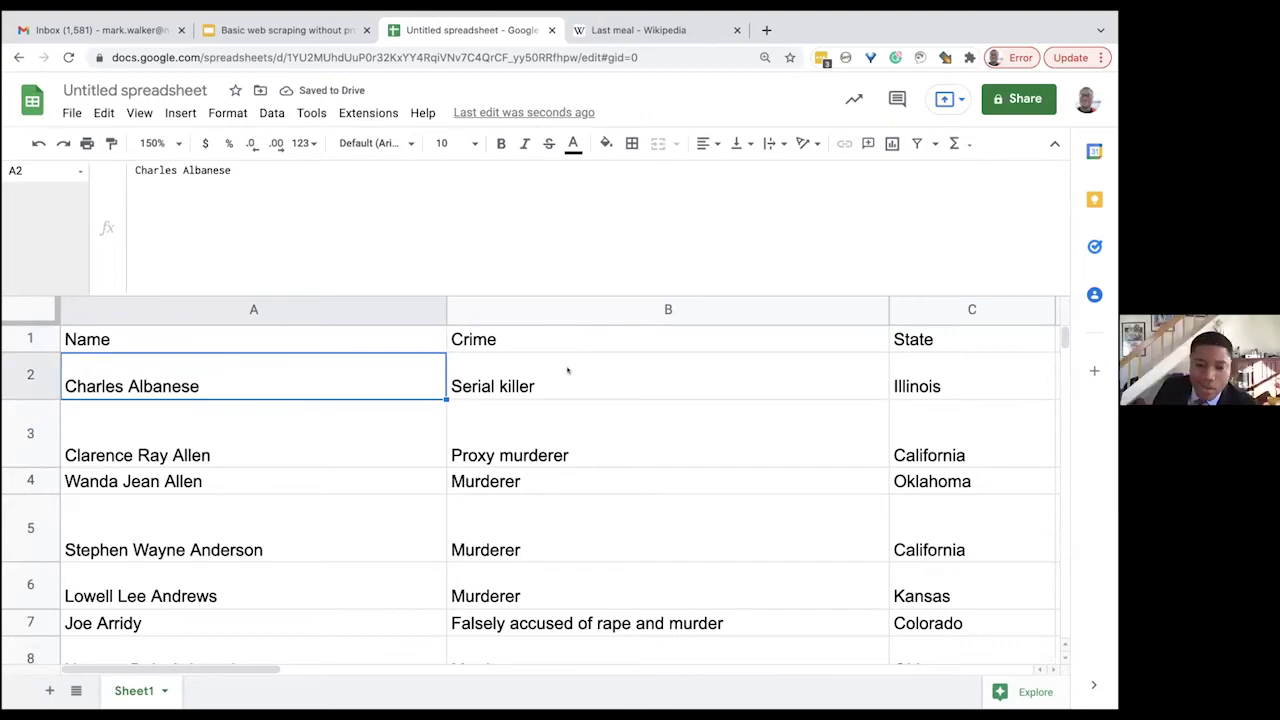
- Set the sheet zoom to 75% and look through the rows of the imported United States table
scroll(566, 370, down, 3)
click(136, 112)
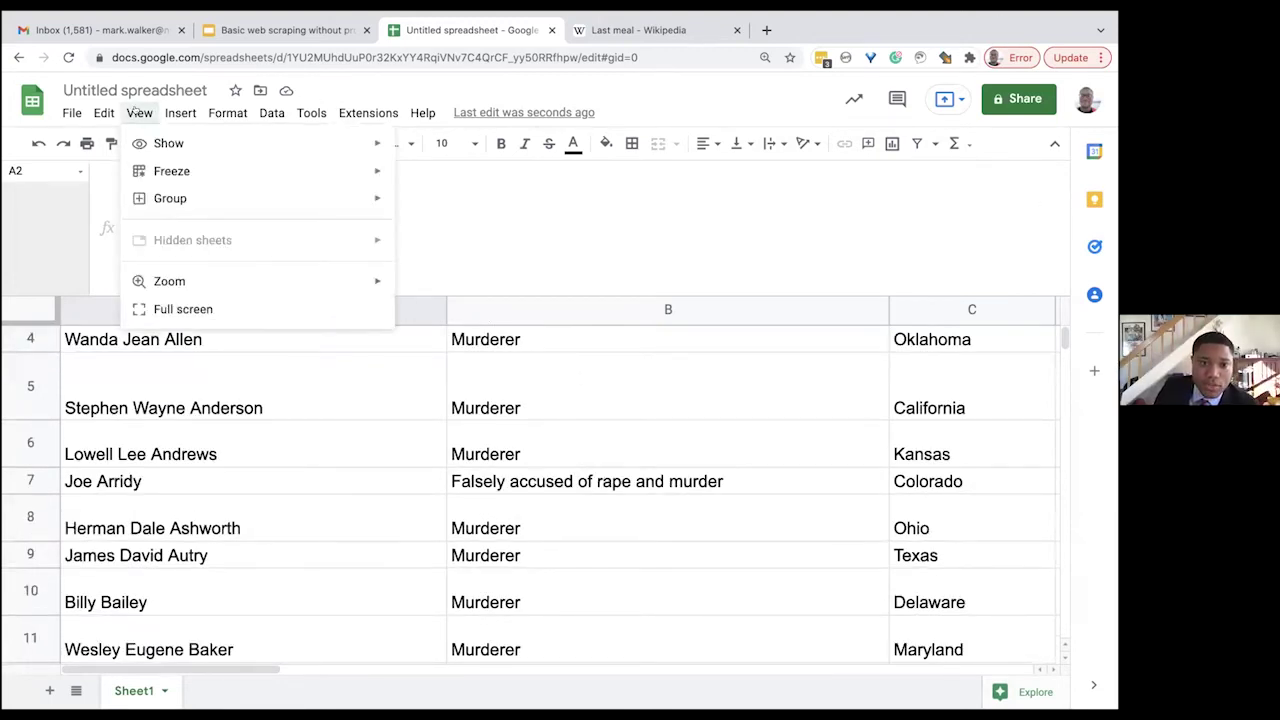
mouse_move(272, 281)
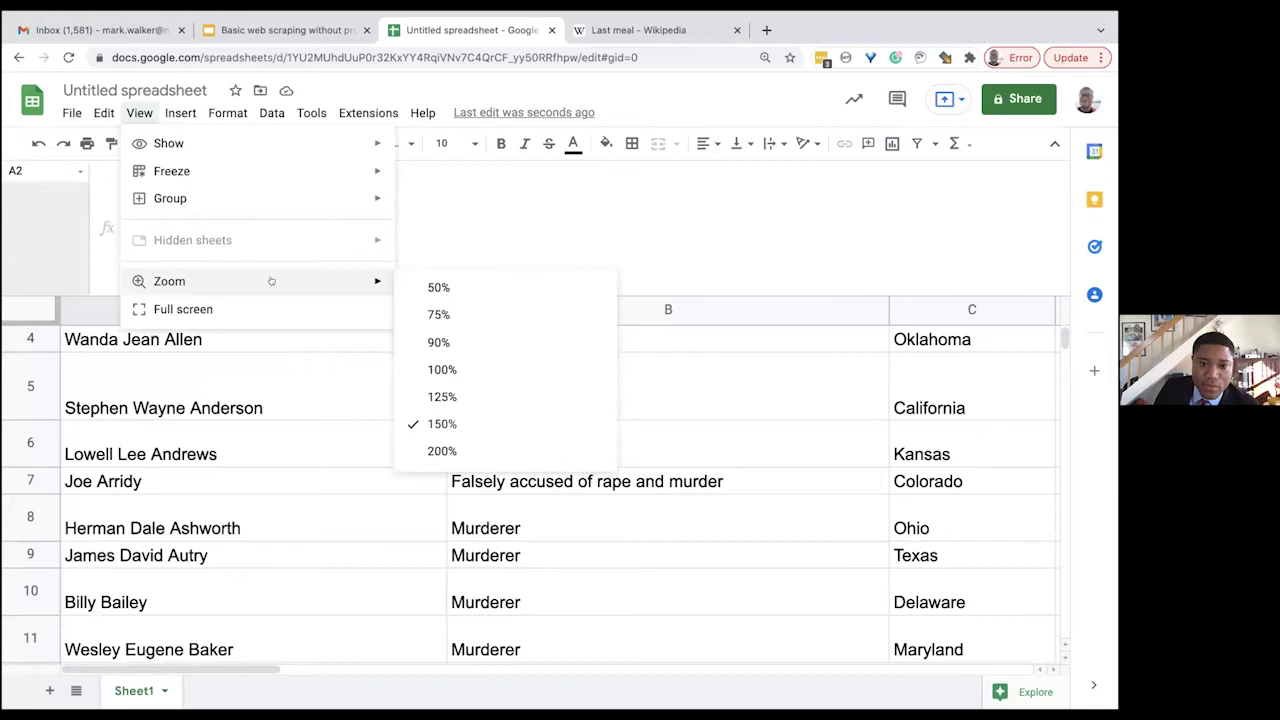
click(438, 314)
scroll(403, 415, down, 5)
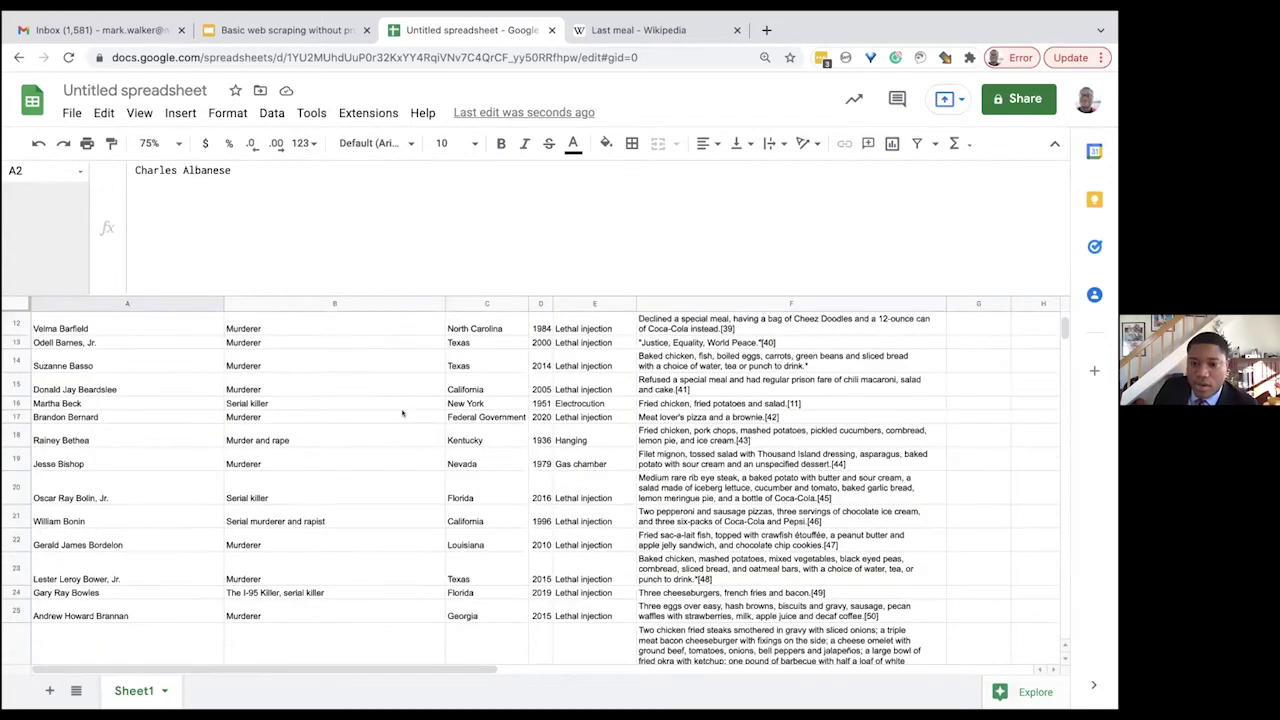
scroll(983, 611, up, 4)
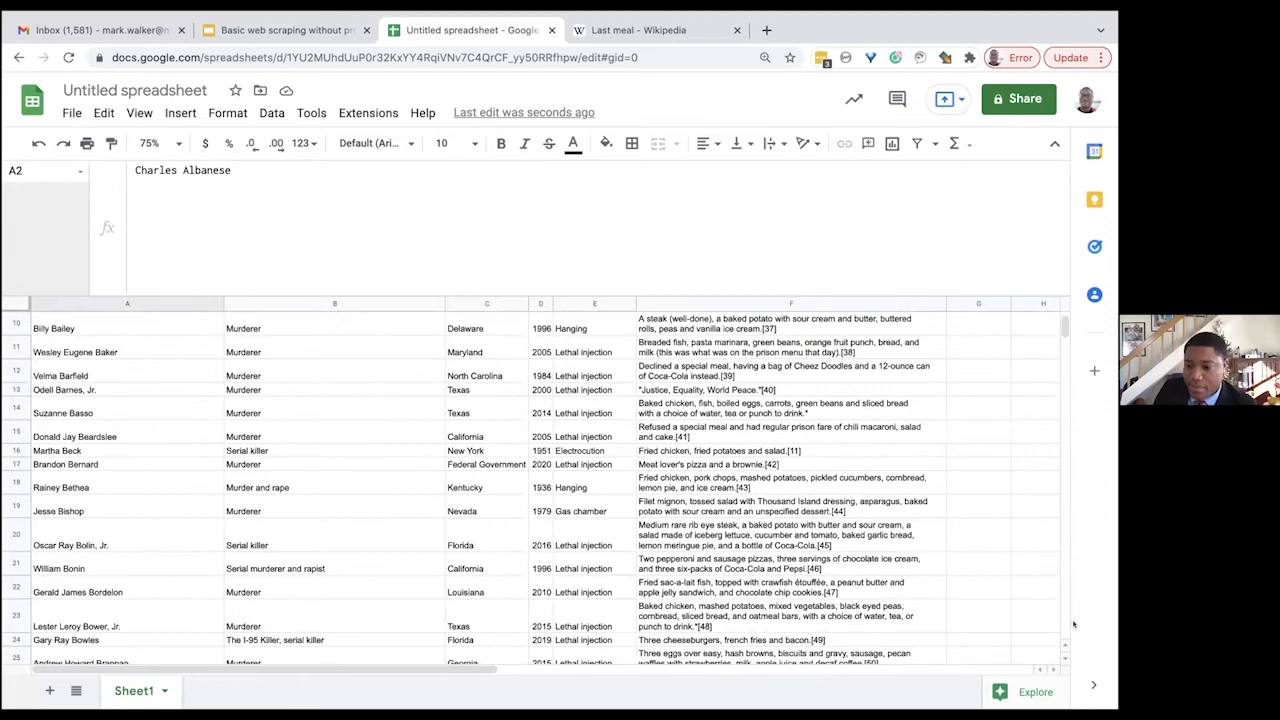
scroll(223, 431, down, 5)
scroll(120, 400, up, 8)
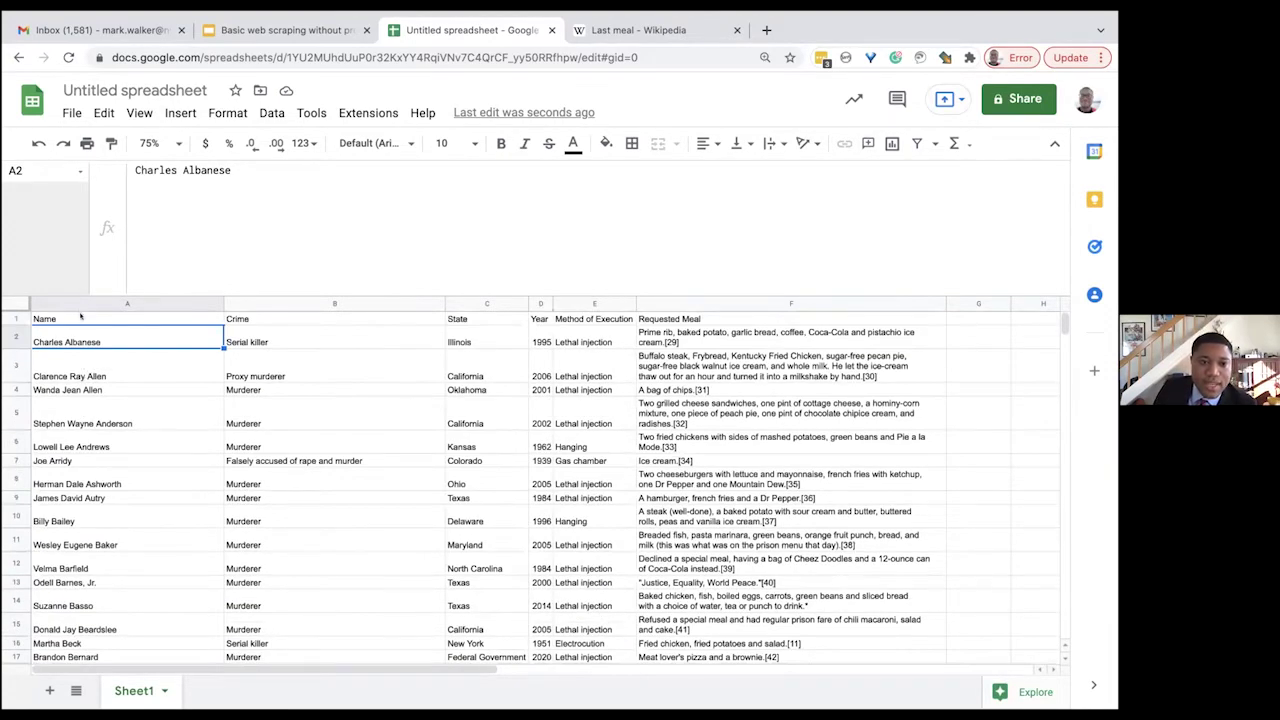
- Check the formula in A1 and copy the entire sheet
click(81, 317)
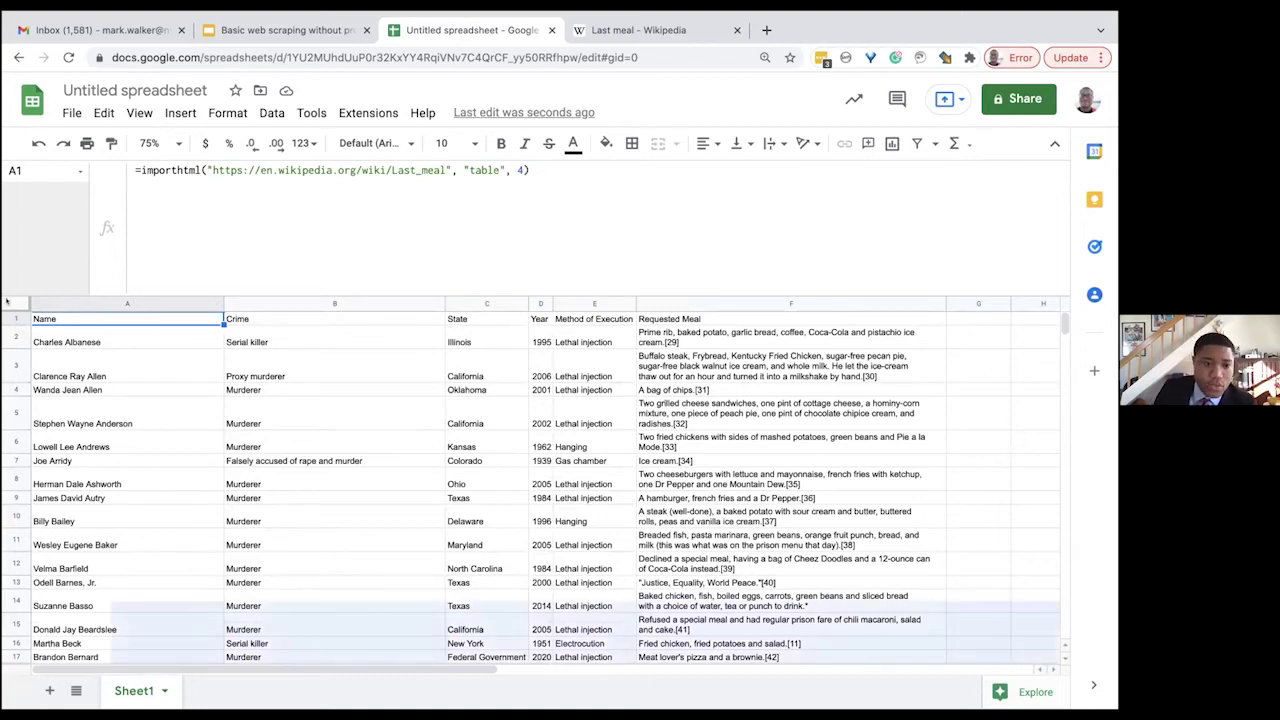
click(6, 301)
right_click(163, 402)
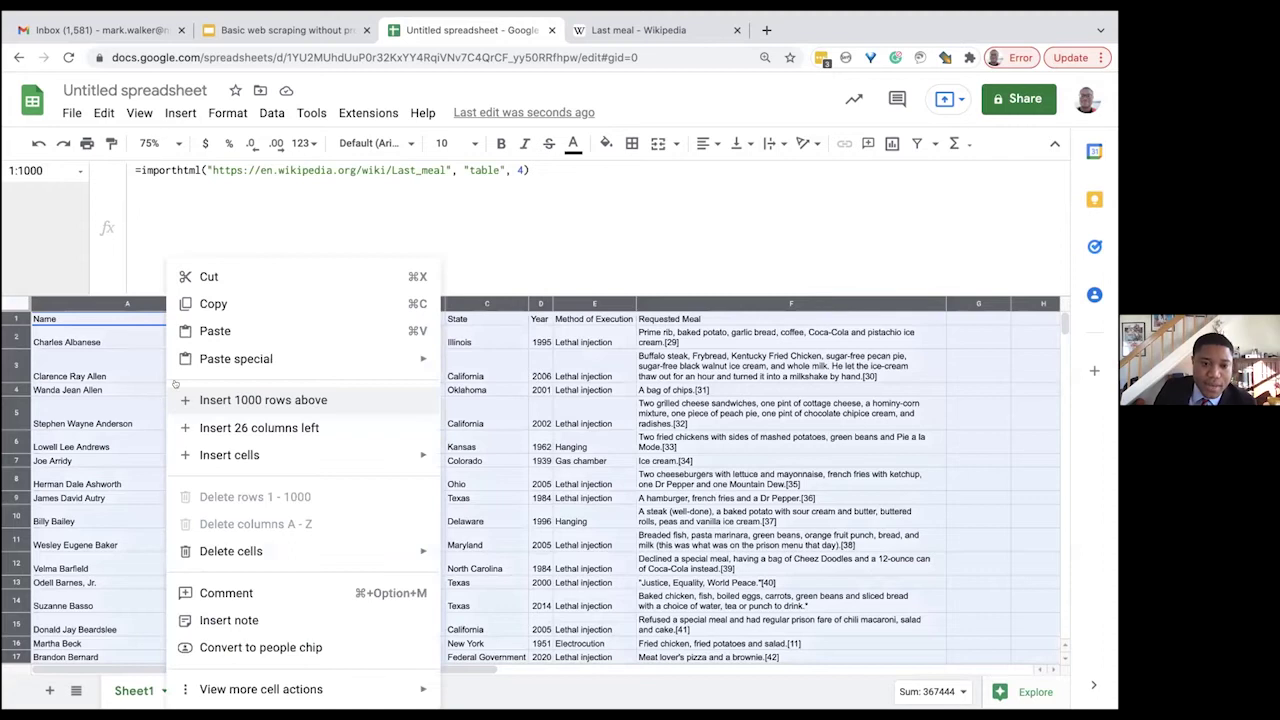
click(213, 303)
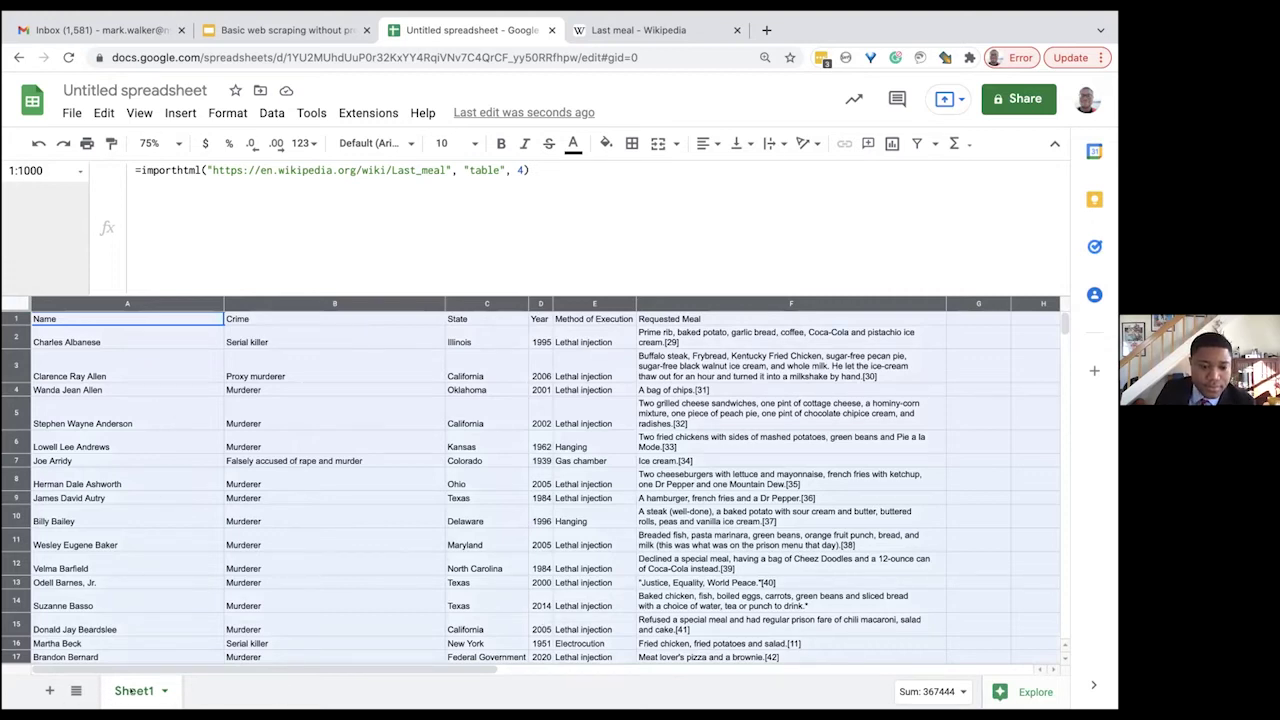
- Rename Sheet1 as "Scrapped data"
double_click(131, 691)
text(S)
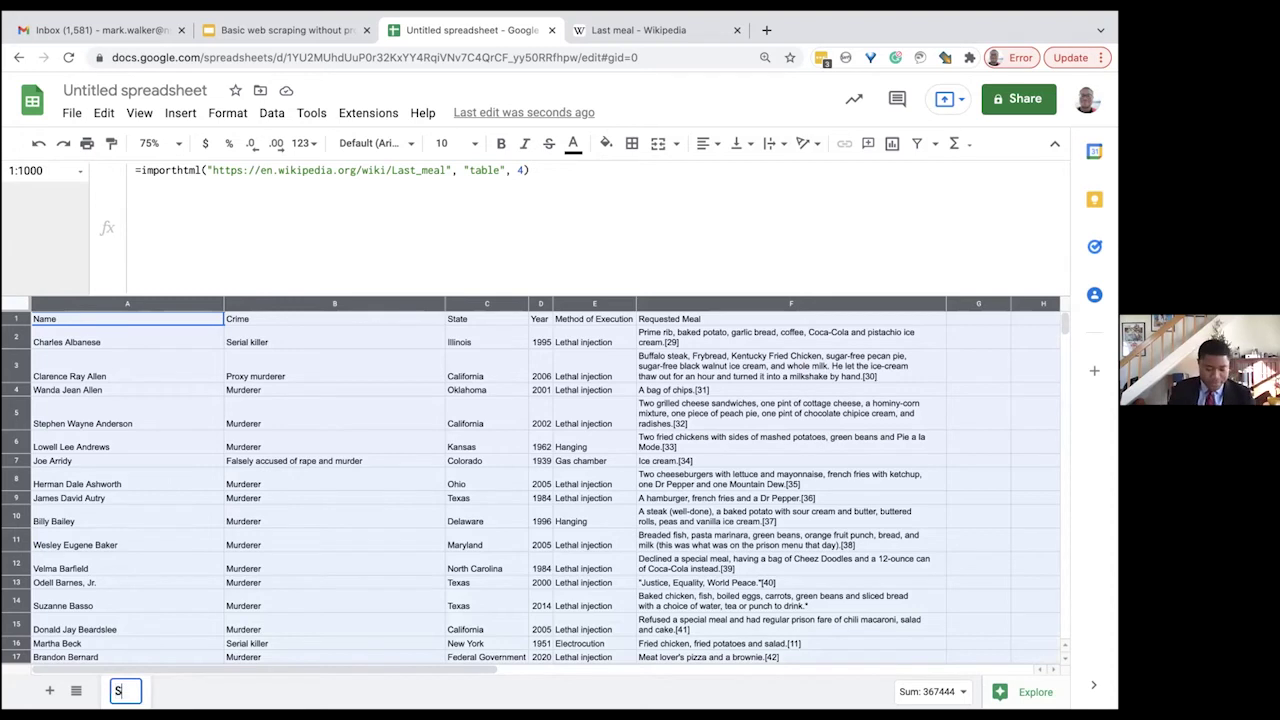
text(crapped data)
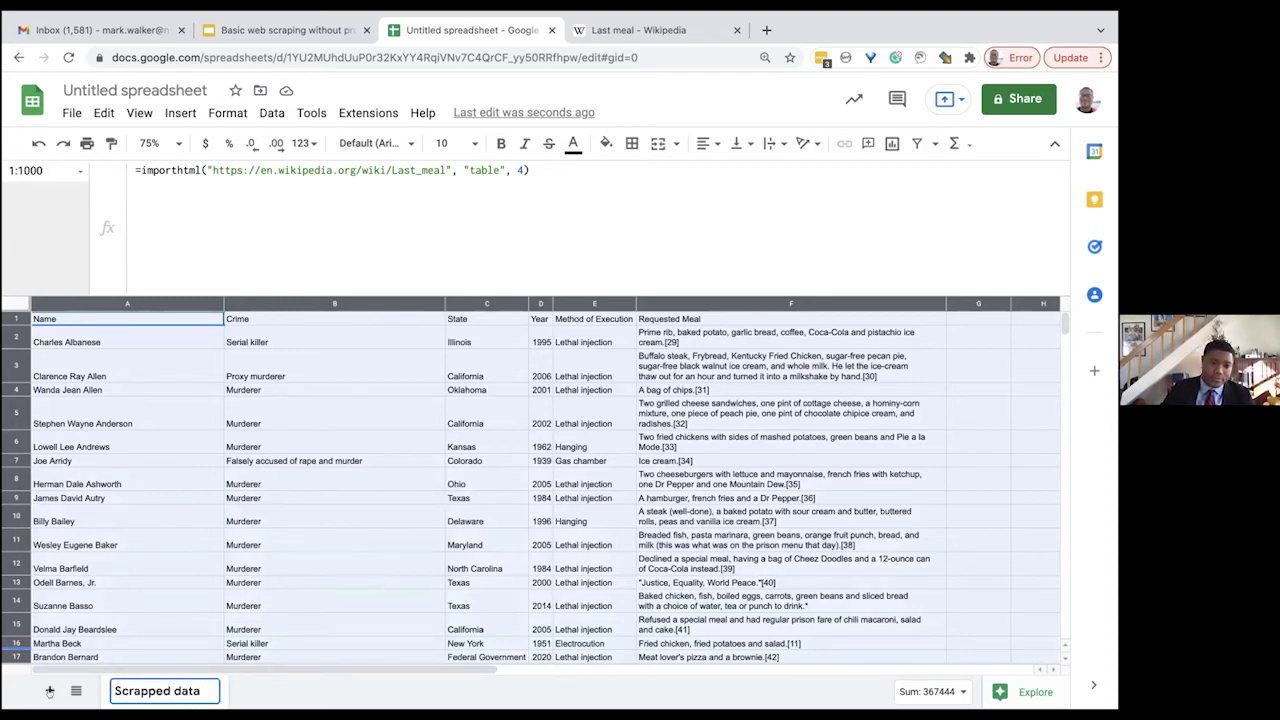
- Add a new sheet and name it "Working data"
click(49, 691)
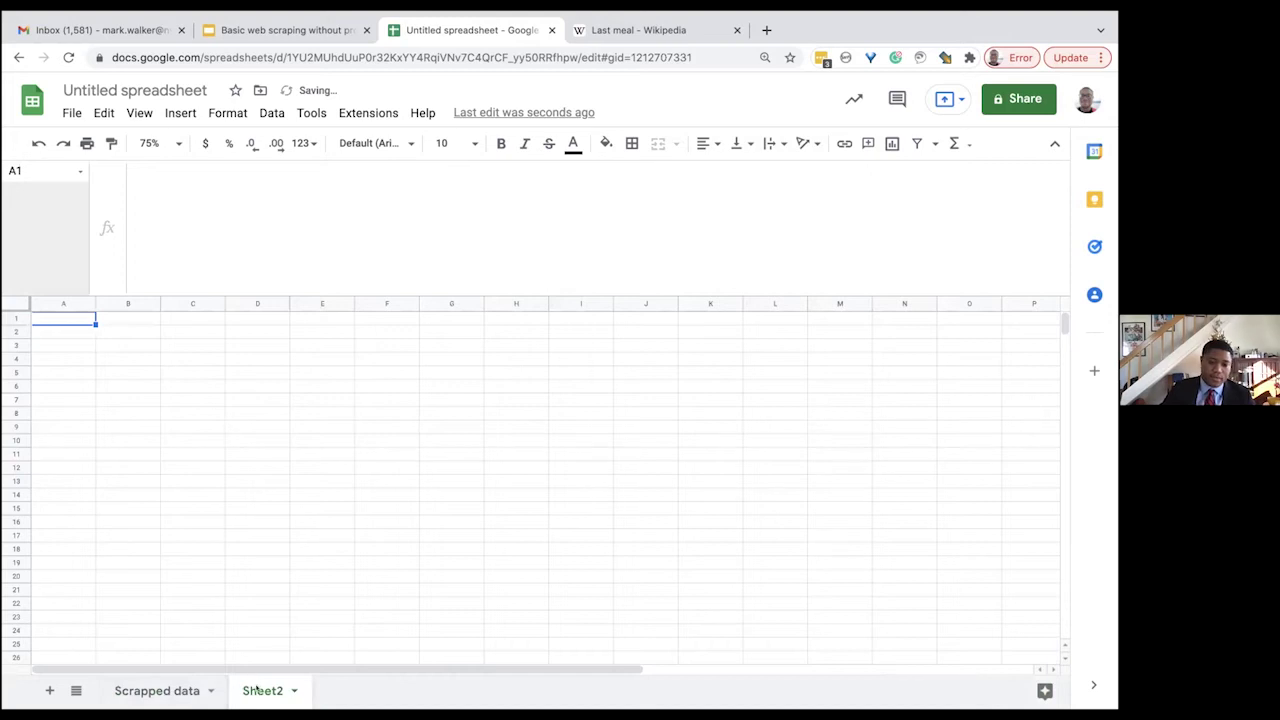
double_click(257, 690)
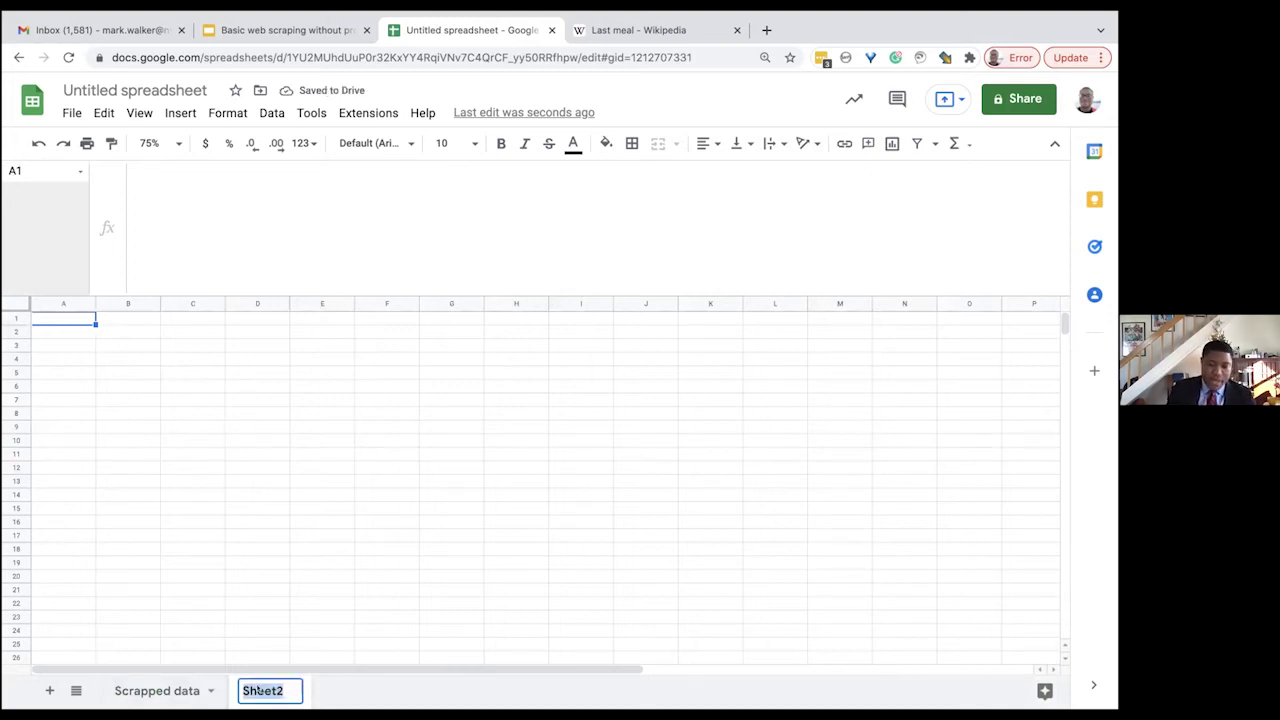
text(Wor)
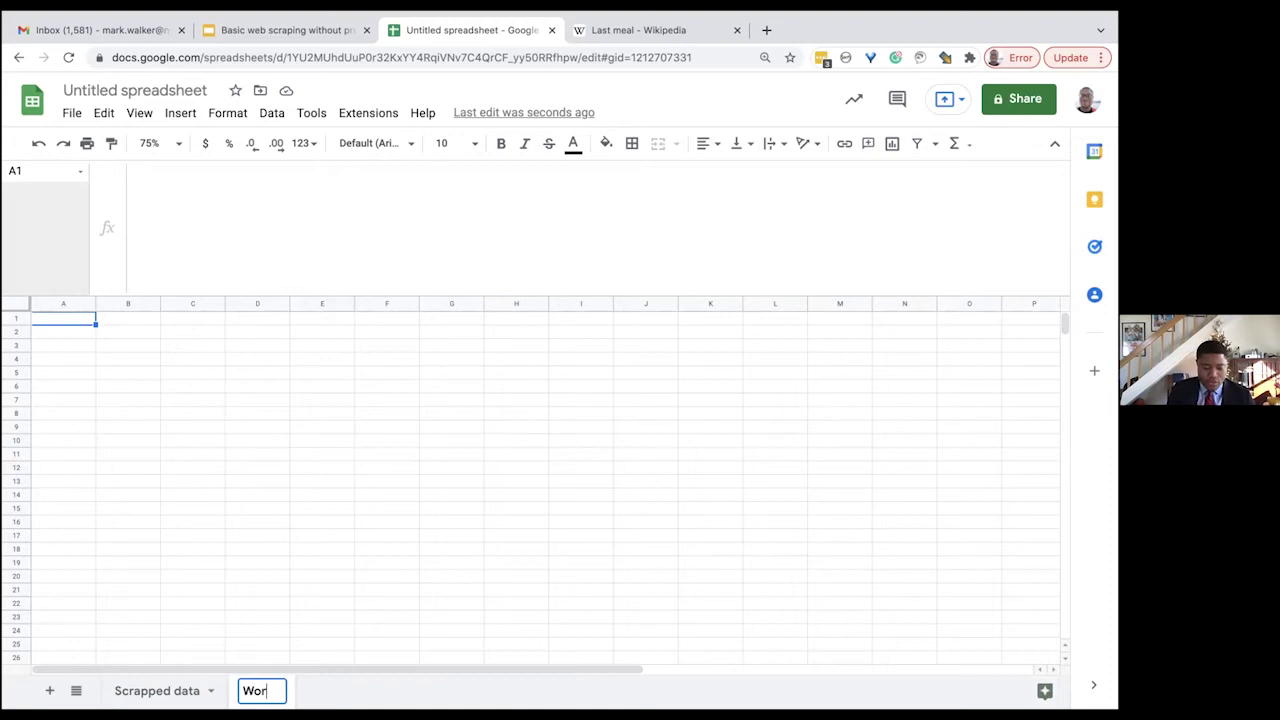
text(king data)
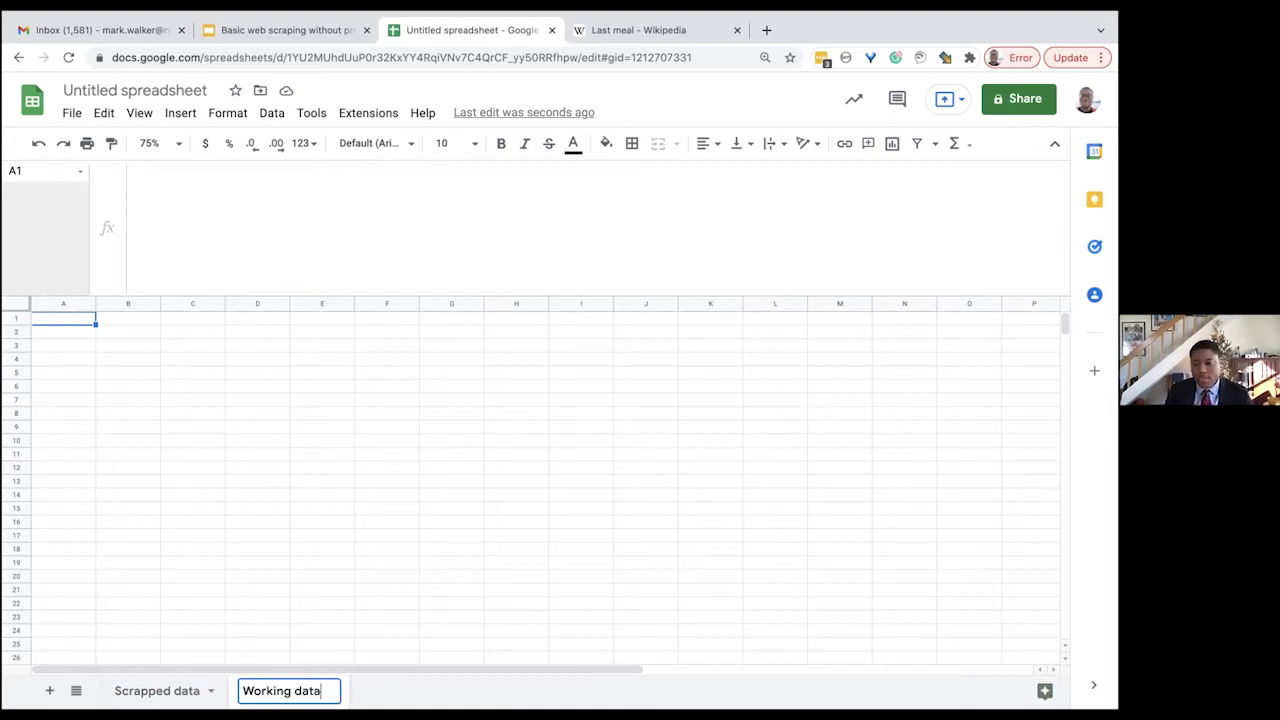
click(233, 357)
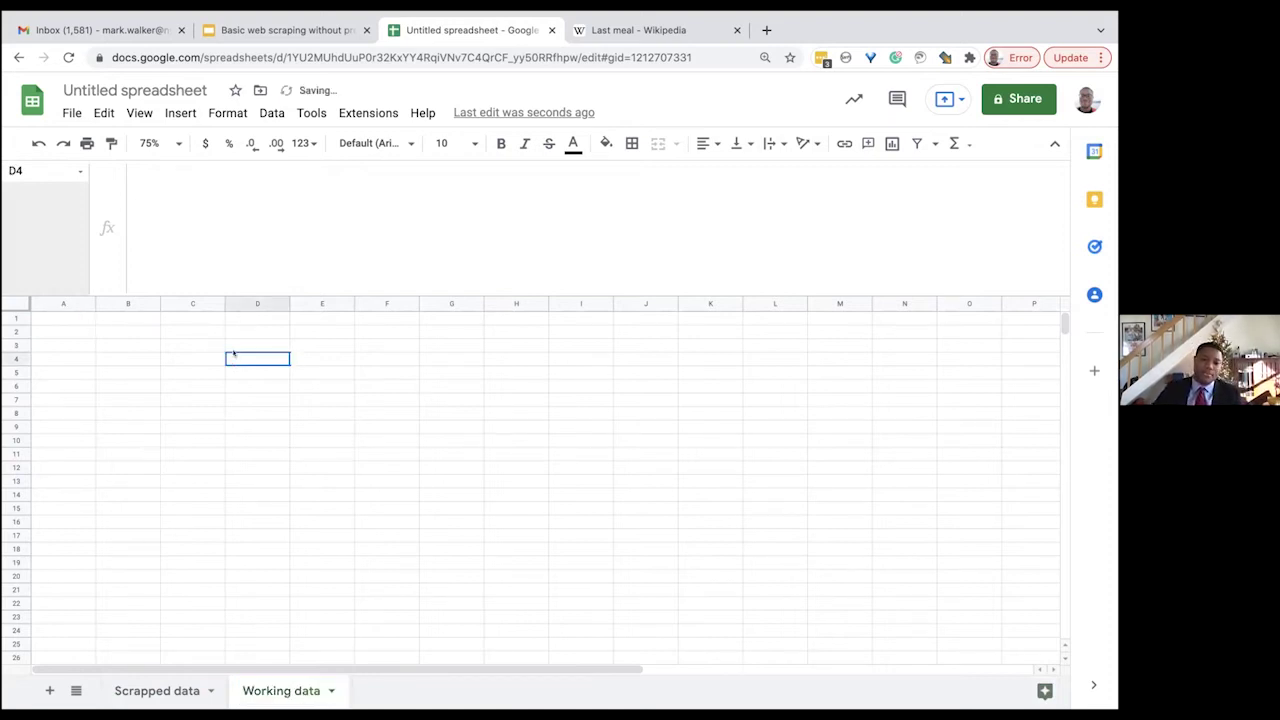
- Paste the copied table into the Working data sheet from A1 as values only and check its cells for formulas
click(46, 316)
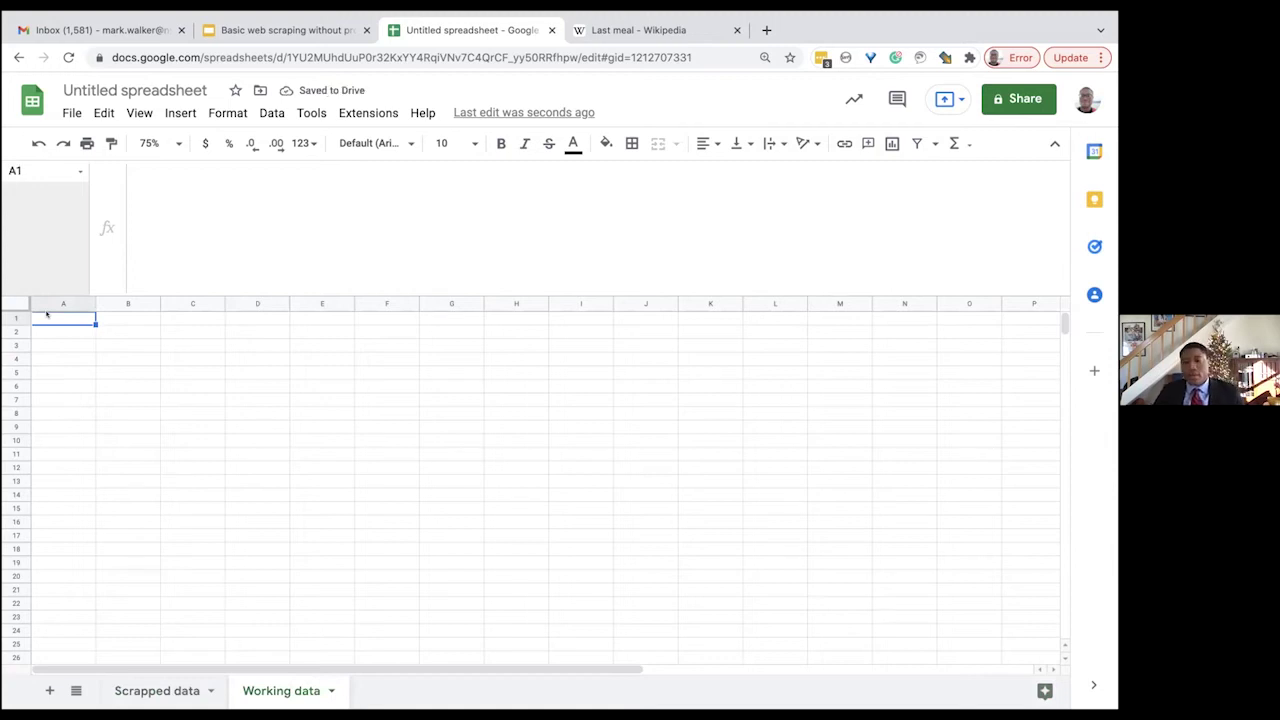
right_click(46, 316)
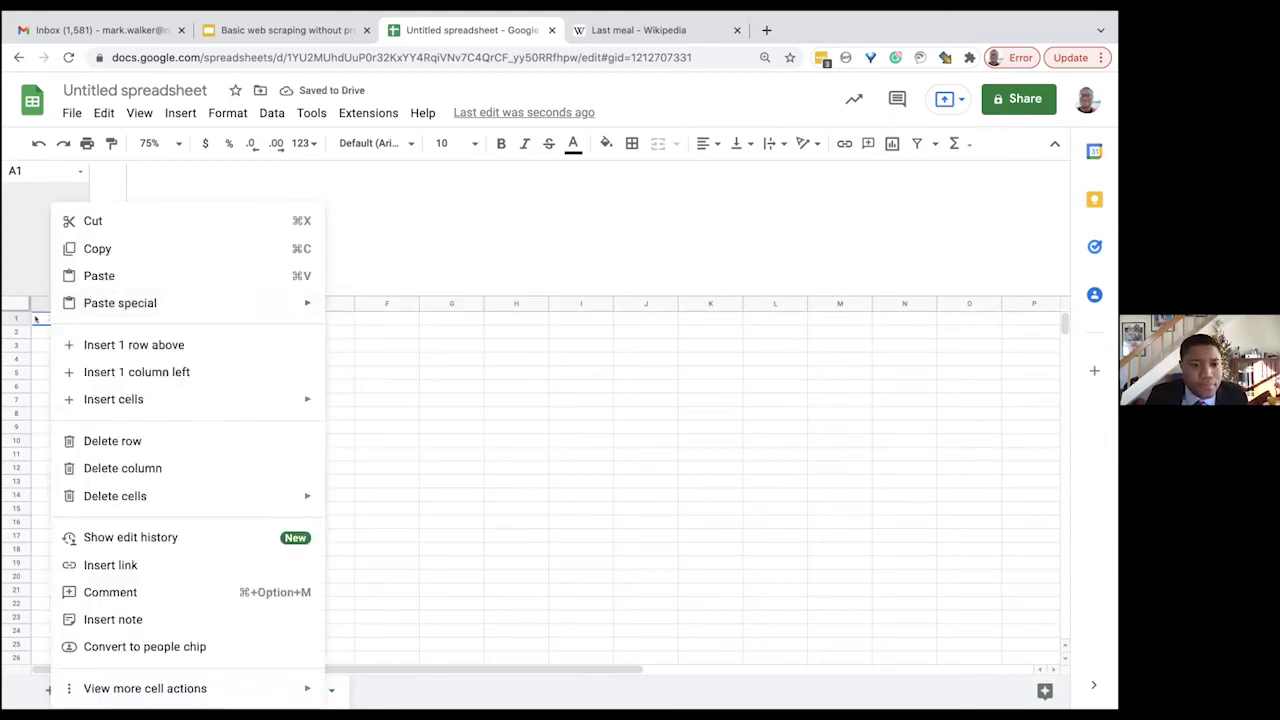
mouse_move(110, 302)
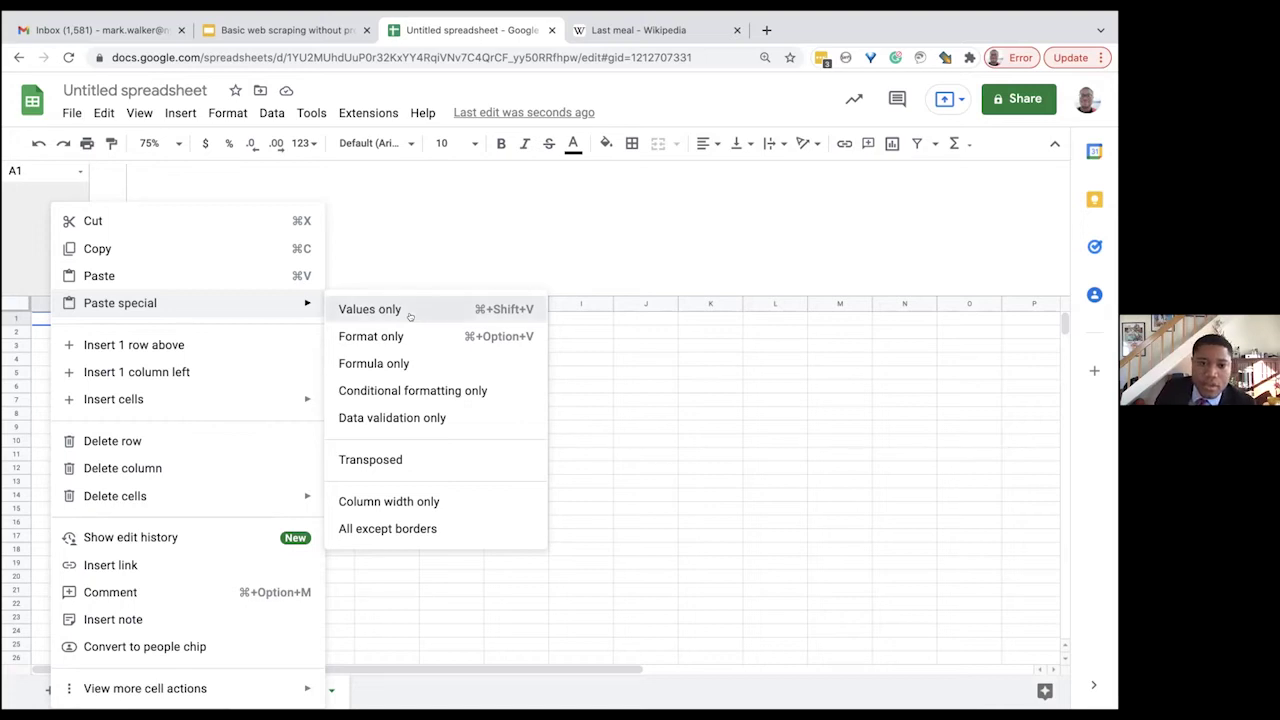
click(369, 309)
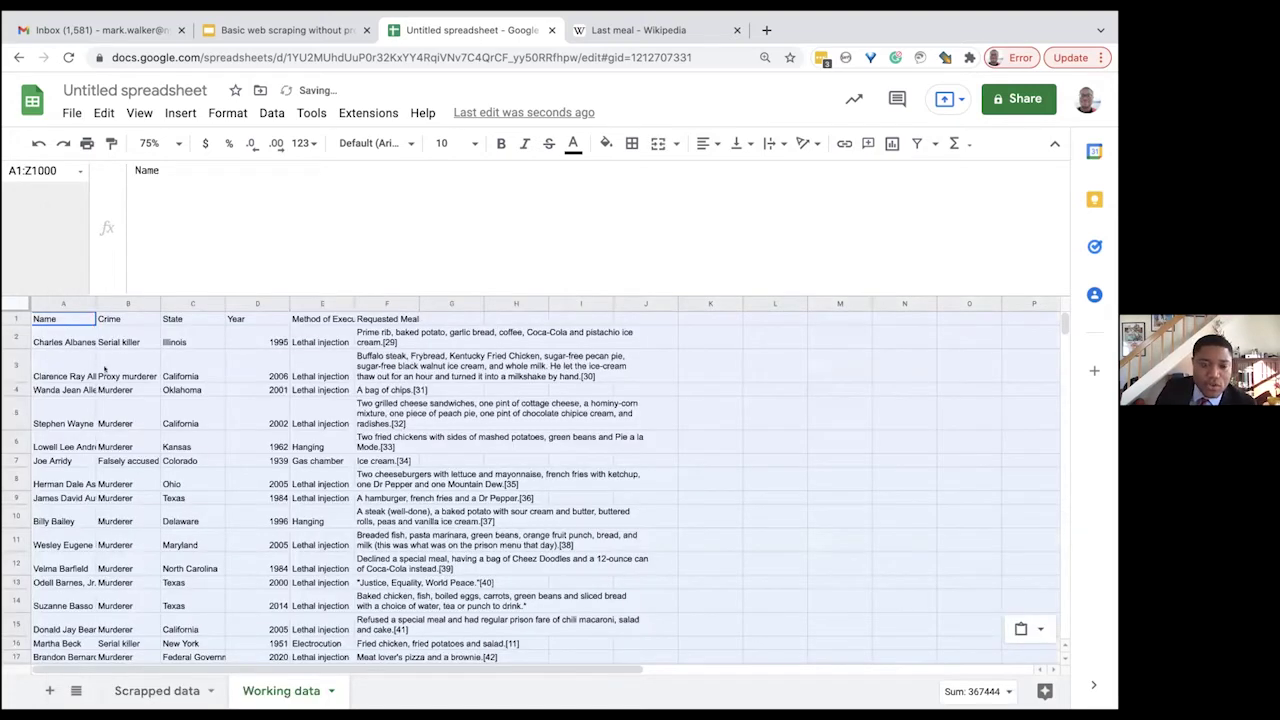
click(110, 373)
click(35, 318)
key(Right)
key(Right)
key(Home)
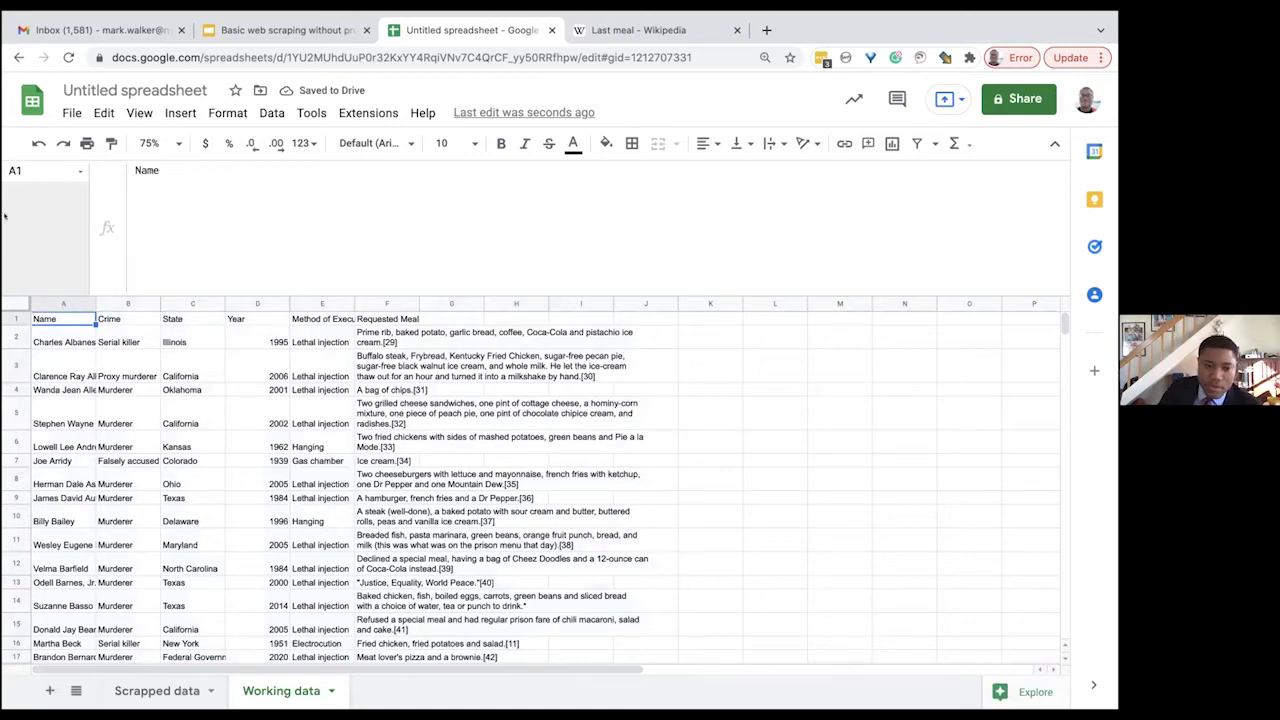
- Fit all column widths of the Working data sheet to their contents
click(10, 300)
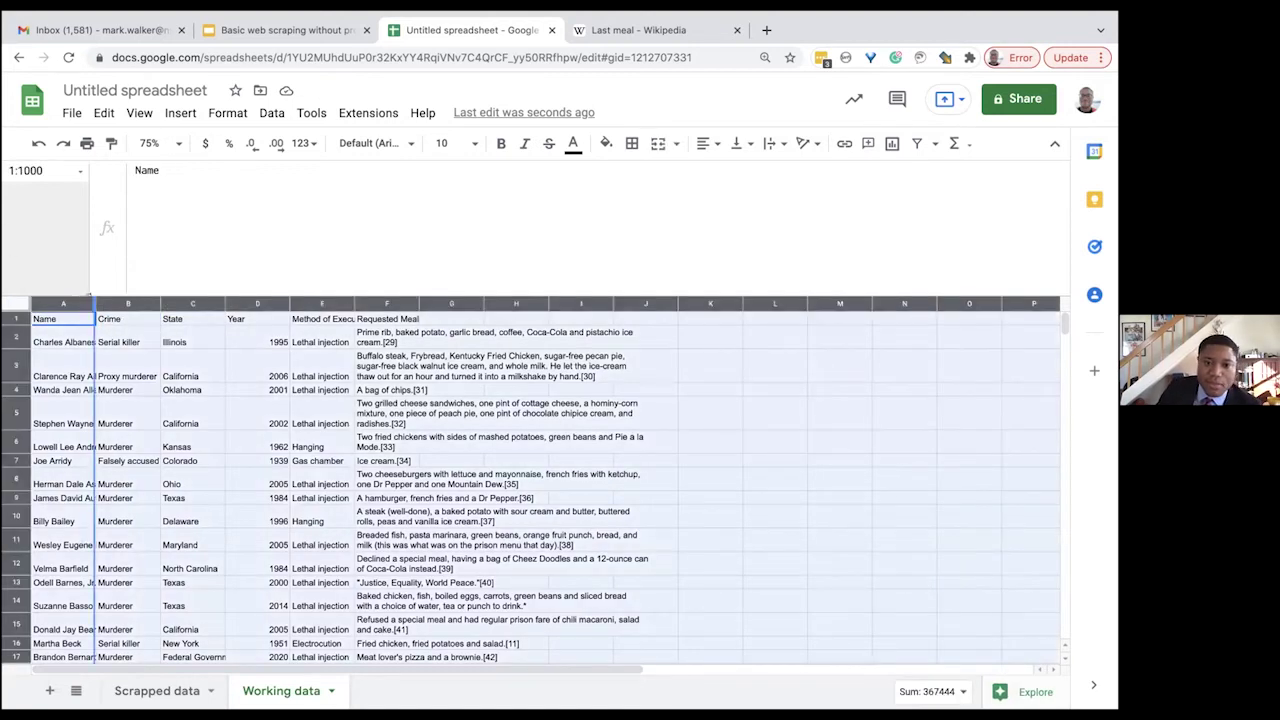
double_click(95, 303)
key(Right)
key(Left)
key(Left)
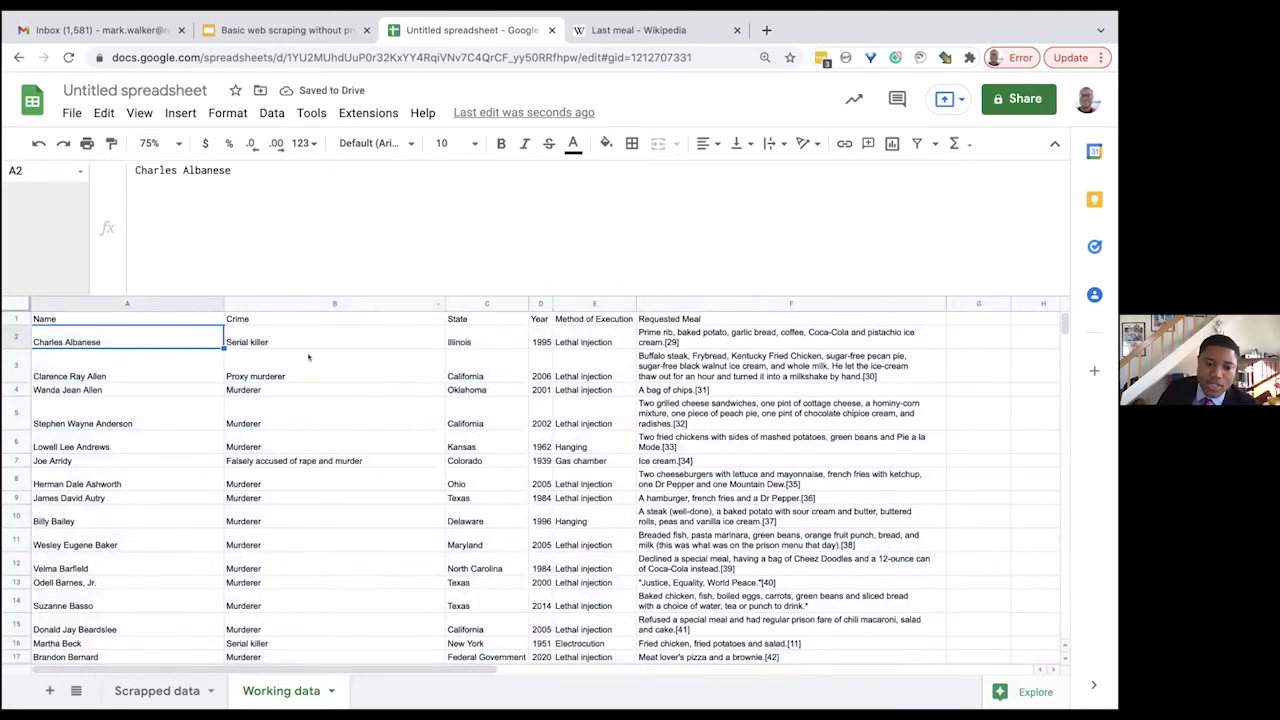
- Compare the A1 formula in the Scrapped data sheet with the plain values in the Working data sheet
click(156, 692)
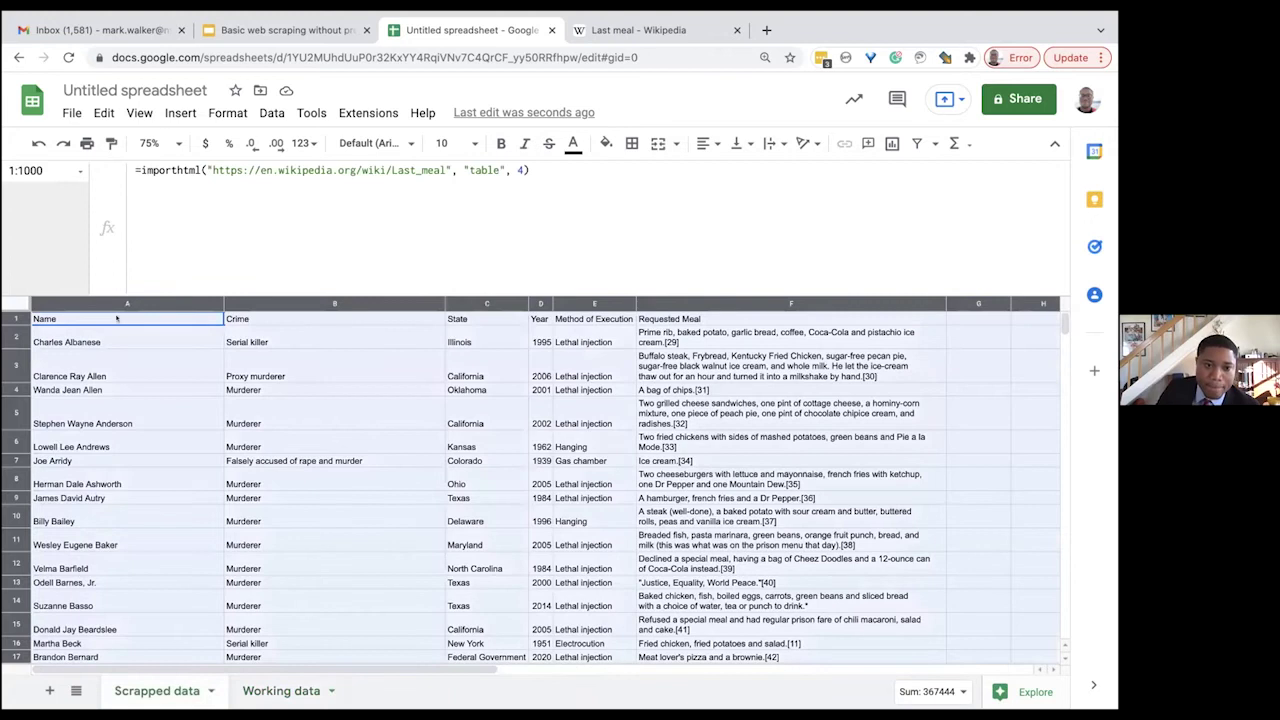
click(177, 341)
click(180, 320)
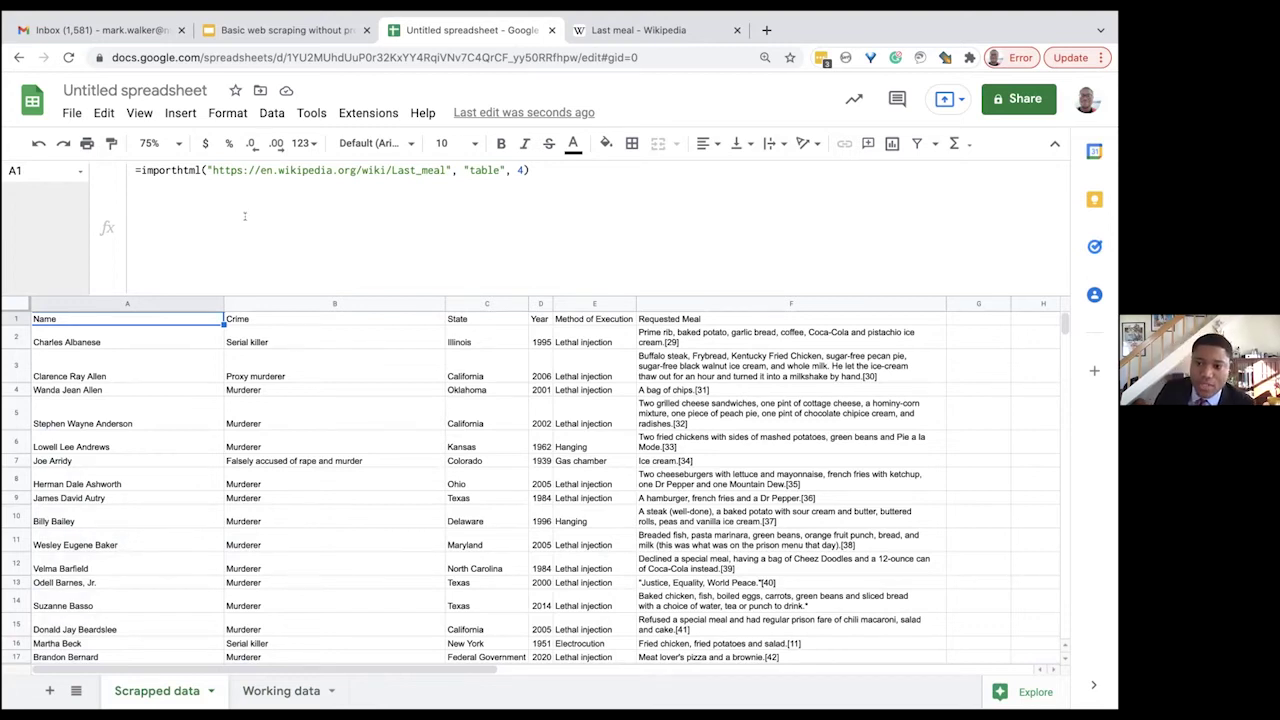
click(272, 690)
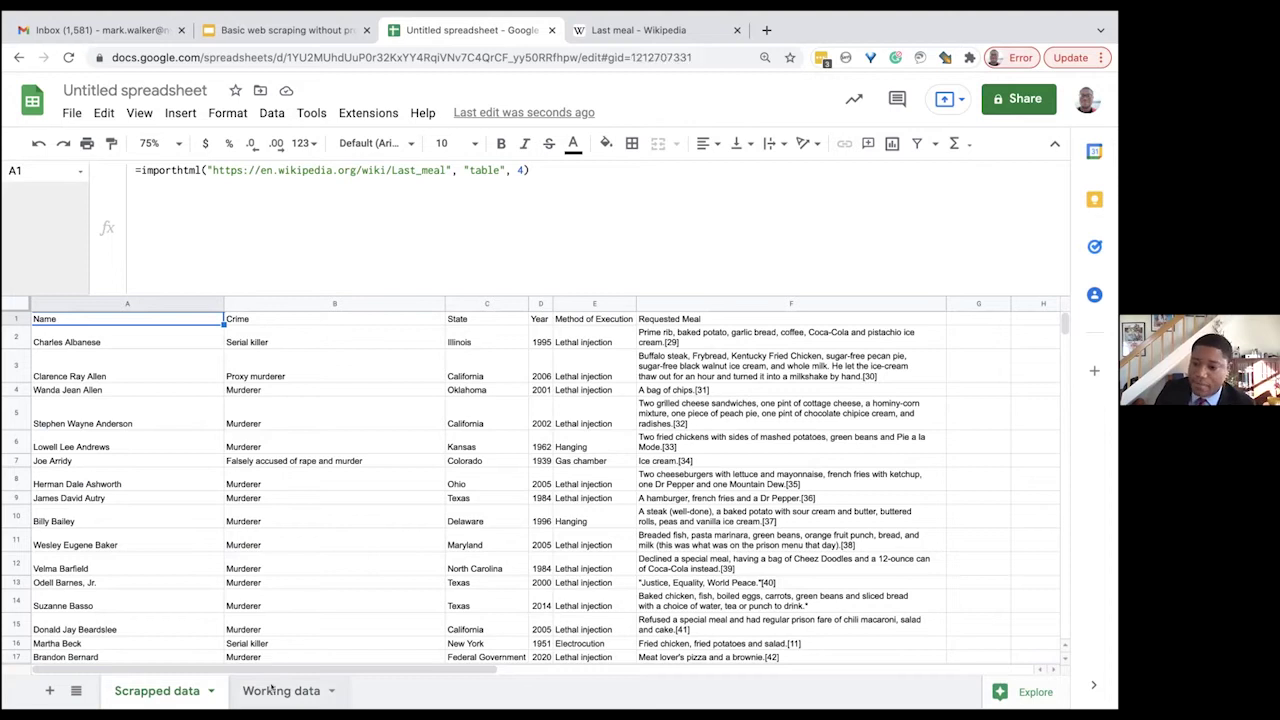
click(355, 353)
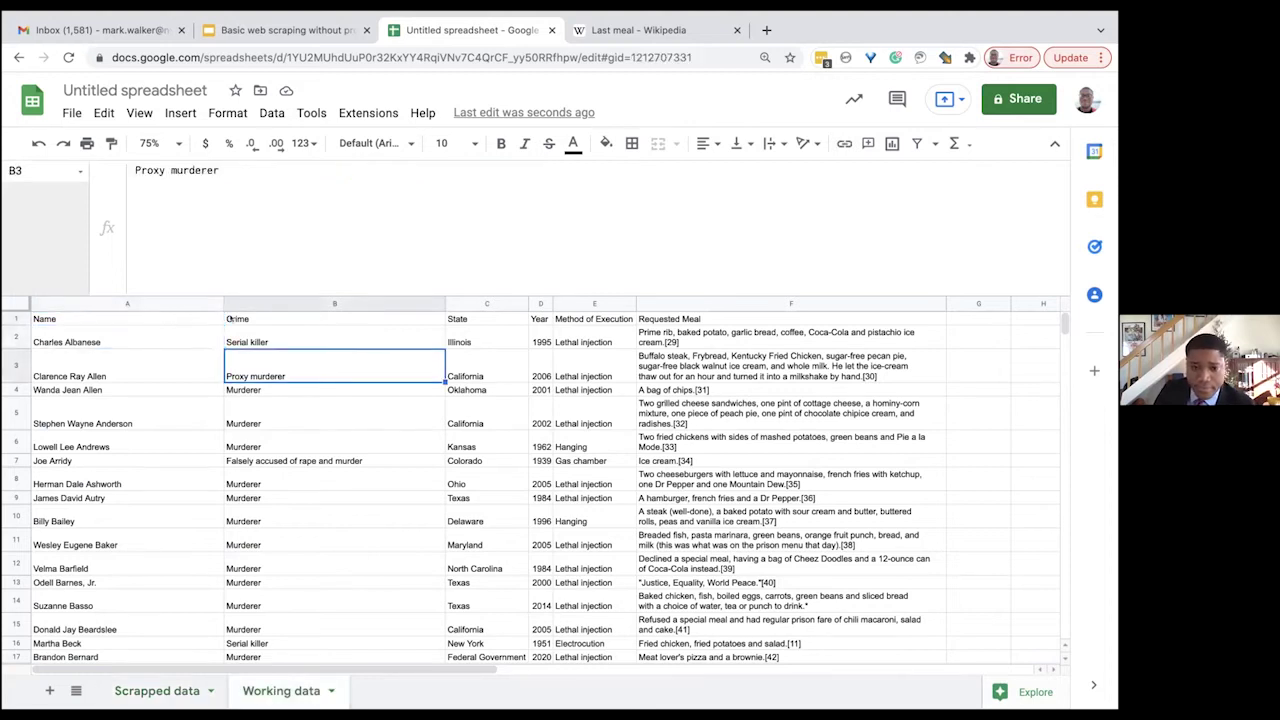
- Add a third blank sheet to the spreadsheet and switch to the Wikipedia Last meal article
click(49, 690)
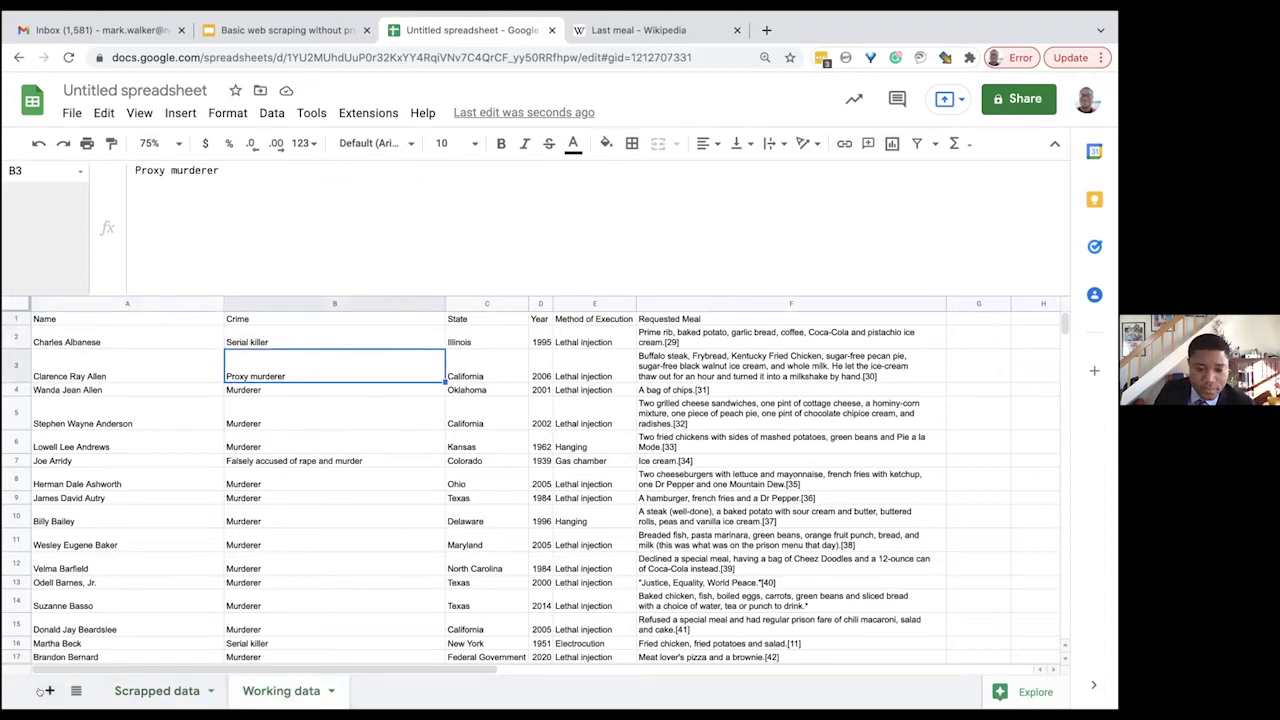
click(397, 692)
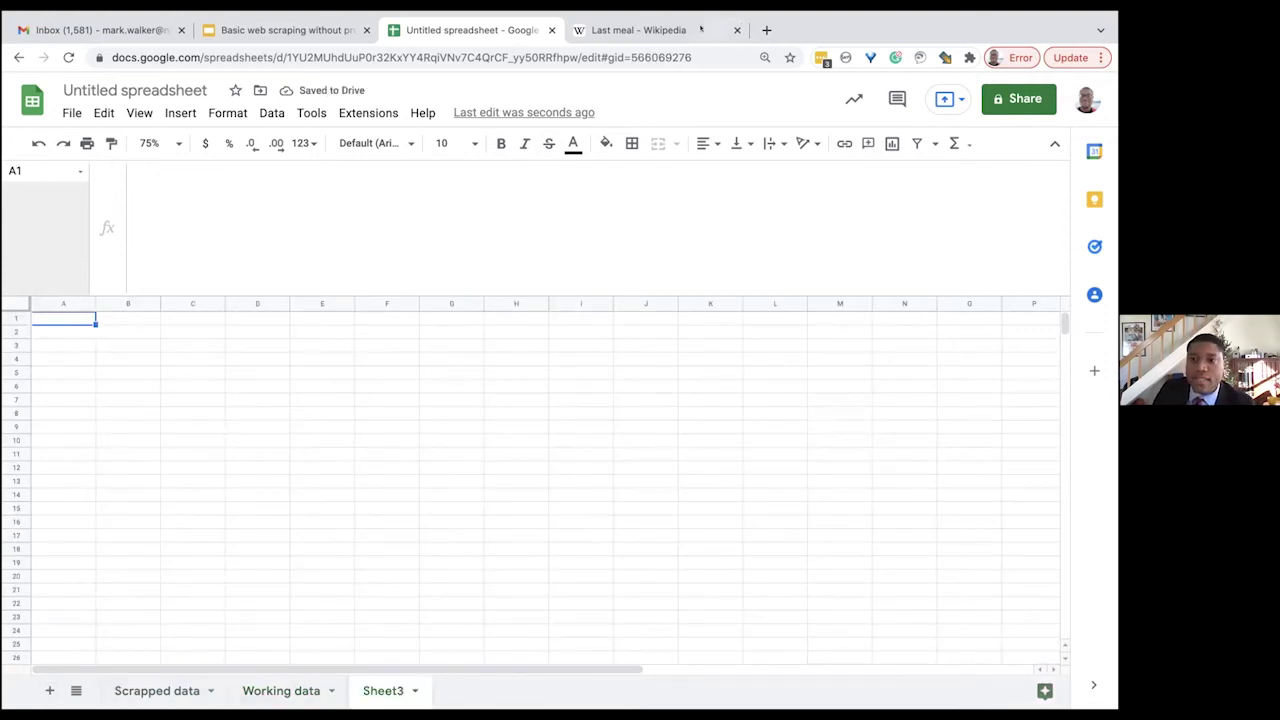
click(641, 23)
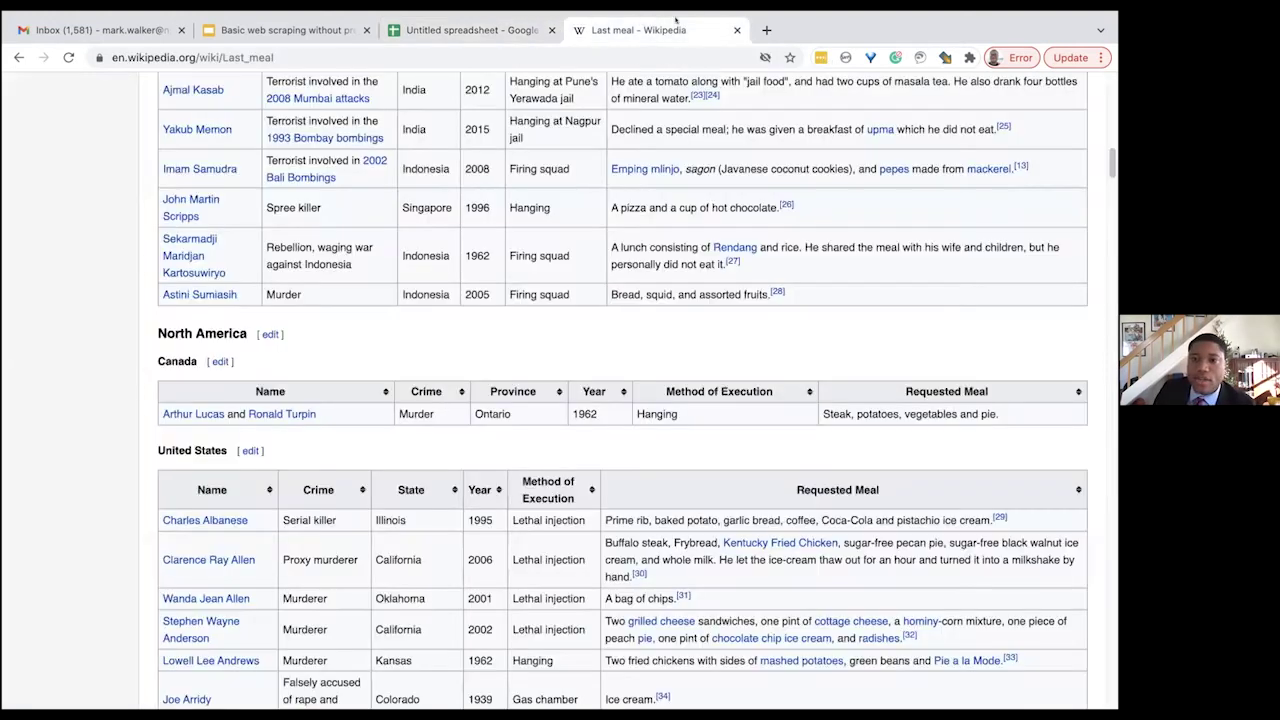
- Open the ire.org website in a new browser tab
click(766, 29)
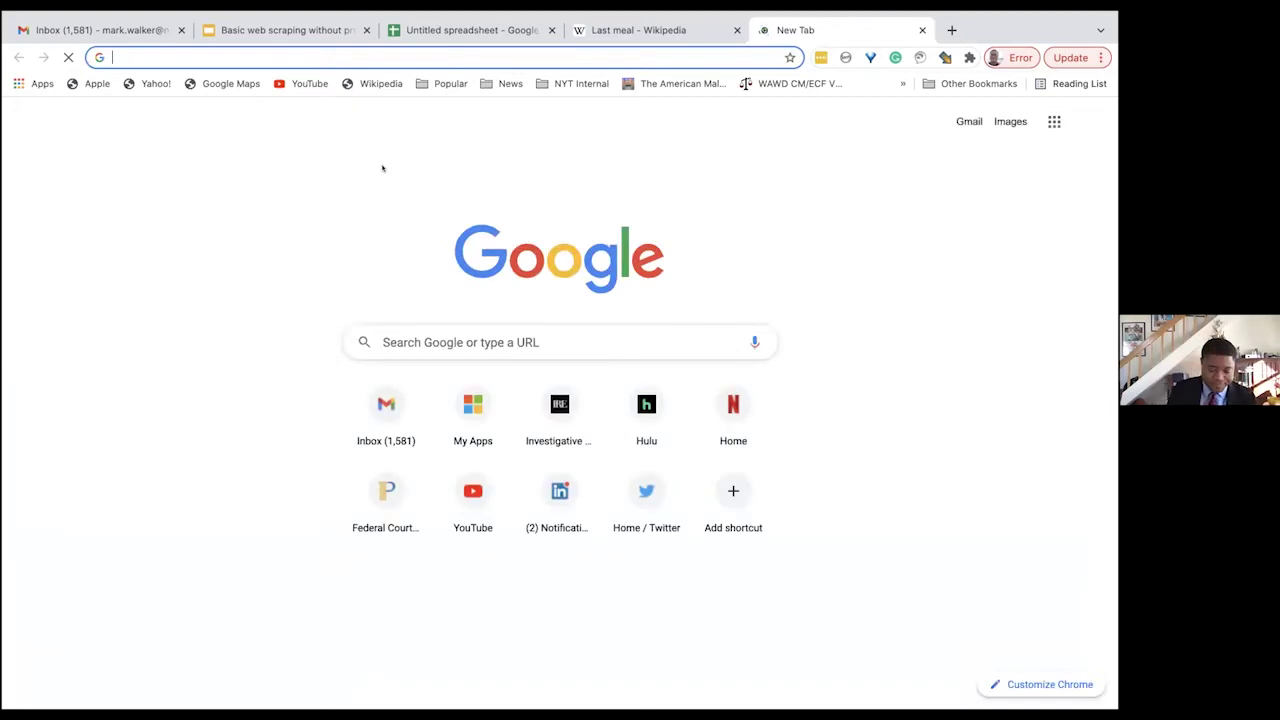
text(ire.rg)
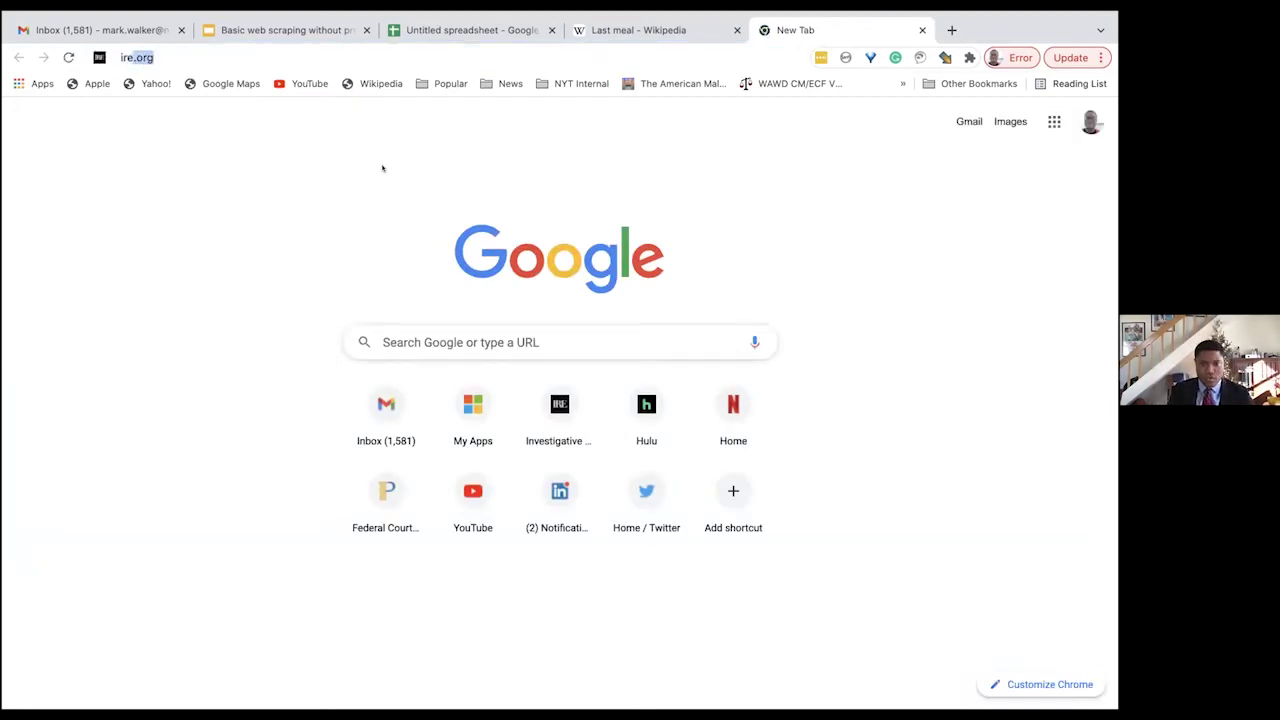
key(BackSpace)
key(BackSpace)
text(org)
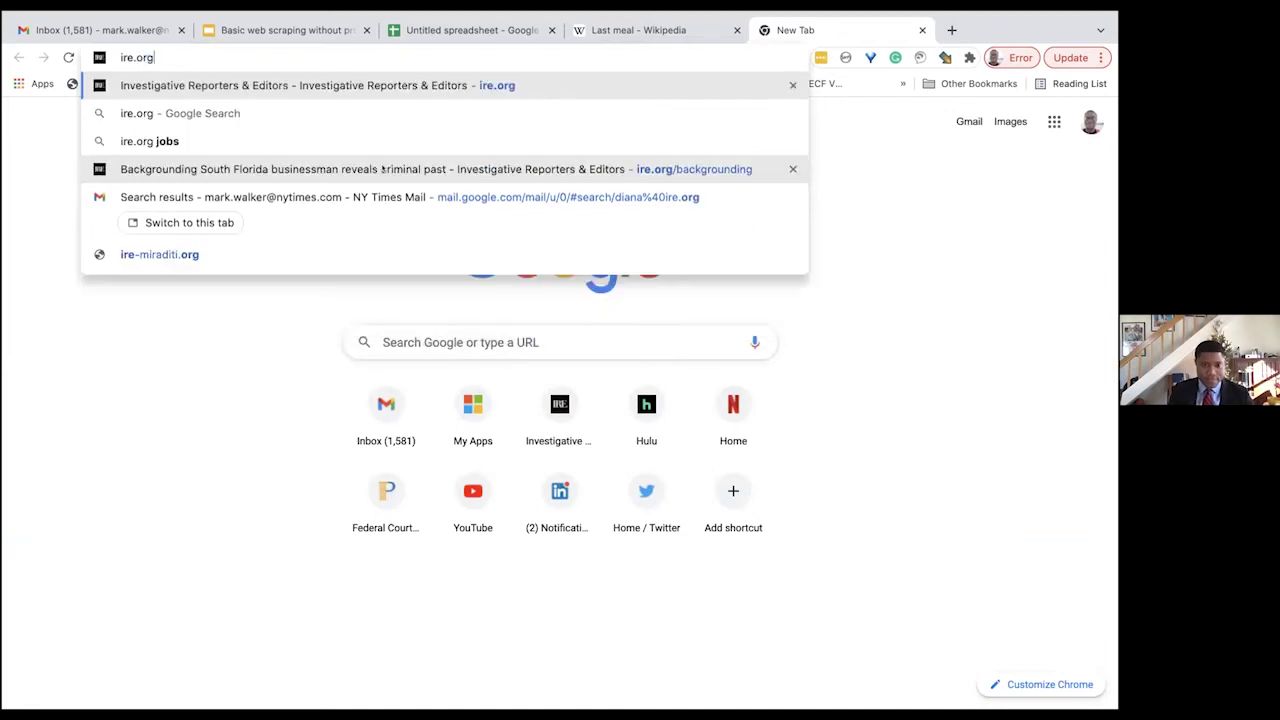
key(Return)
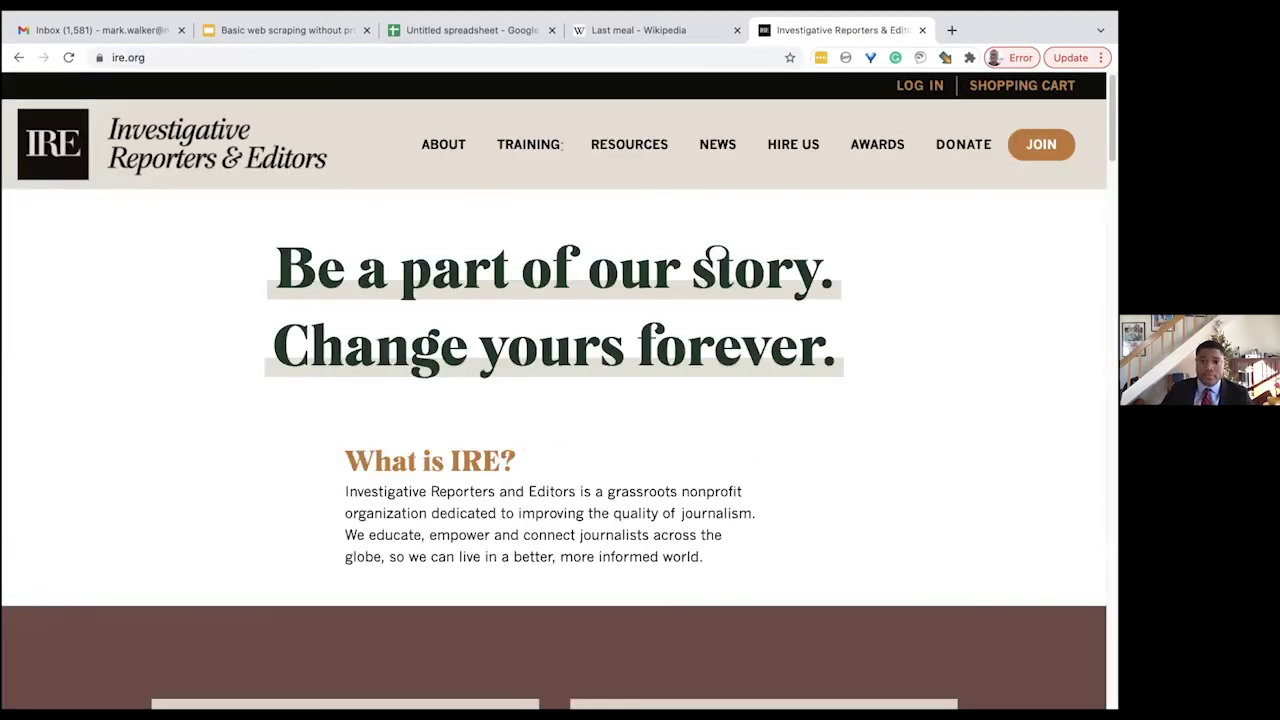
- Open the IRE Job Center page with its job listings and copy the page's address
mouse_move(533, 147)
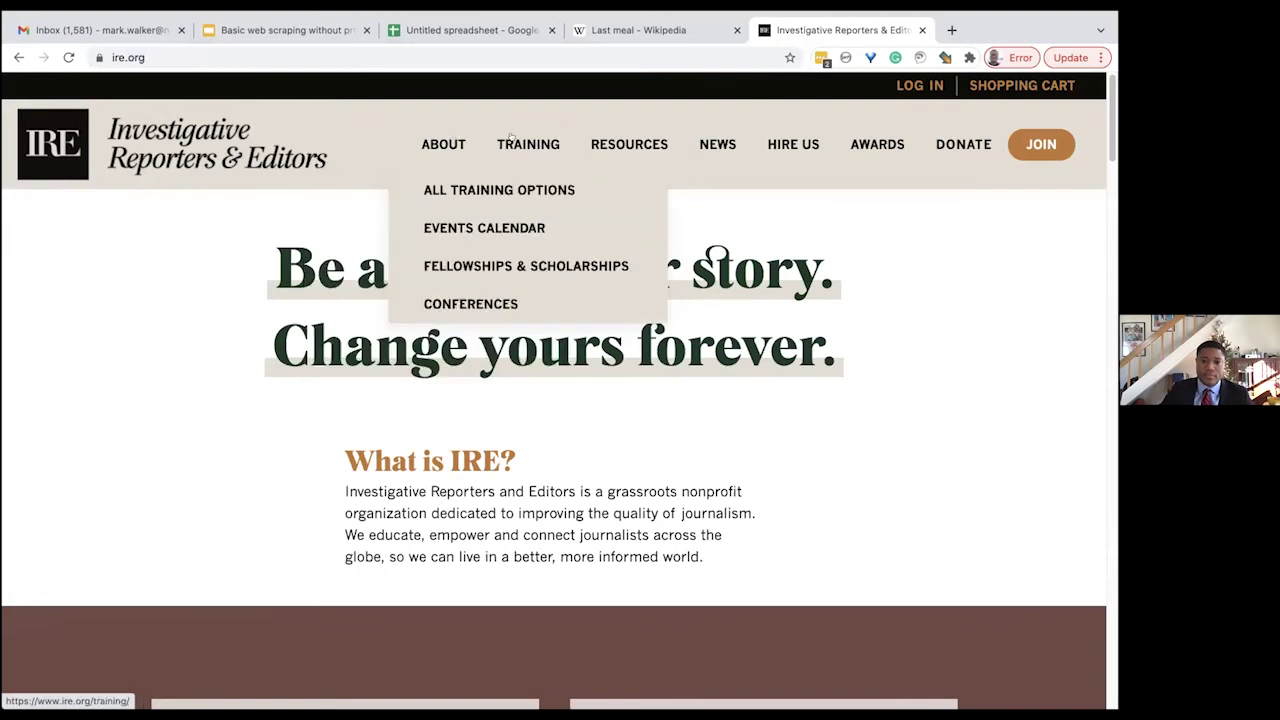
mouse_move(584, 143)
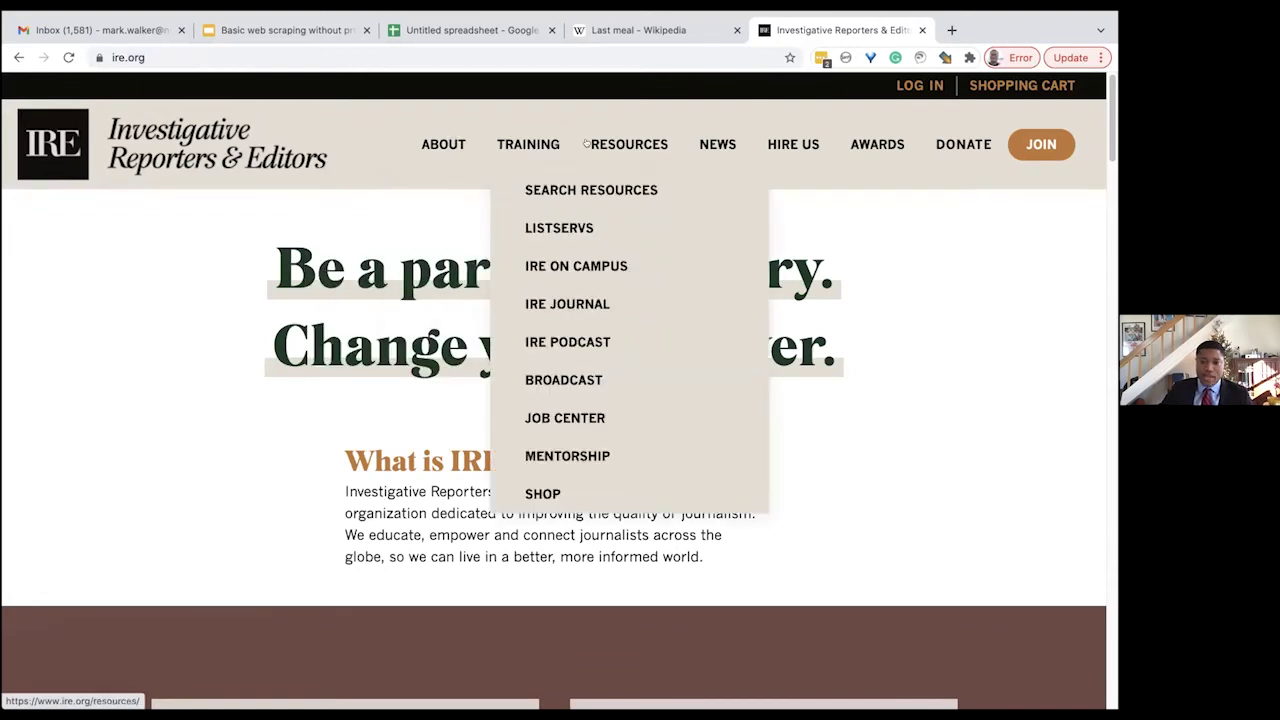
click(566, 420)
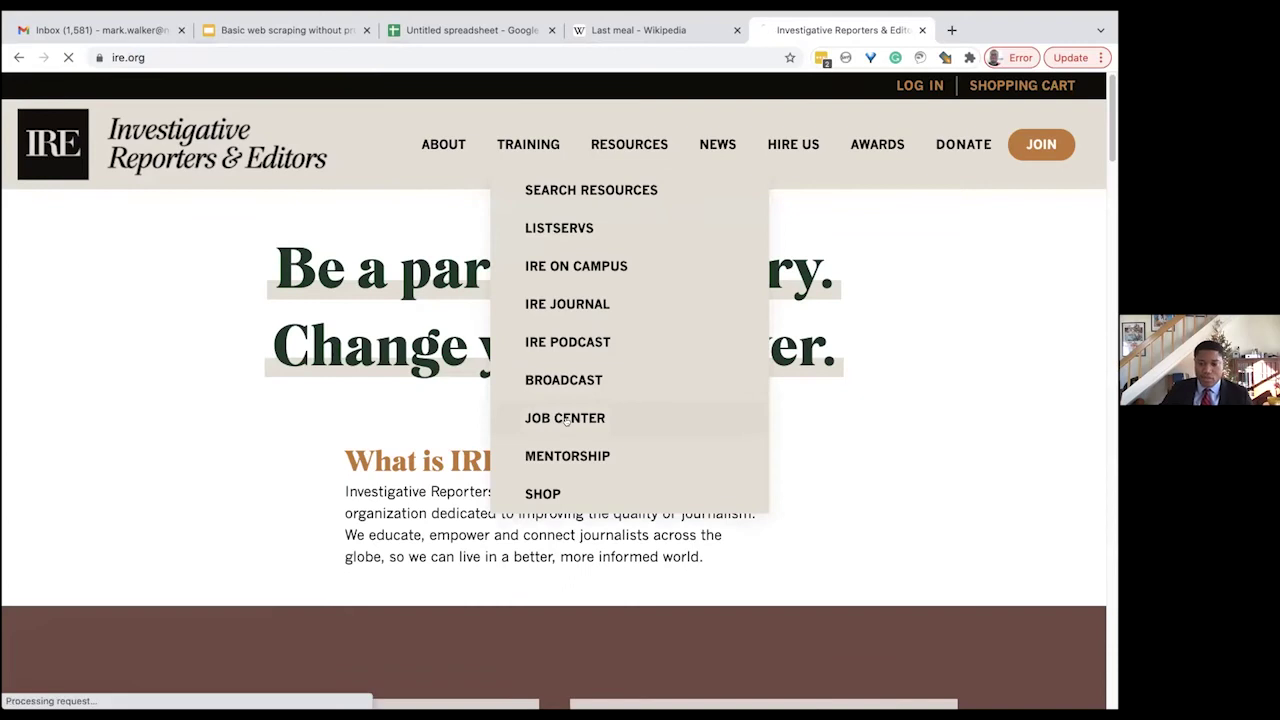
scroll(570, 415, down, 2)
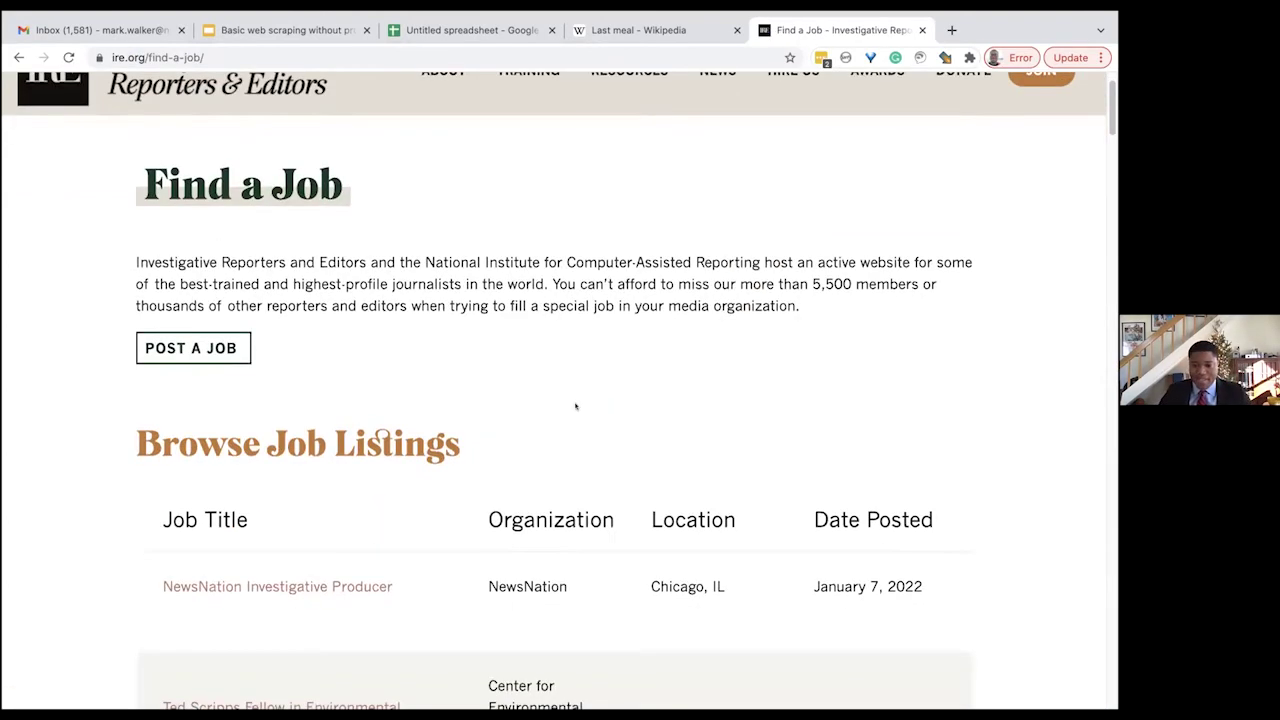
scroll(576, 404, up, 2)
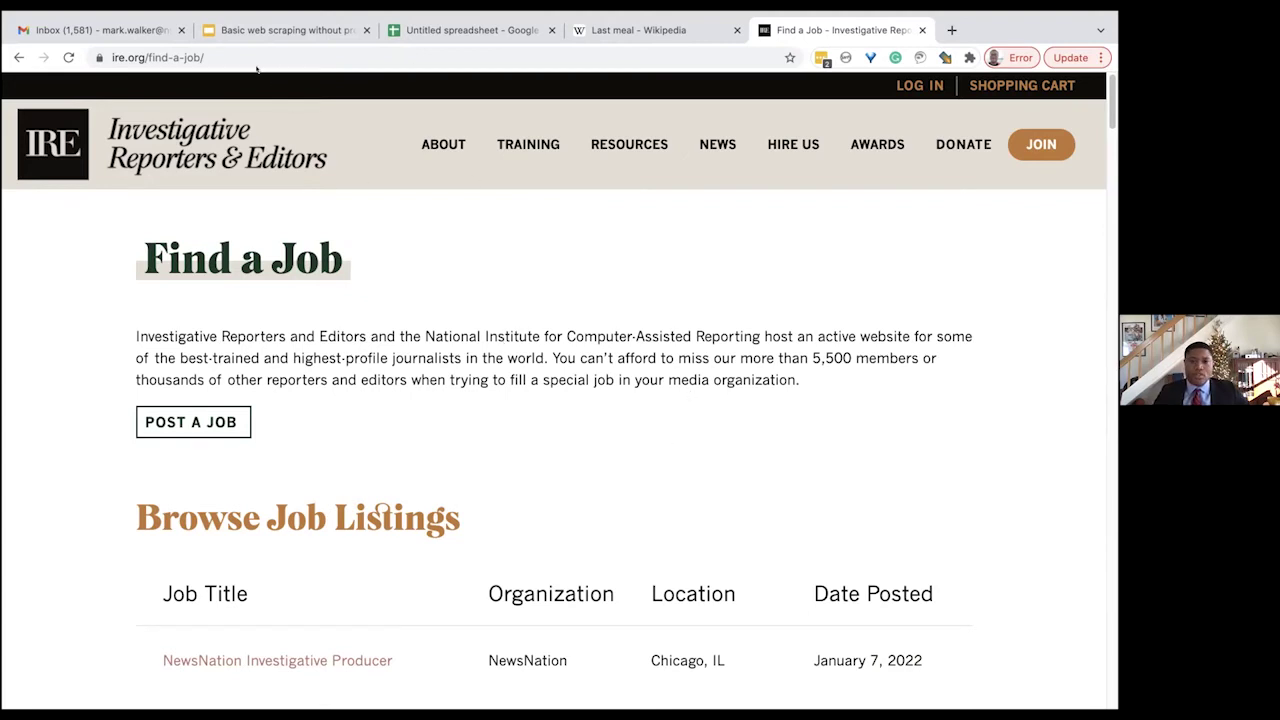
click(225, 56)
right_click(166, 56)
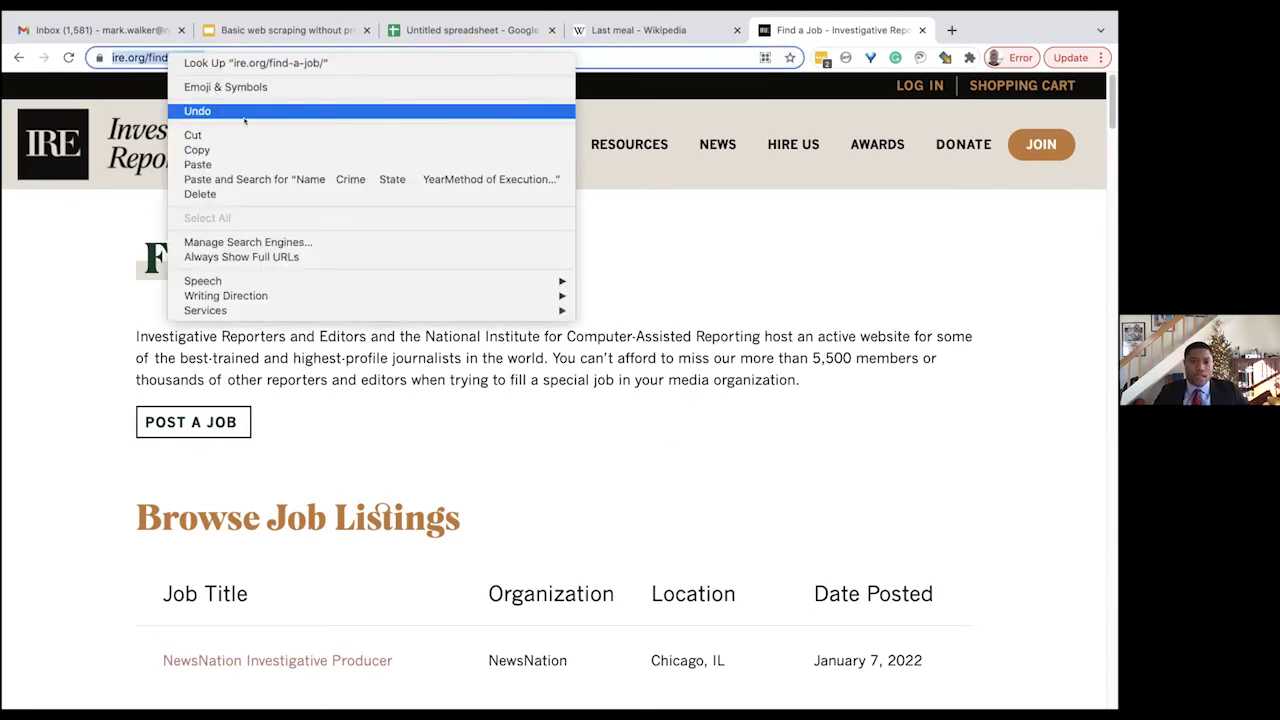
click(244, 150)
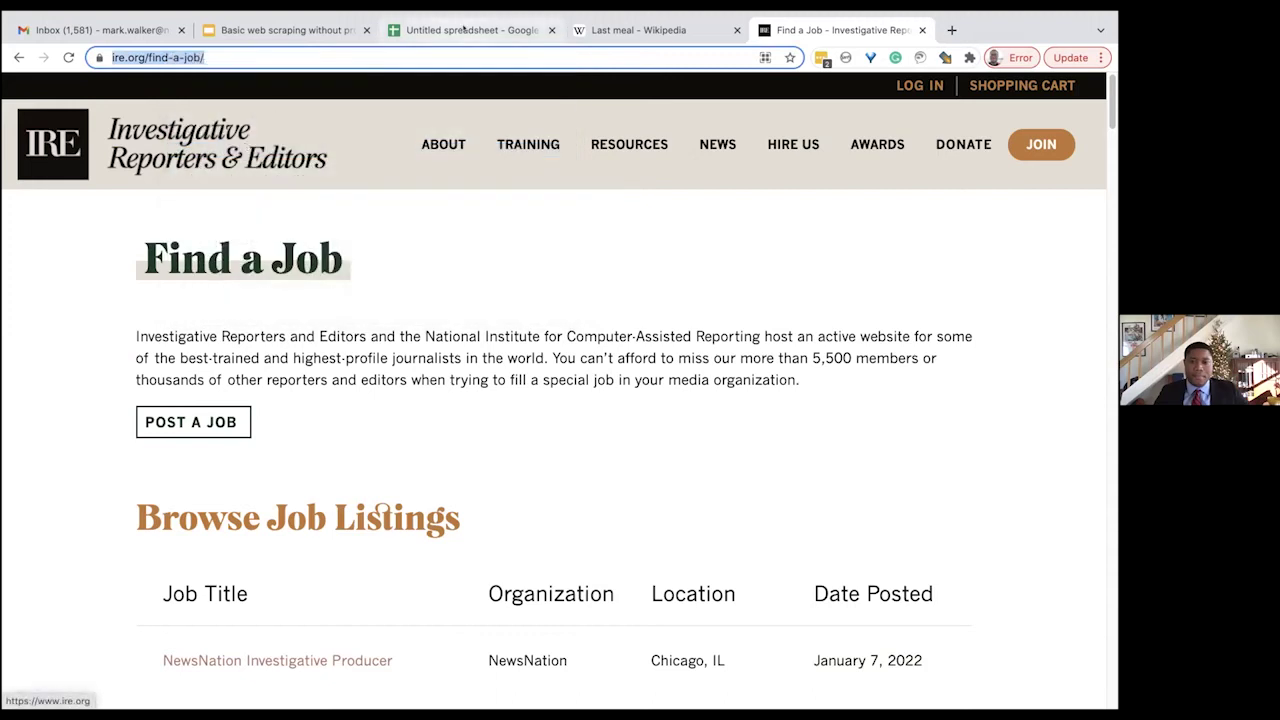
- Return to the Google Sheets spreadsheet and rename Sheet3 as "Scrapped Data IRE"
click(419, 32)
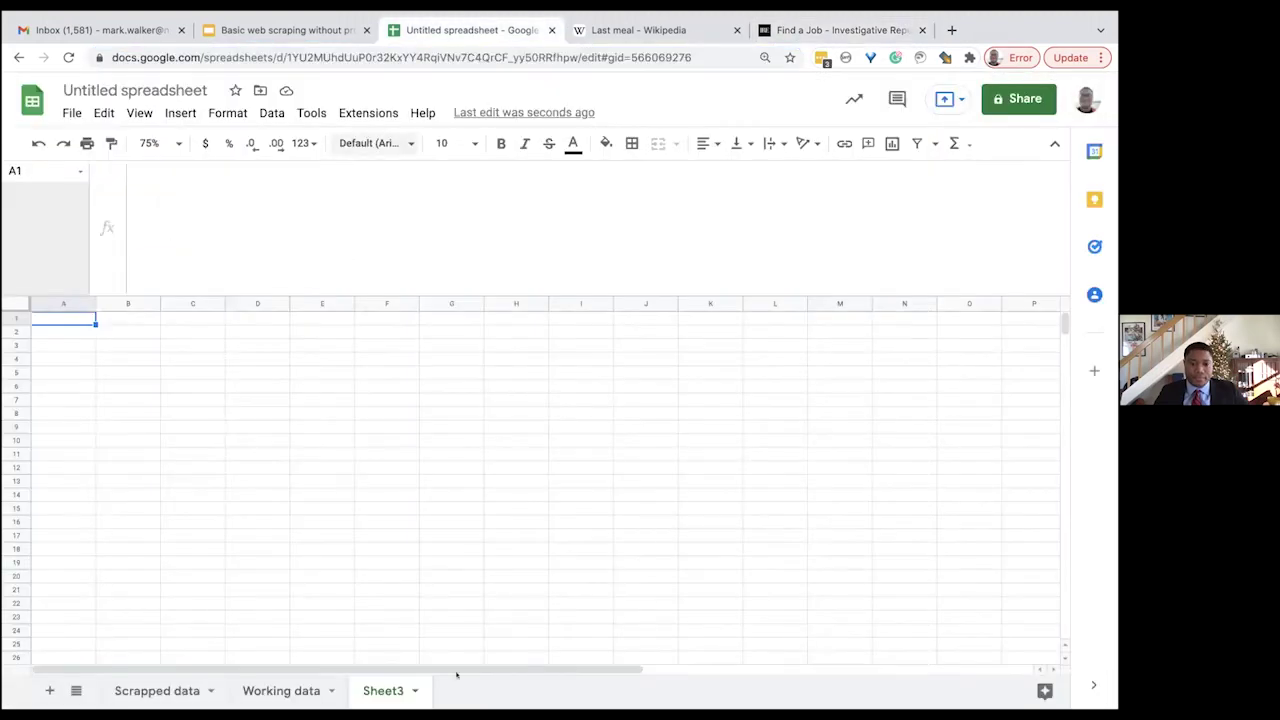
double_click(380, 690)
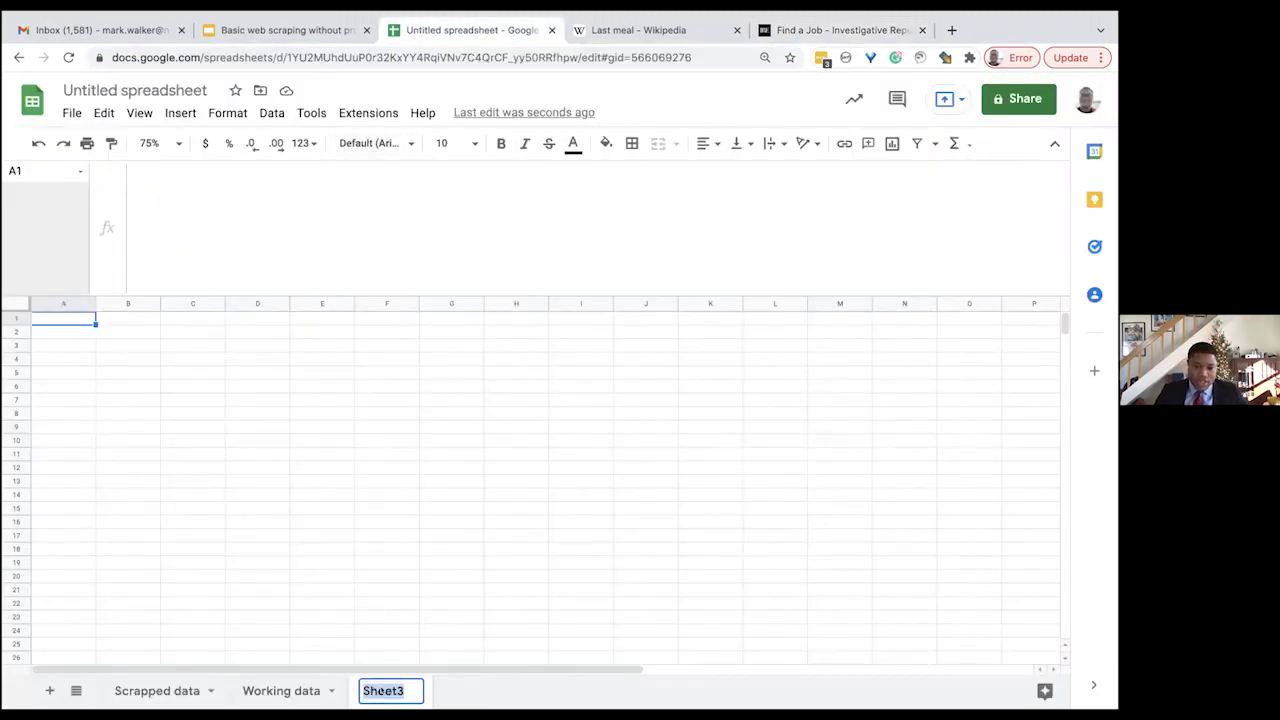
text(Sca)
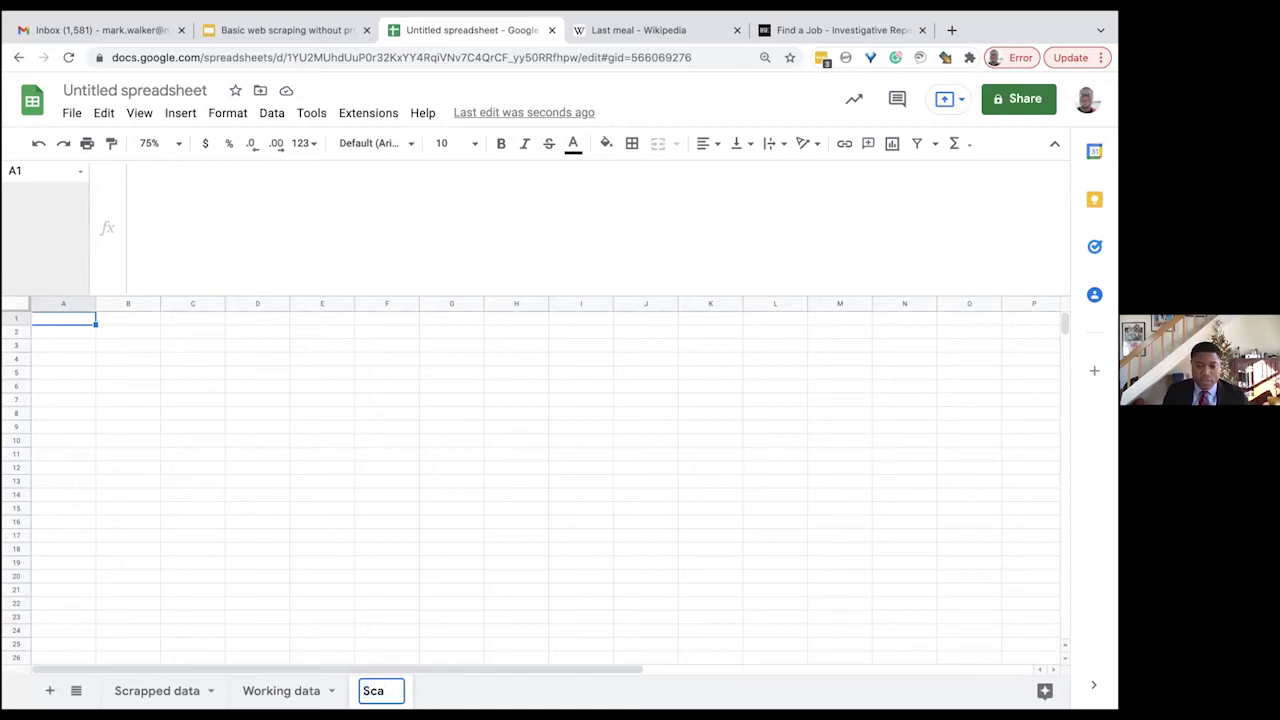
key(BackSpace)
text(r)
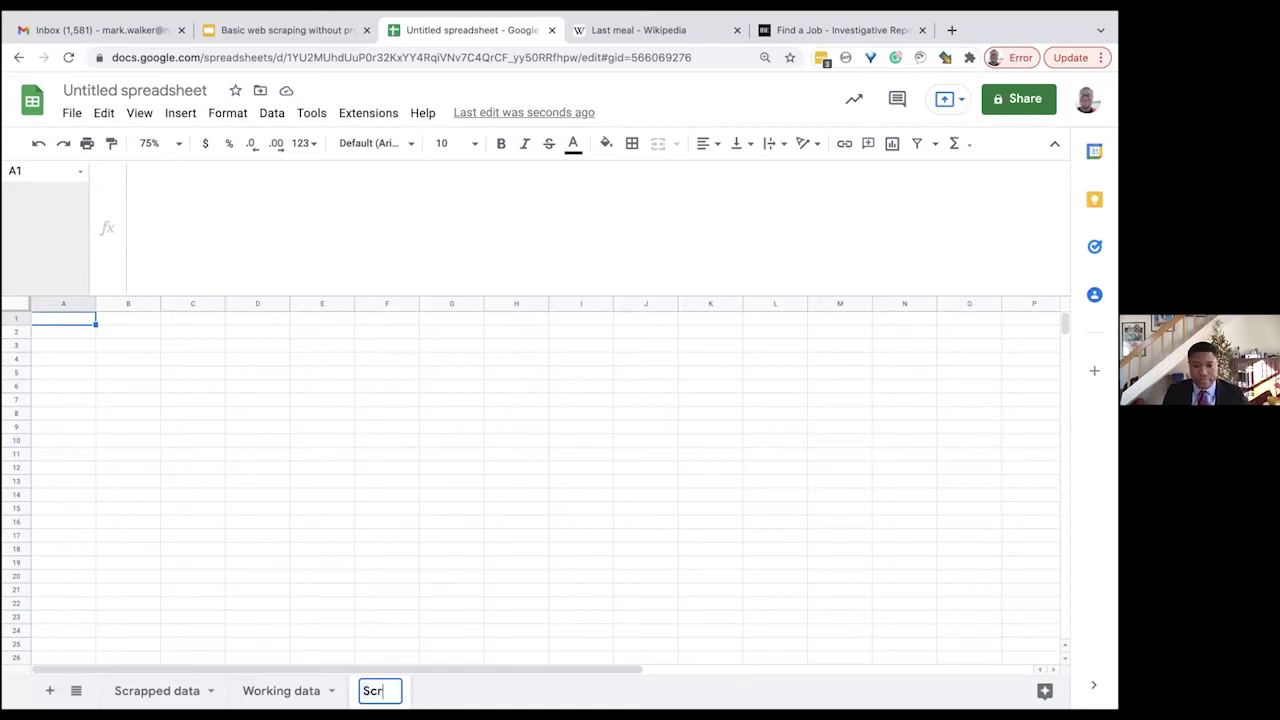
text(apped Dat)
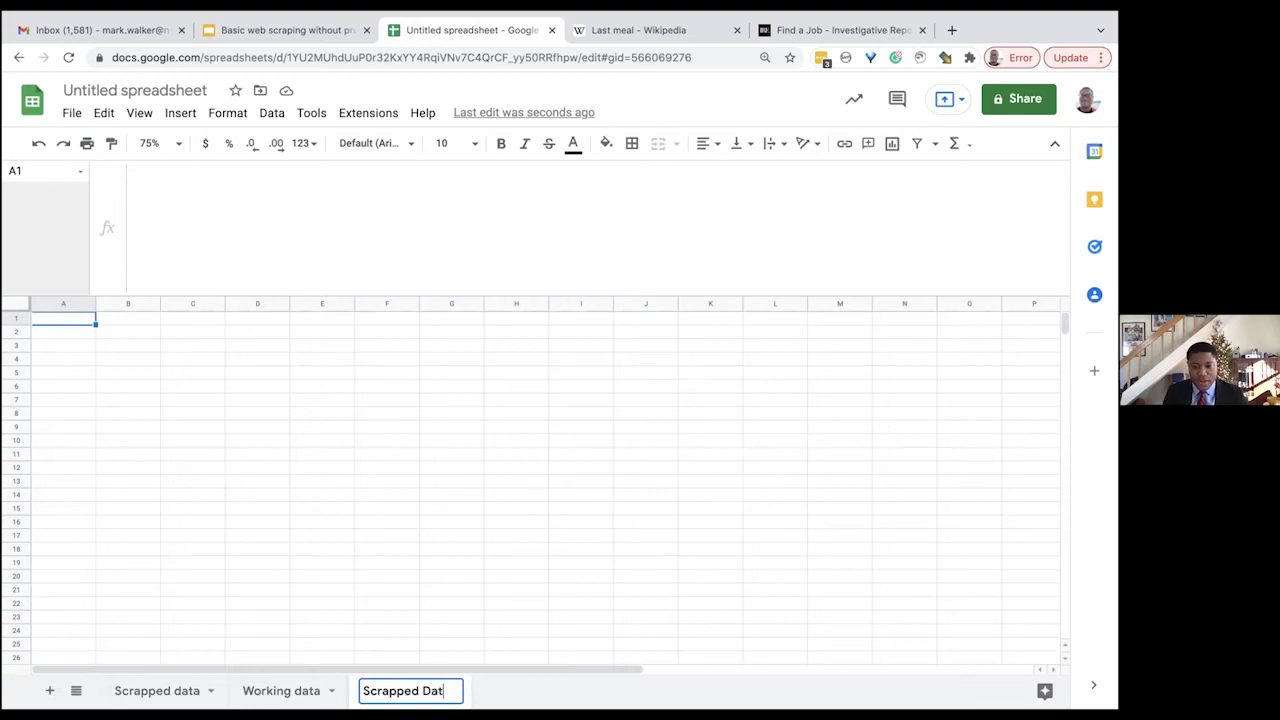
text(a IRE)
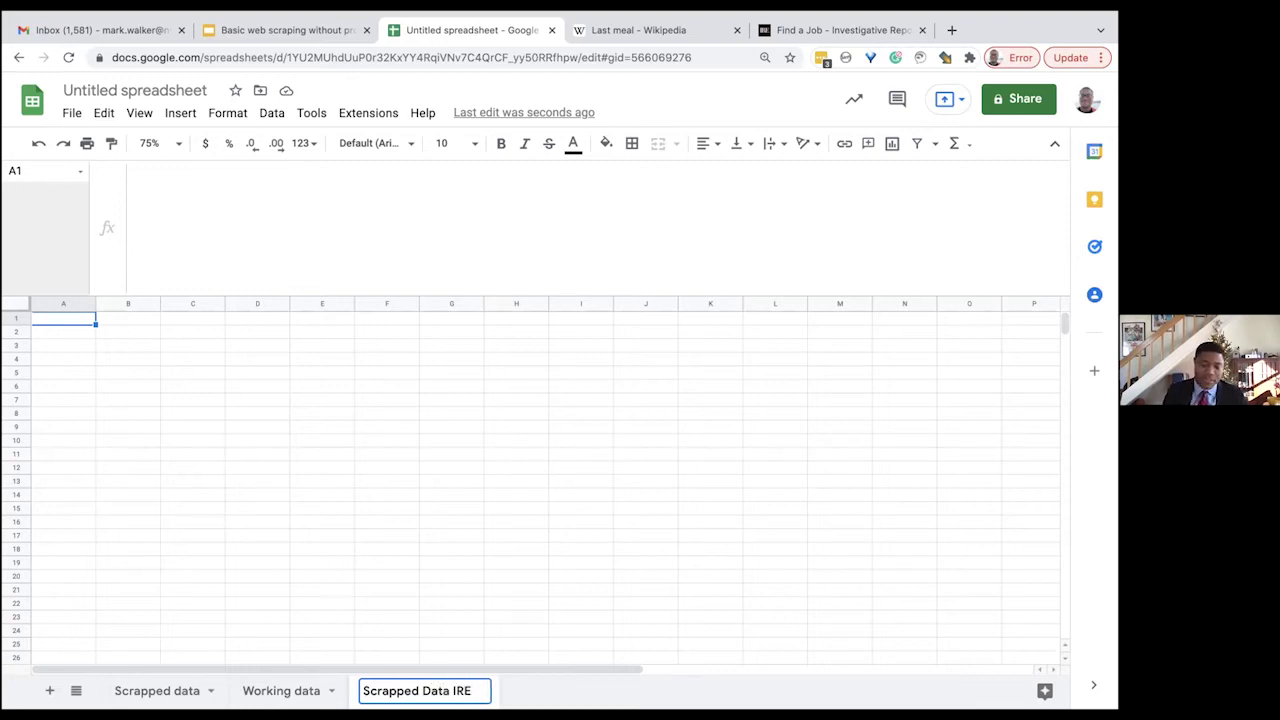
key(Return)
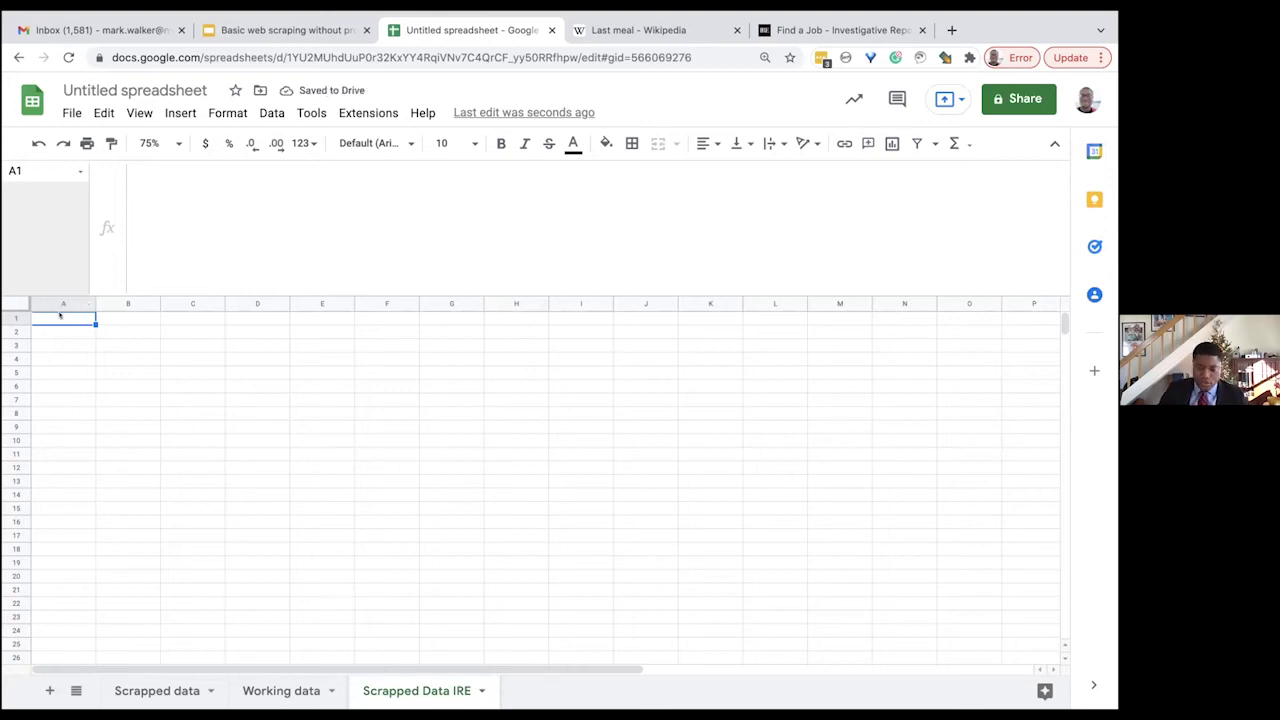
text(=)
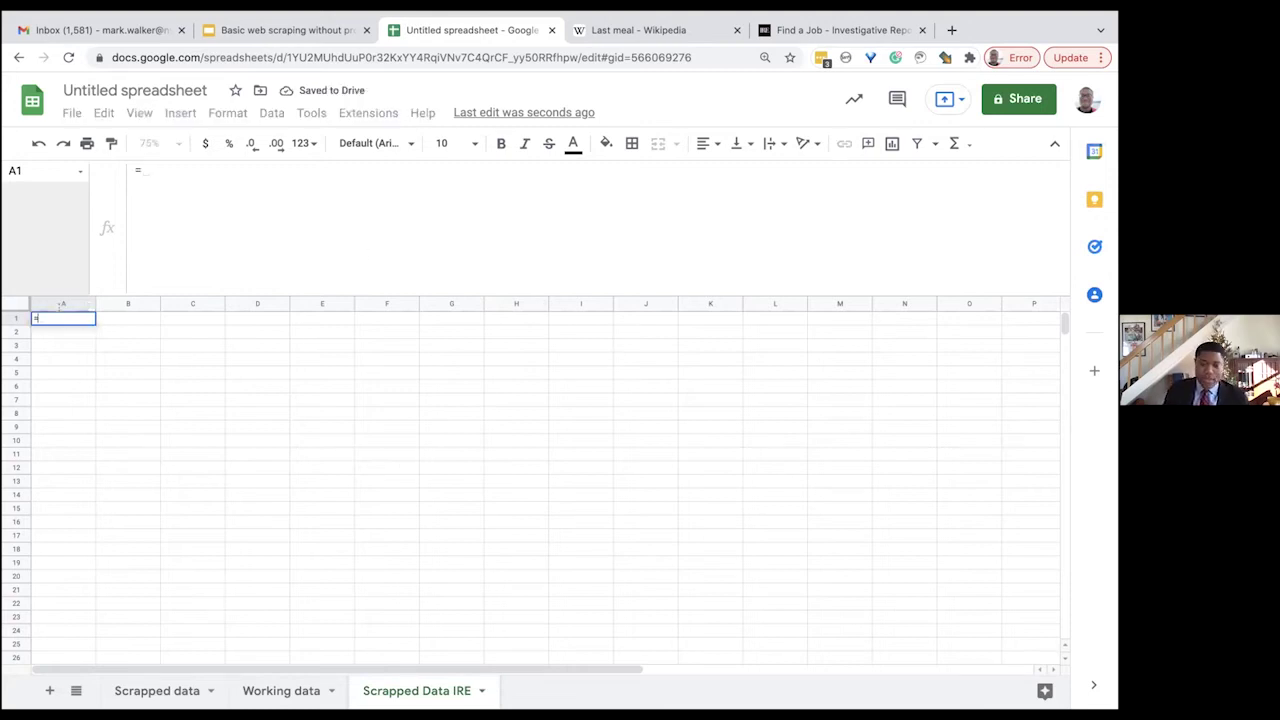
text(importhtma)
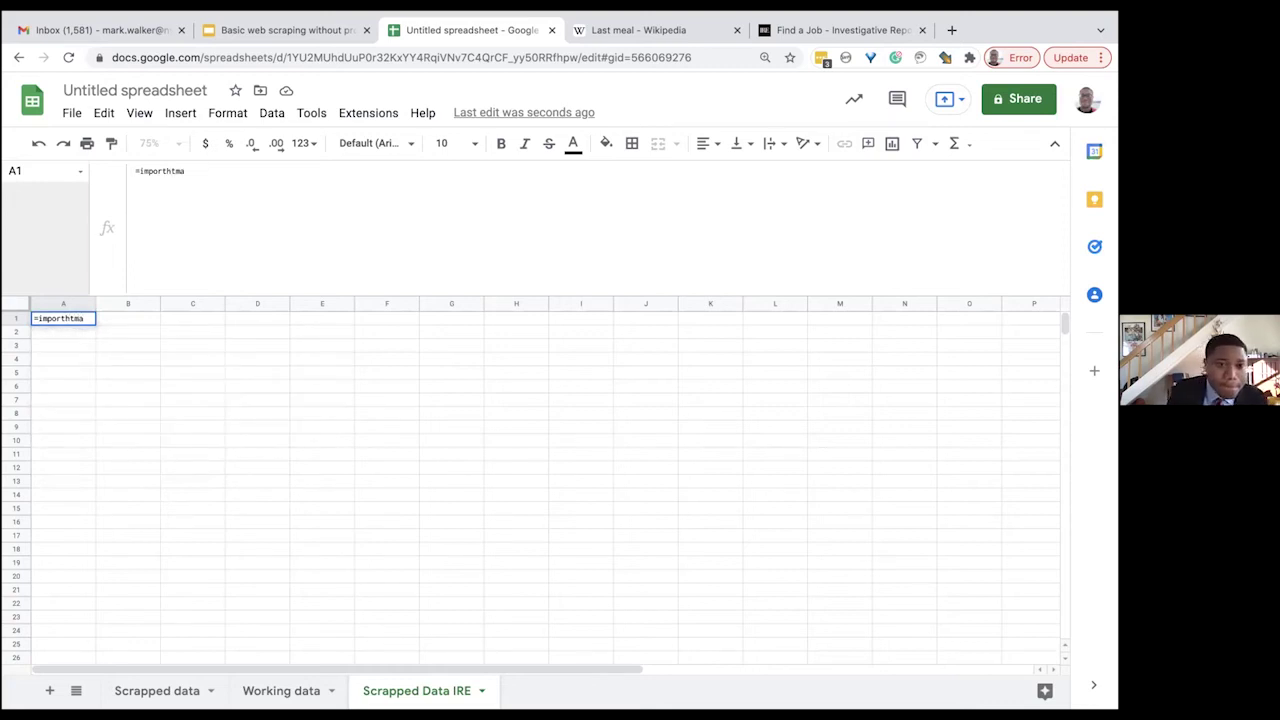
key(BackSpace)
text(l)
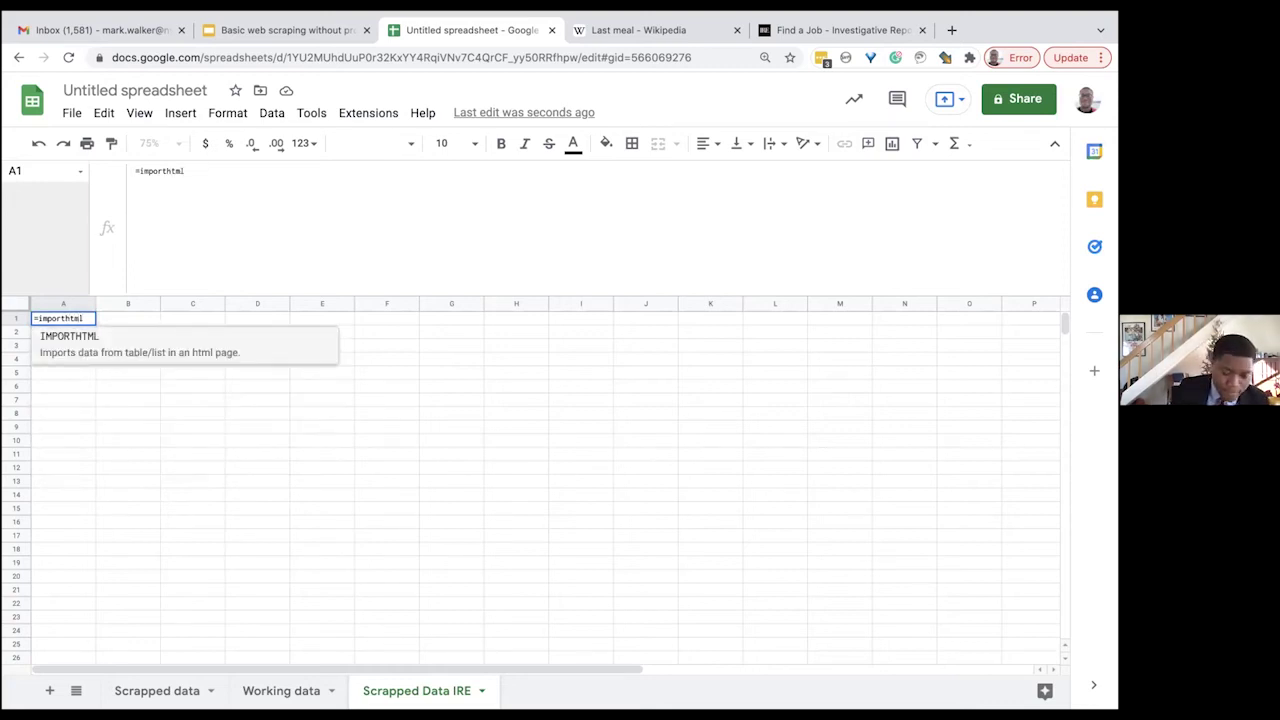
text(()
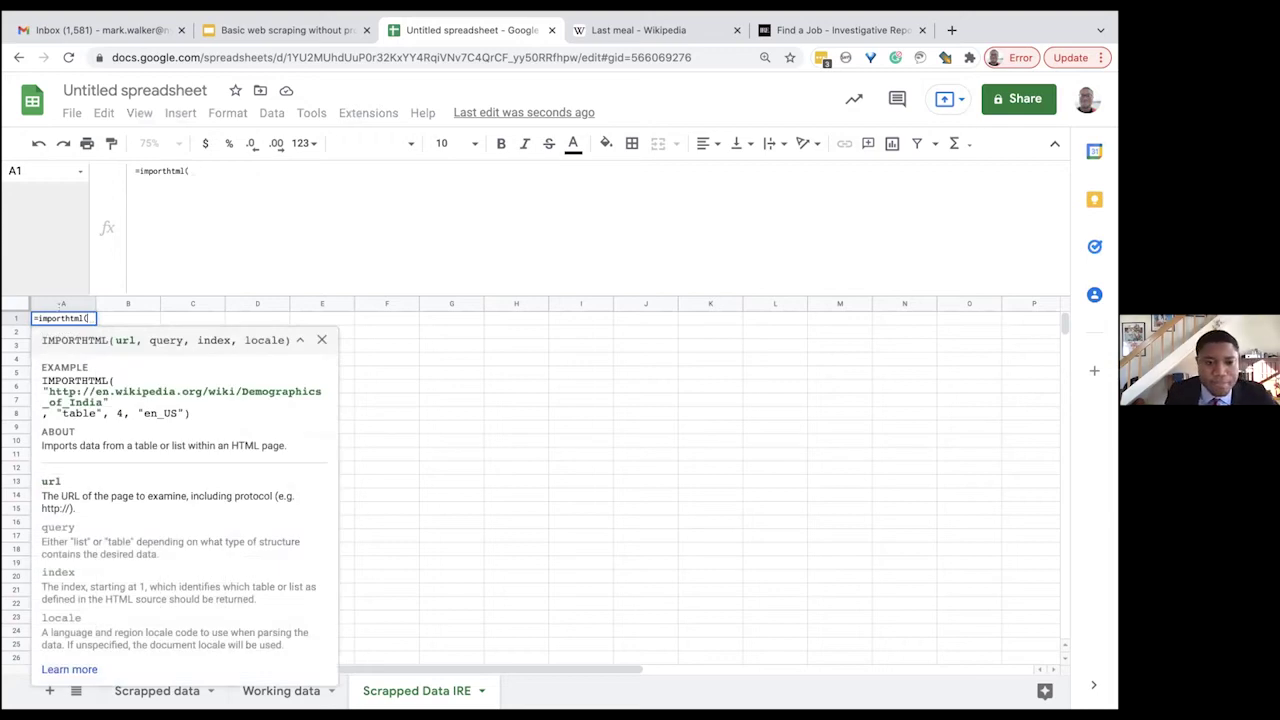
text(")
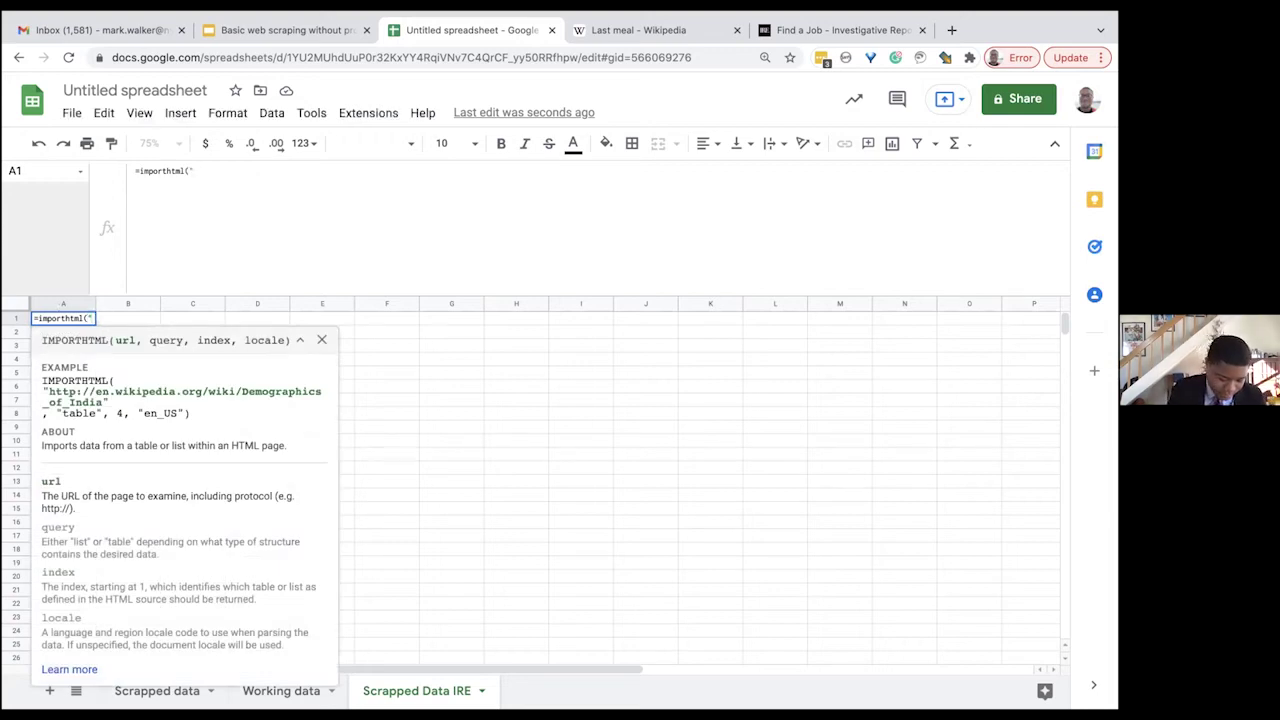
text(https://www.ire.org/find-a-job/)
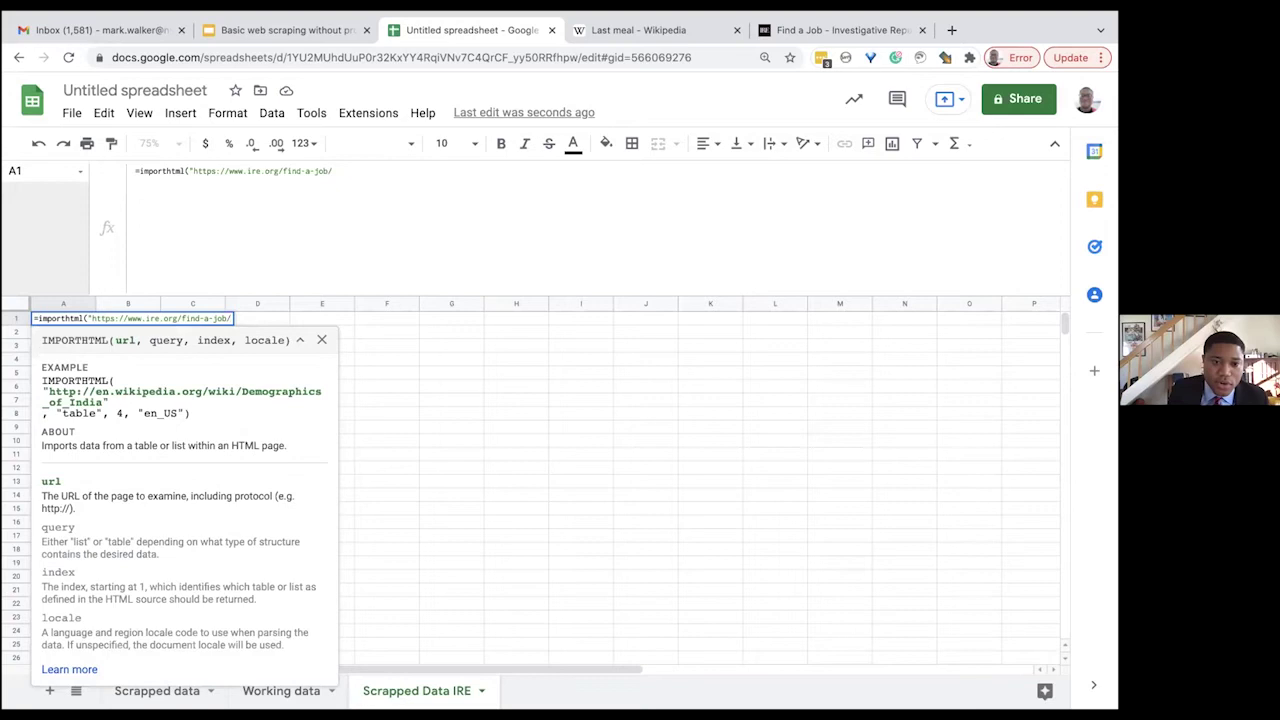
text(",)
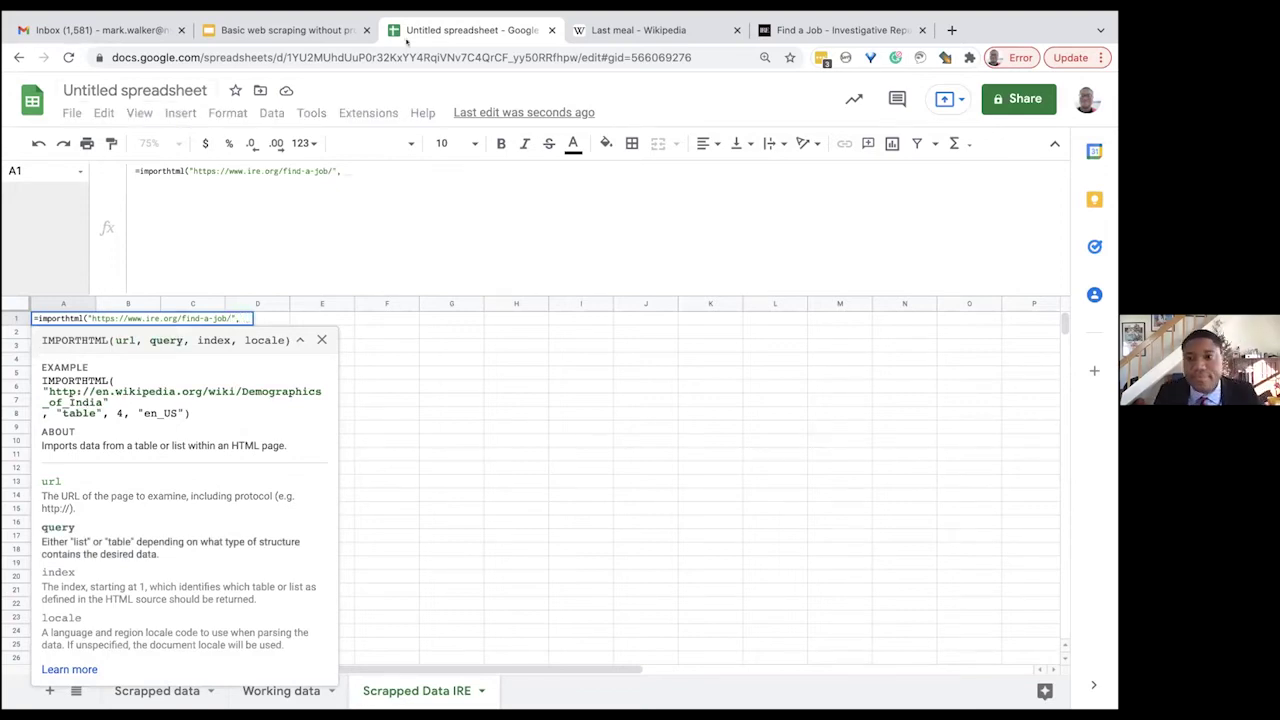
- Switch back to the Find a Job page and inspect the HTML of its job listings
click(833, 34)
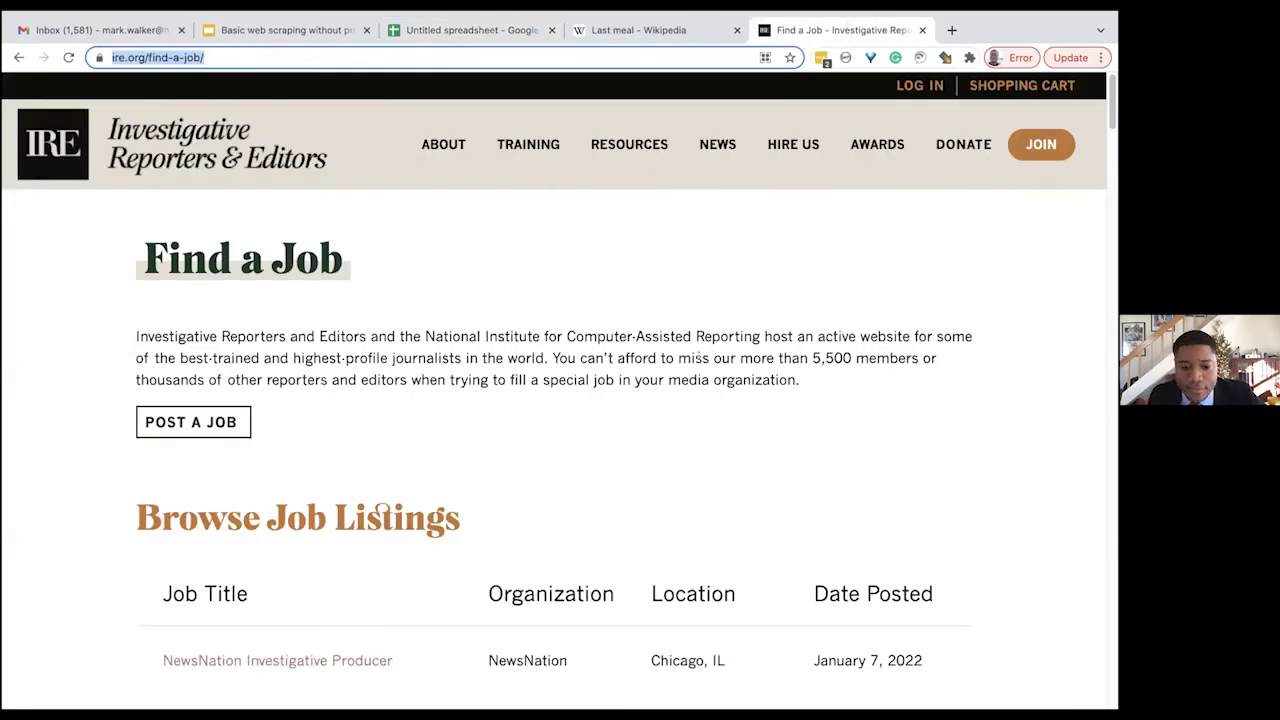
scroll(591, 403, down, 6)
right_click(414, 326)
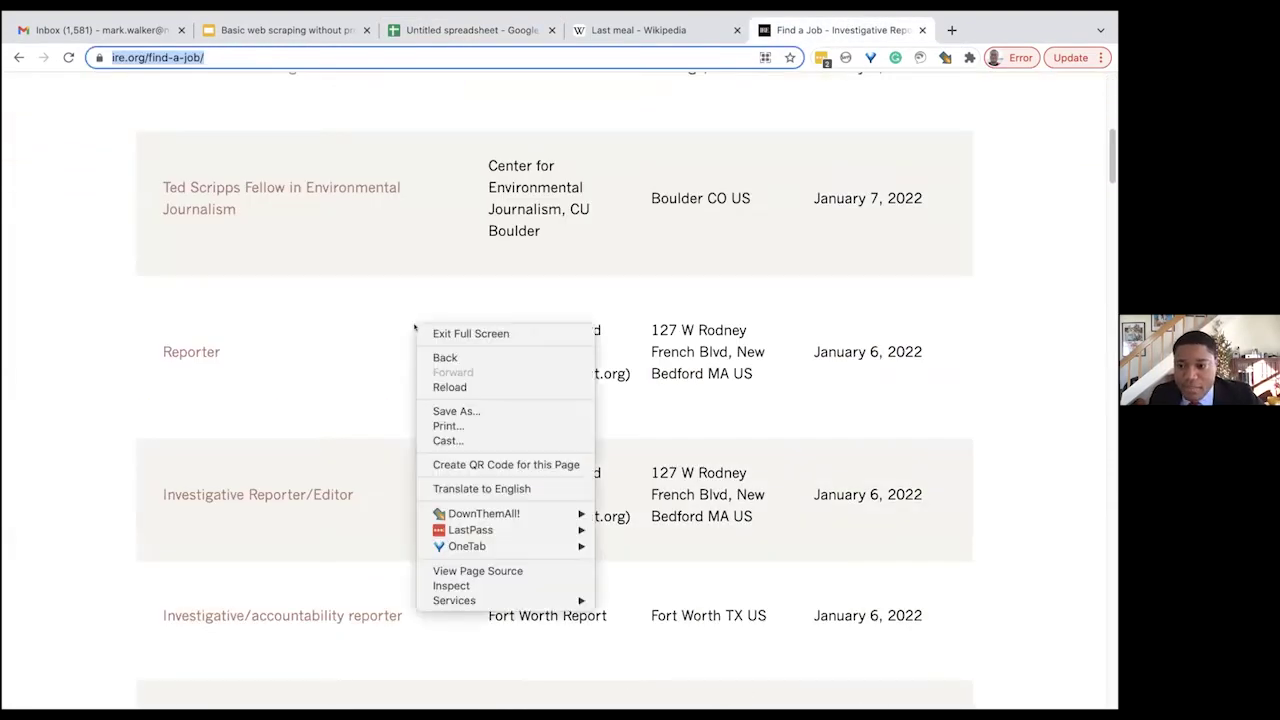
click(525, 586)
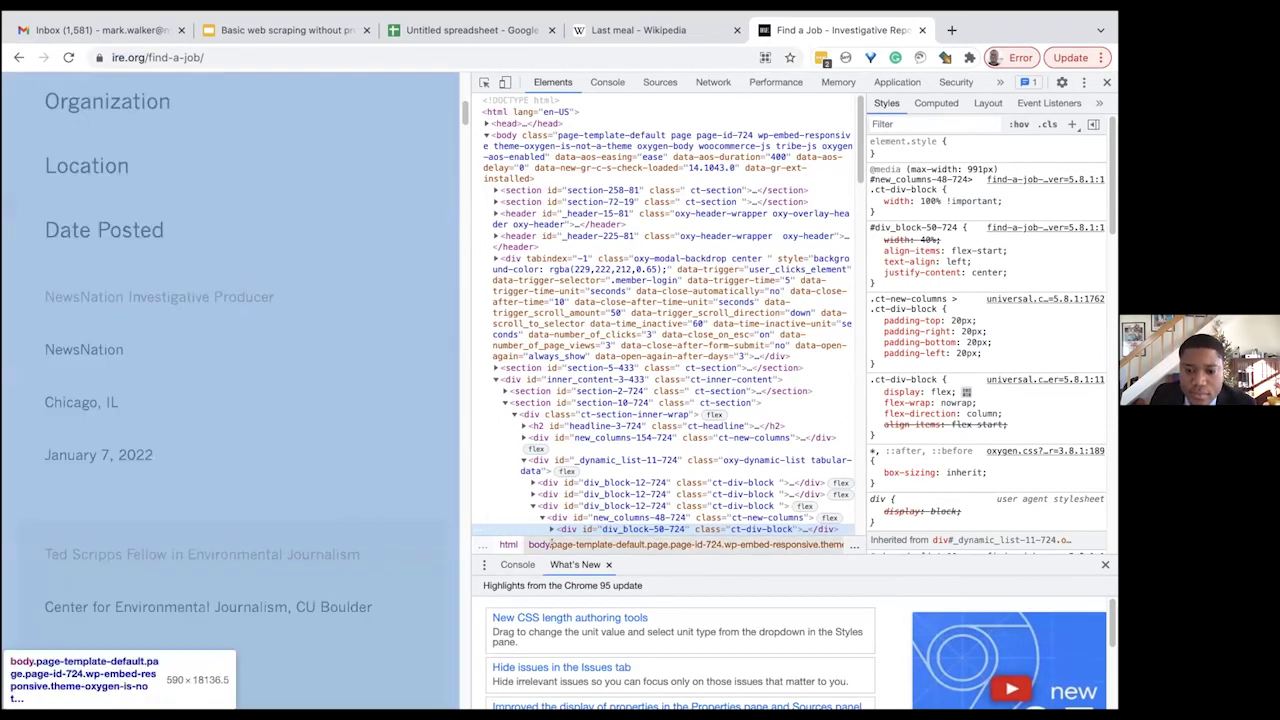
- Examine the page's HTML elements, including the dynamic list container and its first block, to find how the job listings are structured
mouse_move(856, 165)
mouse_down()
mouse_move(856, 204)
mouse_move(867, 145)
mouse_up()
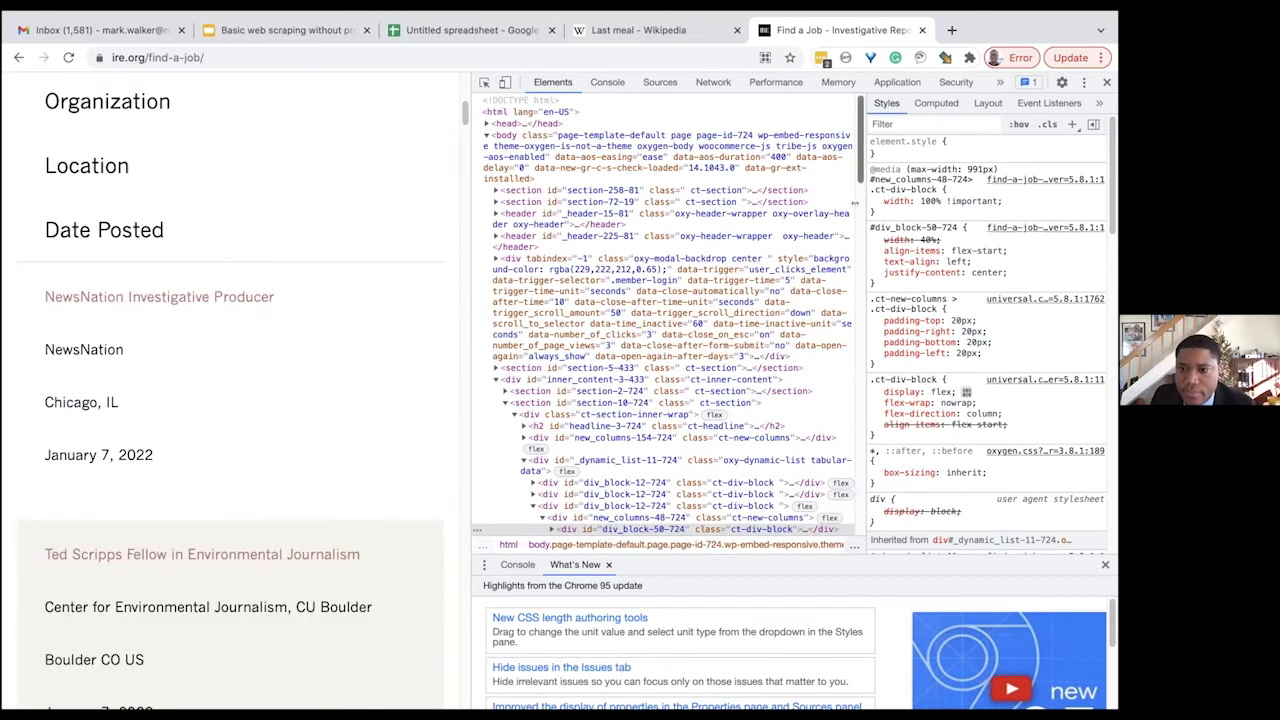
drag(855, 176, 856, 388)
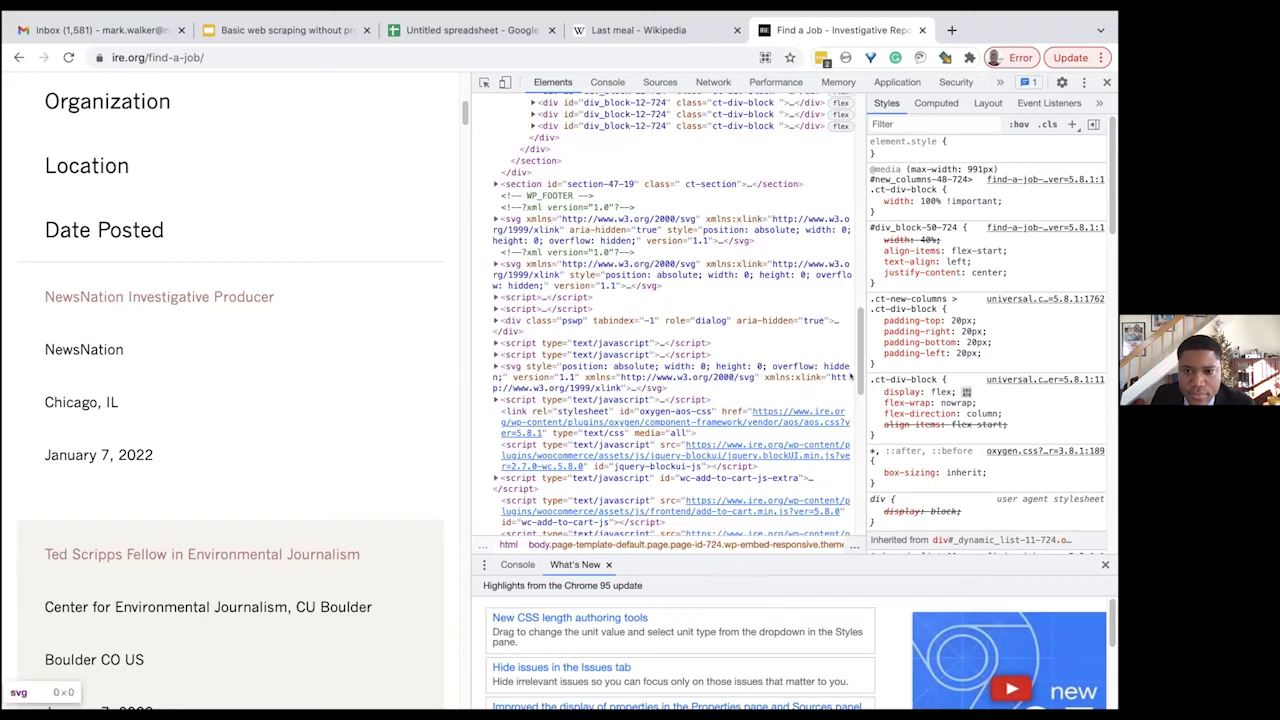
scroll(859, 356, down, 2)
scroll(859, 356, down, 10)
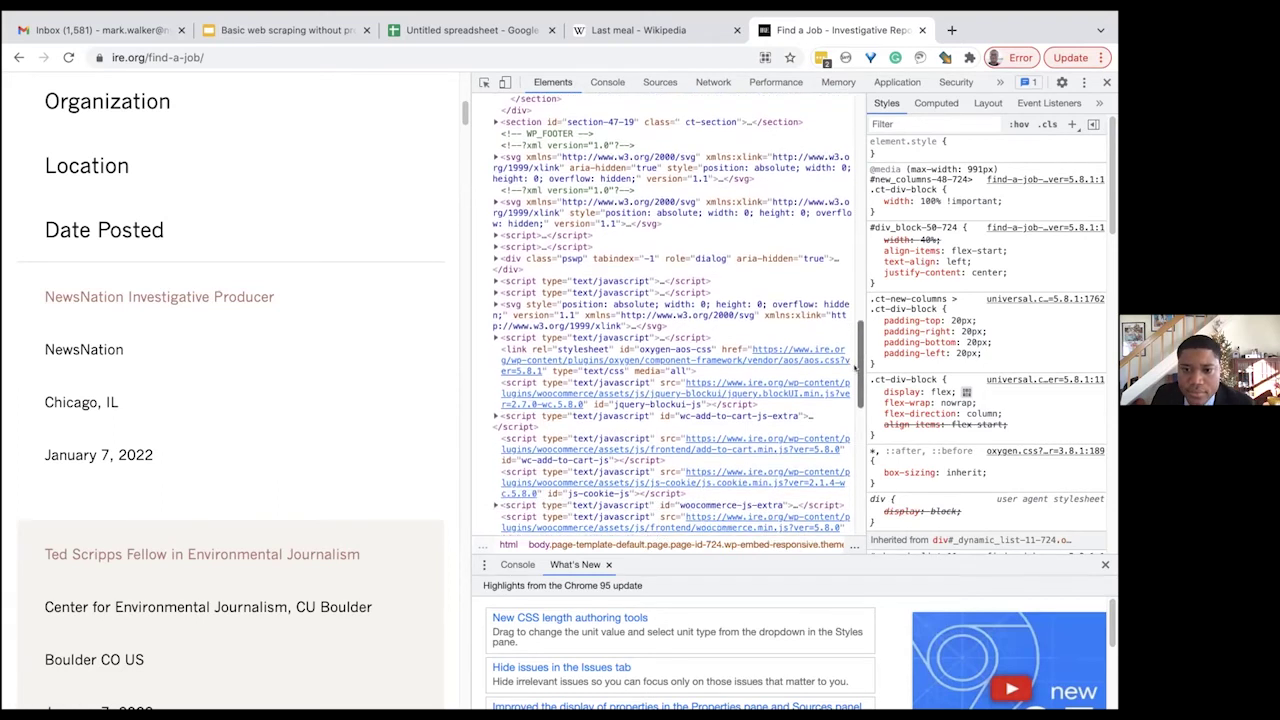
scroll(836, 378, up, 10)
scroll(836, 338, up, 6)
scroll(838, 276, up, 5)
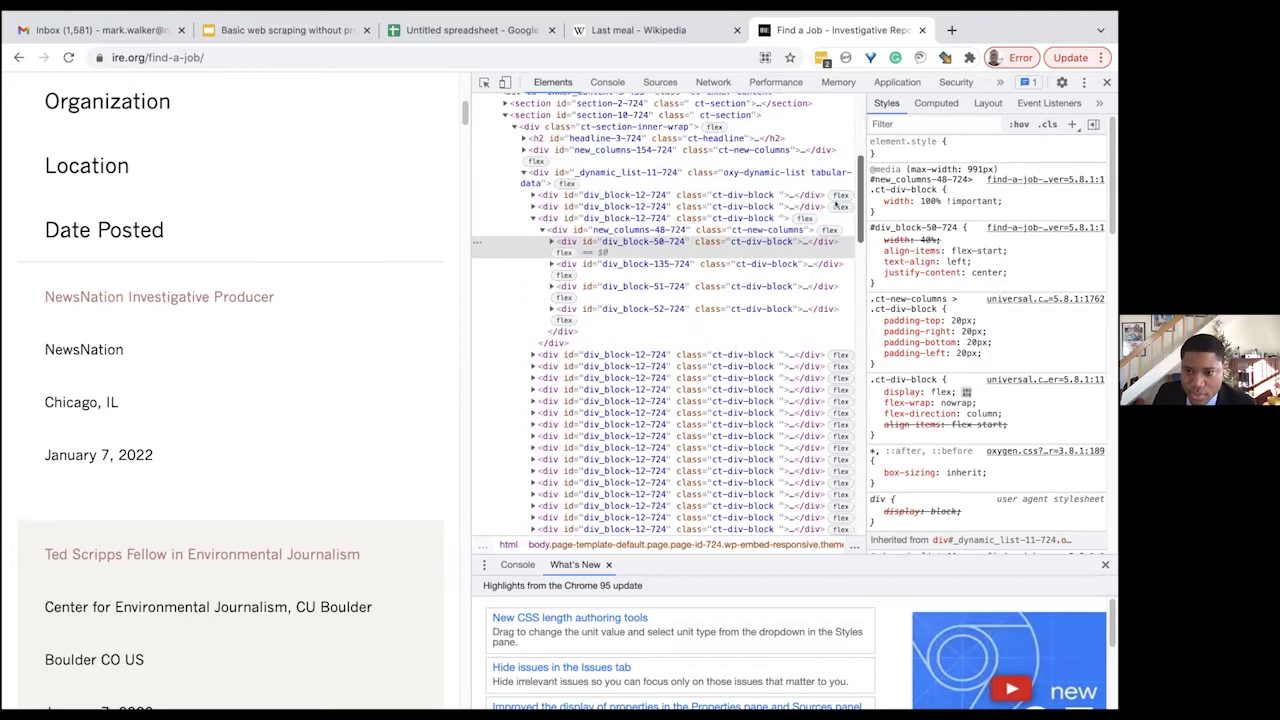
scroll(836, 204, down, 1)
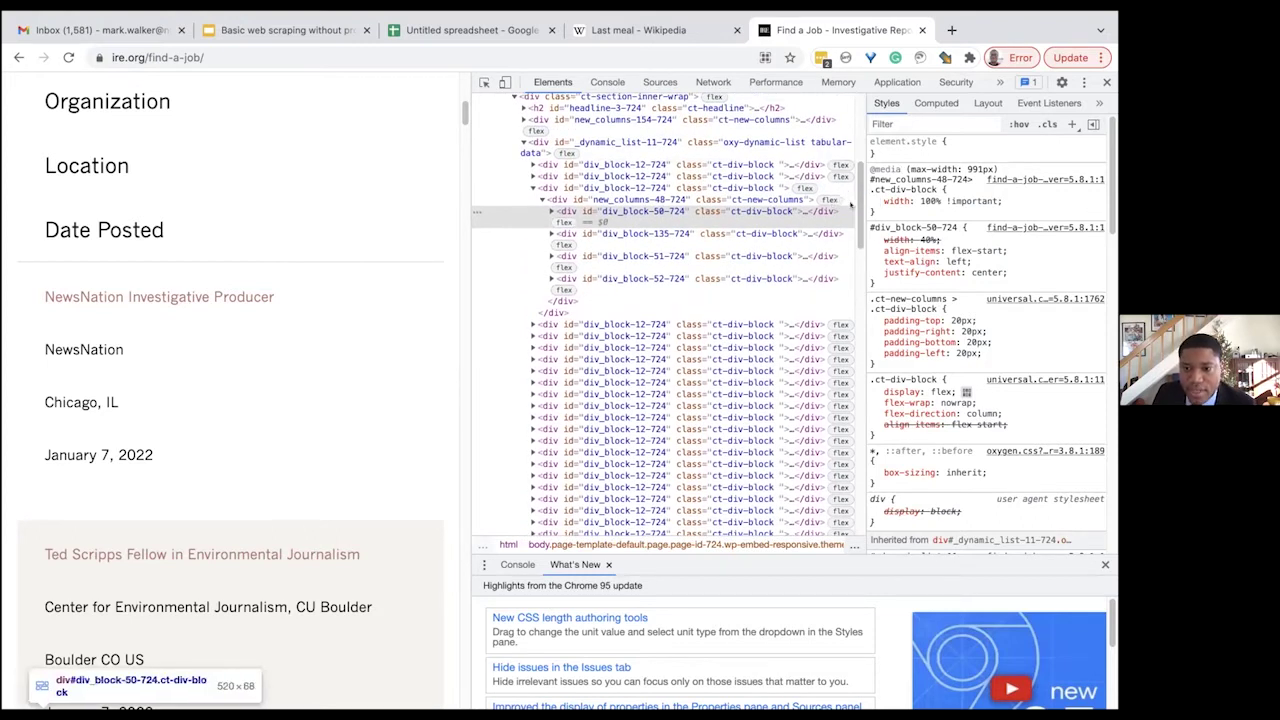
click(812, 142)
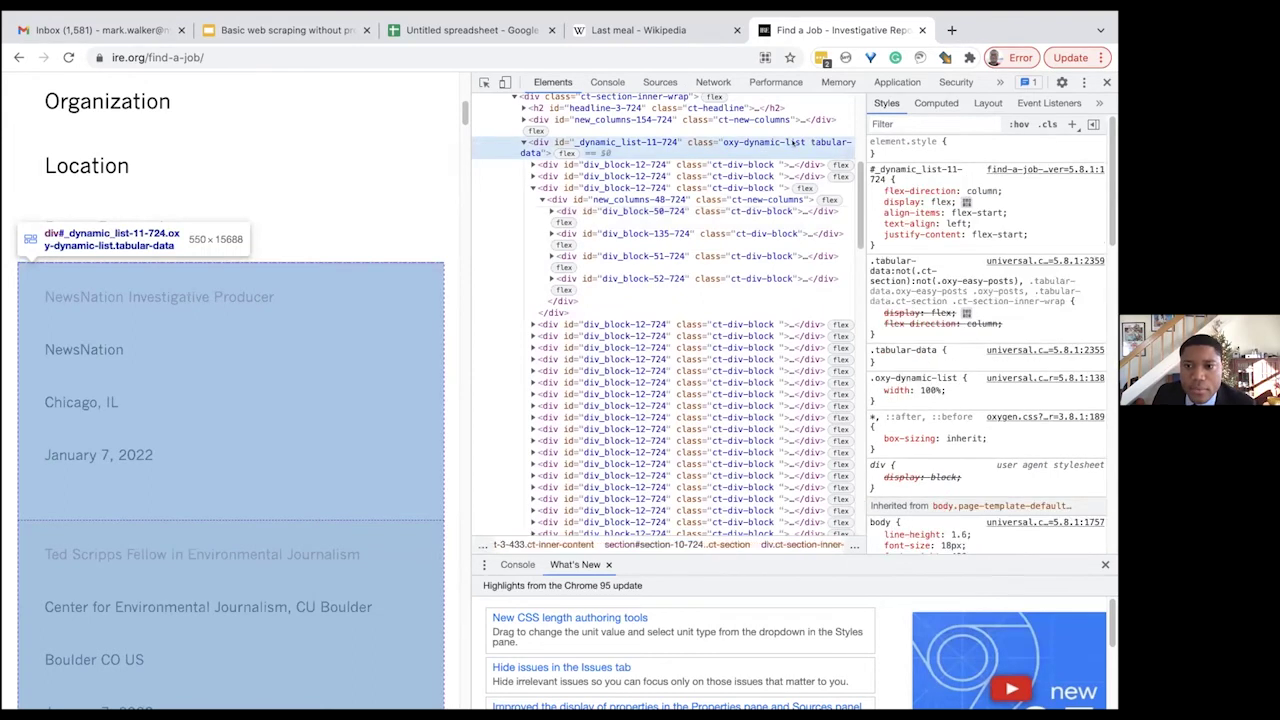
click(655, 165)
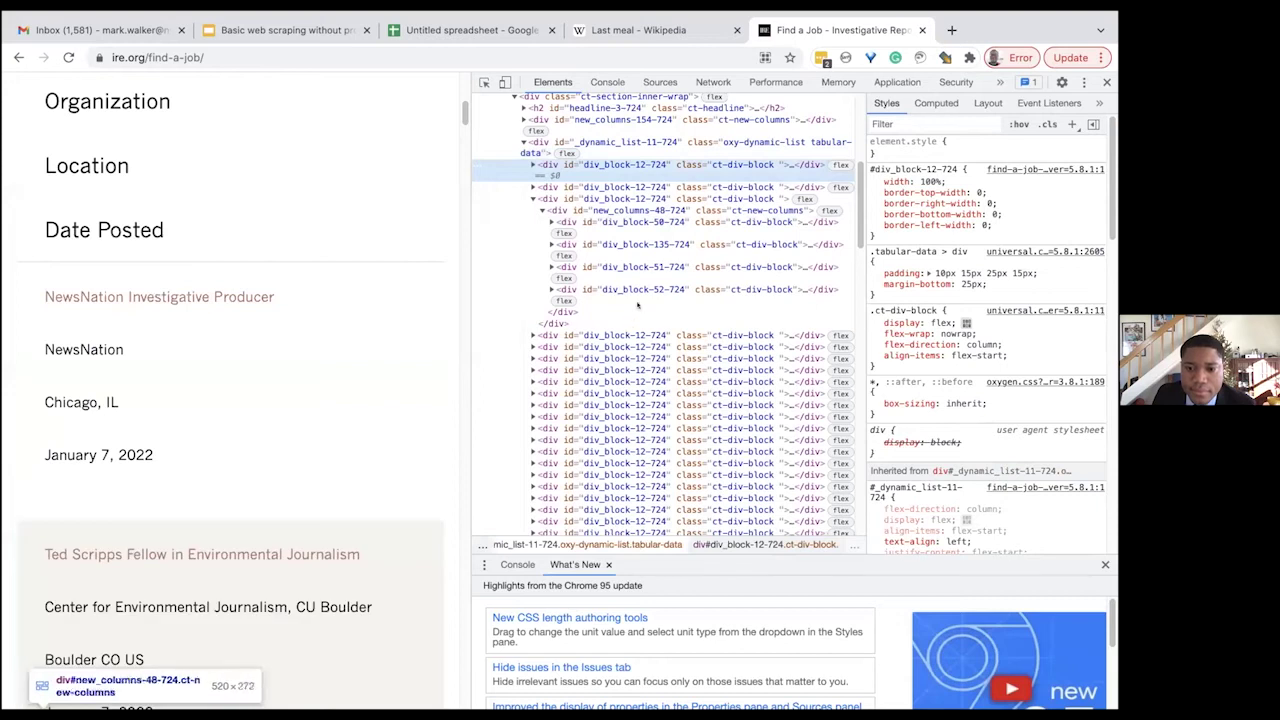
- Examine the remaining HTML of the Find a Job page, from the repeated listing blocks to the footer scripts, and close the developer tools
click(640, 279)
click(642, 362)
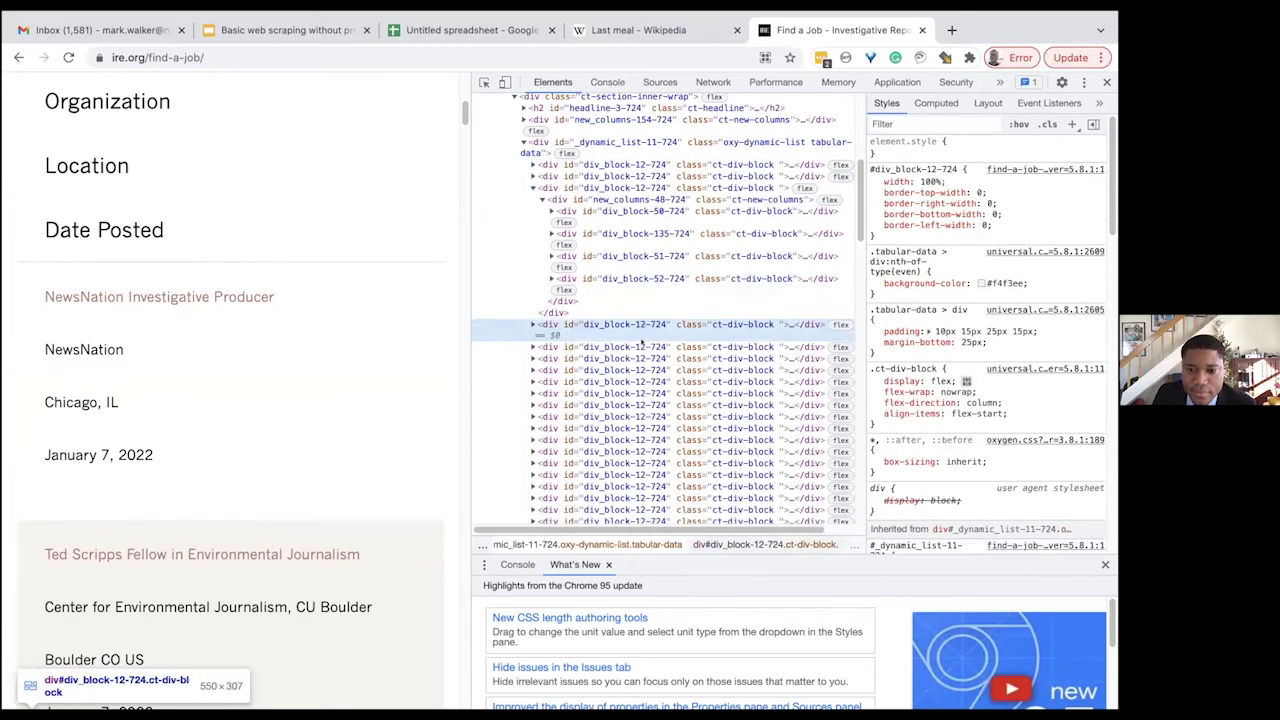
drag(857, 200, 856, 332)
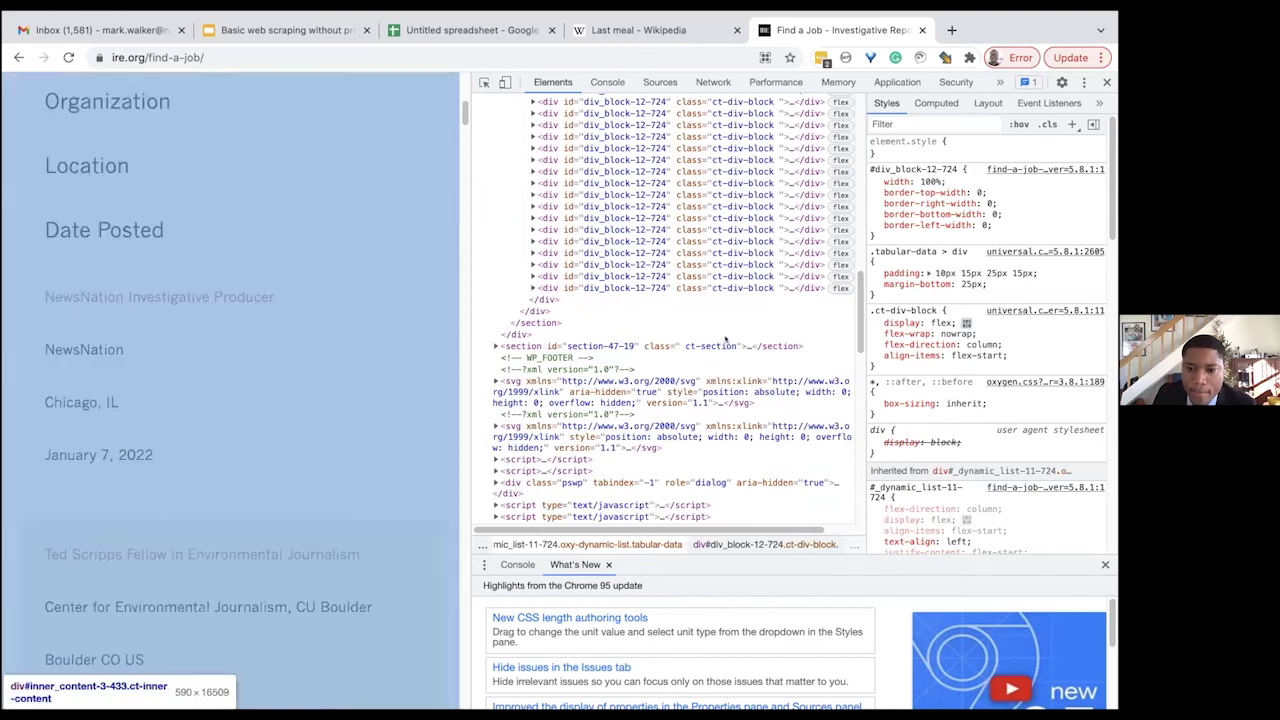
click(725, 338)
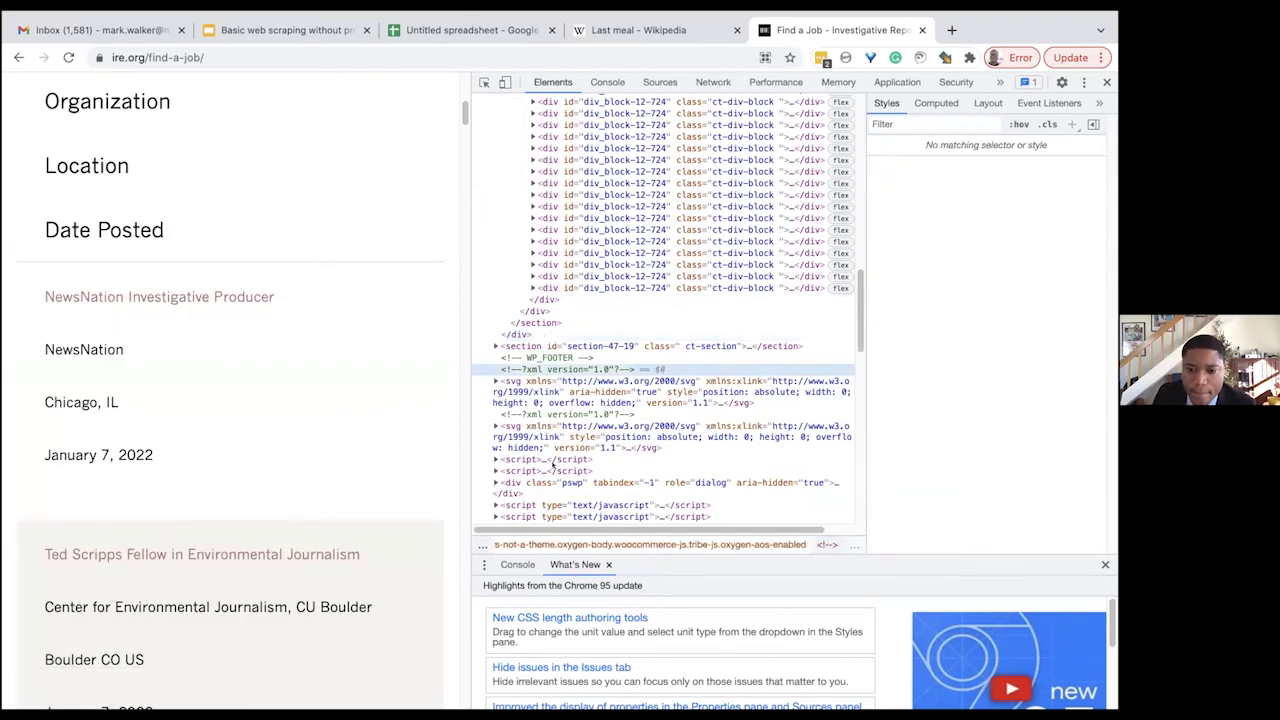
click(553, 470)
scroll(618, 490, down, 3)
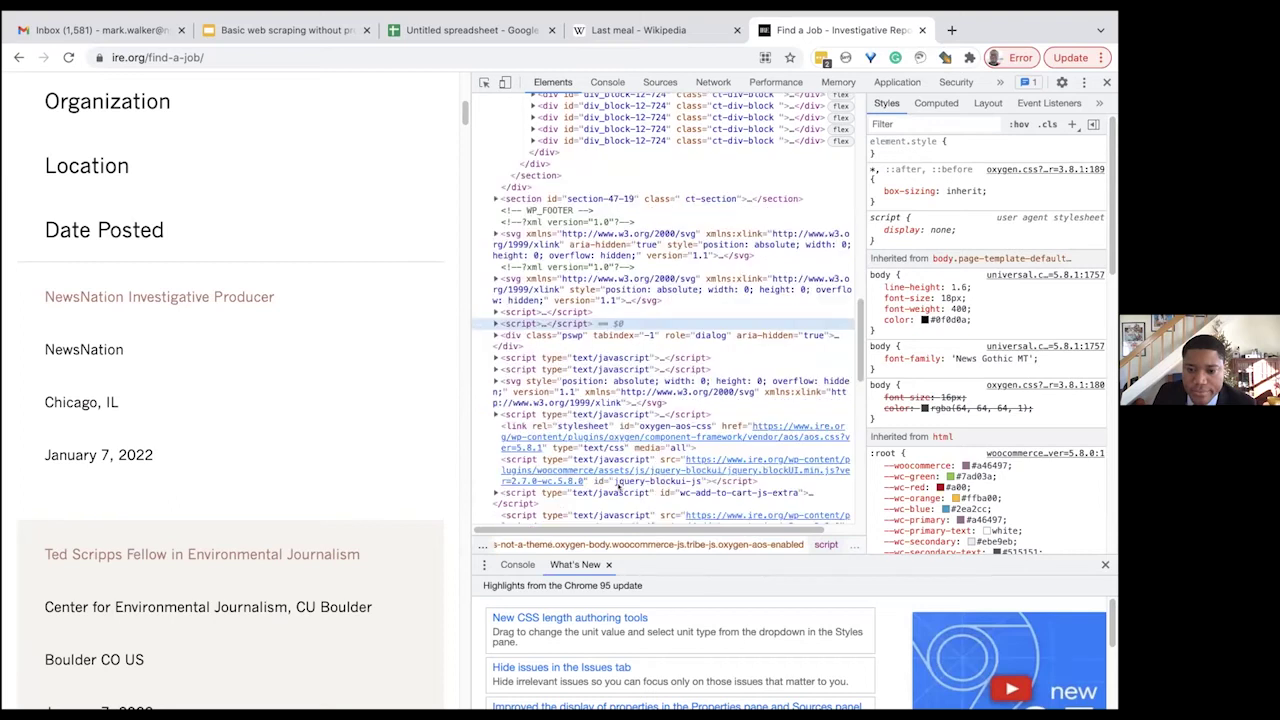
scroll(820, 340, up, 1)
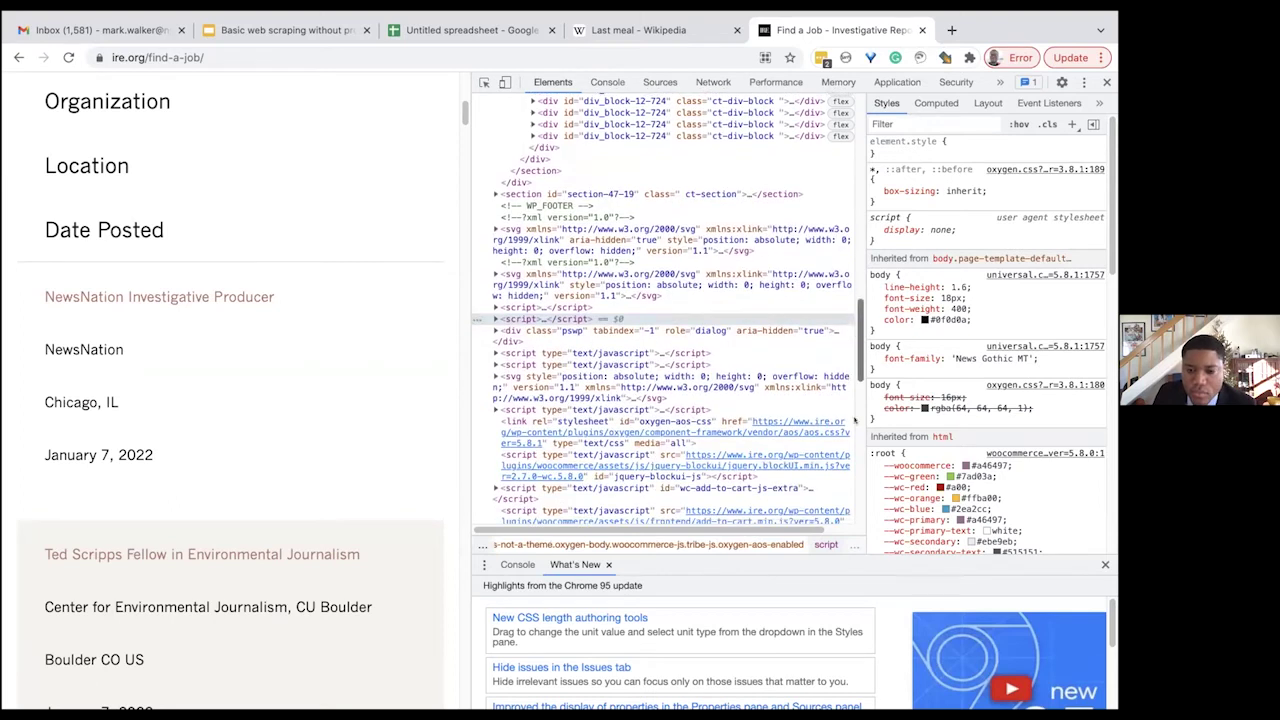
scroll(842, 257, up, 10)
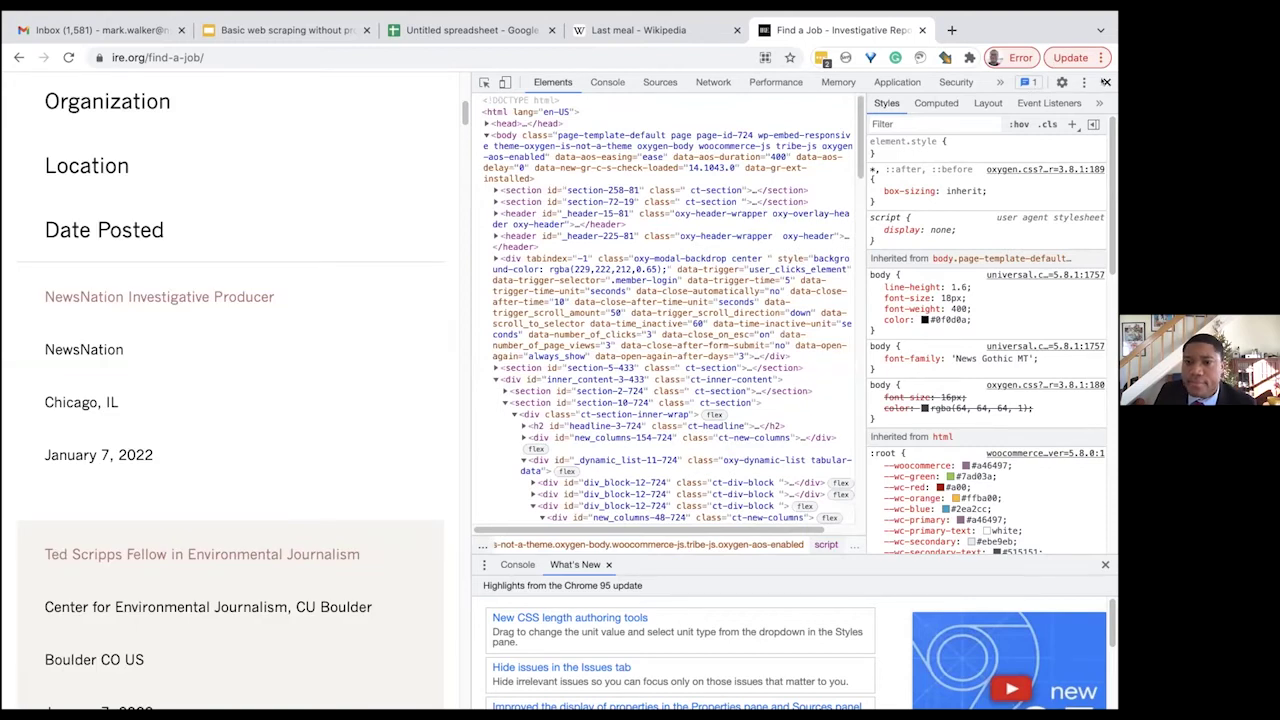
click(1106, 82)
- Return to the spreadsheet and add "TABLE" as the query and 0 as the index of the IMPORTHTML formula in A1
key(ctrl+3)
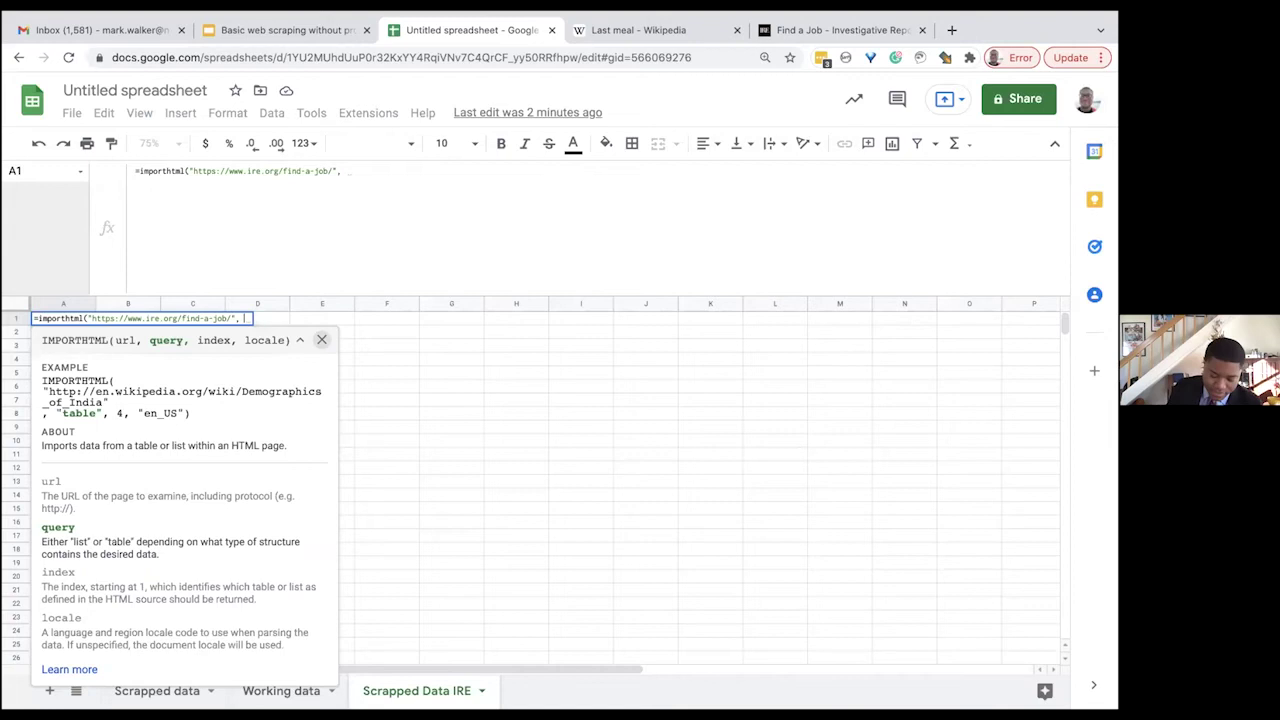
text("TBALE)
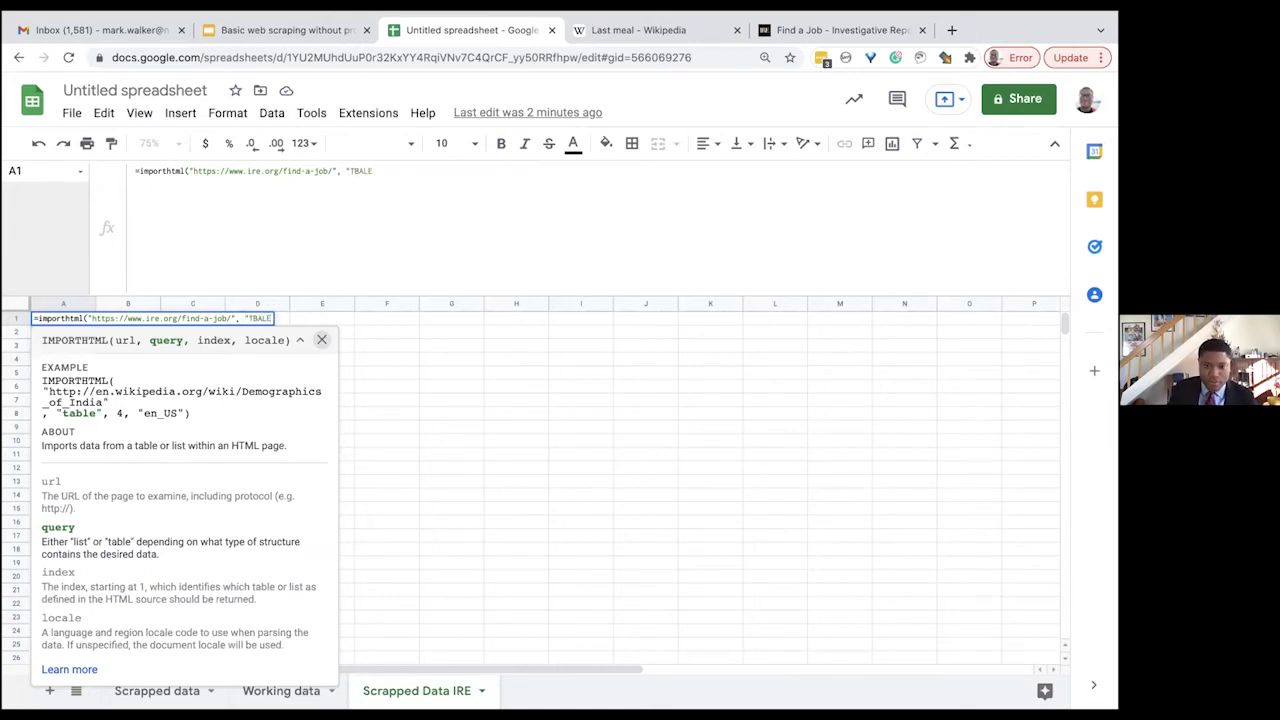
key(BackSpace)
key(BackSpace)
key(BackSpace)
key(BackSpace)
text(ABLE")
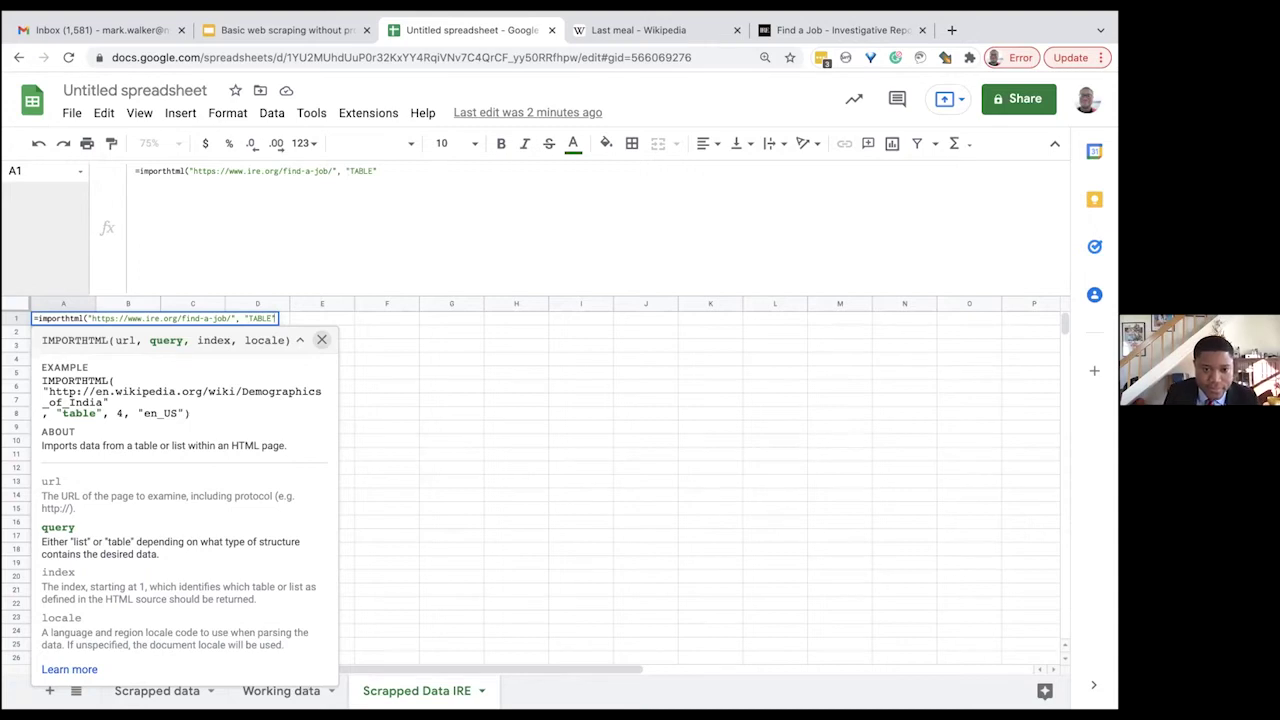
text(, ")
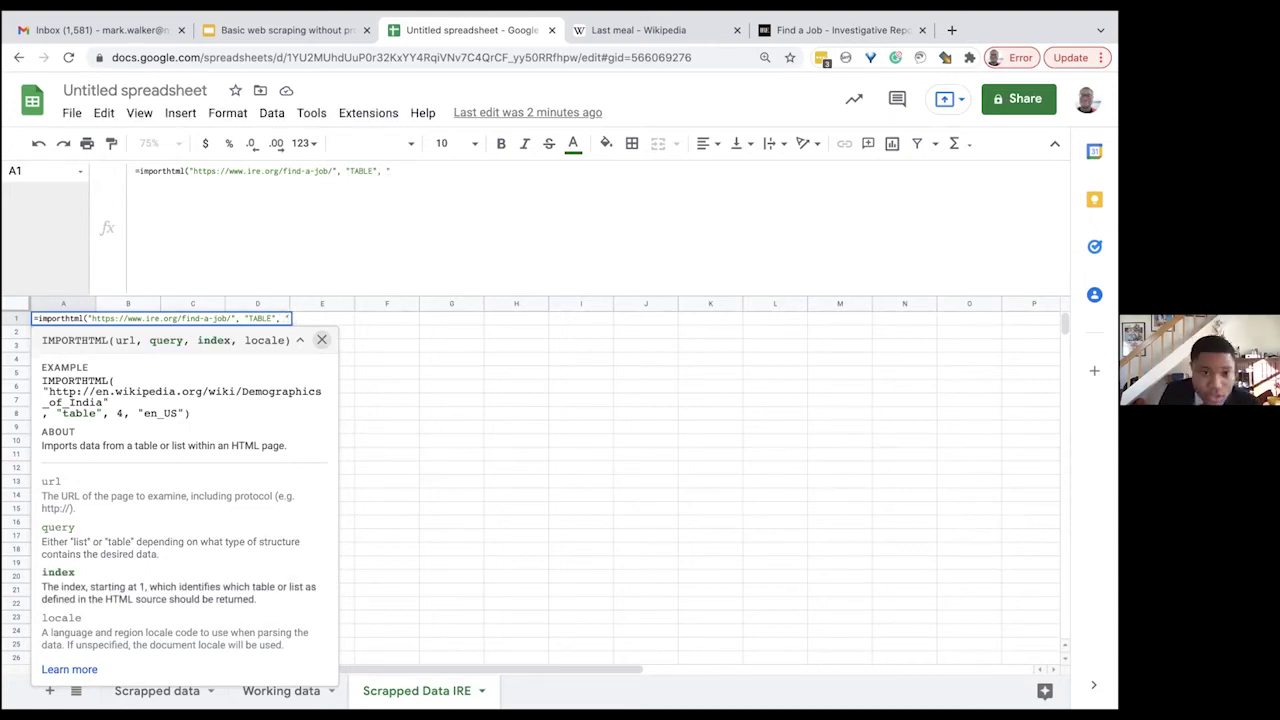
key(BackSpace)
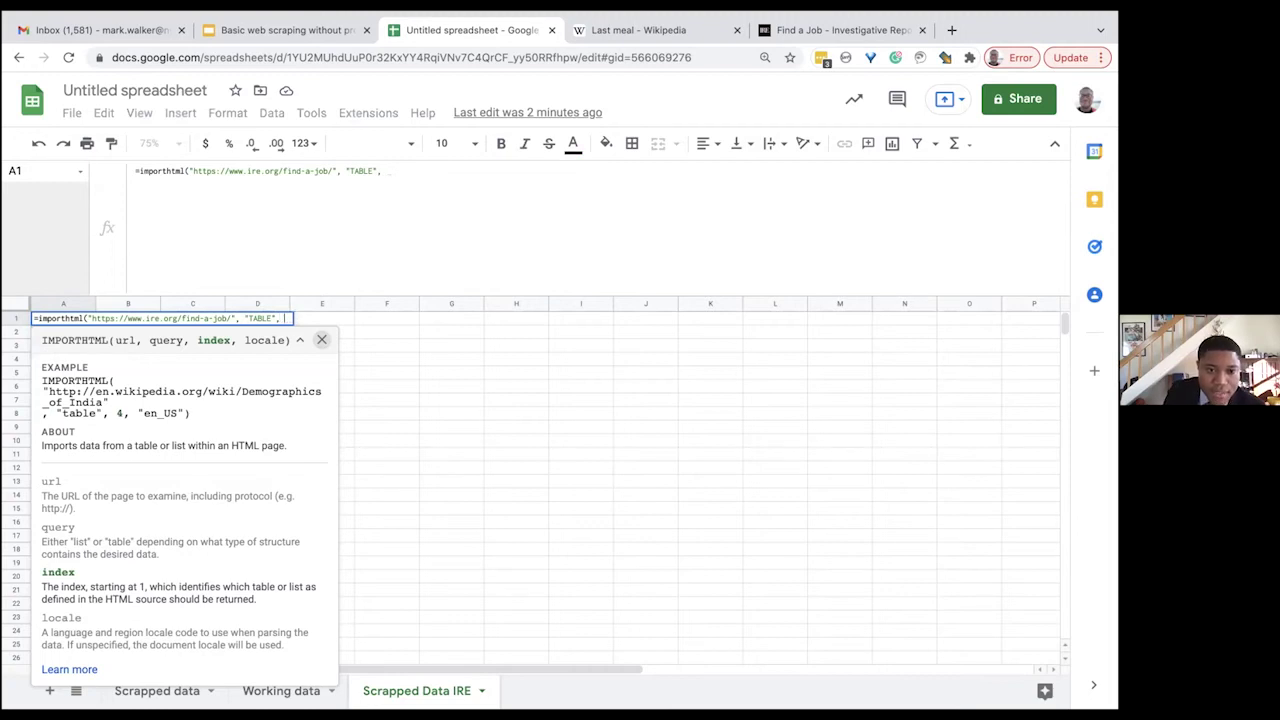
text(0)
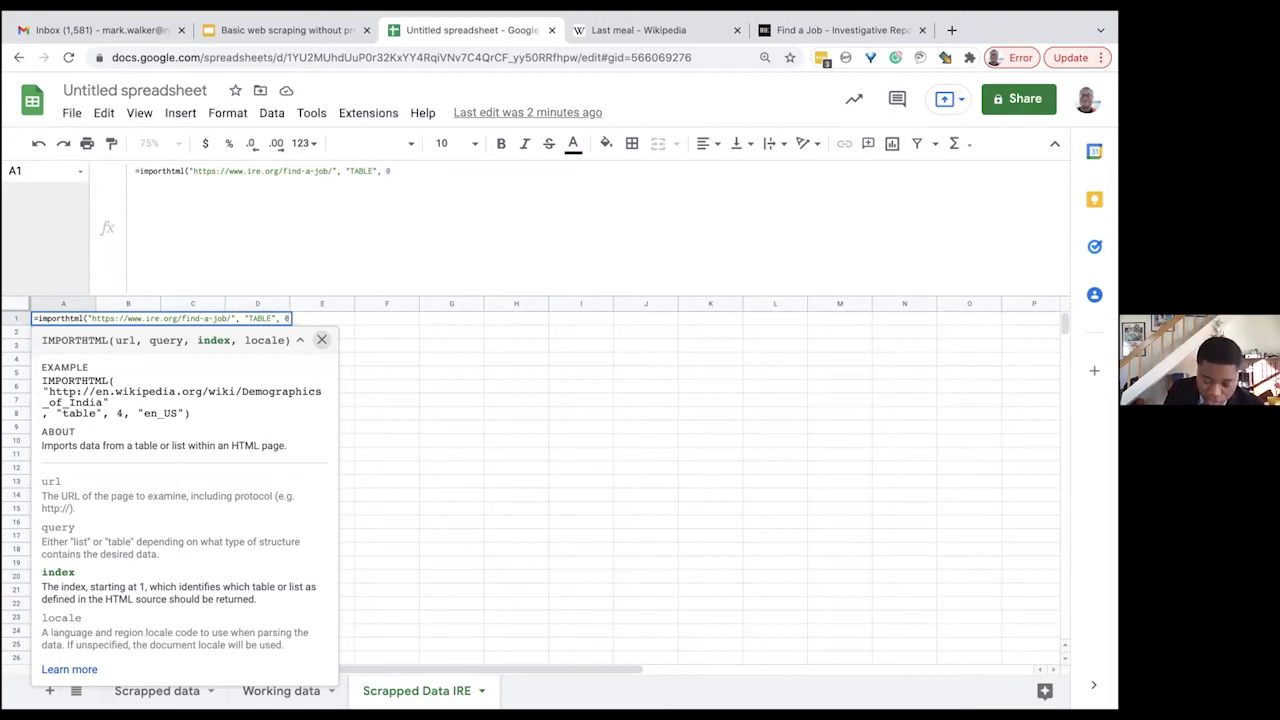
text())
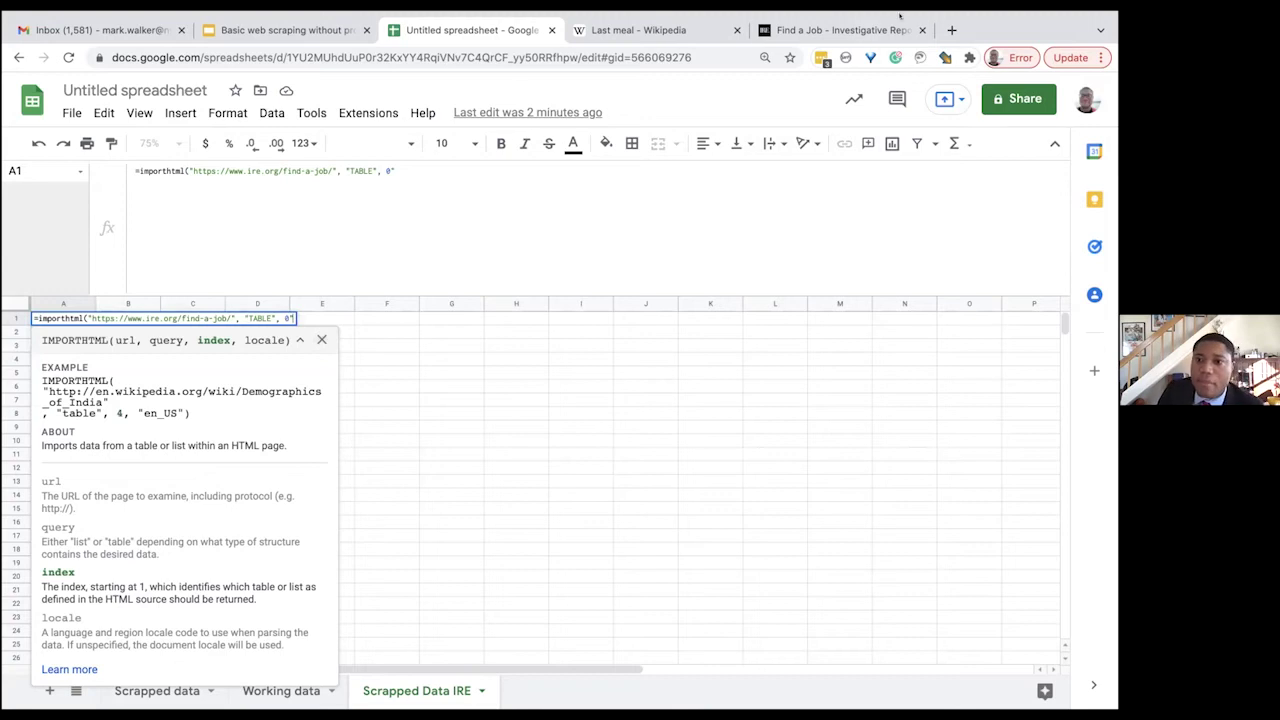
- Check the Find a Job page and replace the stray quotation mark after the formula's index with a closing parenthesis
click(863, 30)
scroll(516, 230, up, 6)
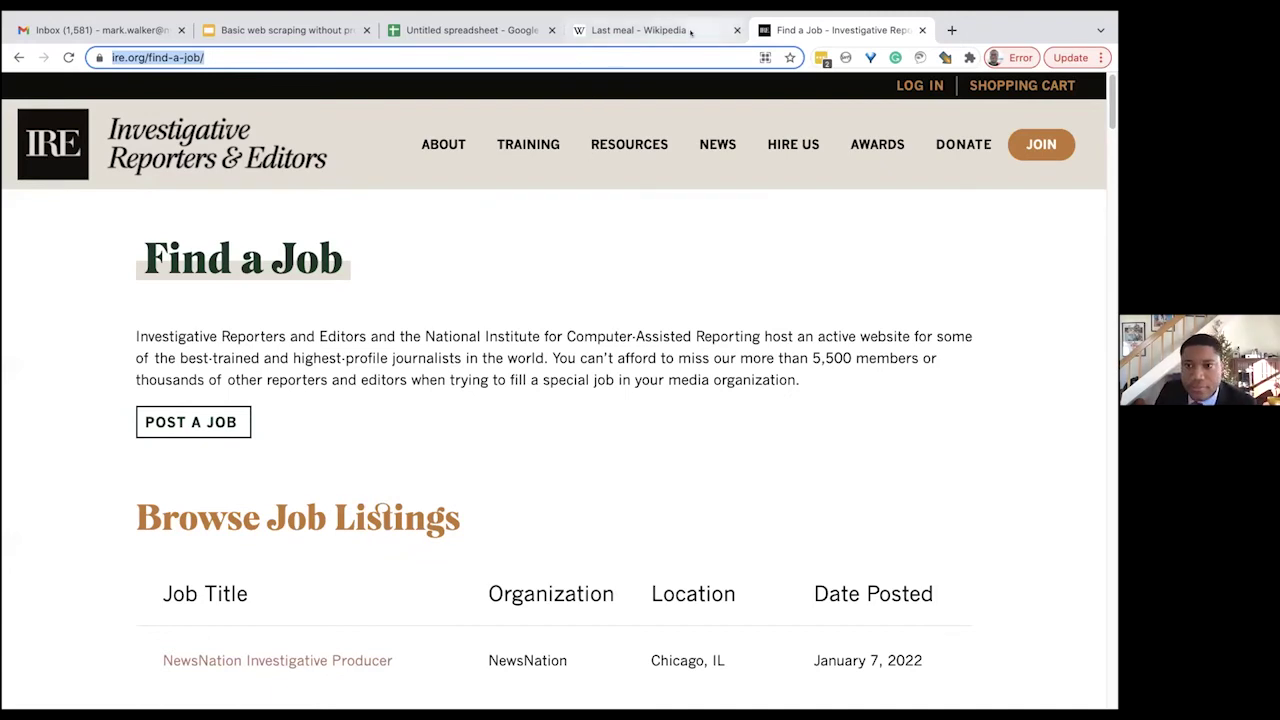
click(463, 30)
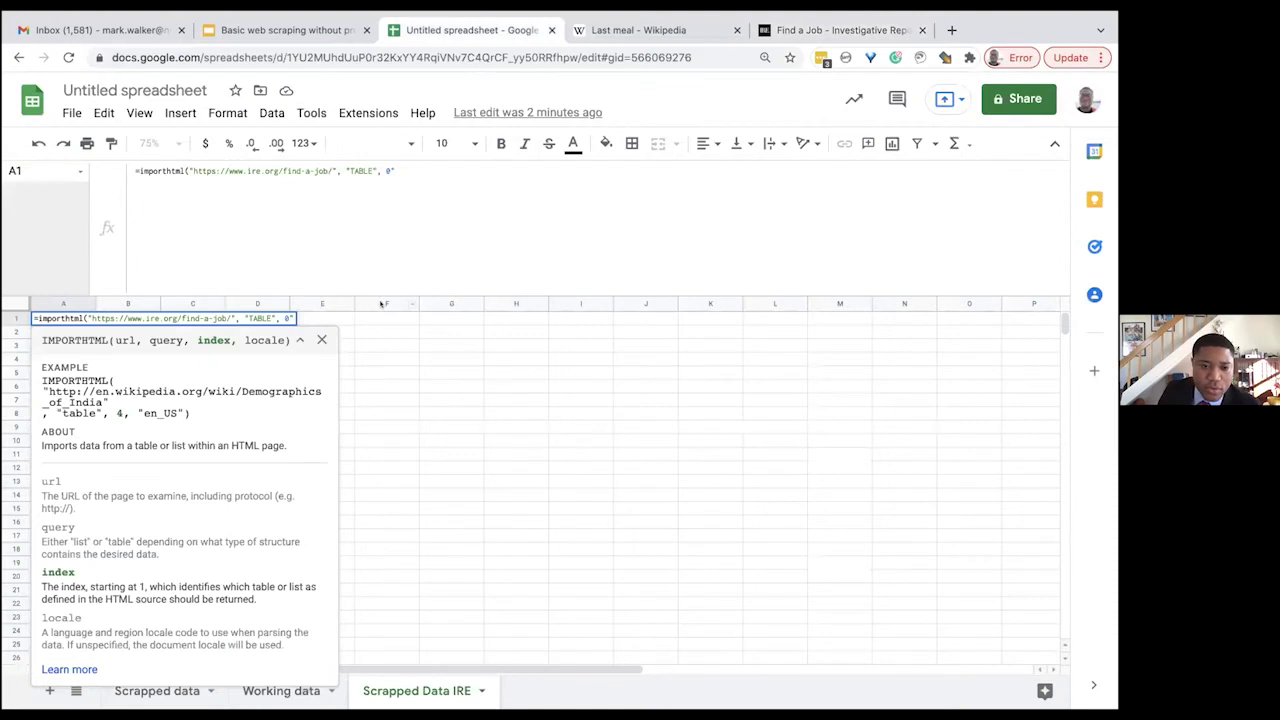
key(BackSpace)
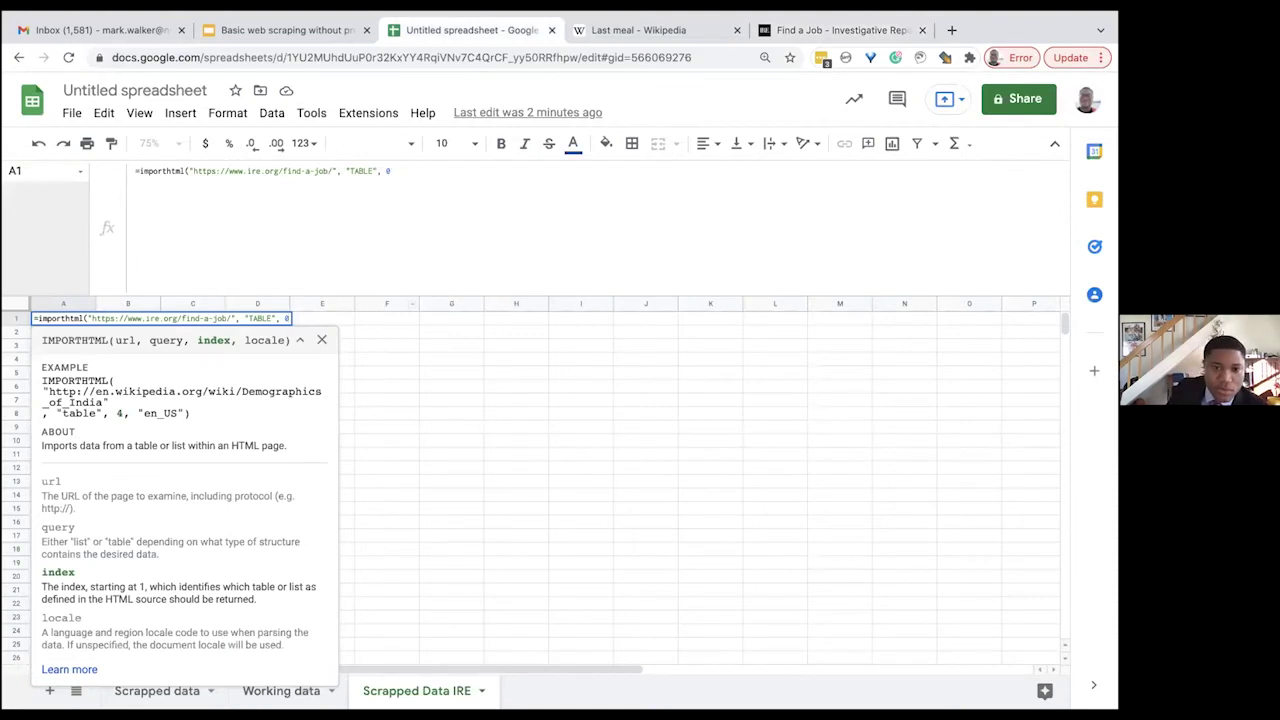
text())
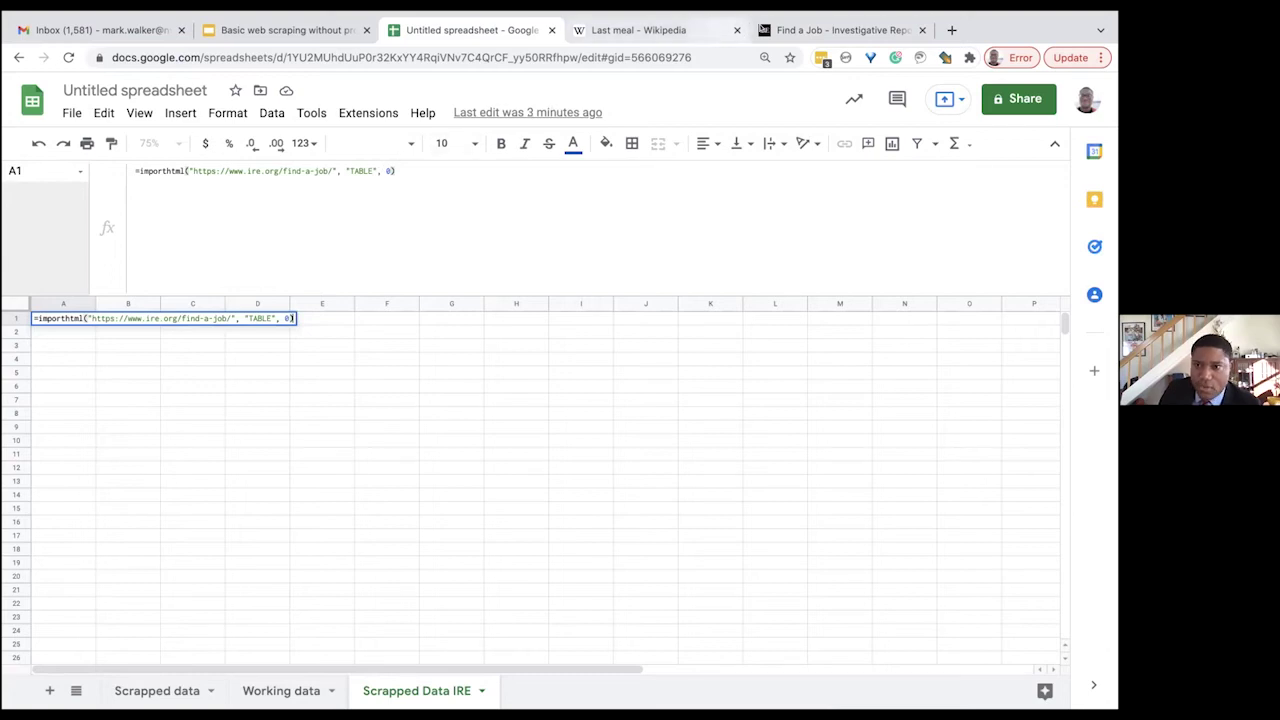
- Review the job listings page once more and run the completed IMPORTHTML formula in cell A1
click(826, 30)
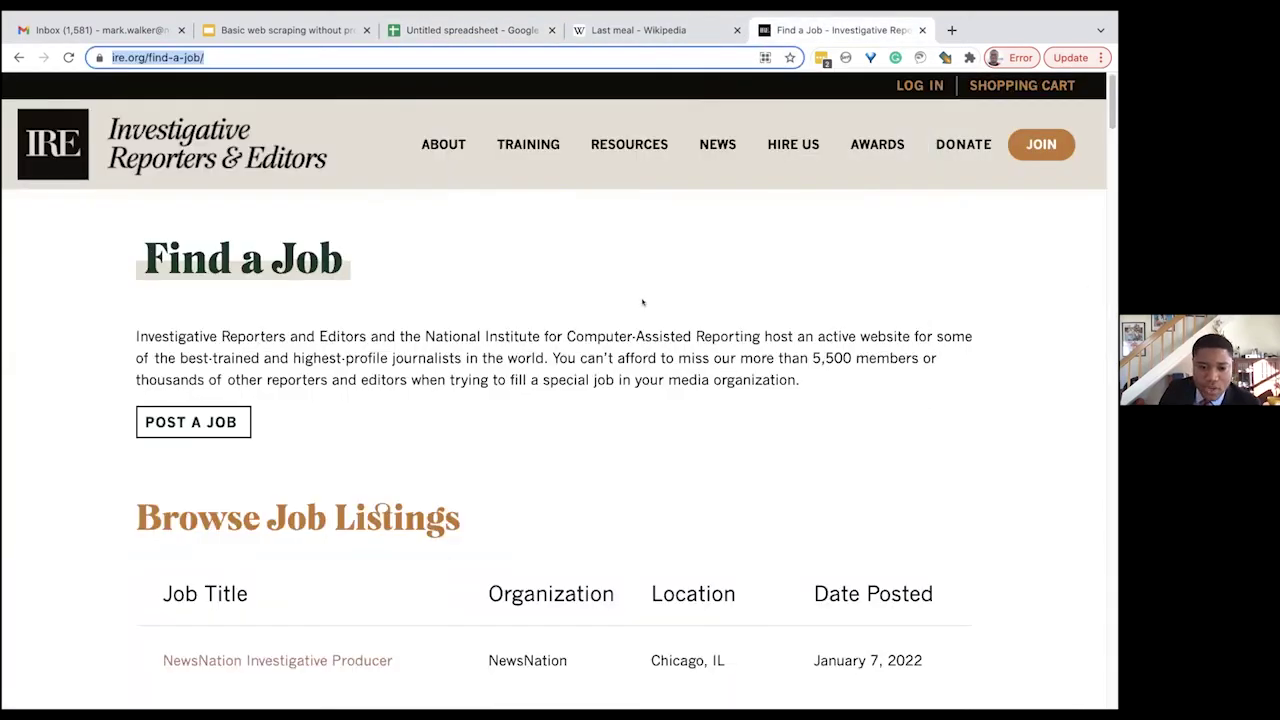
scroll(643, 298, down, 5)
scroll(643, 295, up, 5)
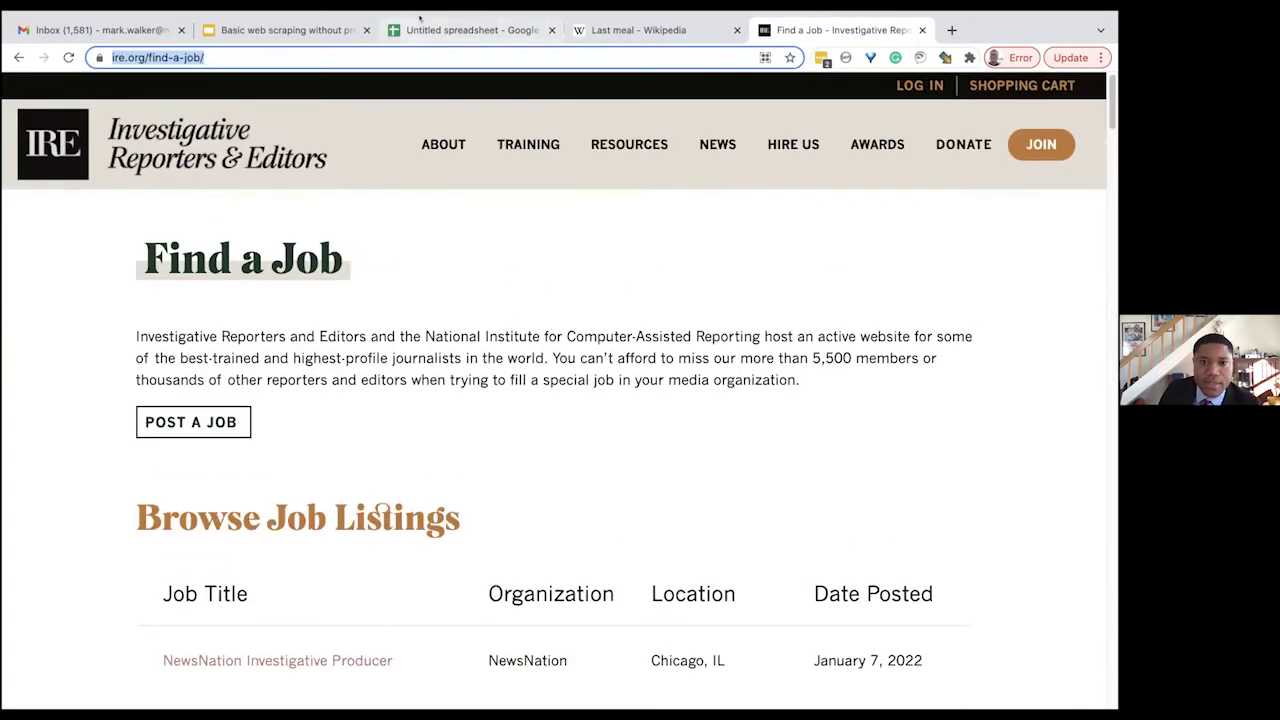
click(443, 22)
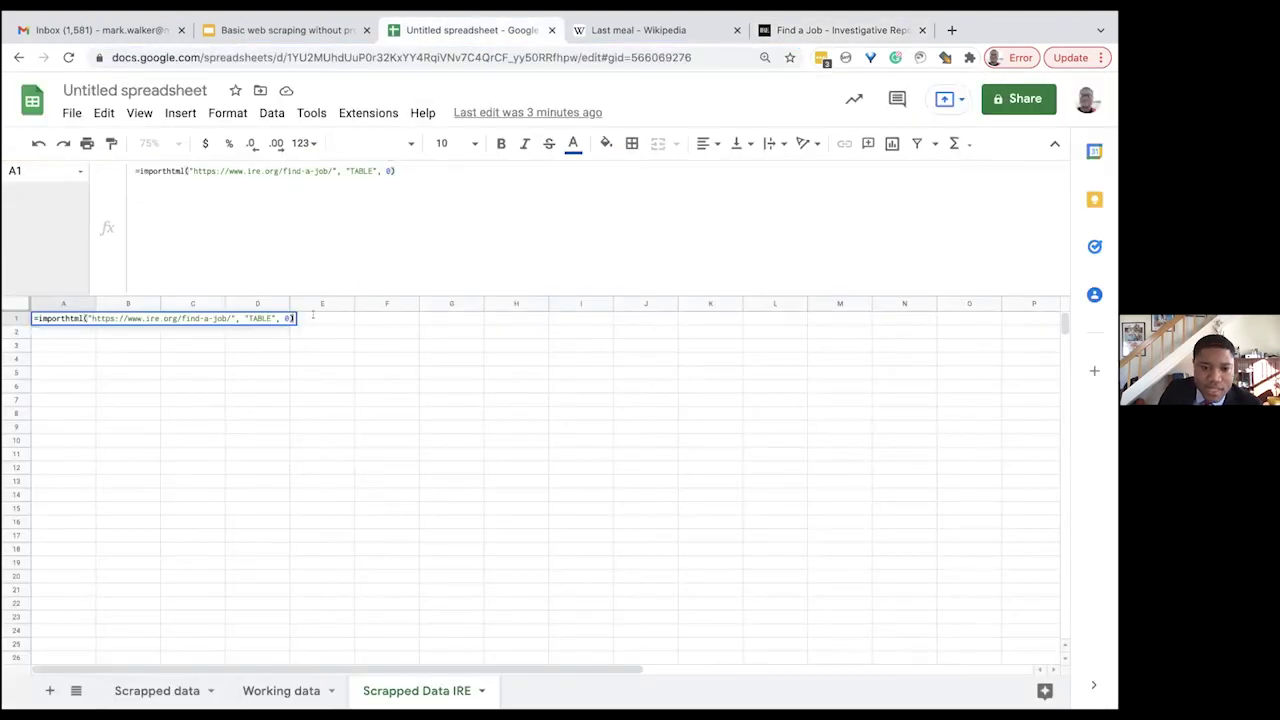
key(Return)
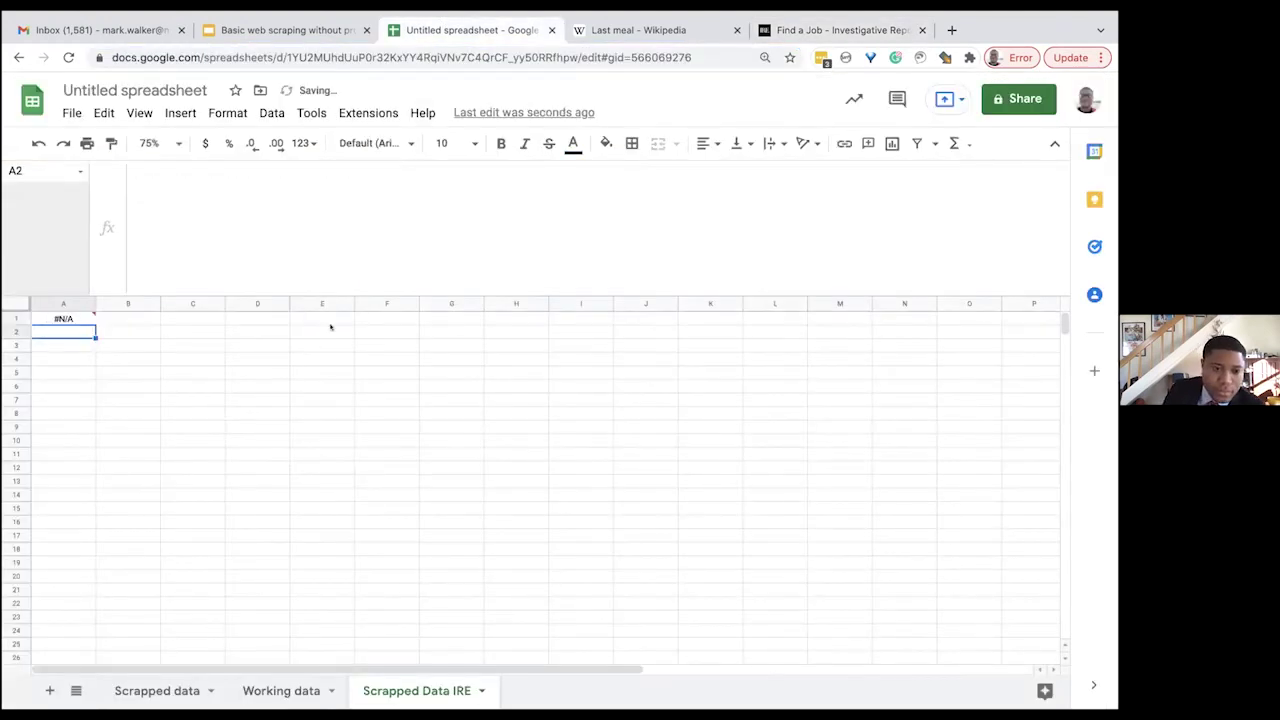
- Try the IMPORTHTML formula in A1 with its index set to 1
click(55, 318)
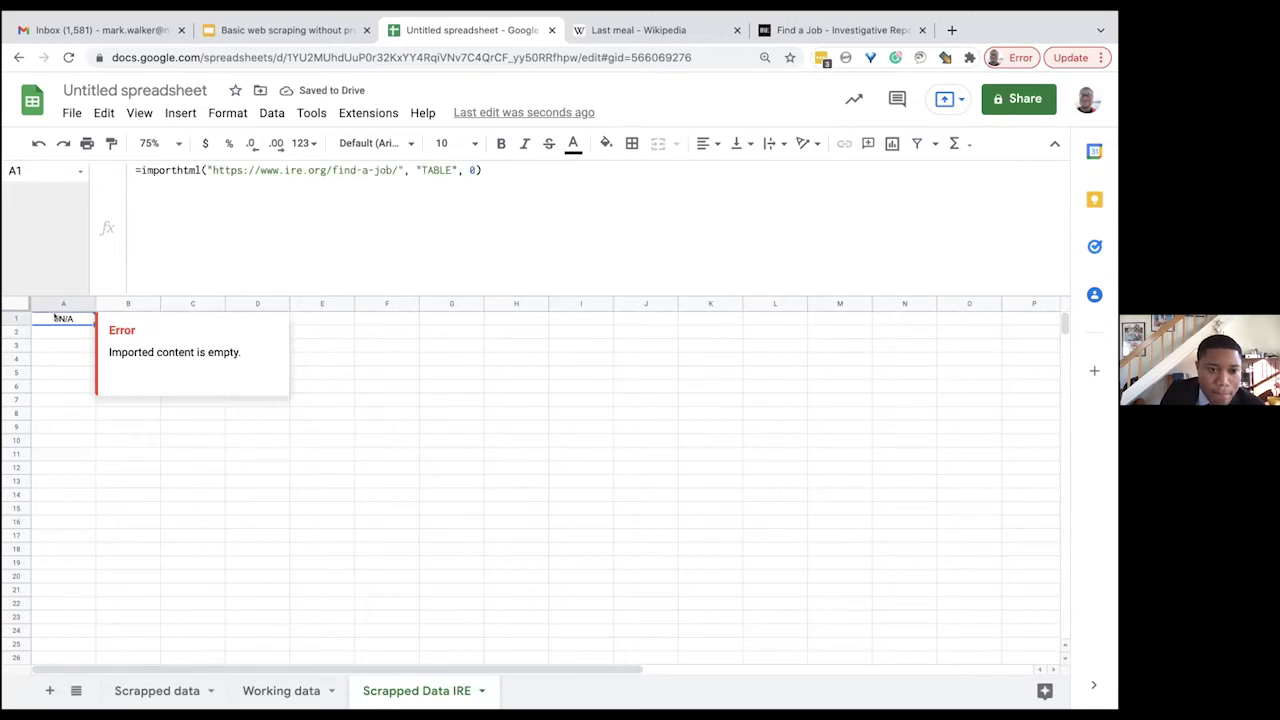
click(476, 170)
key(BackSpace)
text(1)
key(Return)
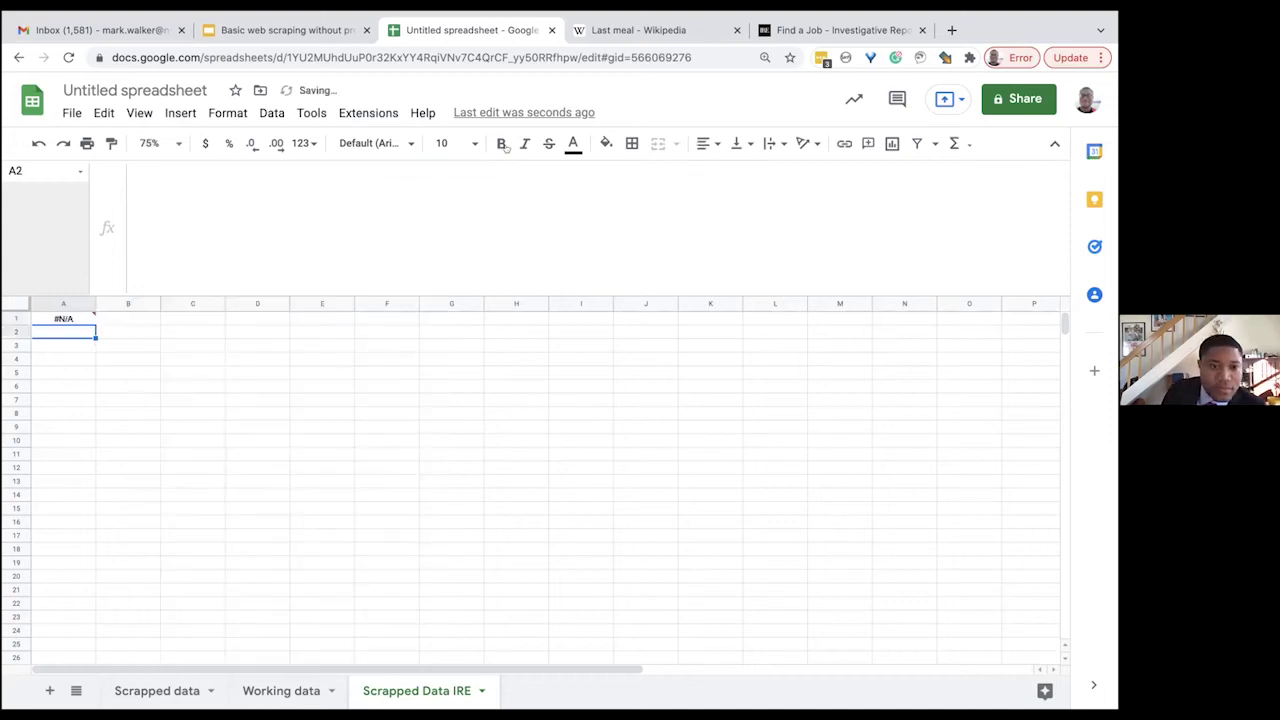
- Try the "TABLE" import in A1 with its index set to 2
key(Up)
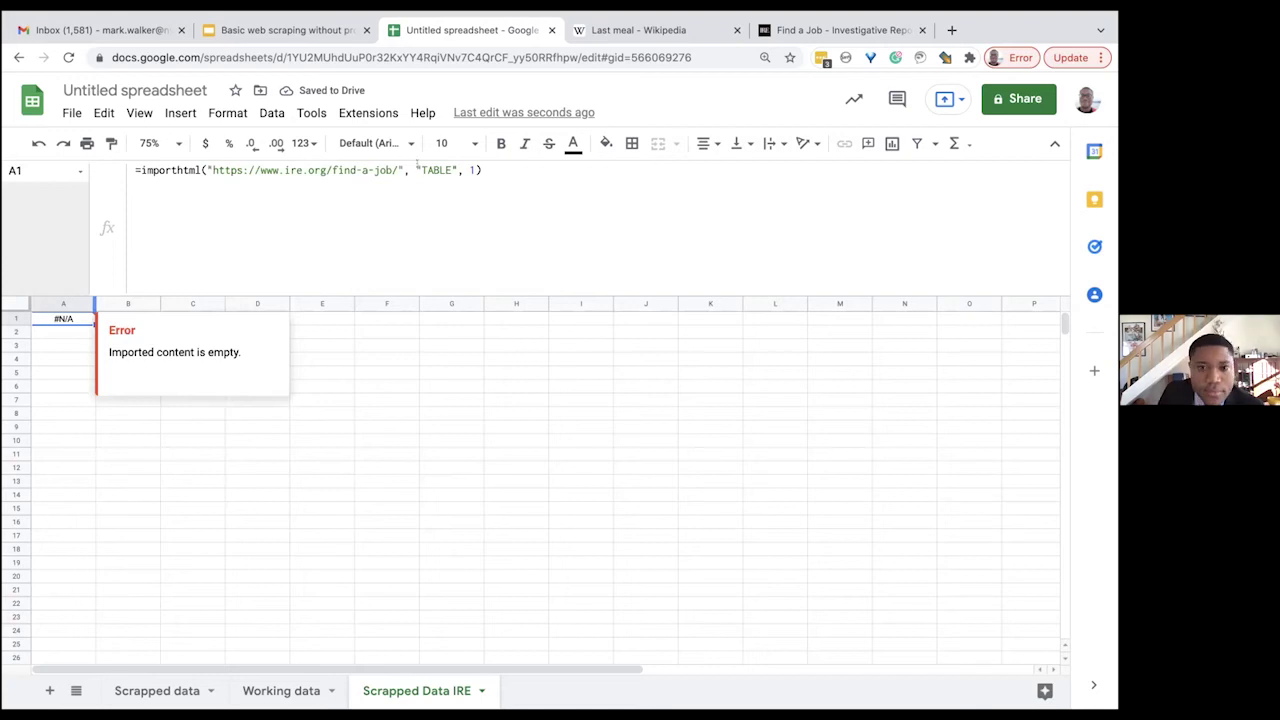
click(487, 168)
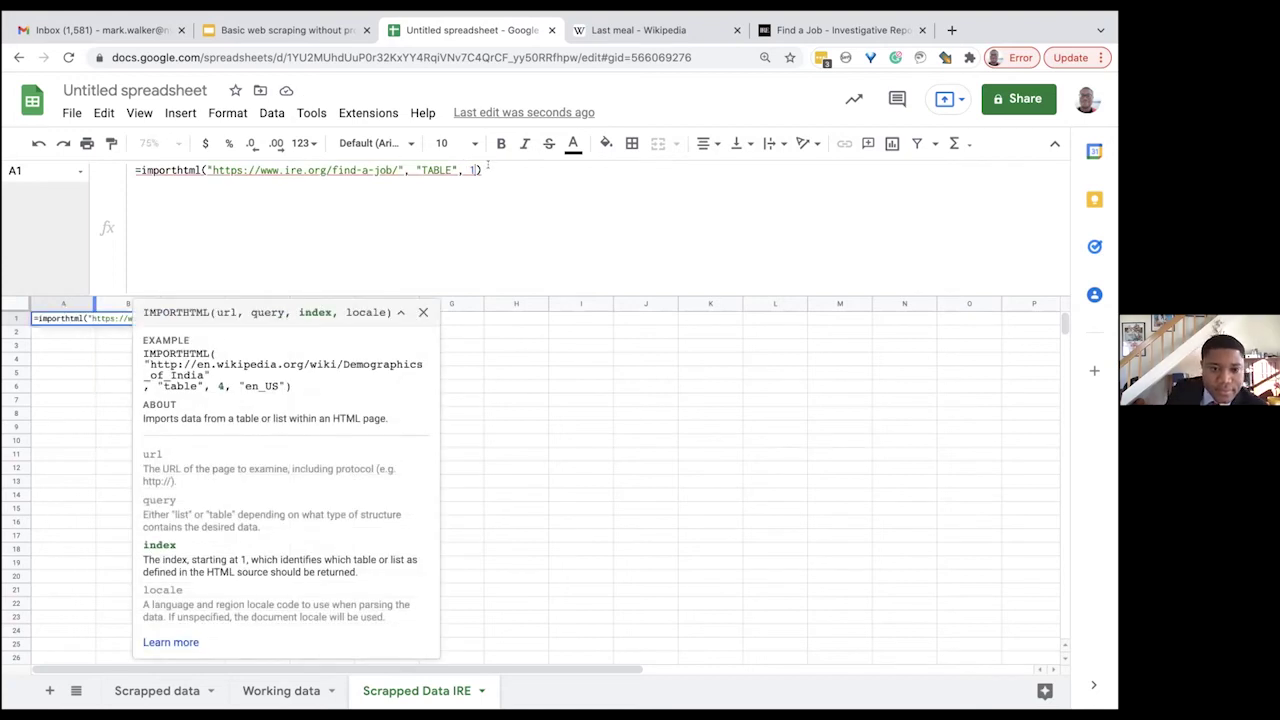
key(BackSpace)
text(2)
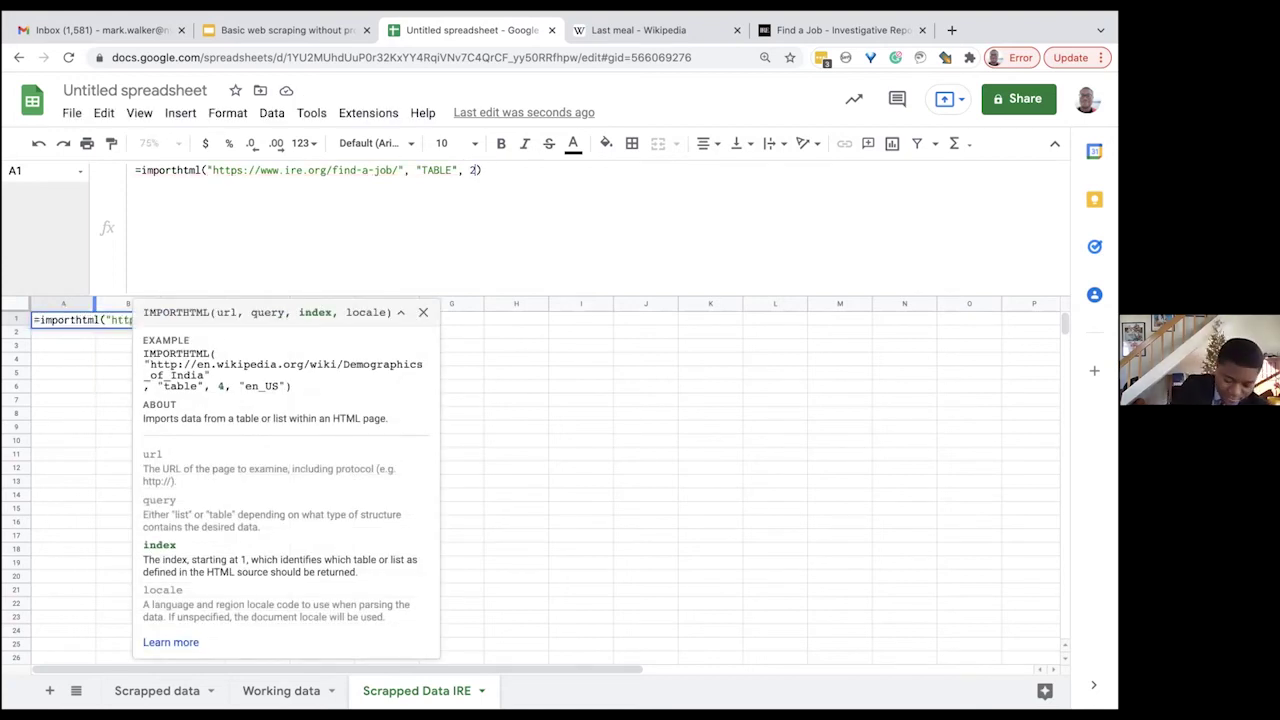
key(Return)
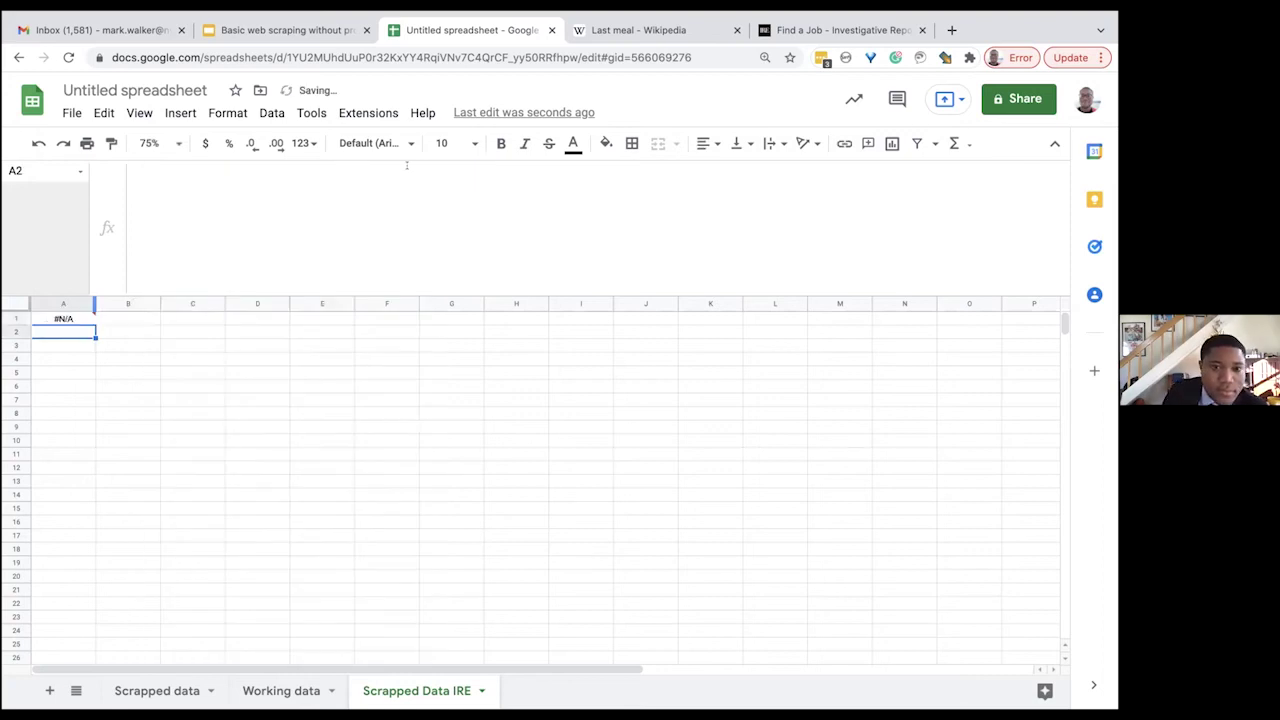
- Change the query argument of the IMPORTHTML formula in A1 to "LIST" and run the import
key(Up)
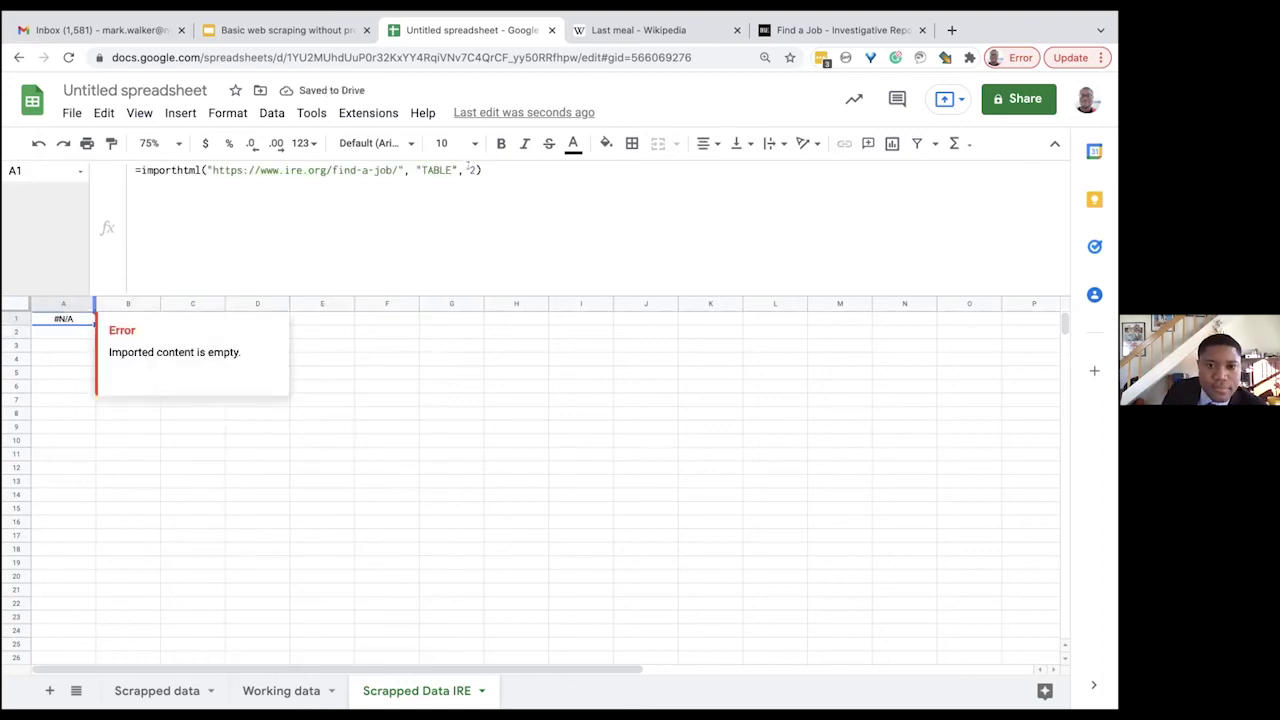
click(469, 170)
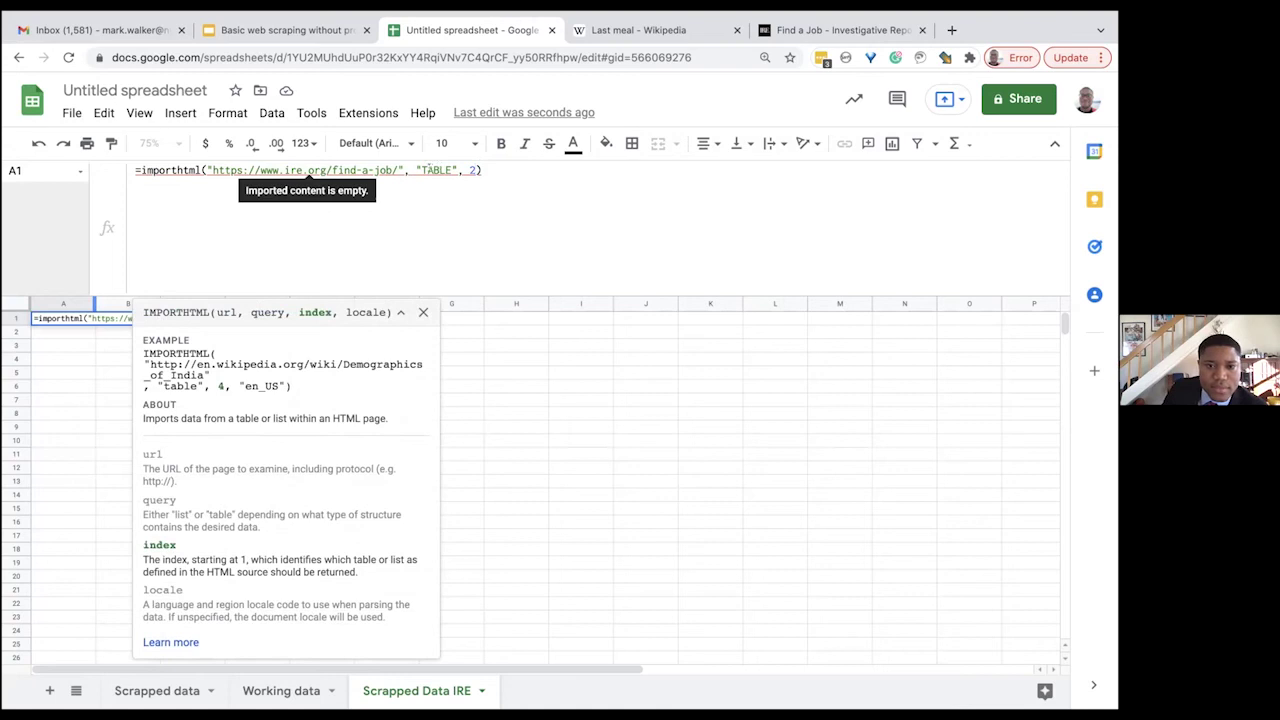
key(Left)
key(Left)
key(Left)
key(Left)
key(BackSpace)
key(BackSpace)
key(BackSpace)
key(BackSpace)
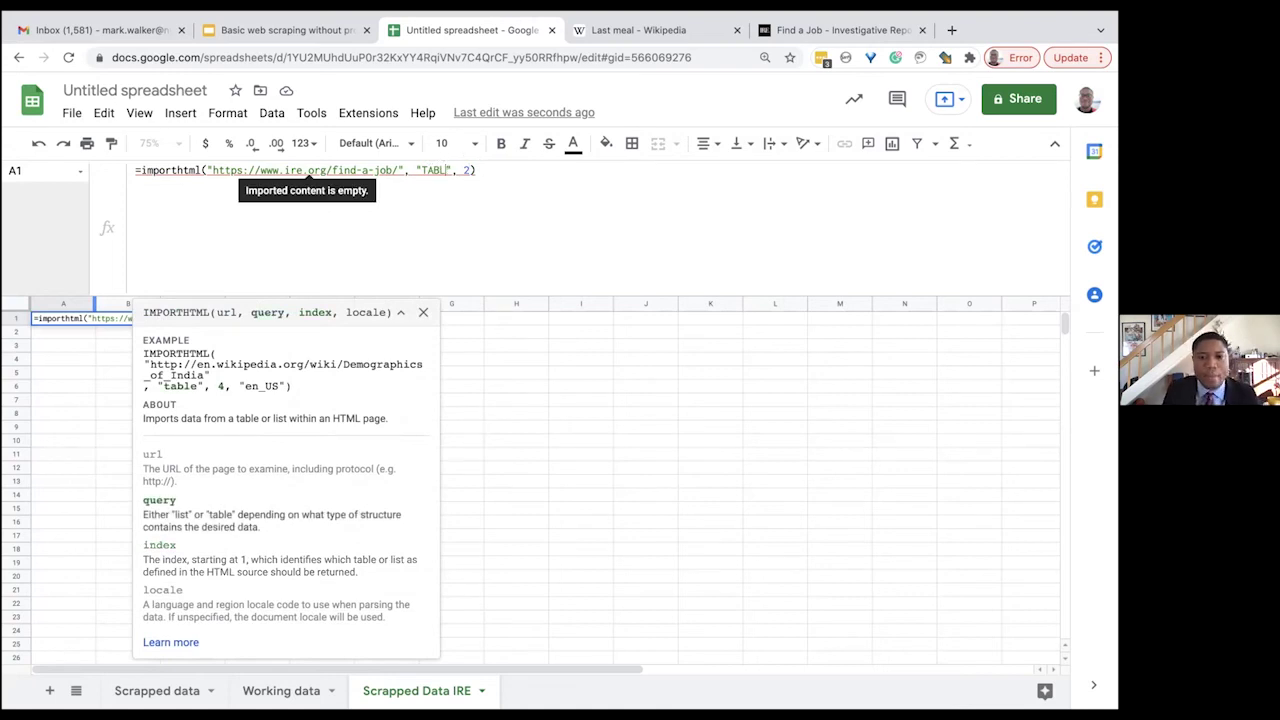
key(BackSpace)
text(LIST)
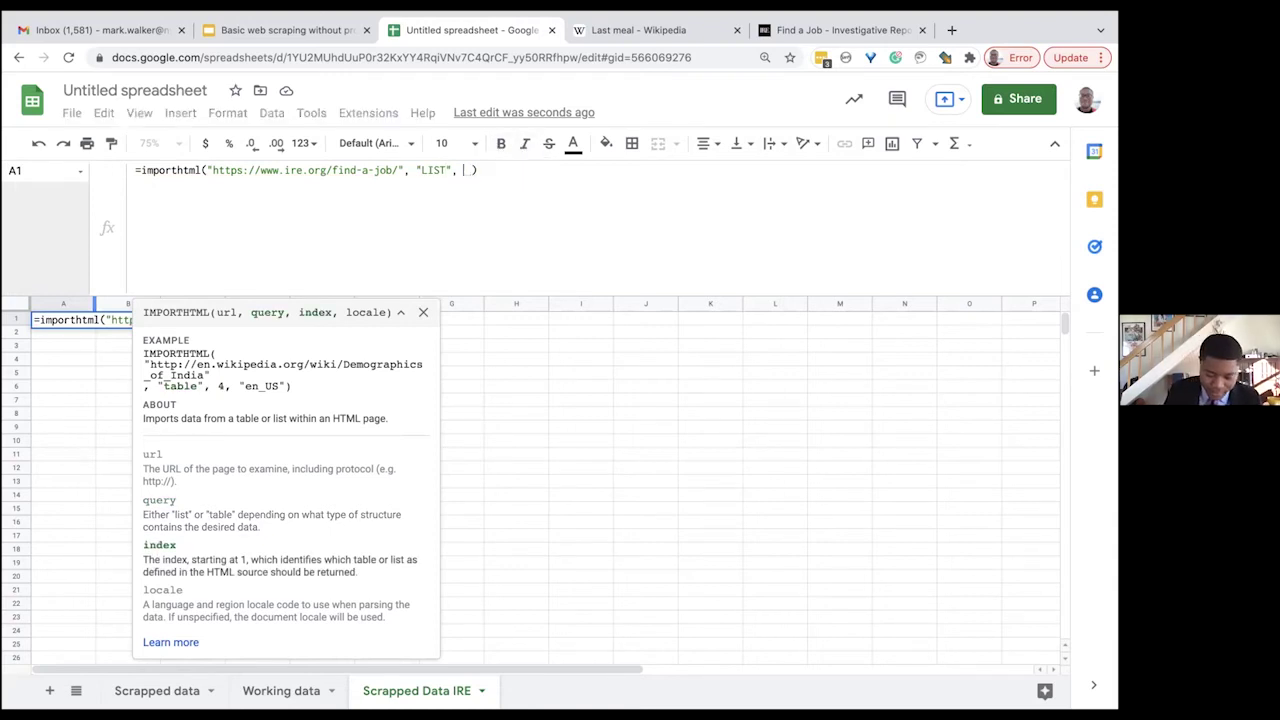
key(Return)
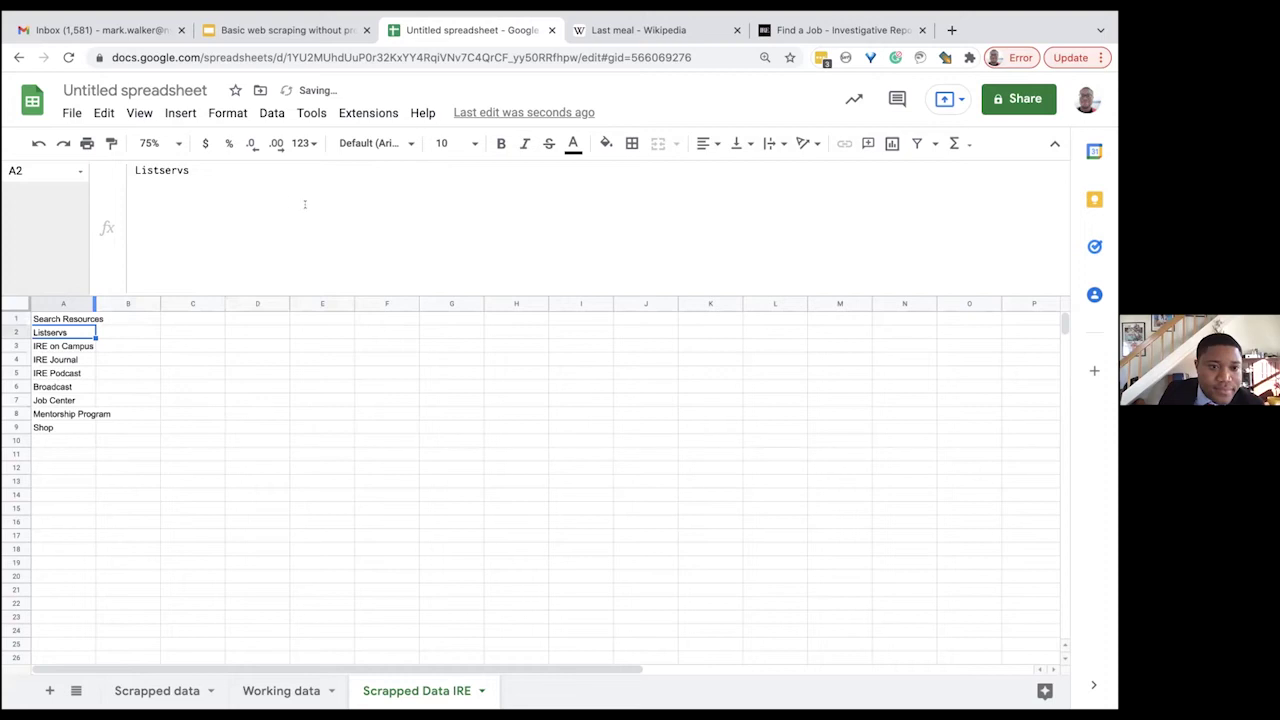
- Compare the imported list with the job listings on the Find a Job page and return to the spreadsheet
click(800, 30)
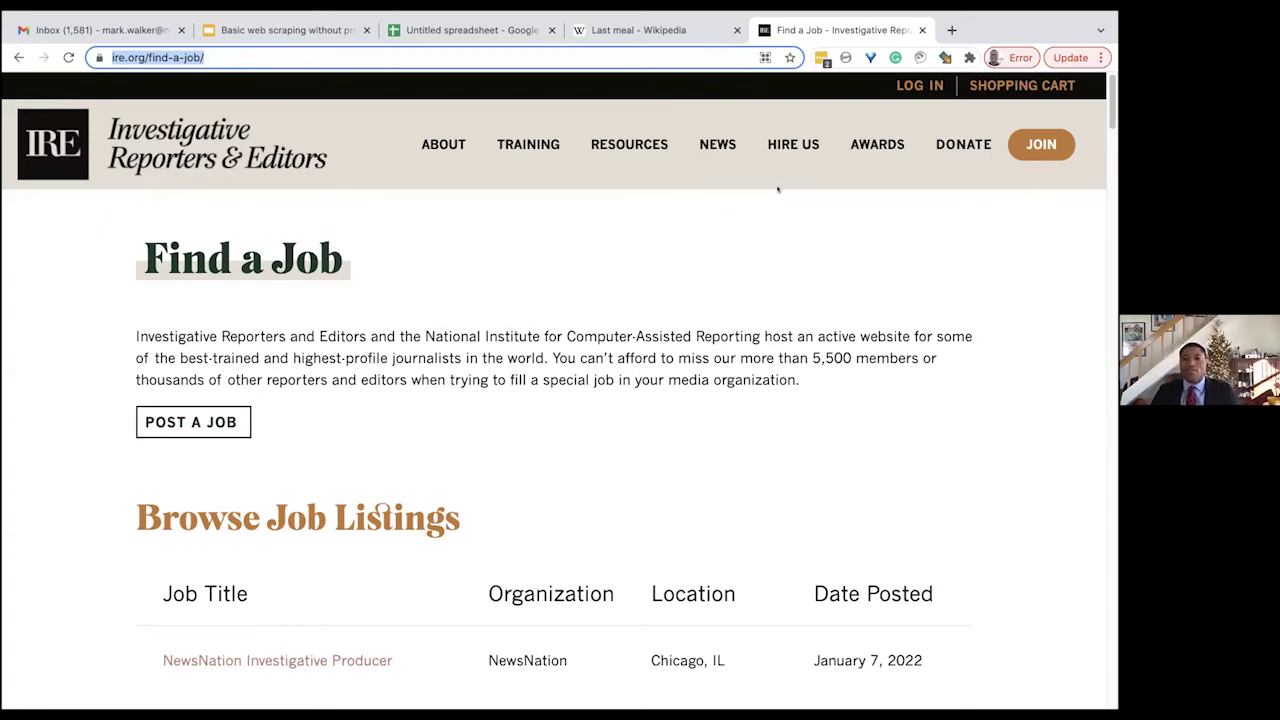
scroll(600, 343, down, 3)
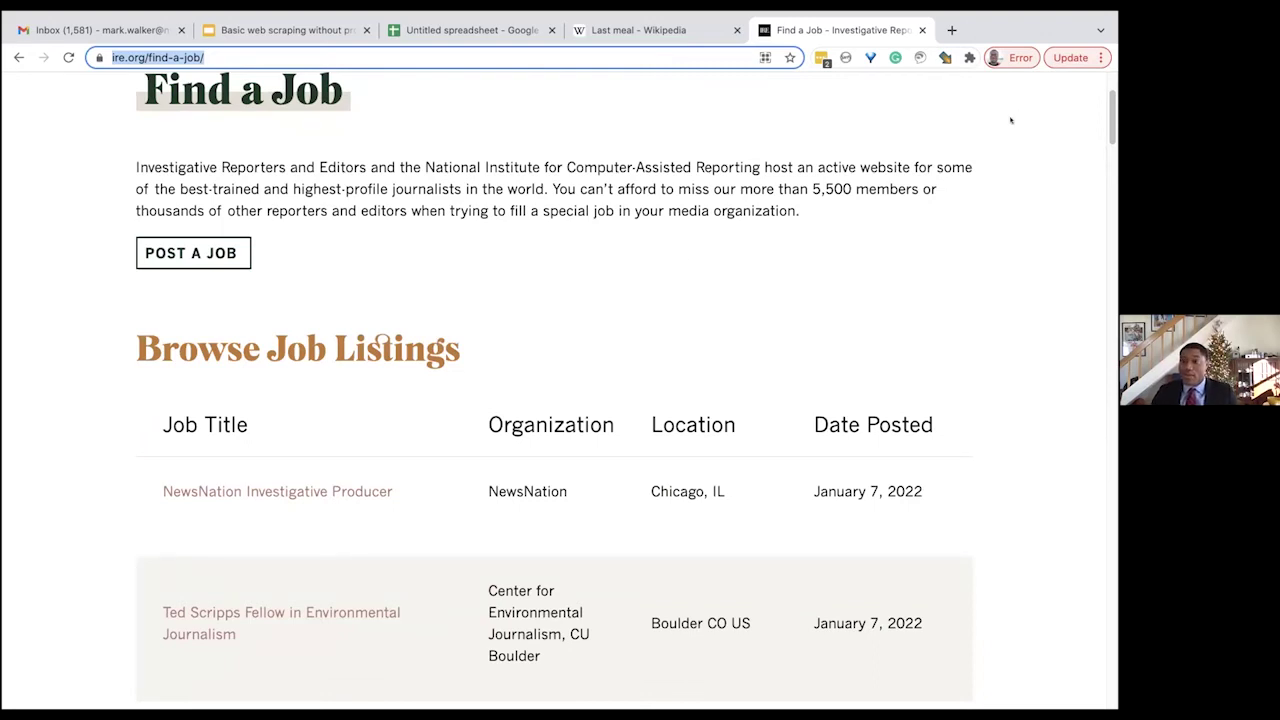
click(453, 22)
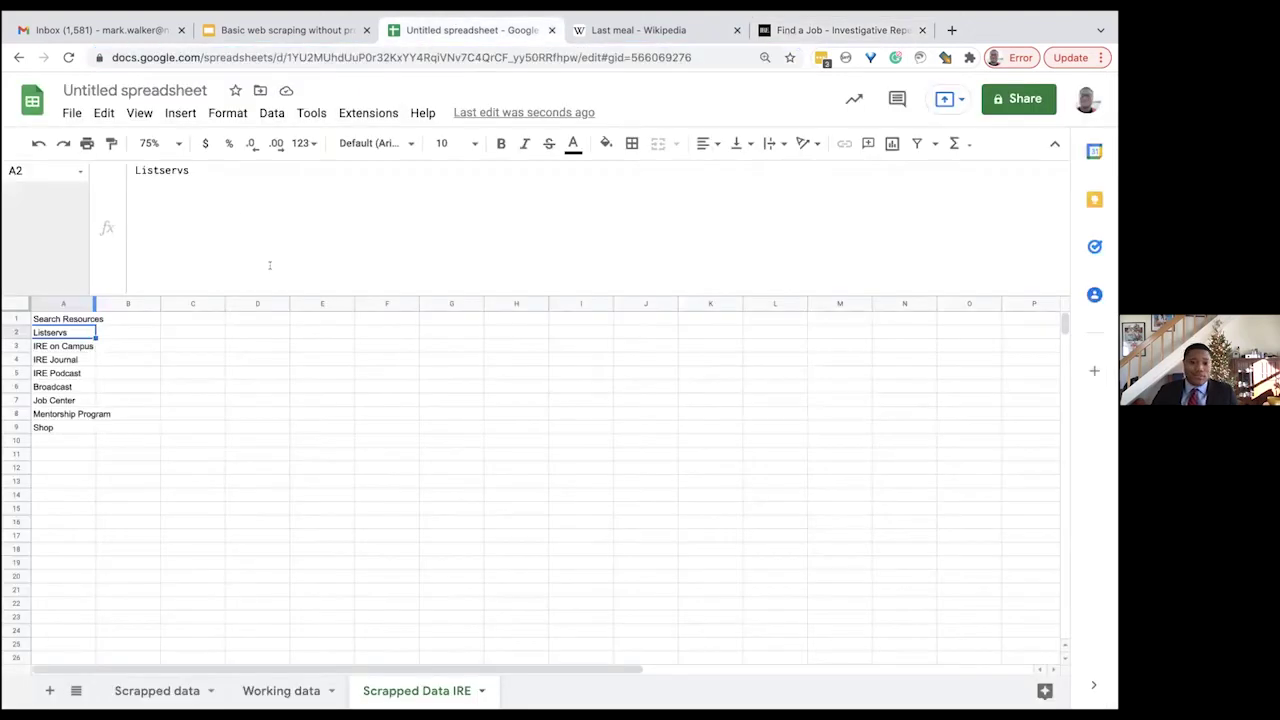
- Review the IMPORTHTML formula in A1 and examine the navigation headings at the top of the Find a Job page
click(62, 319)
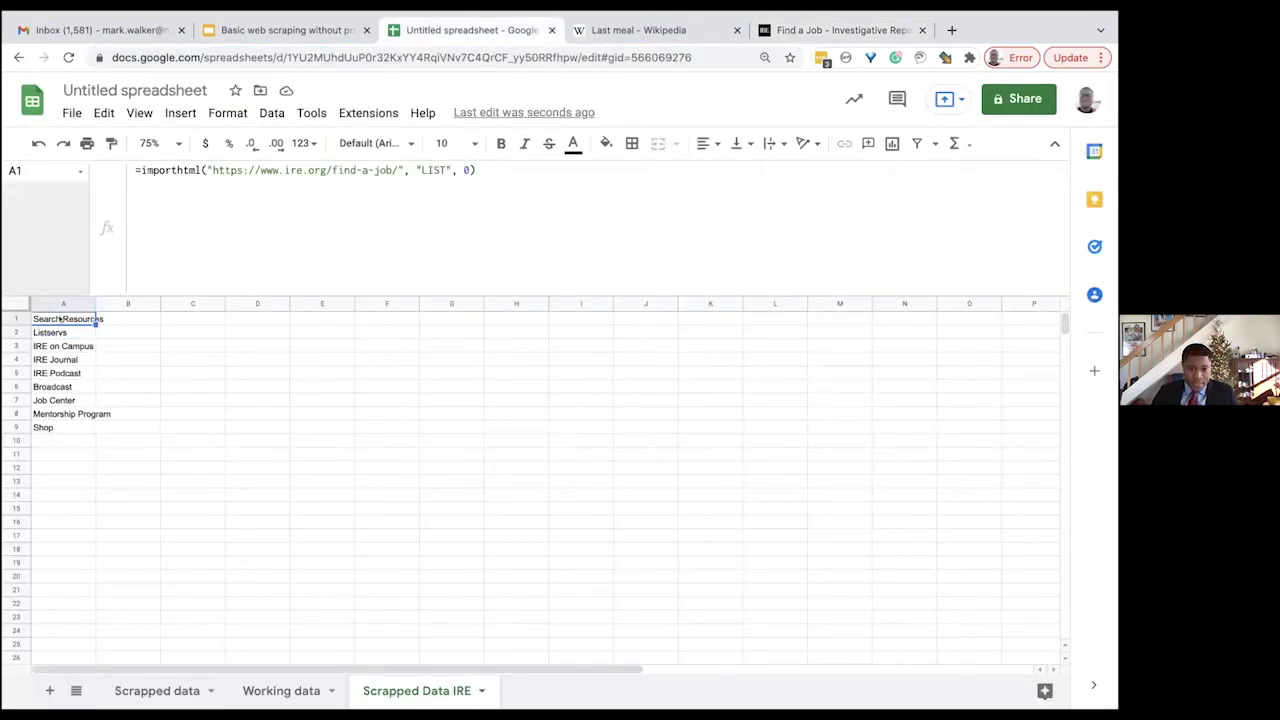
click(440, 168)
click(20, 441)
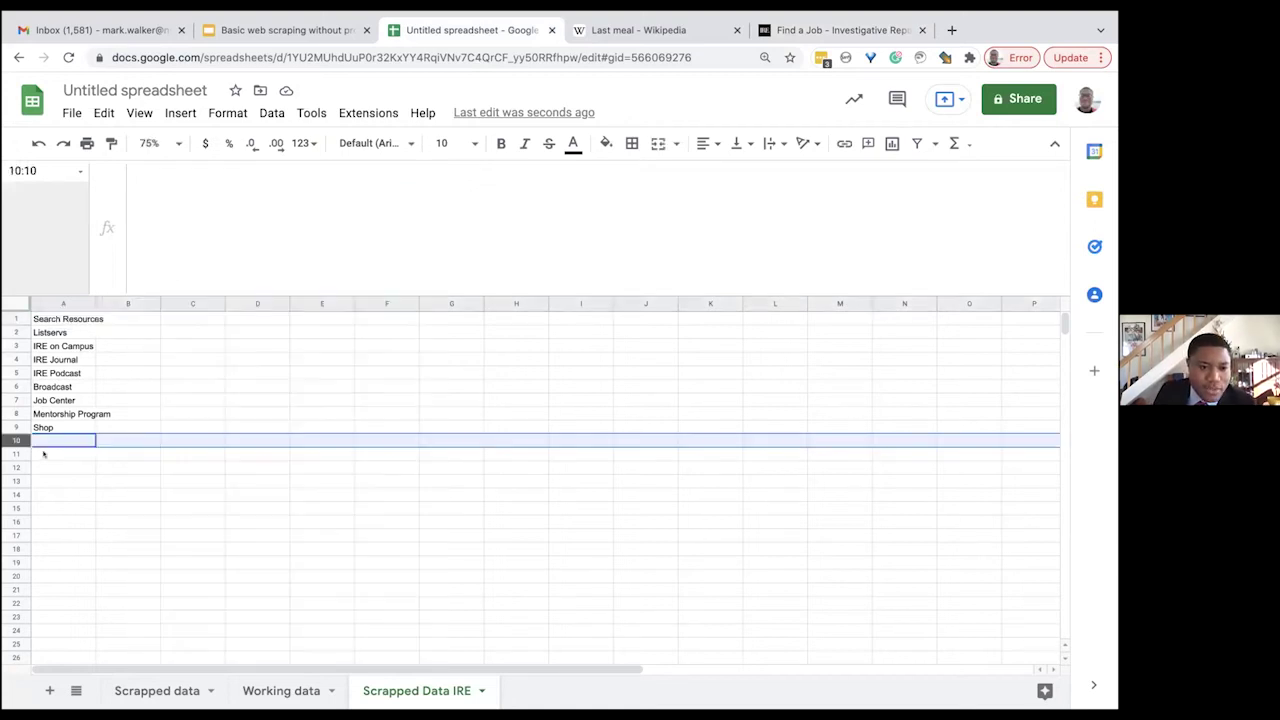
click(803, 34)
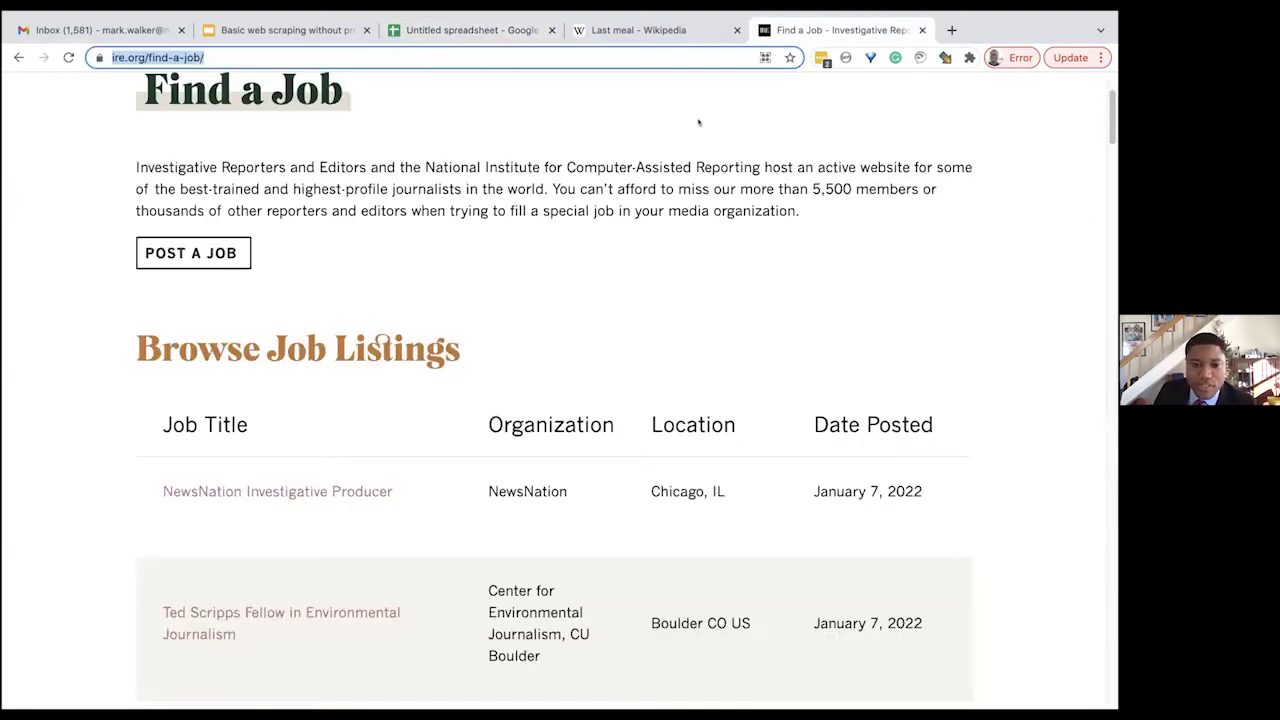
scroll(543, 379, up, 2)
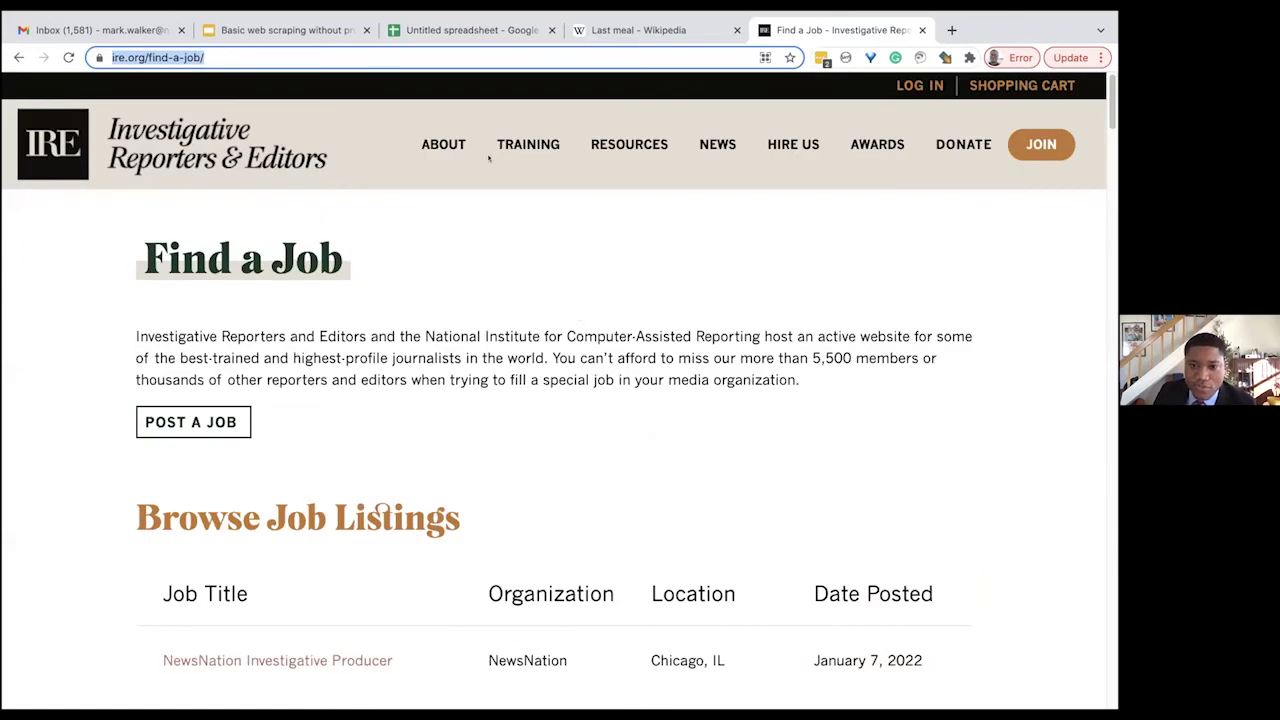
click(428, 133)
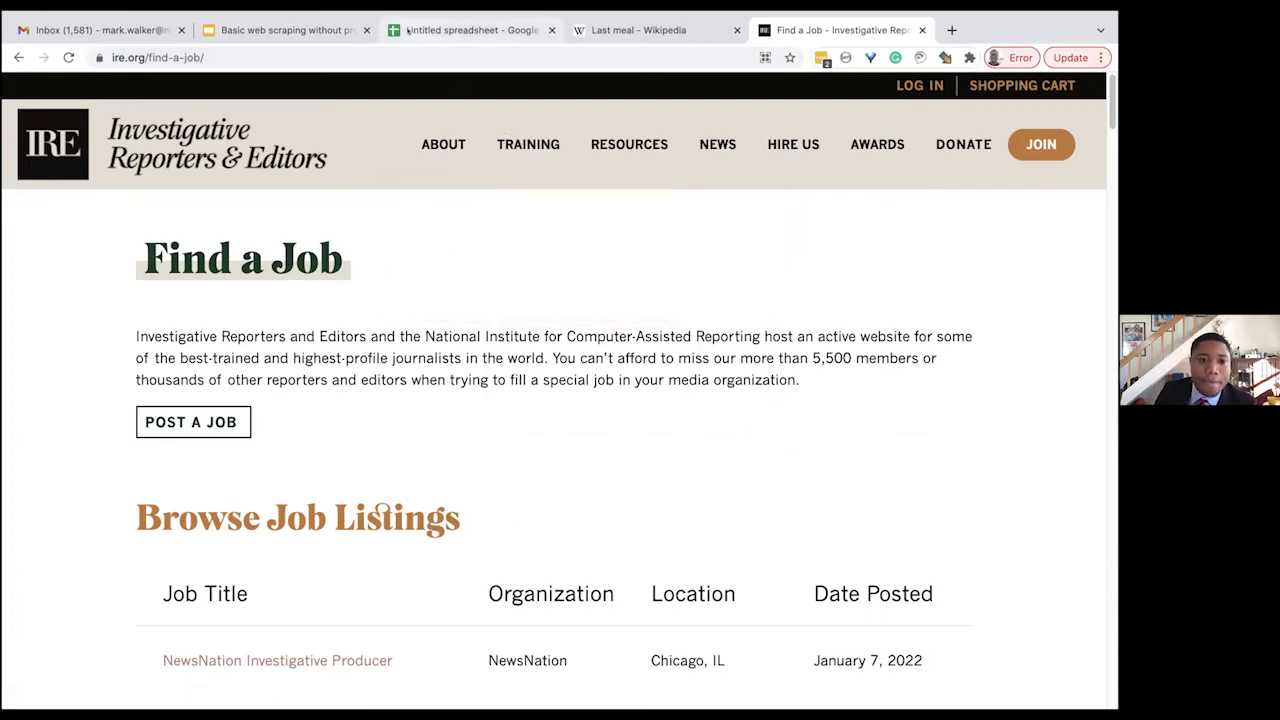
- Return to the spreadsheet and try the "LIST" import in A1 with its index set to 1
click(445, 30)
click(62, 318)
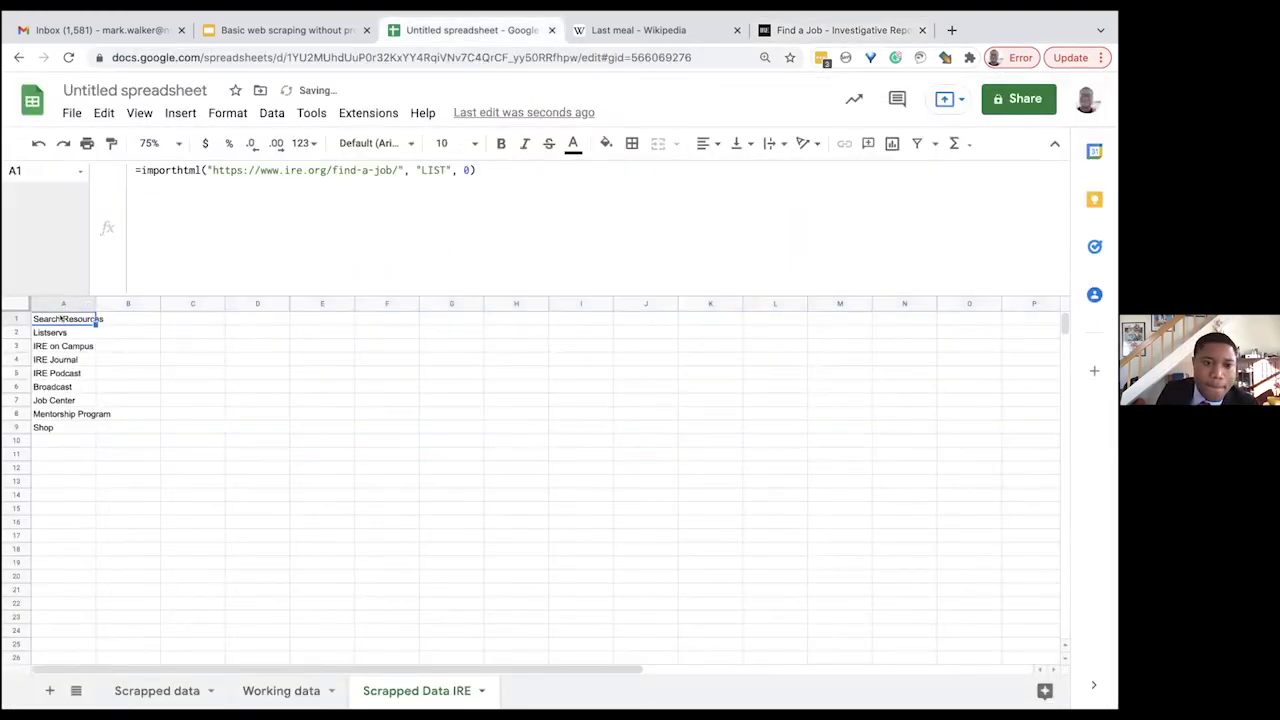
click(491, 168)
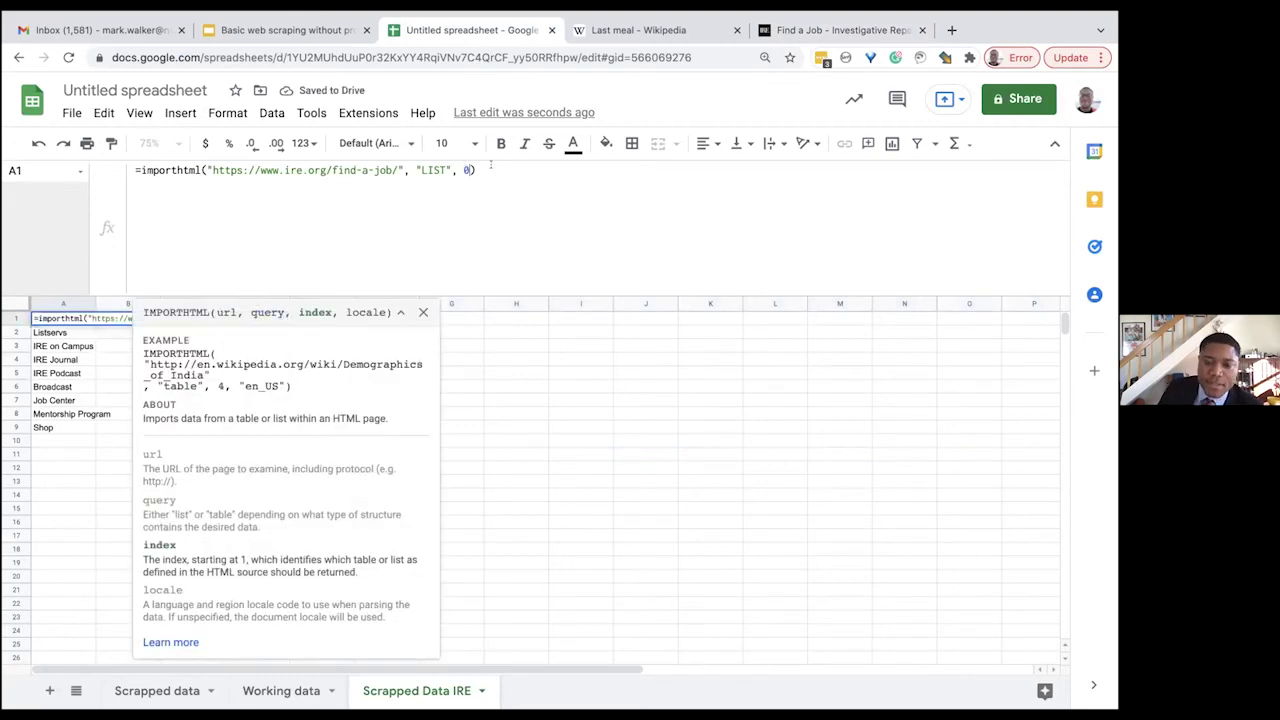
key(Left)
key(BackSpace)
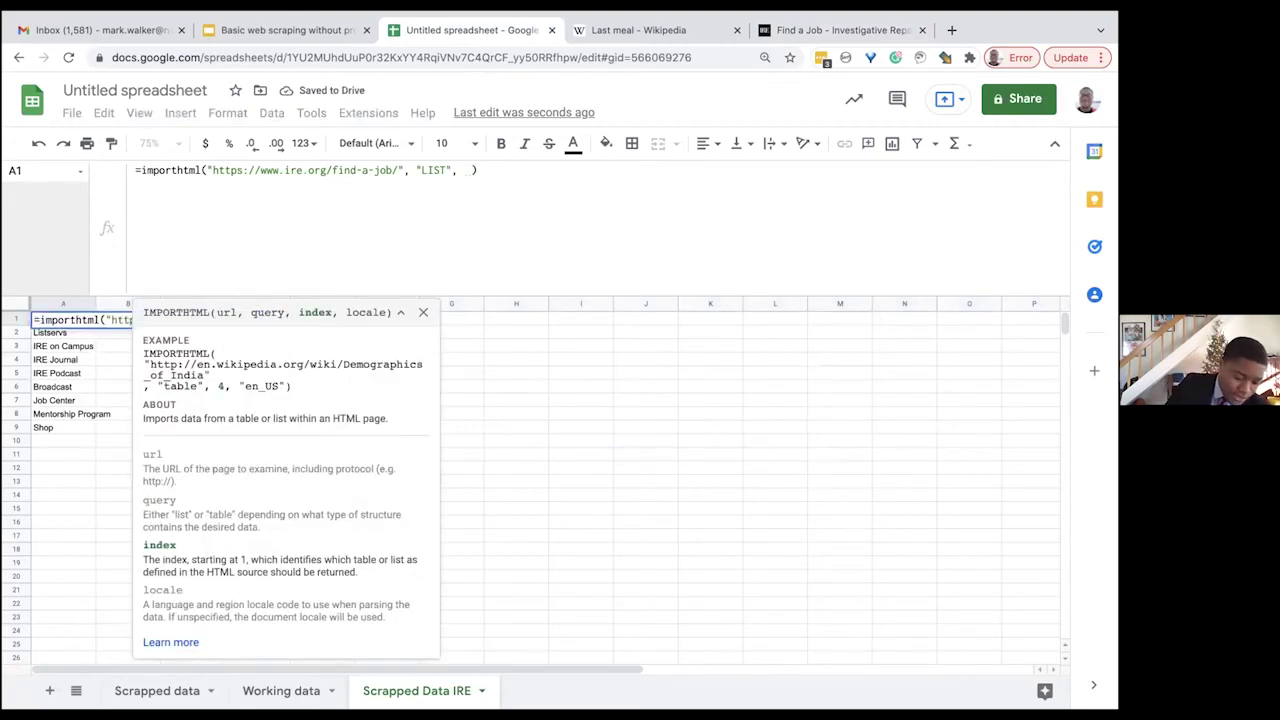
text(1)
key(Return)
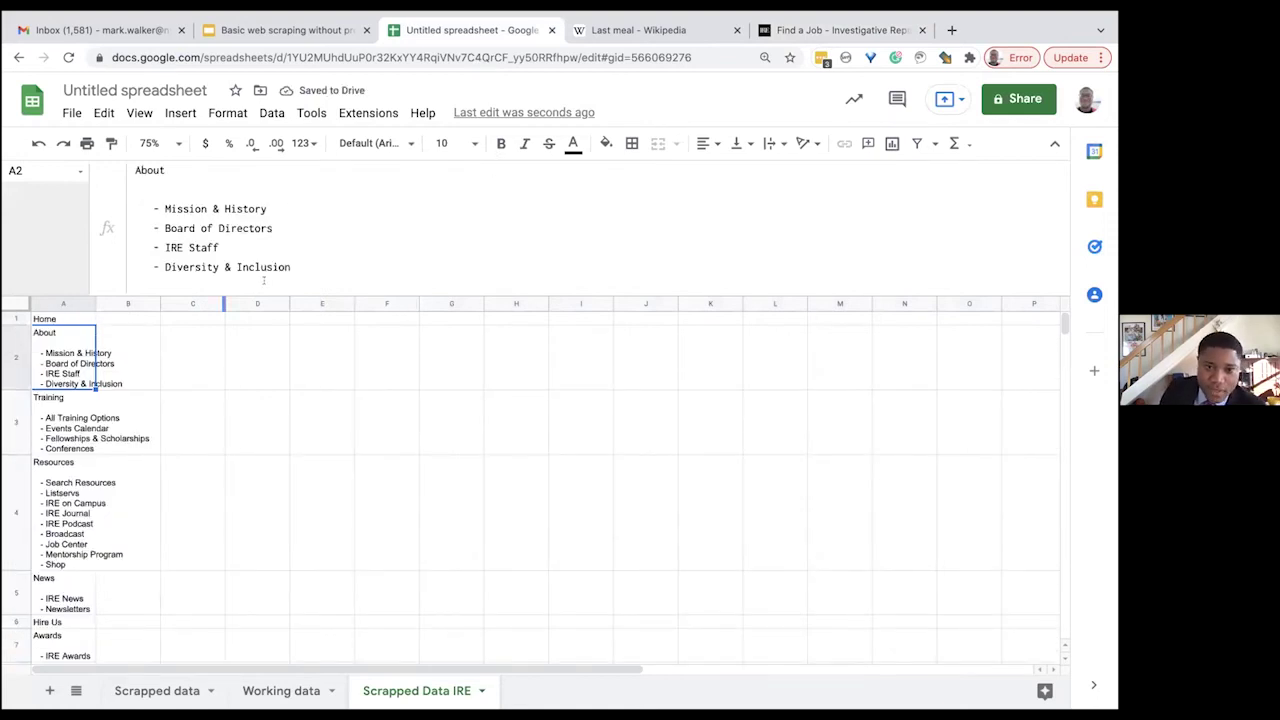
- Try the "LIST" import in A1 with its index set to 2
key(Up)
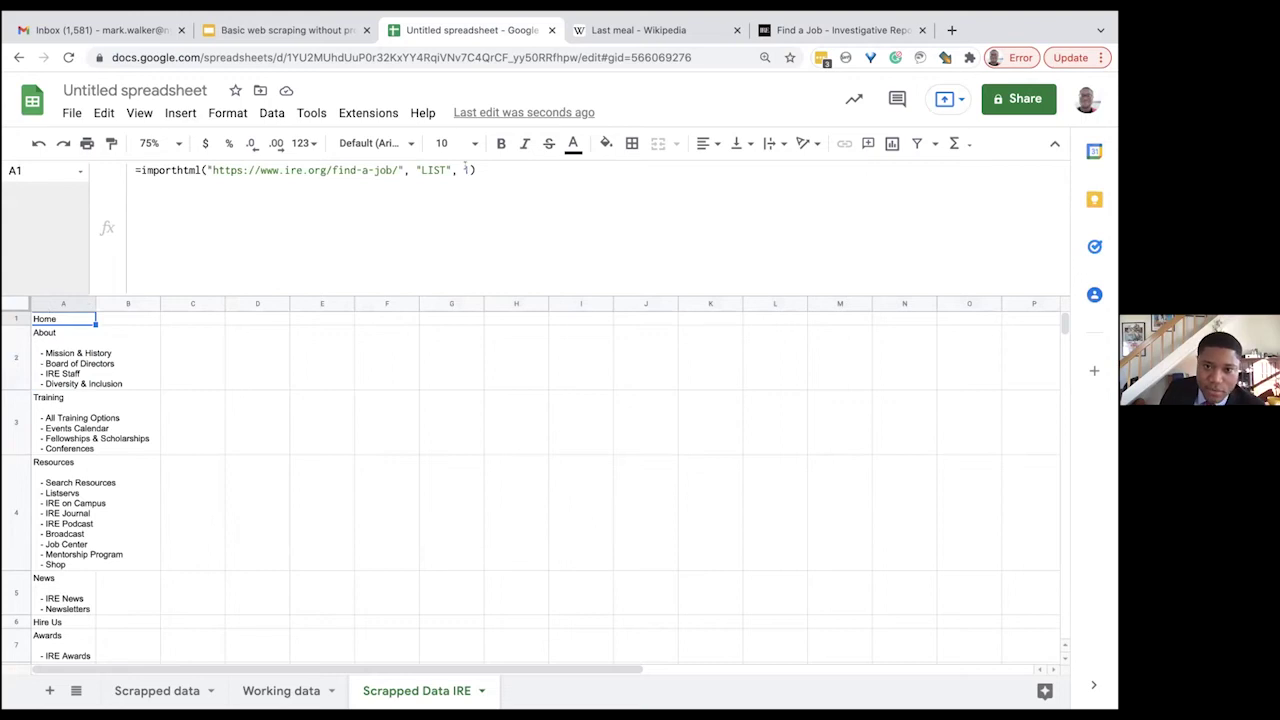
click(467, 170)
key(BackSpace)
text(2)
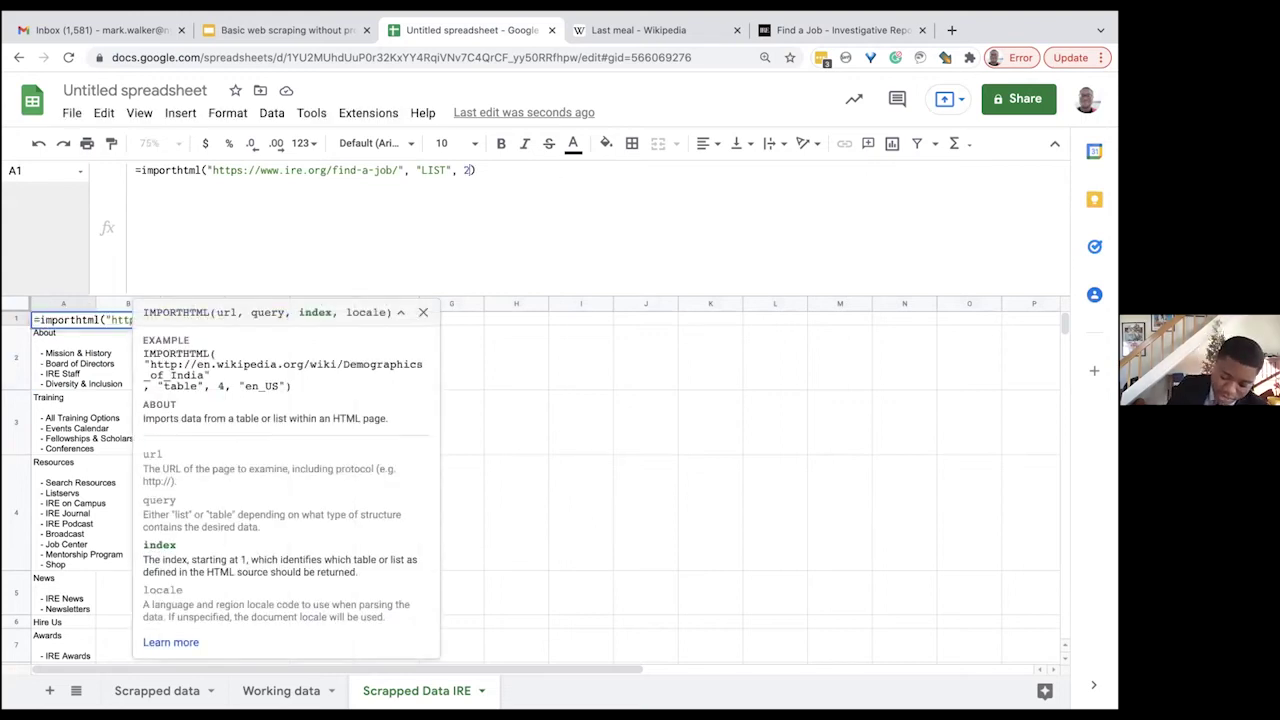
key(Return)
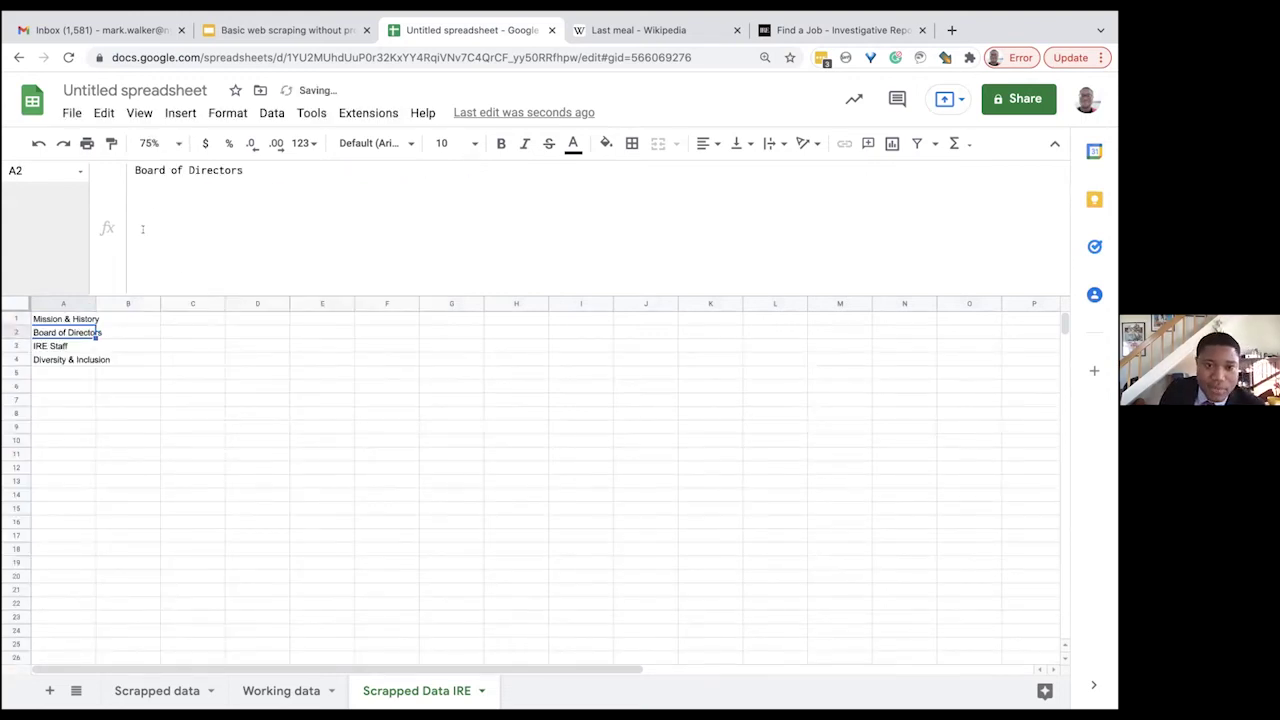
- Try the "LIST" import in A1 with its index set to 3
click(48, 316)
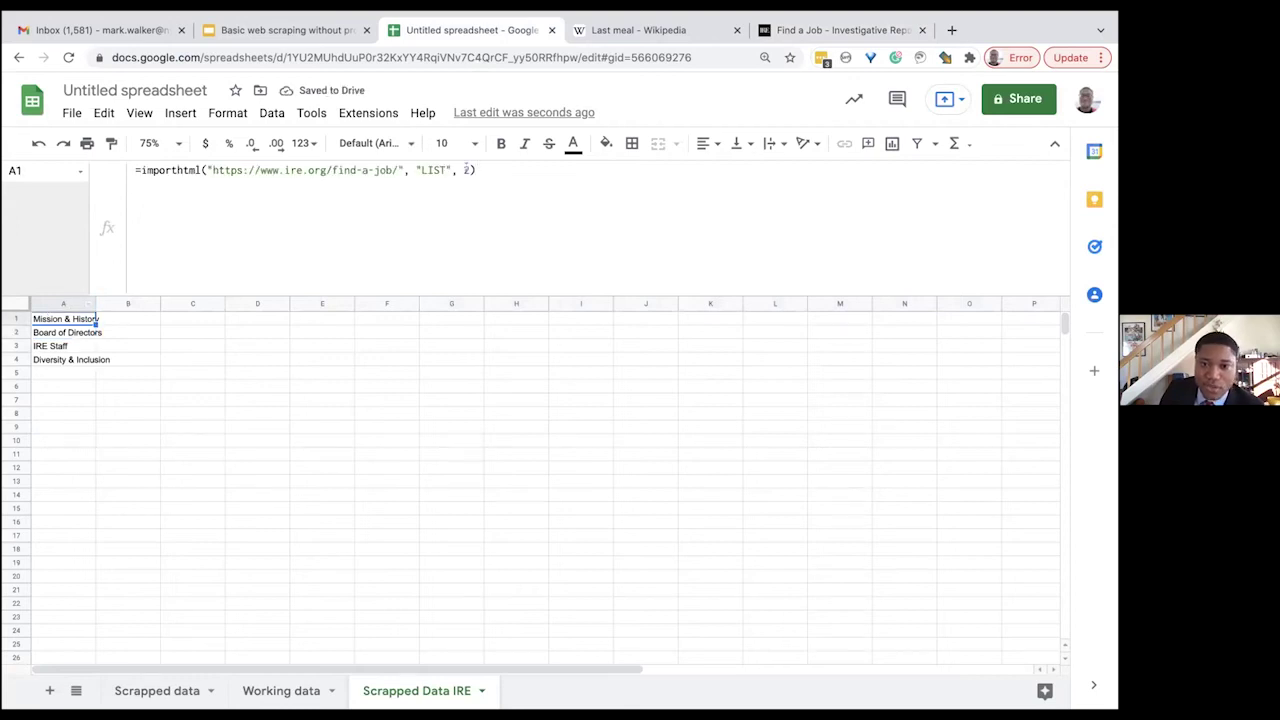
click(470, 170)
key(BackSpace)
text(3)
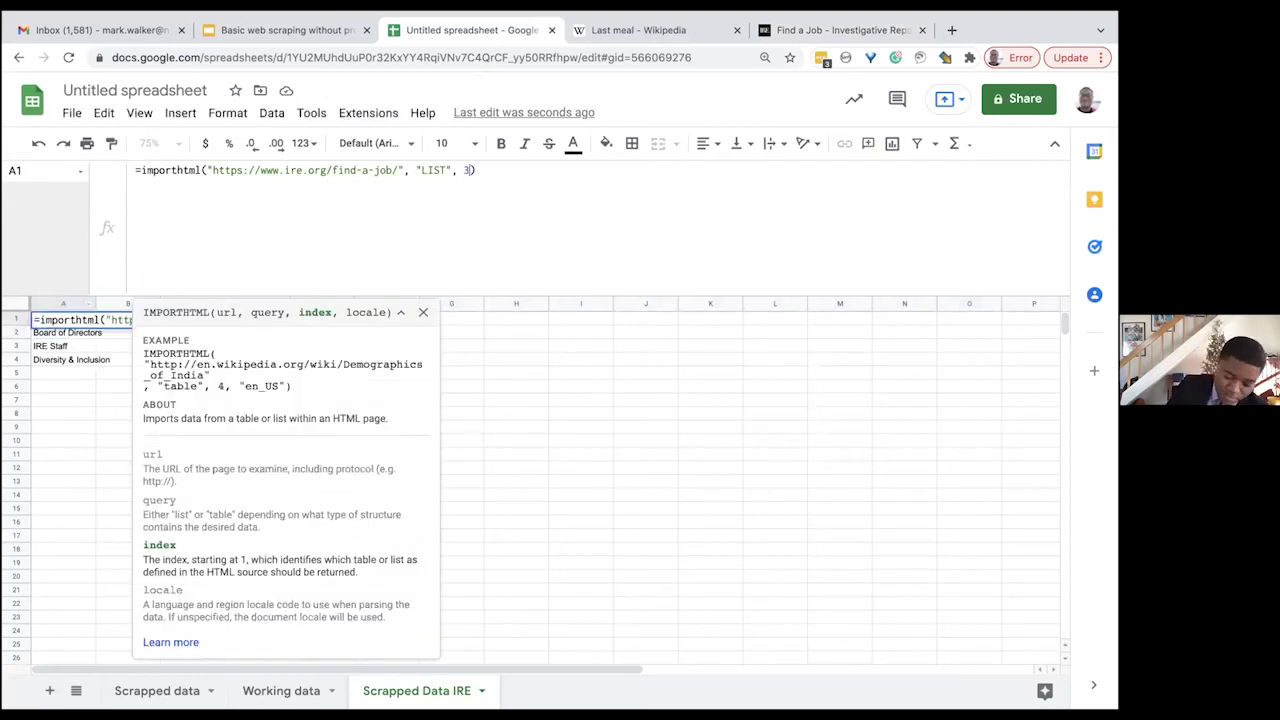
key(Return)
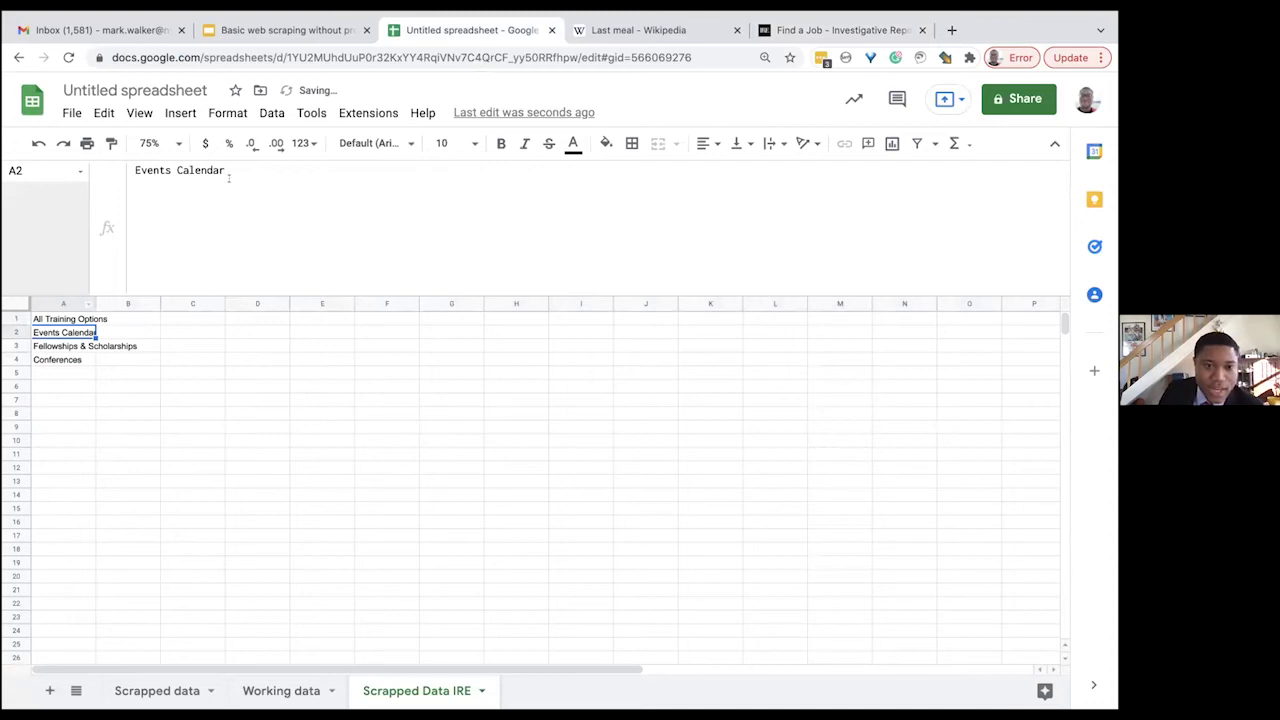
- Try the "LIST" import in A1 with its index set to 4
click(79, 317)
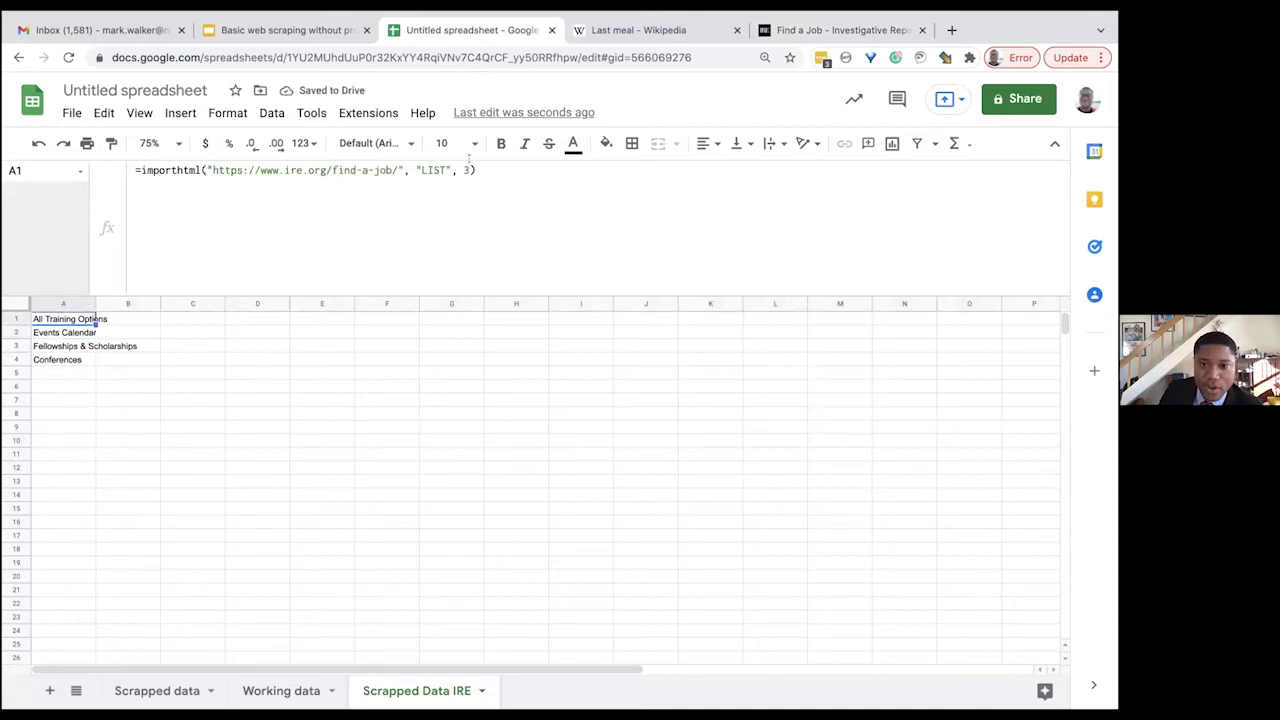
click(466, 170)
key(BackSpace)
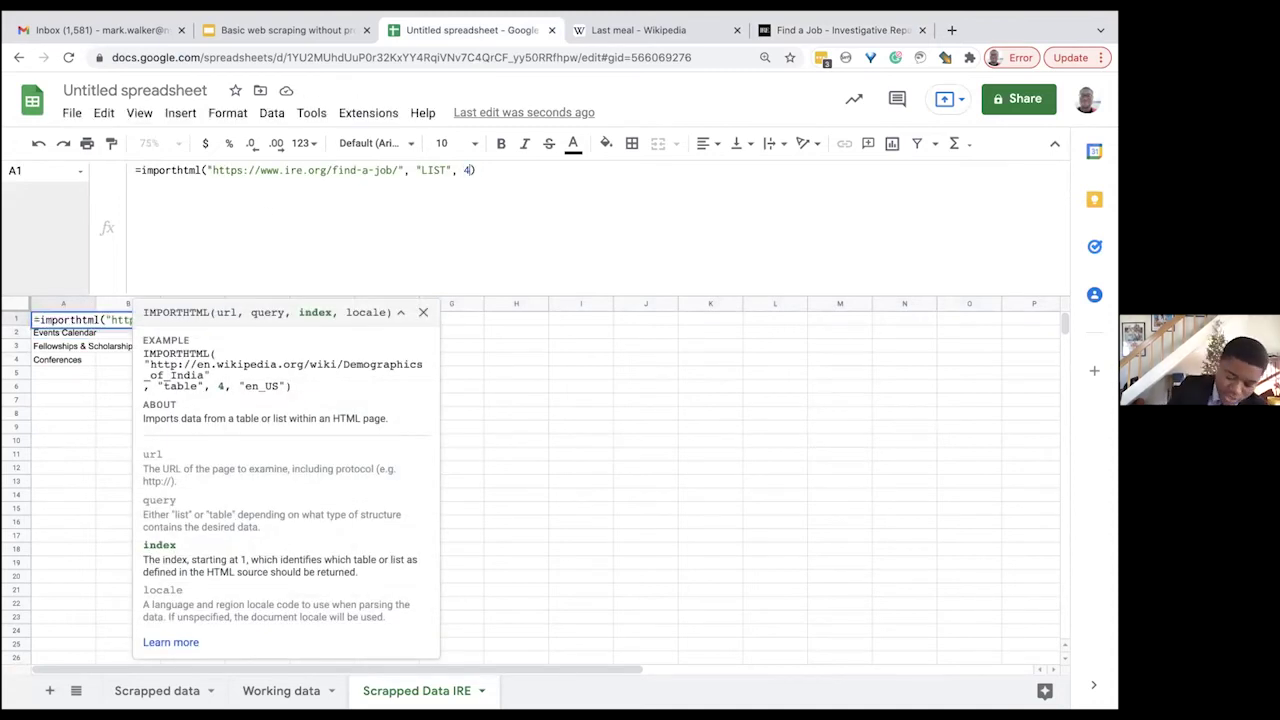
text(4)
key(Return)
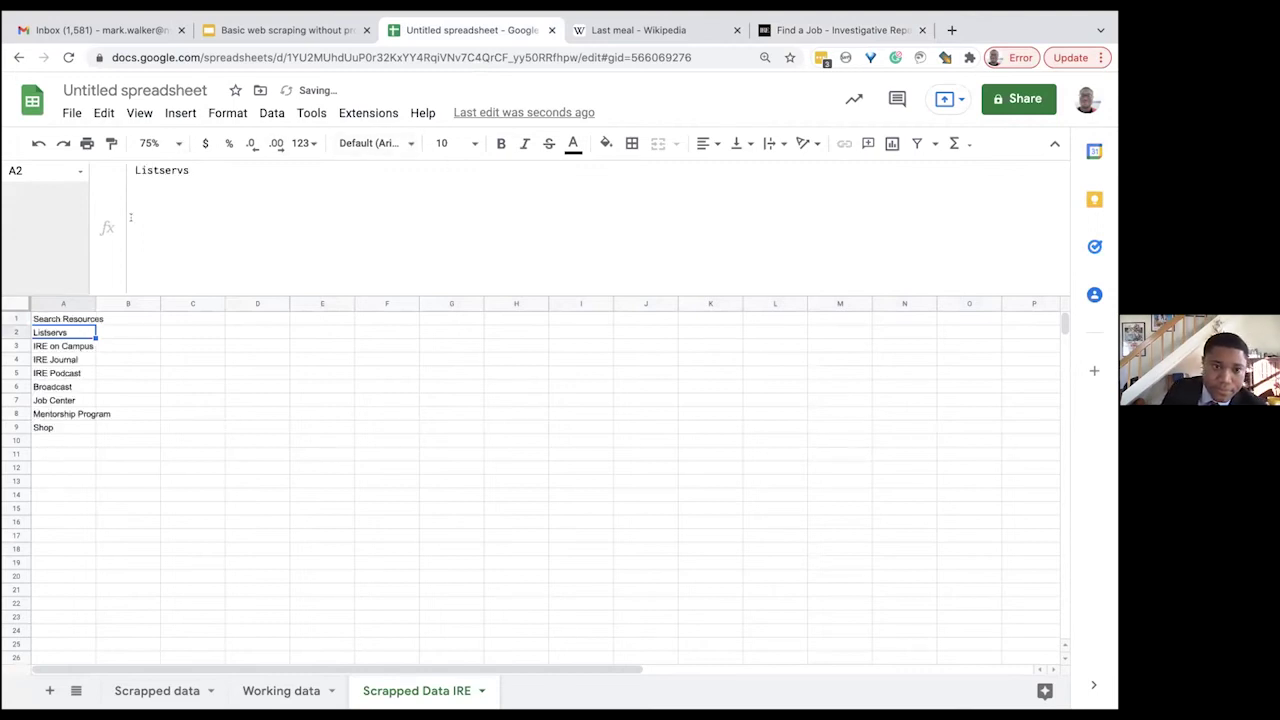
- Try the "LIST" import in A1 with its index set to 5
click(66, 317)
click(466, 170)
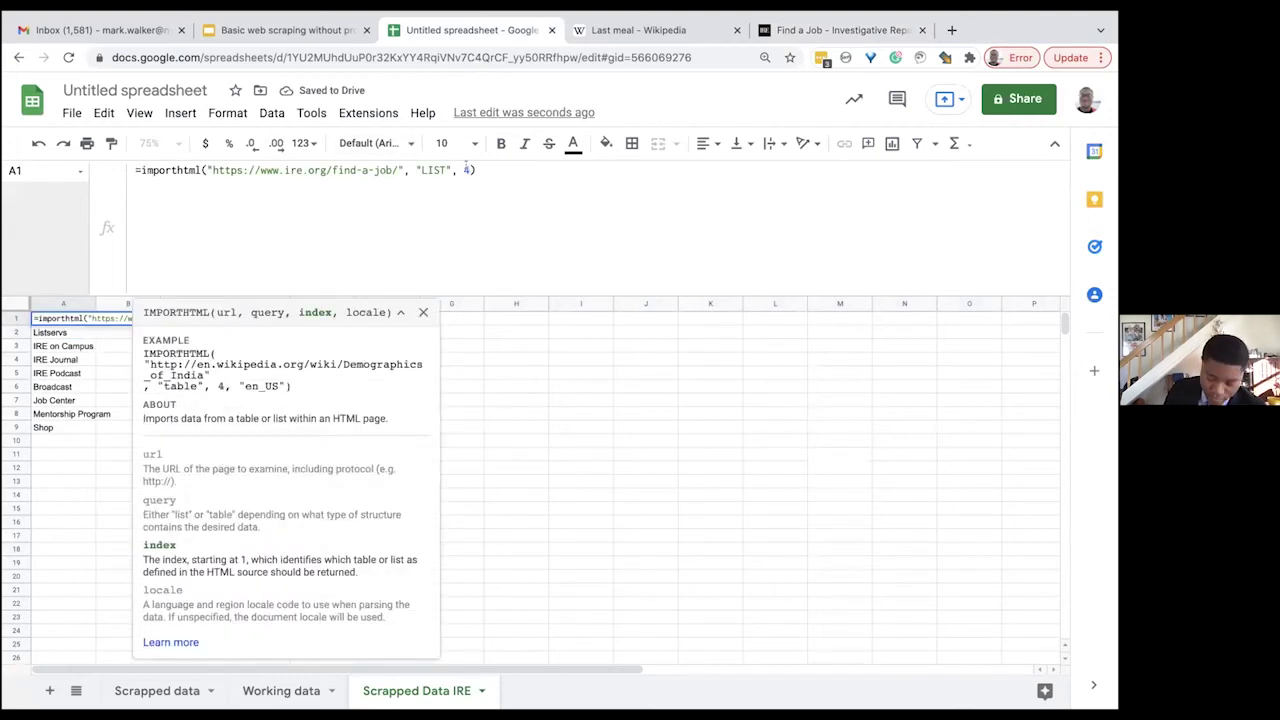
key(BackSpace)
text(5)
key(Return)
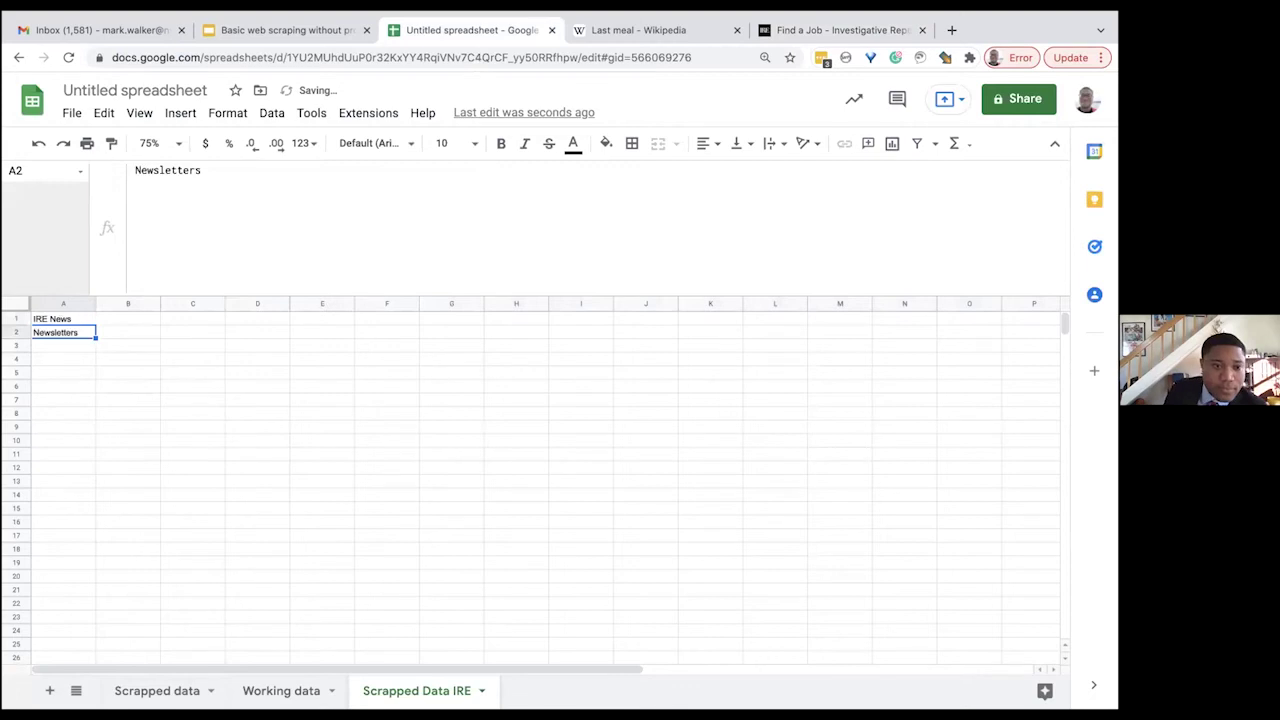
- Replace the index argument of the "LIST" import in A1 once more and rerun the import
click(66, 317)
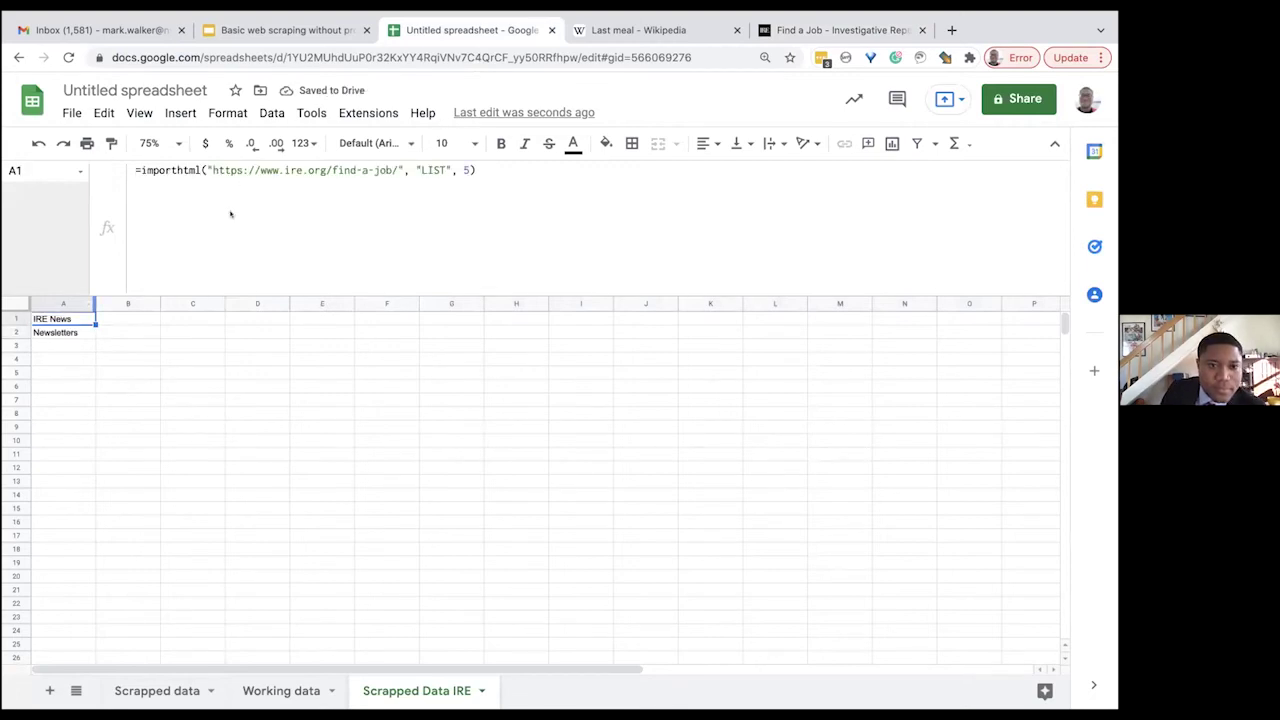
click(464, 170)
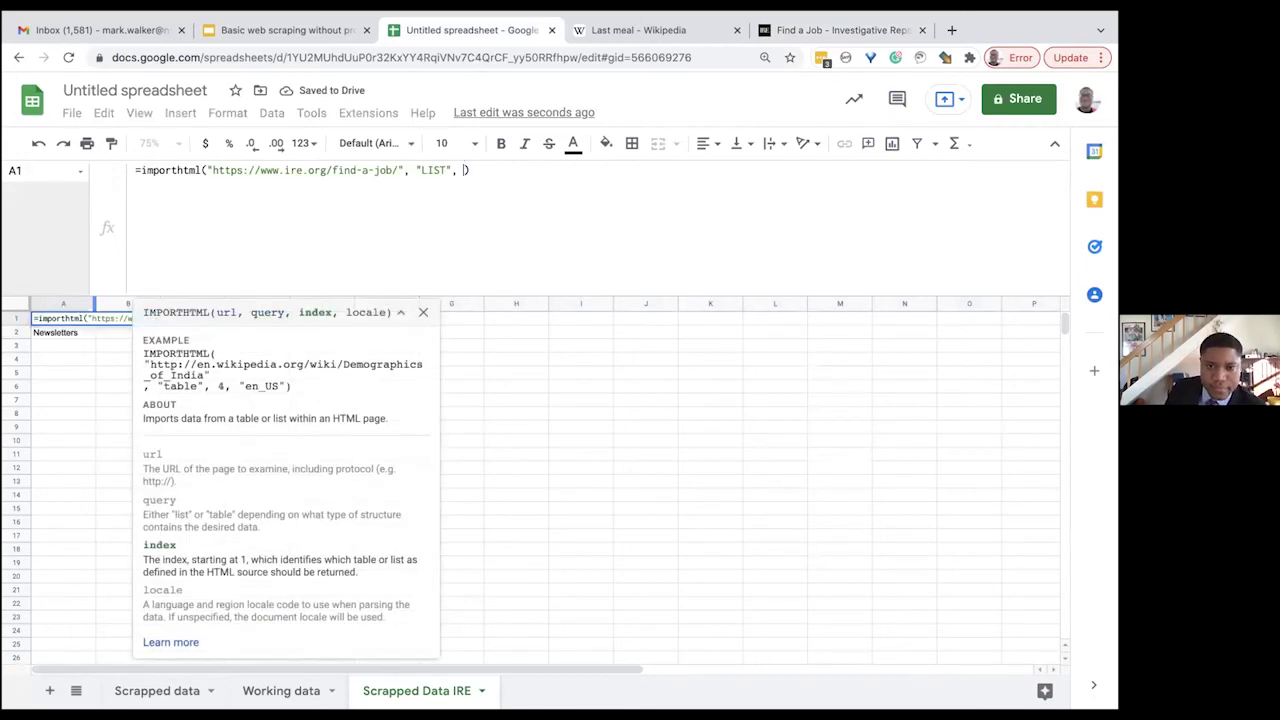
key(BackSpace)
text(6)
key(Return)
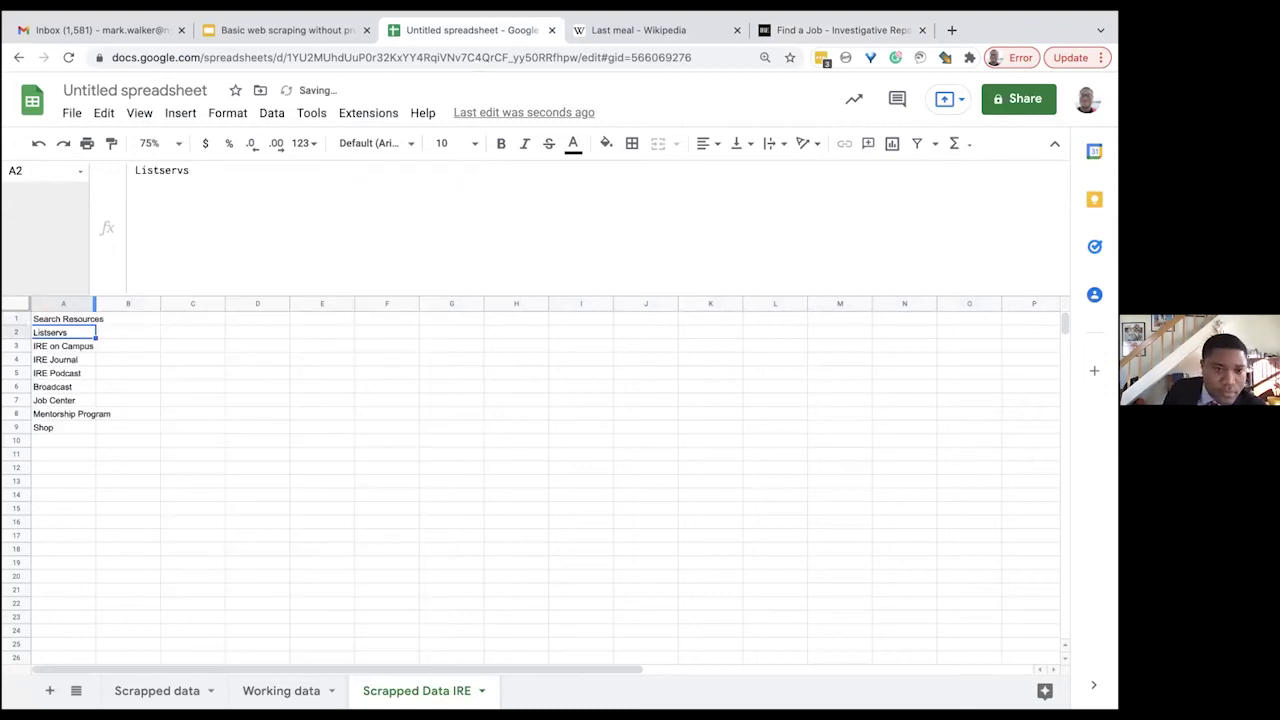
- Revisit the Find a Job page, ending on the "Other Formulas" slide of the Google Slides presentation on basic web scraping
click(824, 30)
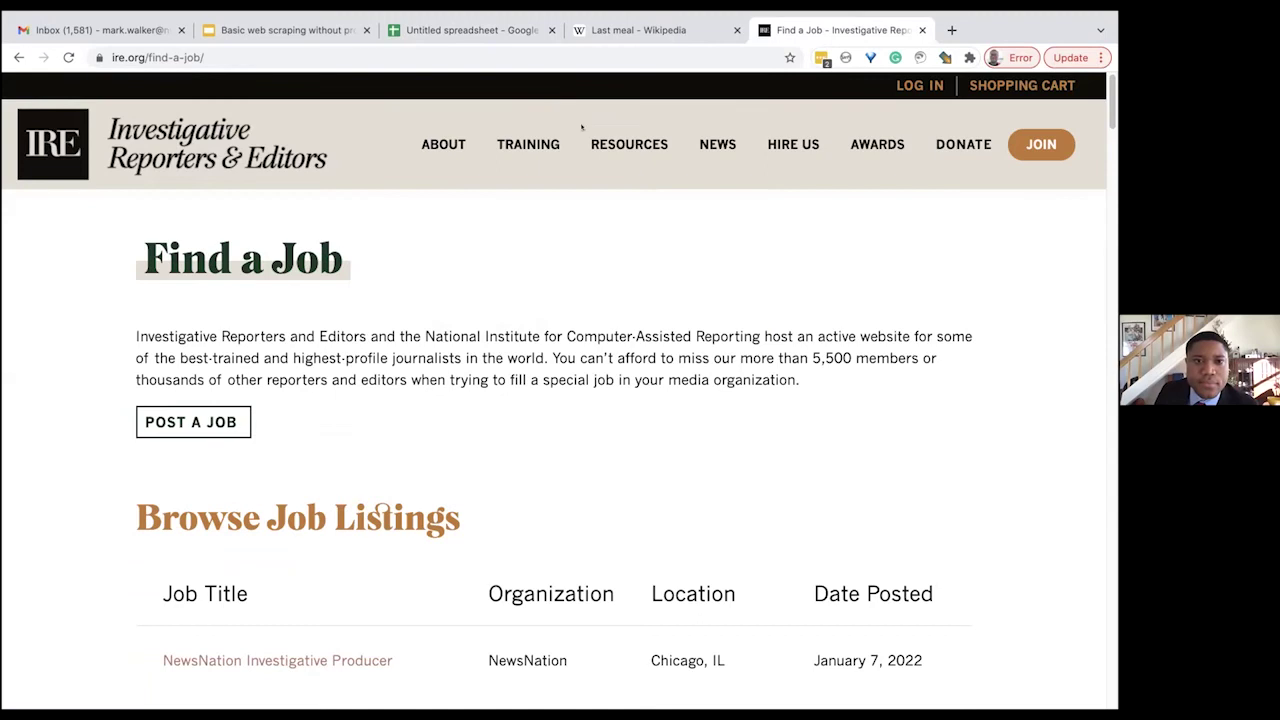
click(270, 31)
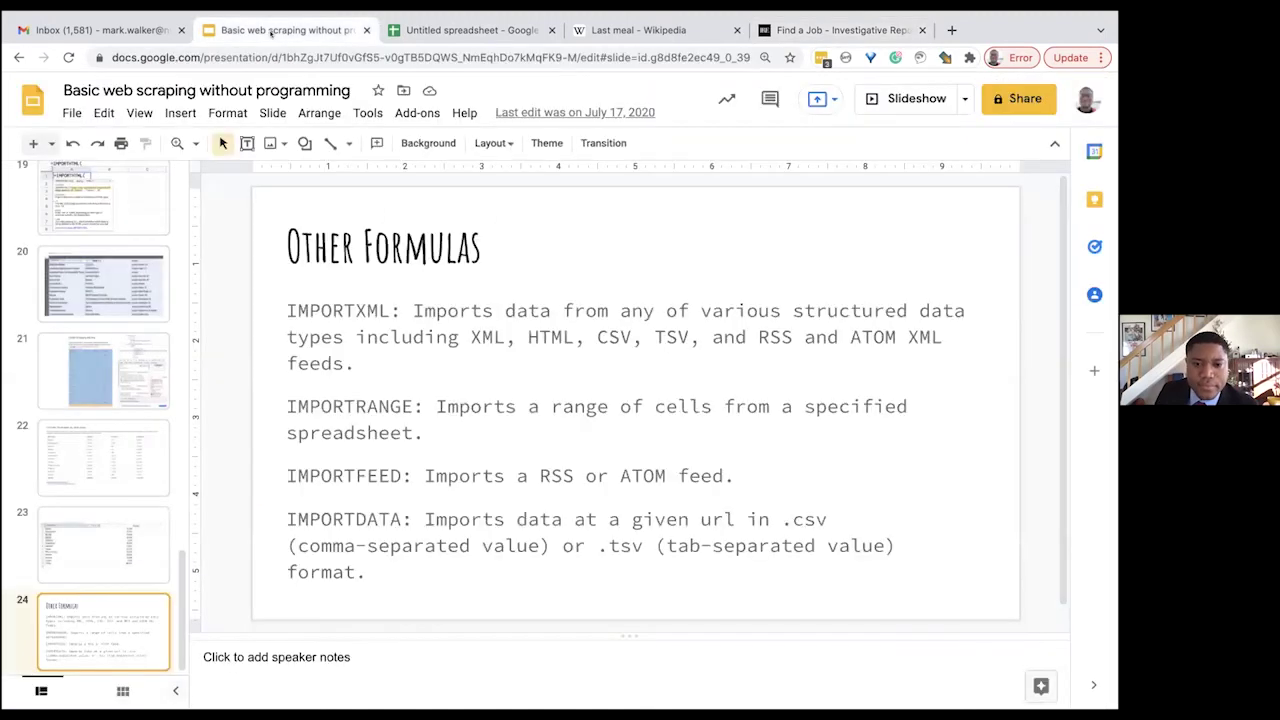